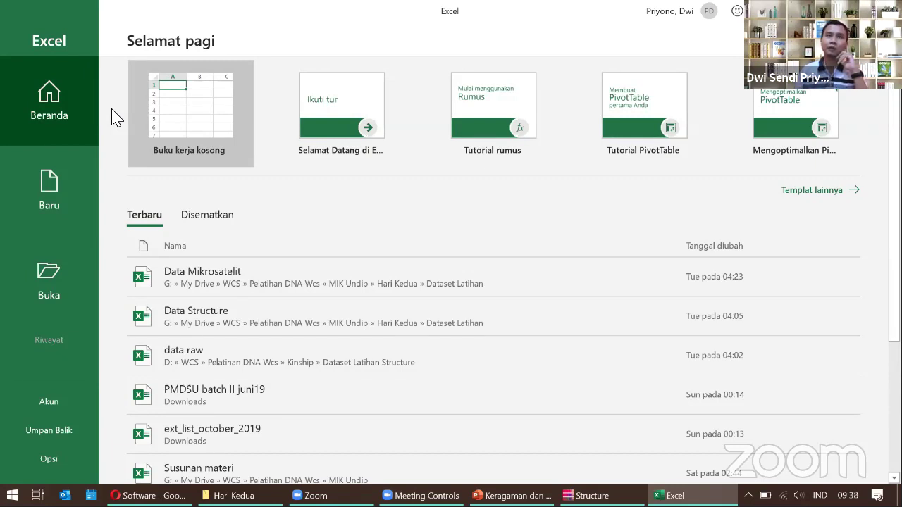
Create a blank workbook and bring up the GenAlEx add-in's command list.
click(169, 112)
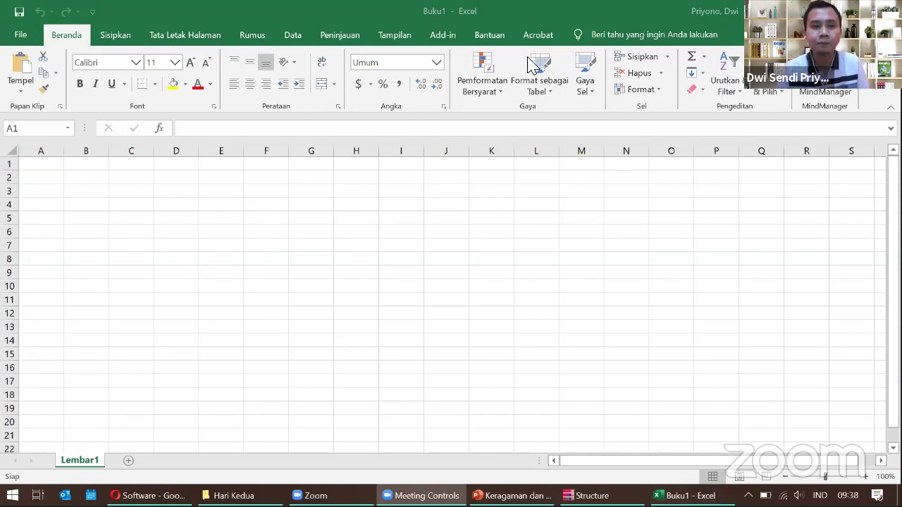
click(441, 35)
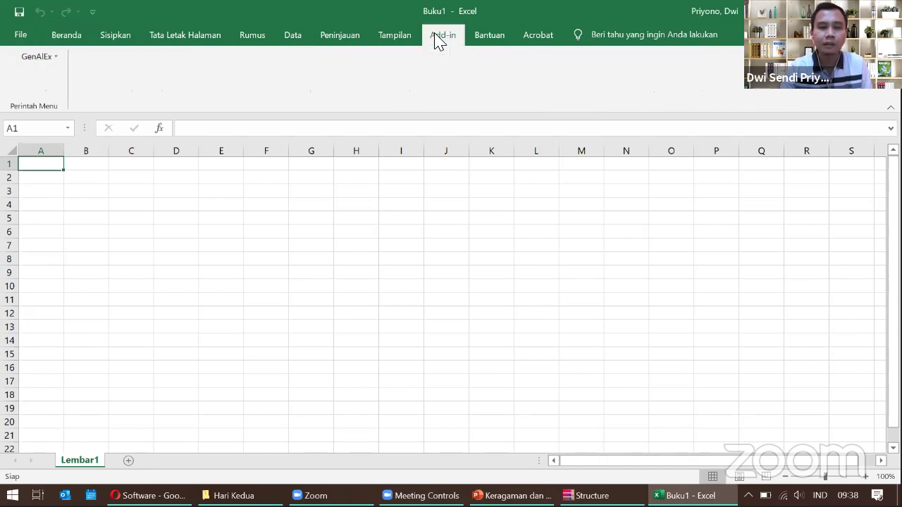
click(46, 58)
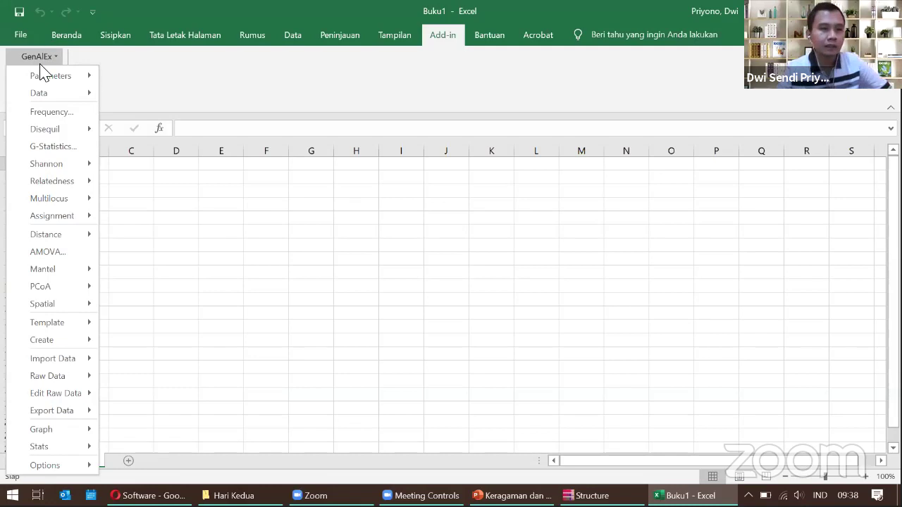
Examine the GenAlEx command groups, including Data, Relatedness, Distance, AMOVA, PCoA, the Export Data formats and Import Data.
mouse_move(34, 79)
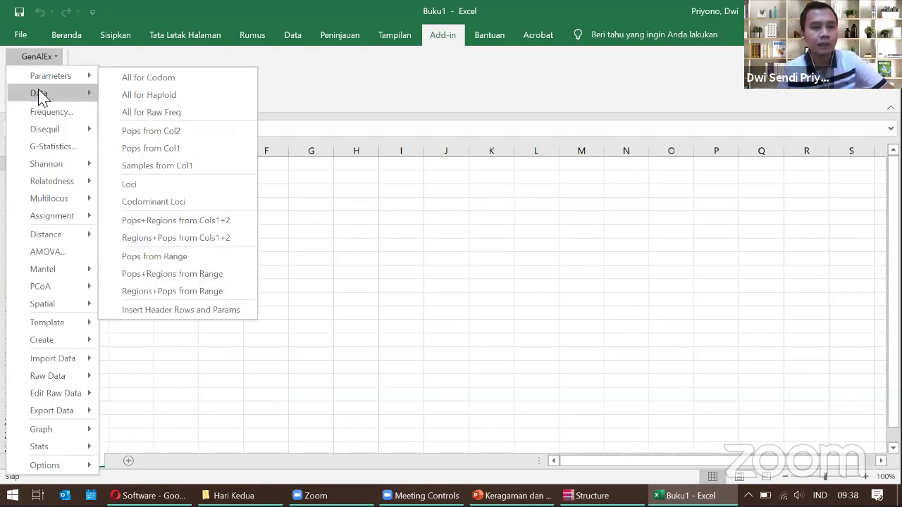
mouse_move(39, 95)
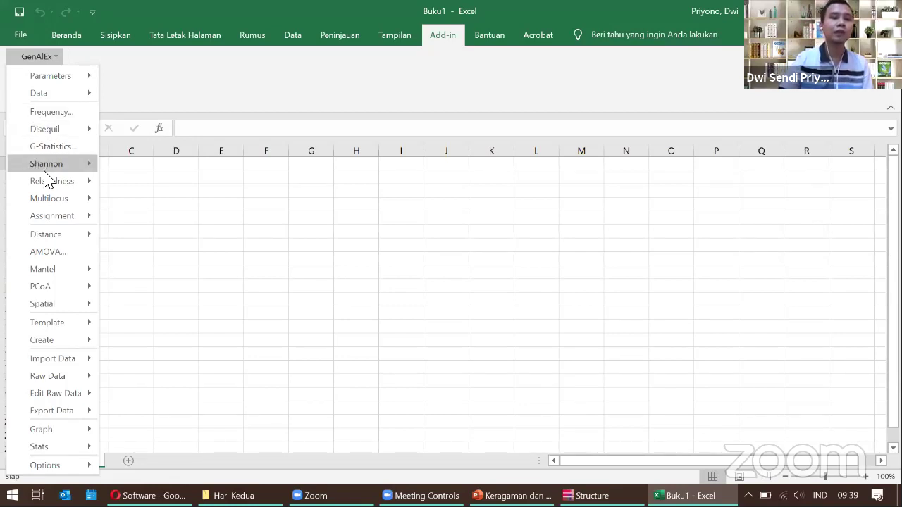
mouse_move(51, 182)
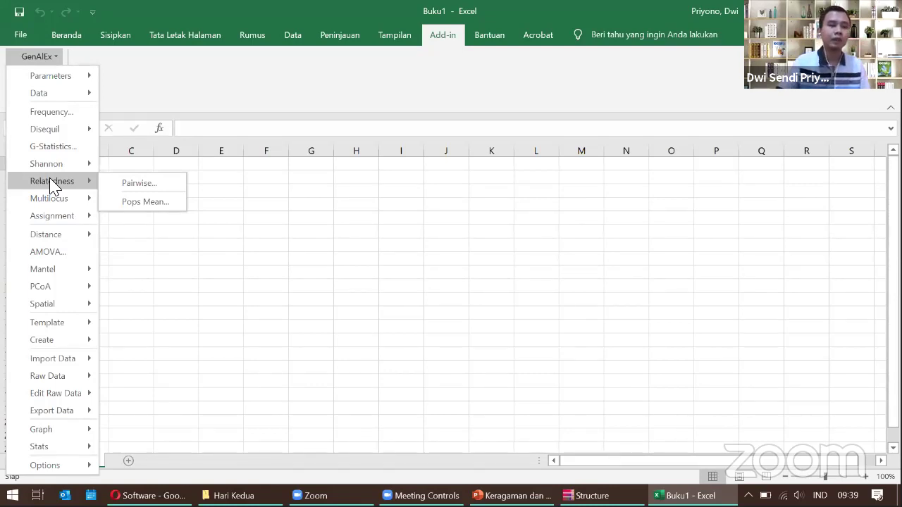
mouse_move(70, 237)
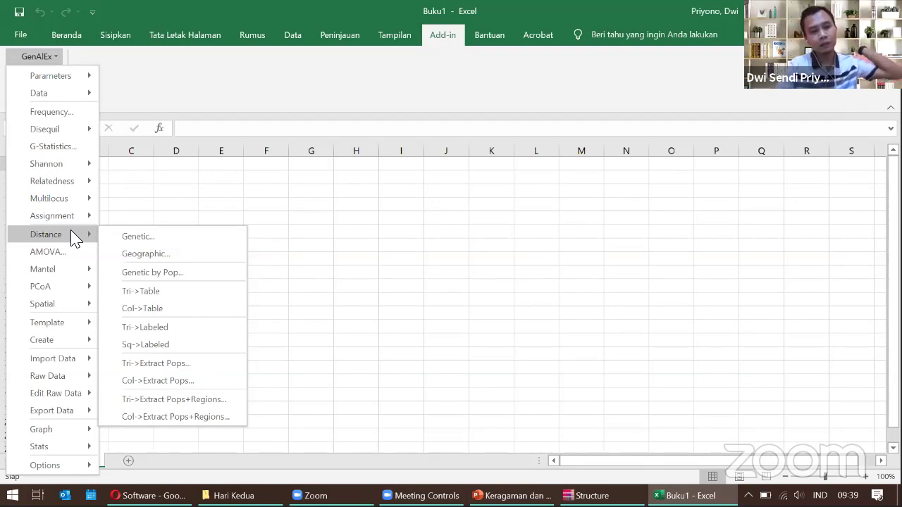
mouse_move(80, 272)
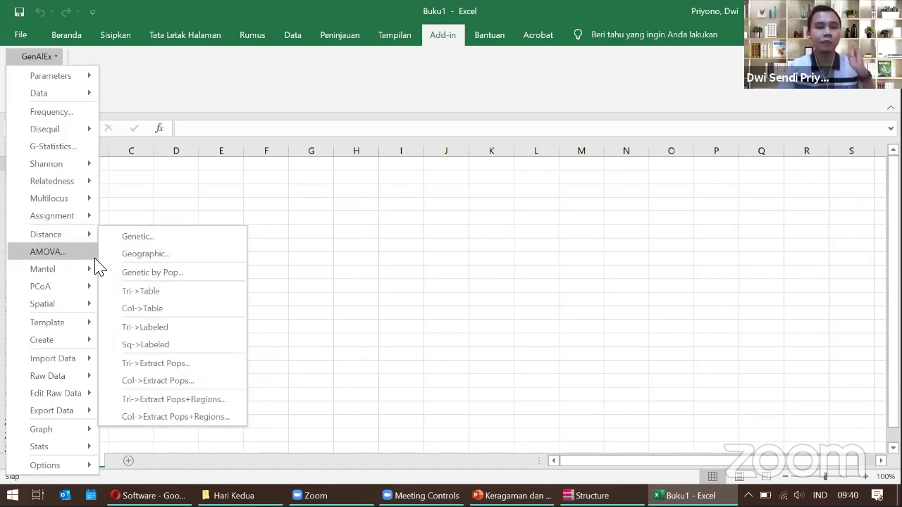
mouse_move(83, 294)
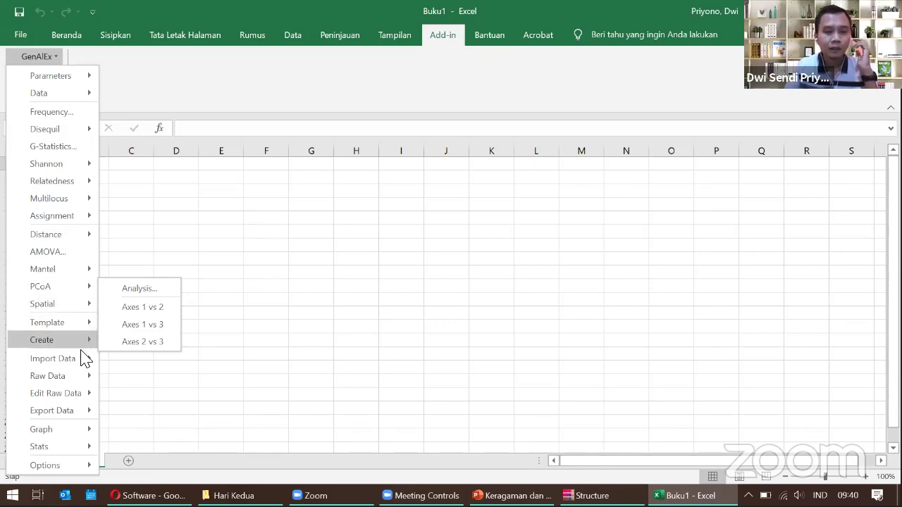
mouse_move(82, 409)
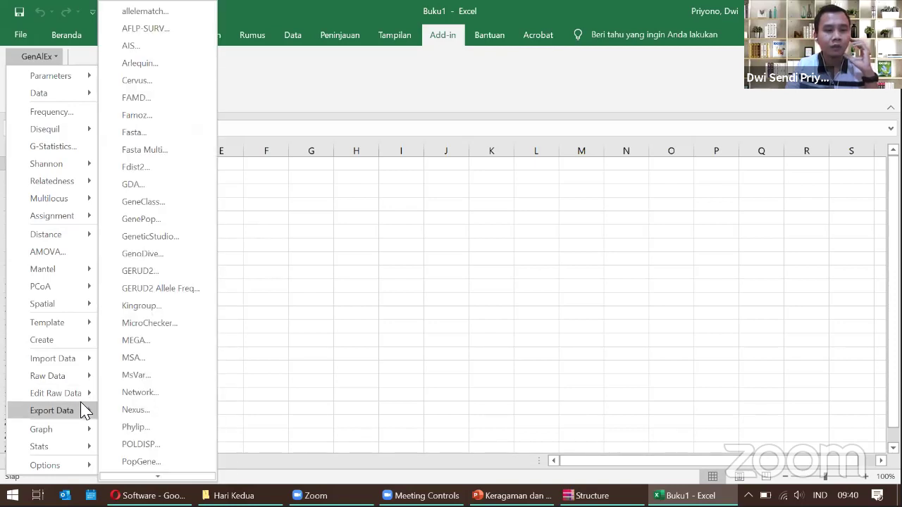
scroll(125, 405, down, 3)
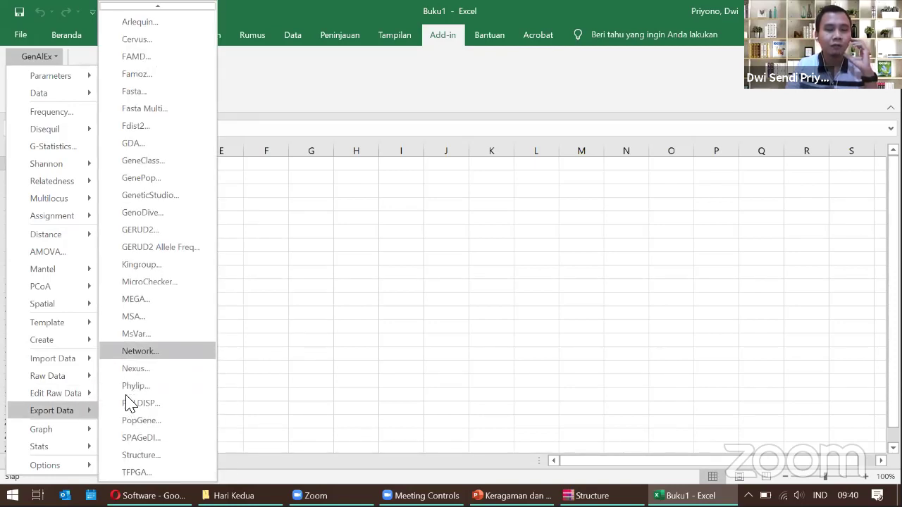
scroll(129, 404, up, 2)
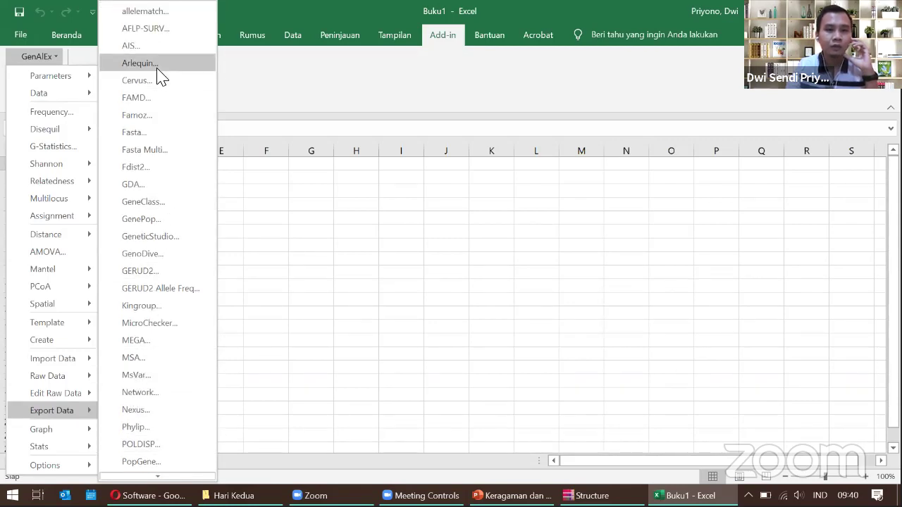
scroll(152, 264, down, 3)
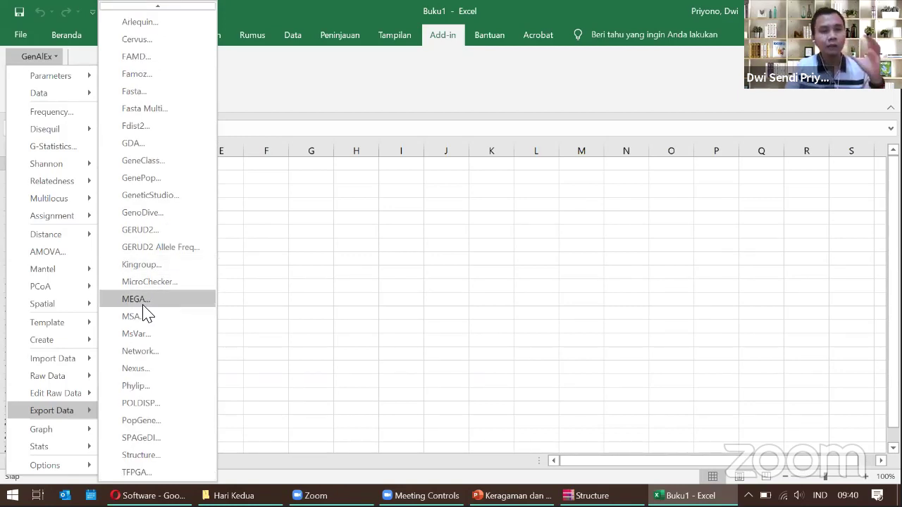
mouse_move(83, 361)
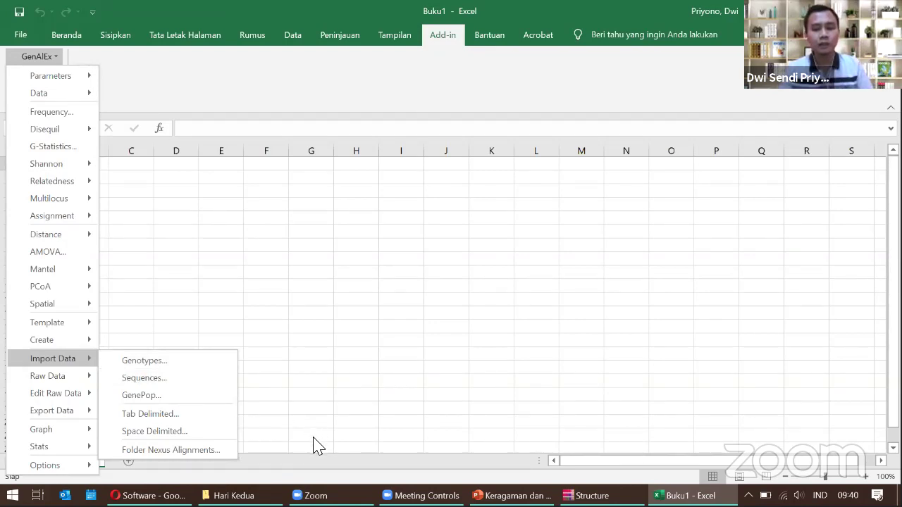
Switch to File Explorer and open the Data Mikrosatelit workbook from the Dataset Latihan folder.
click(233, 495)
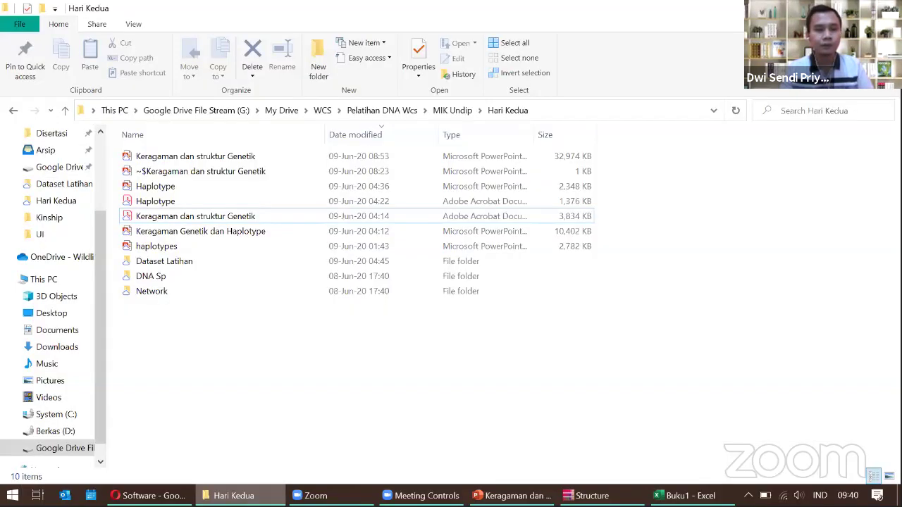
double_click(182, 262)
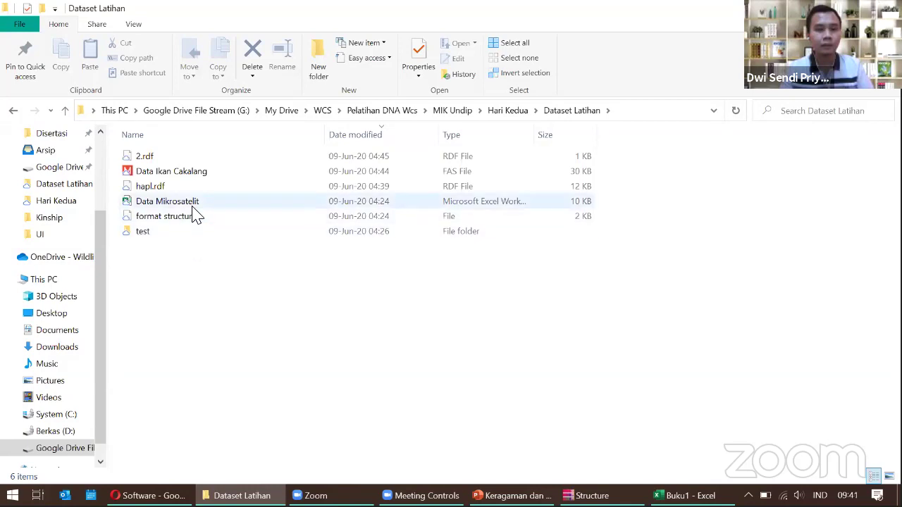
double_click(194, 203)
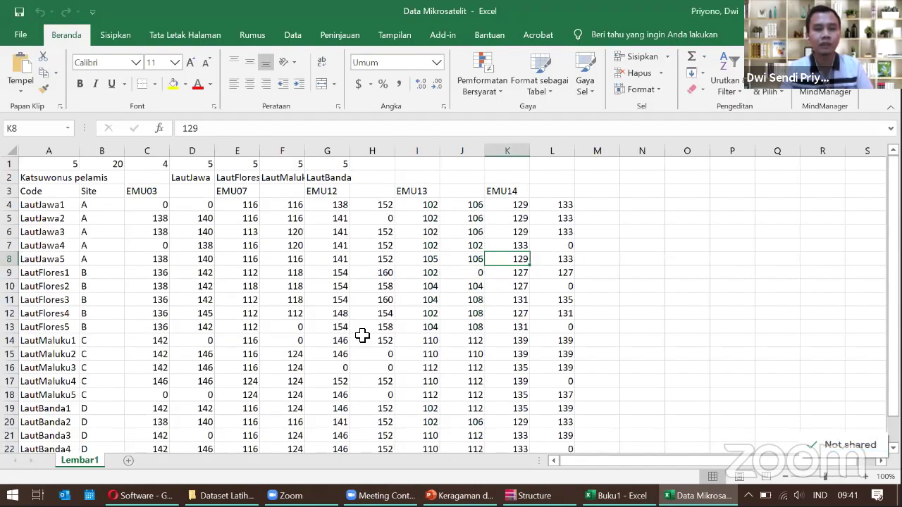
click(362, 338)
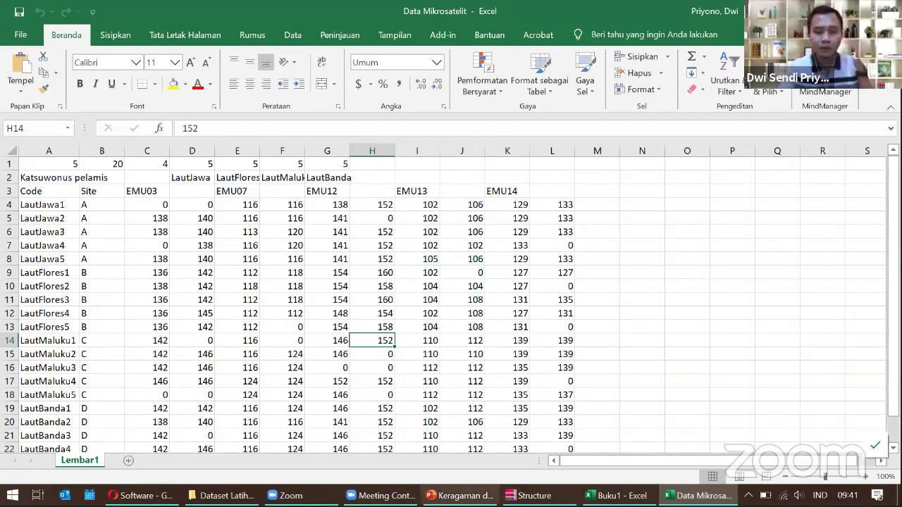
Switch to PowerPoint, show slide 35 on GenAlEx input parameters, and arrange it side by side with the Data Mikrosatelit workbook.
click(462, 495)
key(Down)
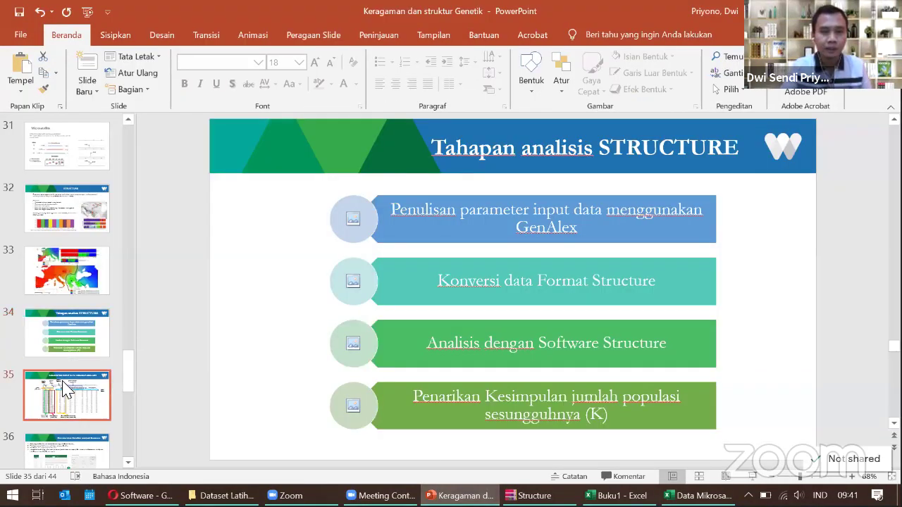
double_click(676, 11)
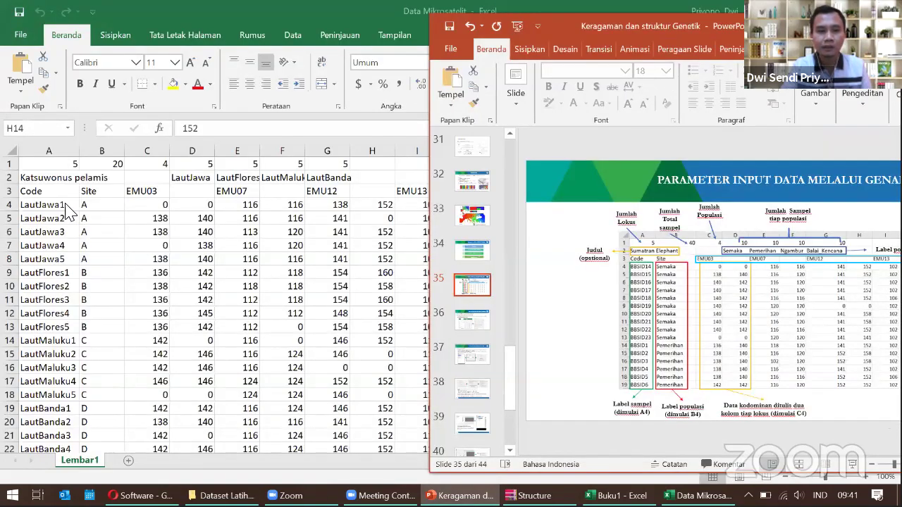
click(103, 37)
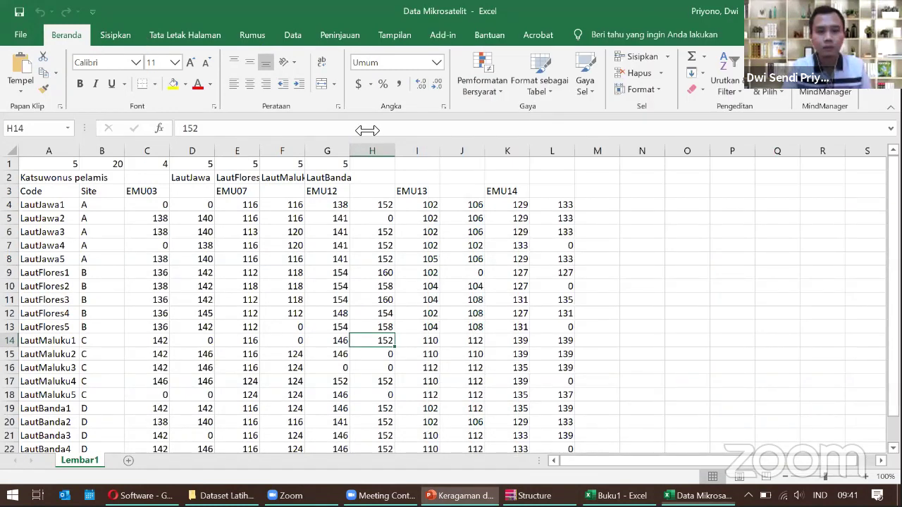
key(super+Down)
drag(366, 128, 429, 129)
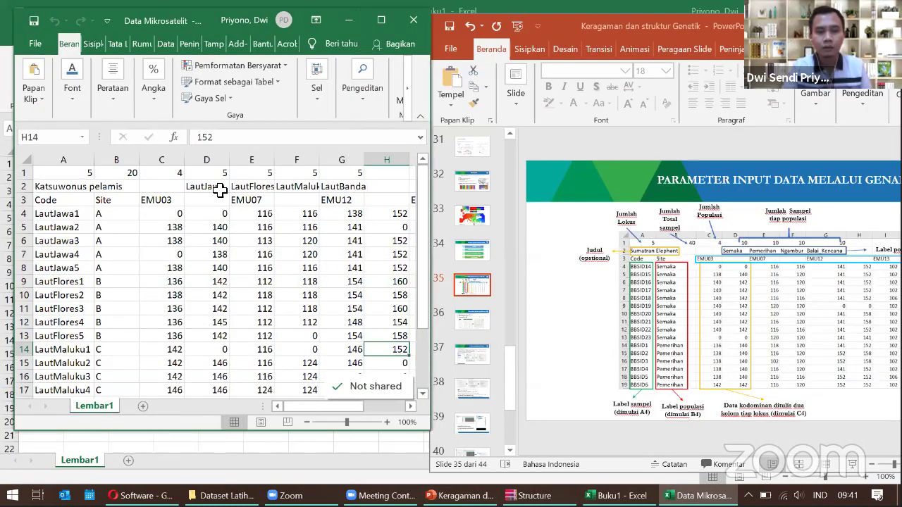
Examine the locus, total sample and population counts in A1:C1 against the slide, enlarging the workbook window to show more rows.
click(86, 177)
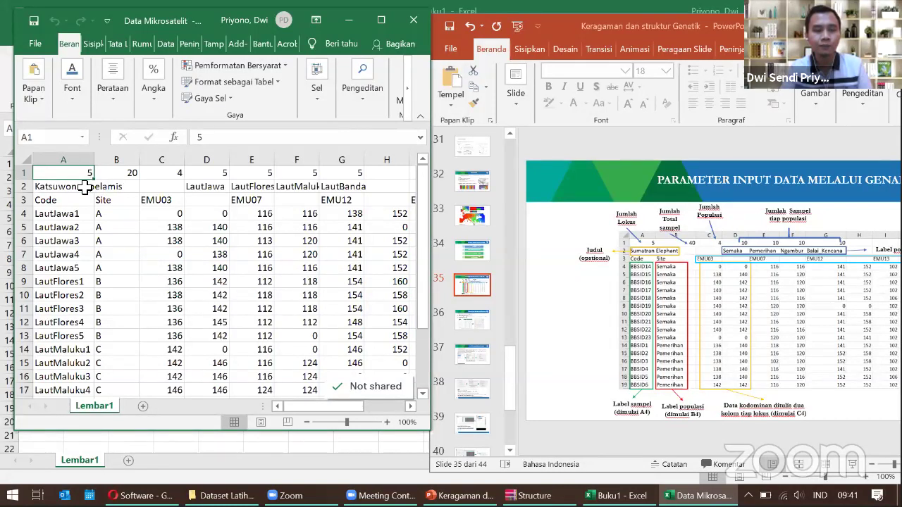
click(130, 176)
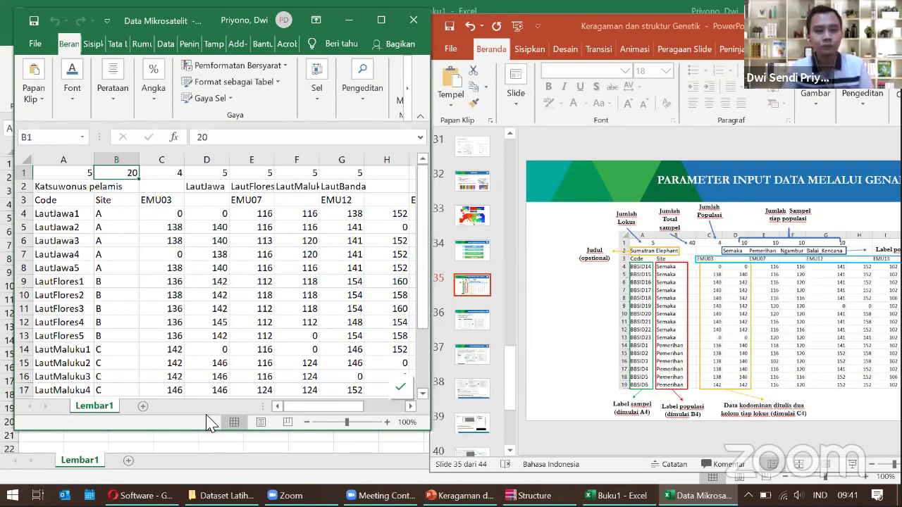
drag(205, 435, 197, 466)
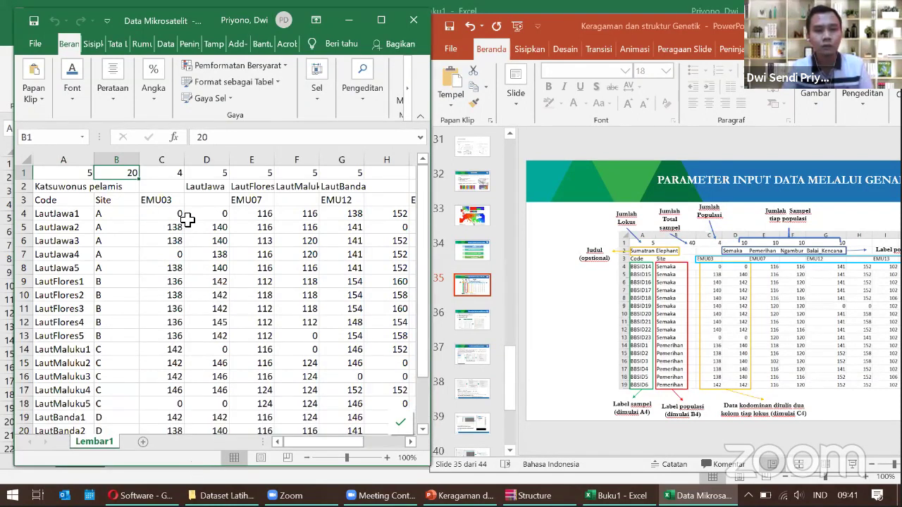
click(180, 176)
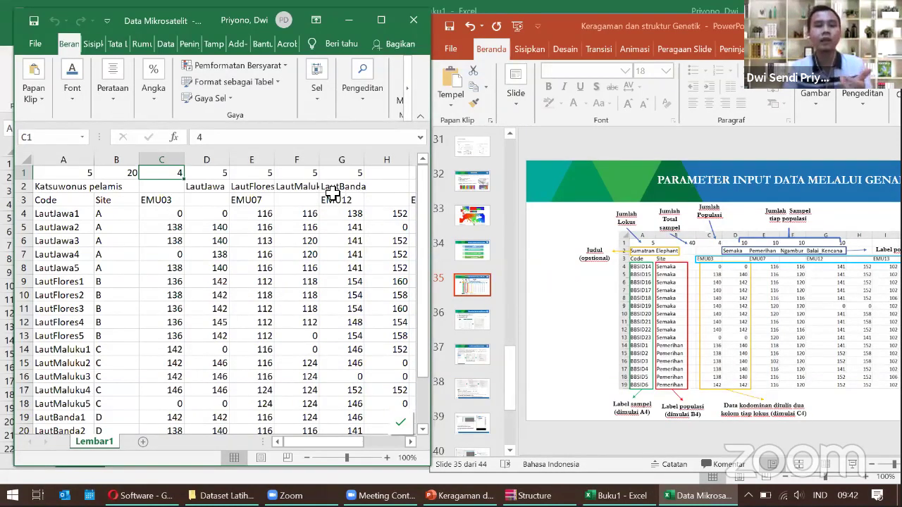
Examine the samples-per-population counts in row 1 and the population labels in row 2, from LautJawa to LautBanda.
click(221, 174)
text(5)
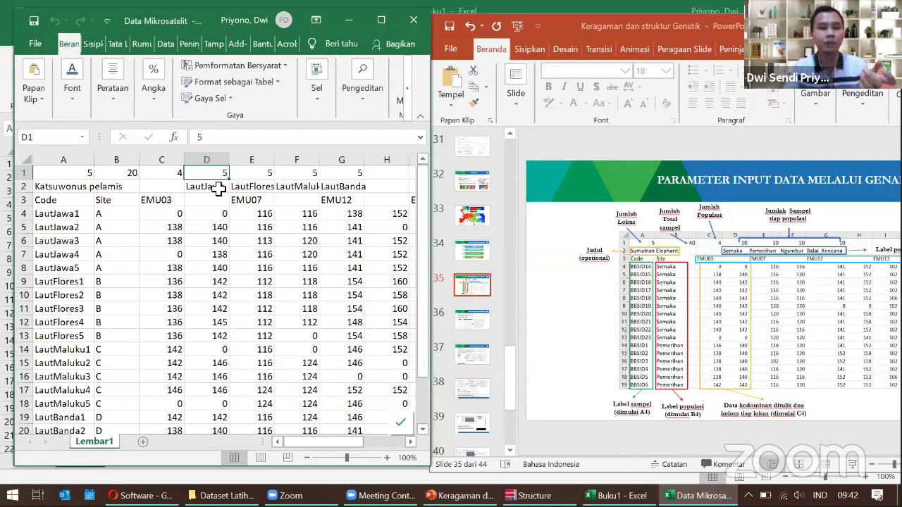
key(Return)
click(259, 176)
text(5)
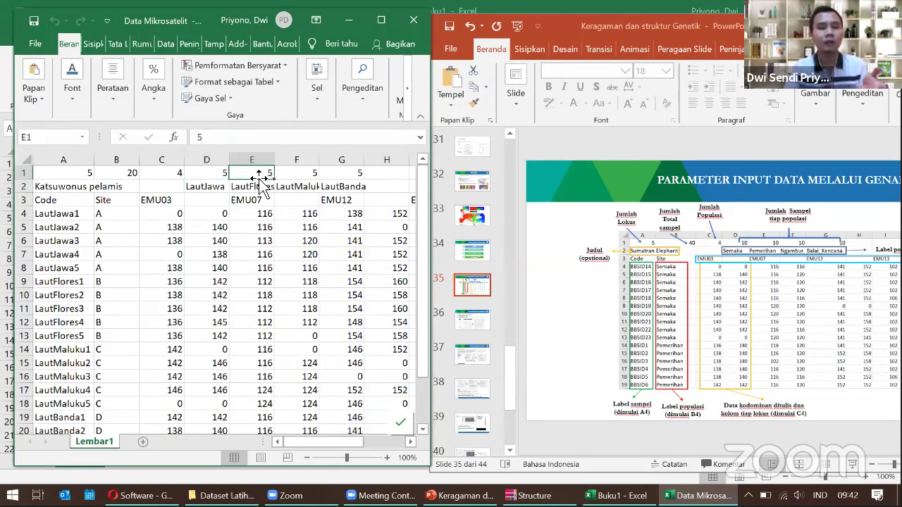
key(Return)
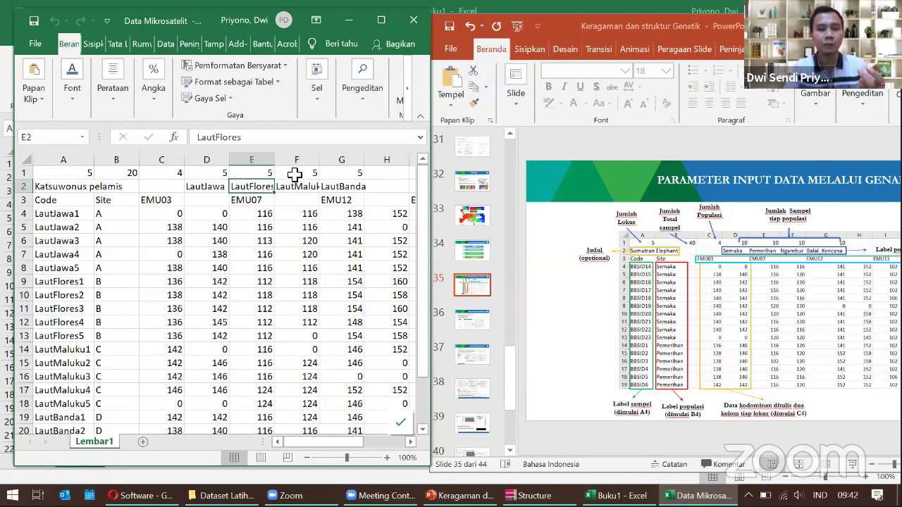
click(295, 175)
text(5)
key(Return)
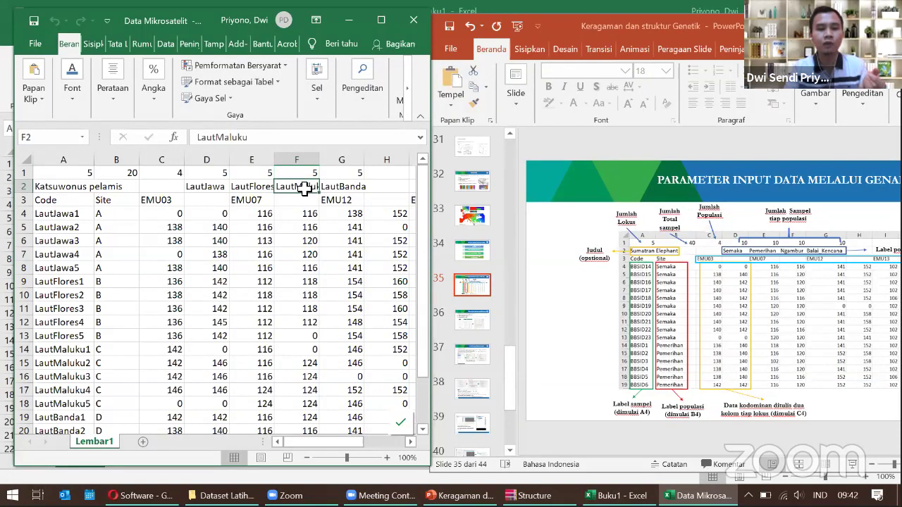
click(344, 186)
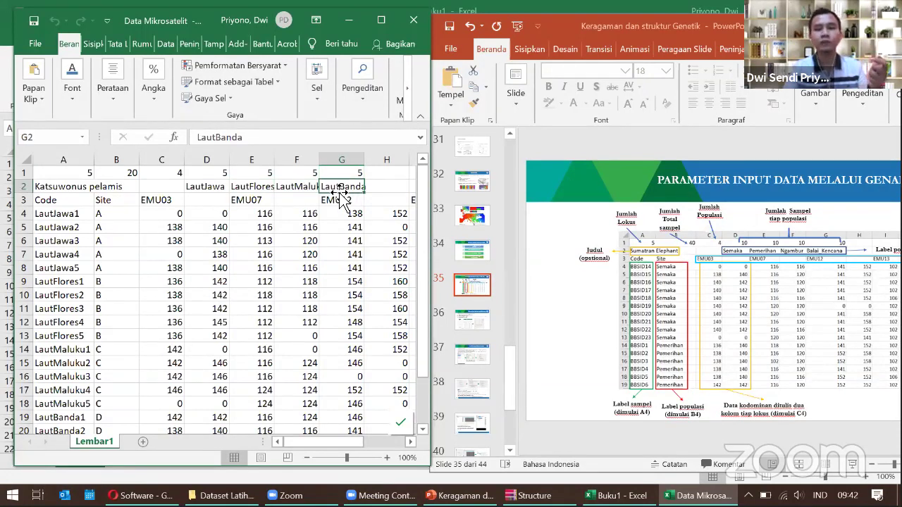
Examine the Code and Site headers in row 3 and the site labels of the A and B samples.
click(69, 203)
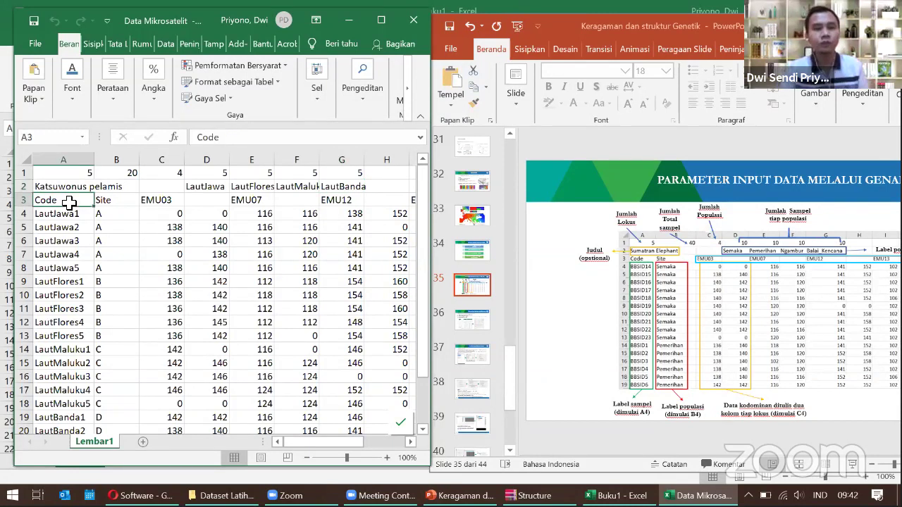
click(117, 205)
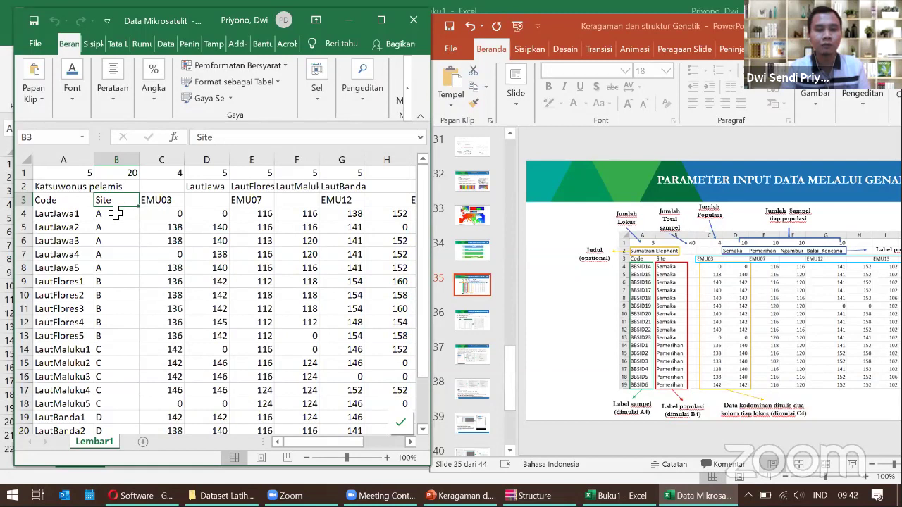
drag(115, 213, 121, 276)
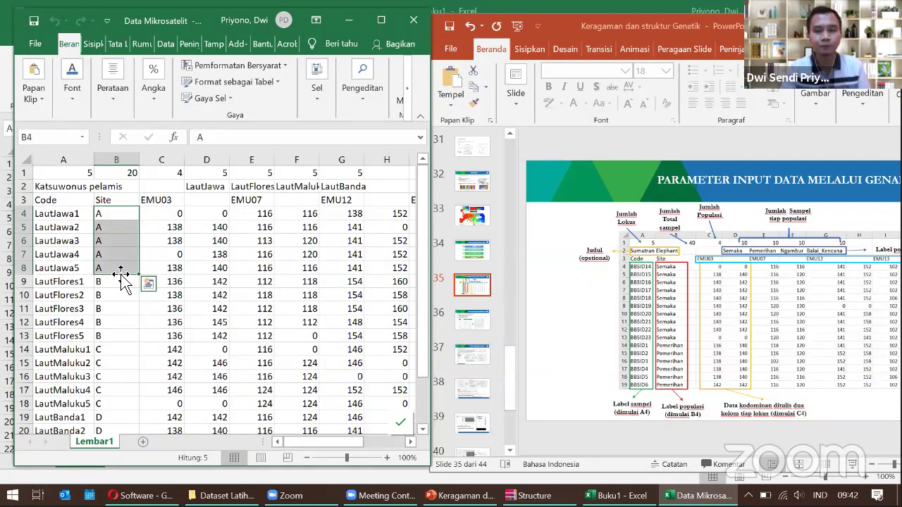
click(116, 340)
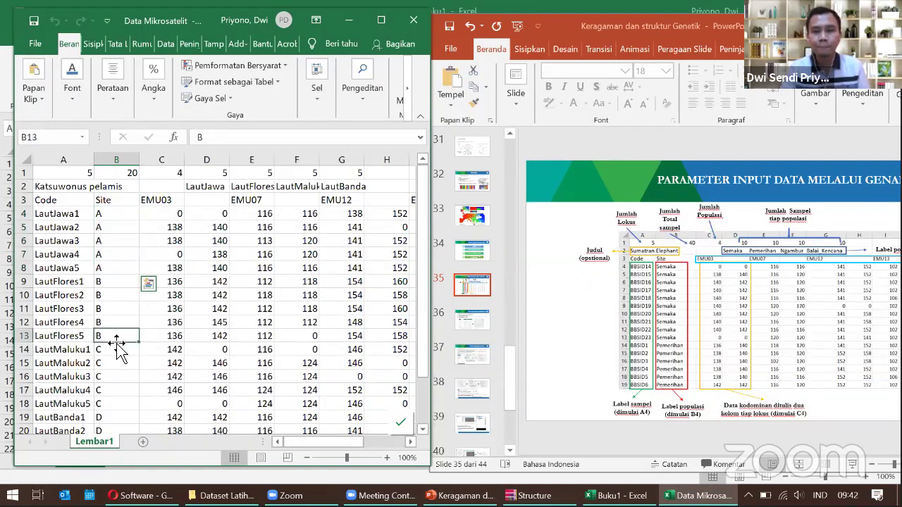
Examine the sample code, site label and first EMU03 allele cell of LautJawa1 in row 4.
click(127, 215)
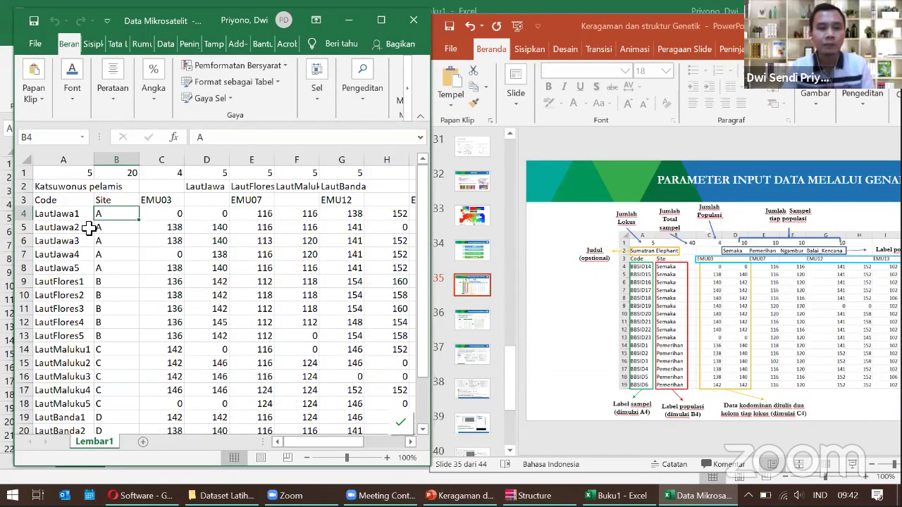
click(72, 214)
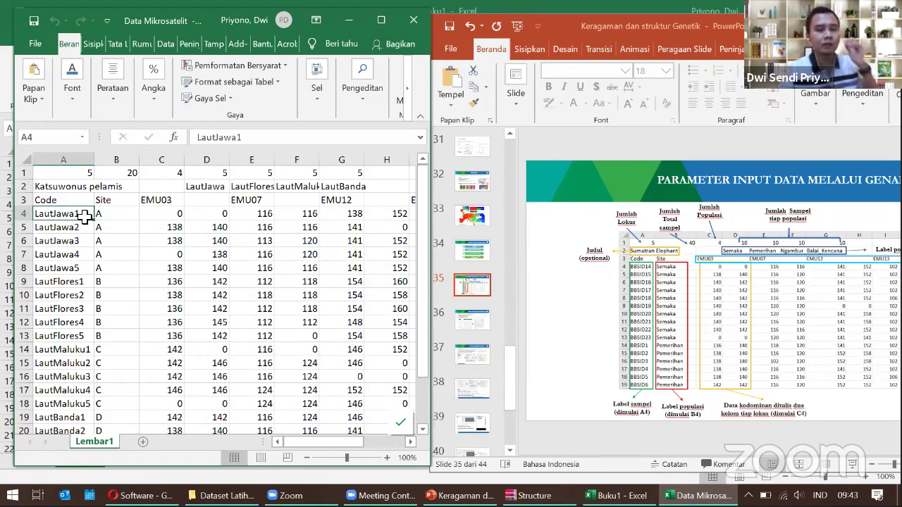
click(134, 218)
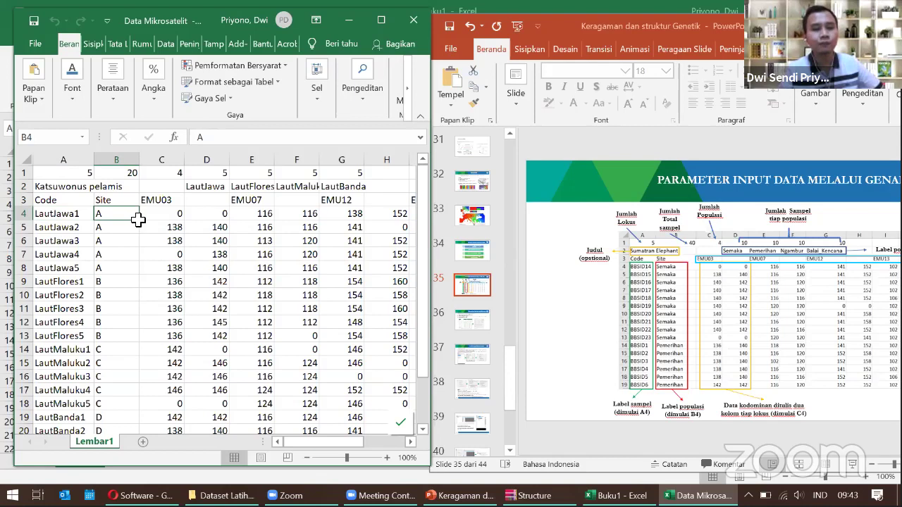
click(175, 219)
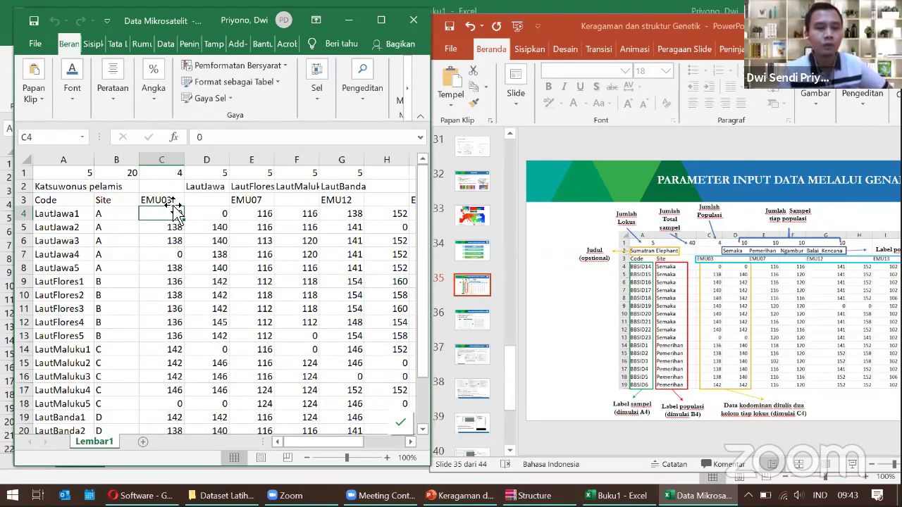
Examine the paired EMU03 allele values of samples LautJawa2 and LautJawa3 across columns C and D.
click(79, 229)
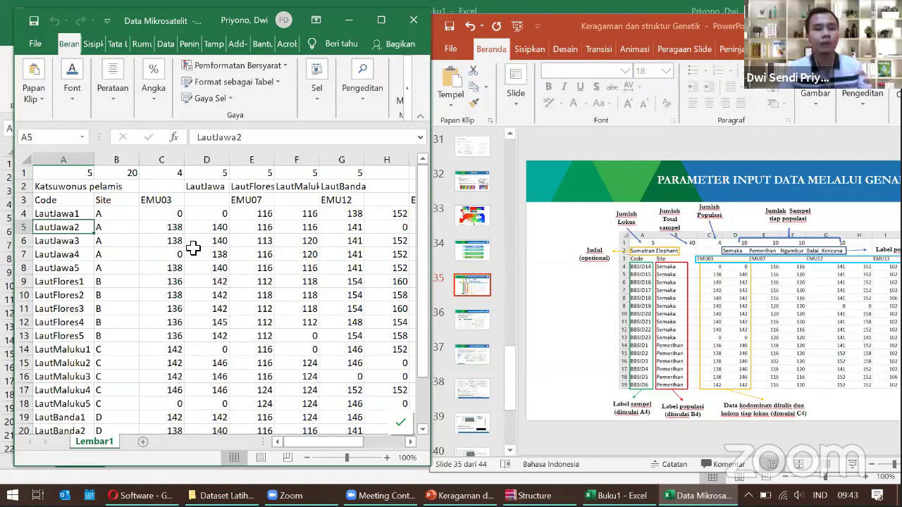
click(202, 227)
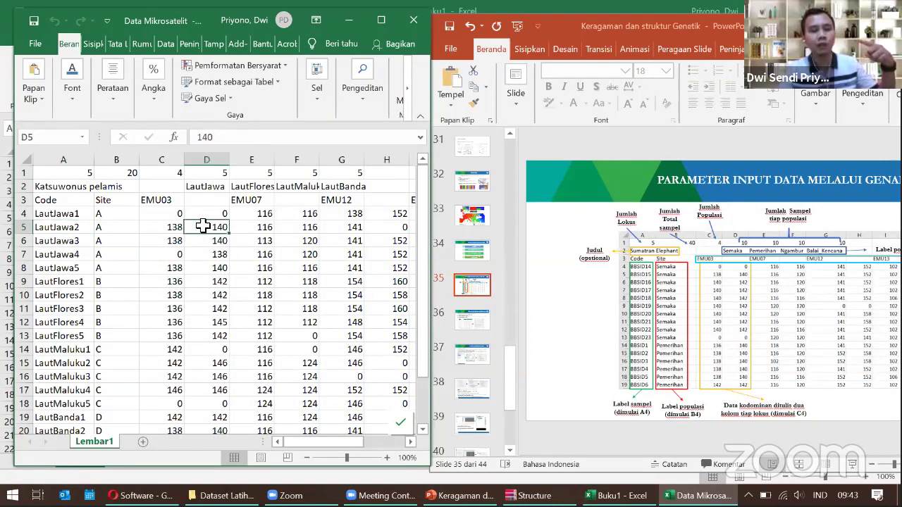
click(179, 227)
click(202, 230)
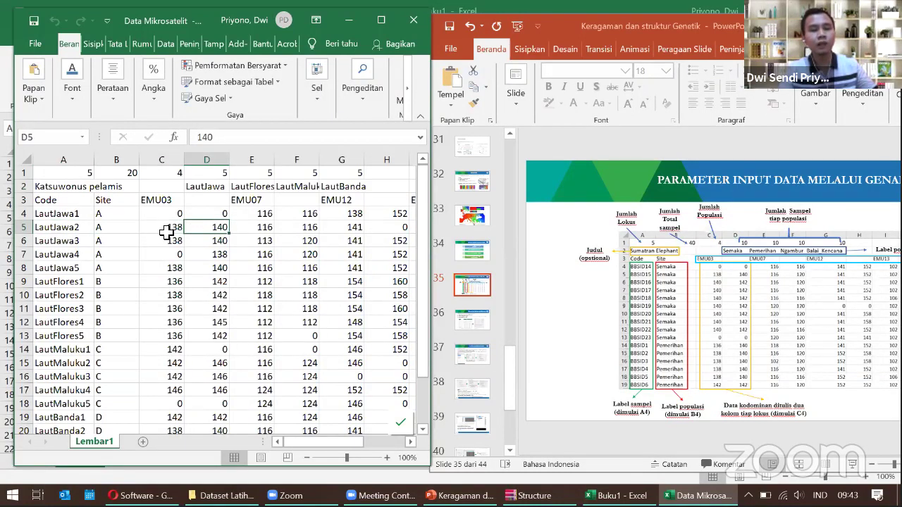
click(168, 231)
click(216, 229)
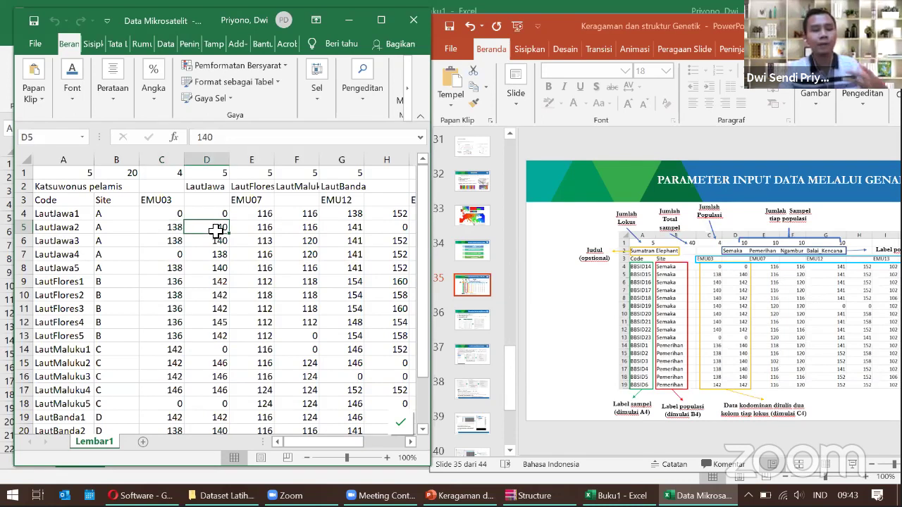
click(71, 243)
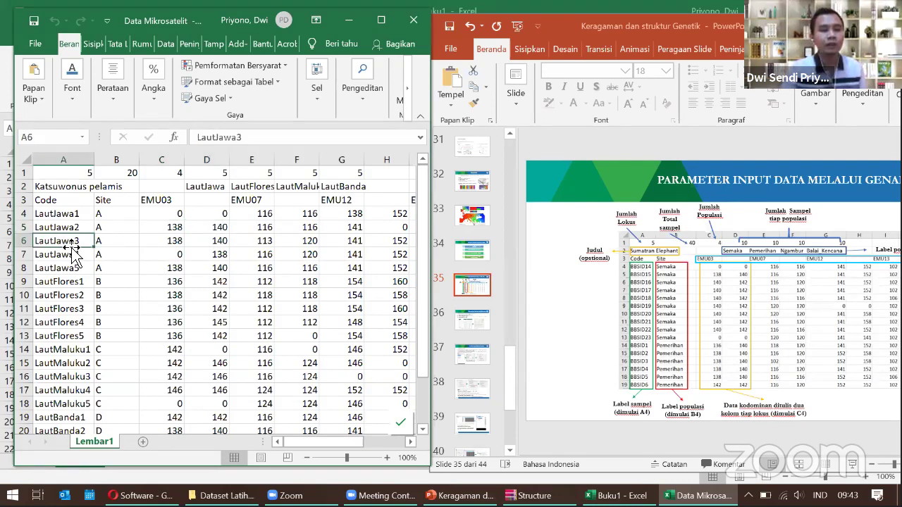
click(156, 239)
click(212, 244)
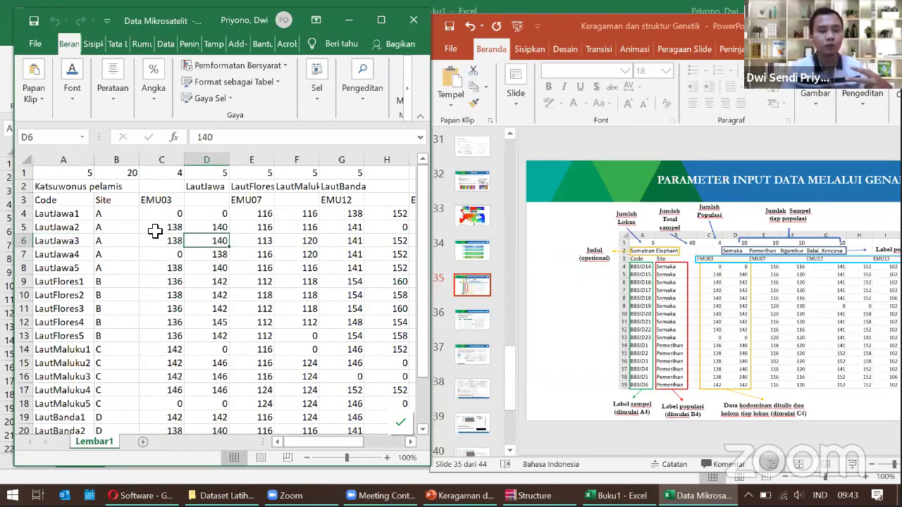
Examine the remaining sample rows and the locus columns through EMU13.
scroll(155, 232, down, 3)
scroll(204, 318, up, 3)
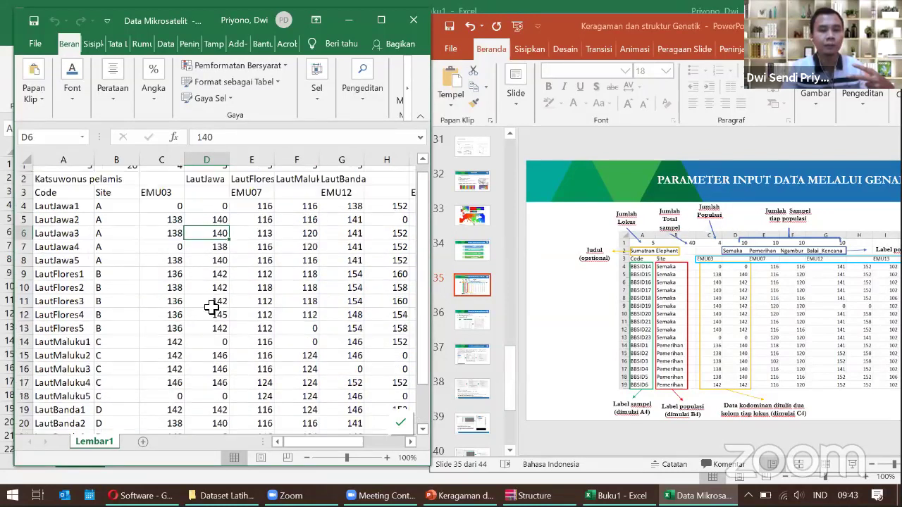
mouse_move(320, 441)
mouse_down()
mouse_move(357, 453)
mouse_move(323, 453)
mouse_up()
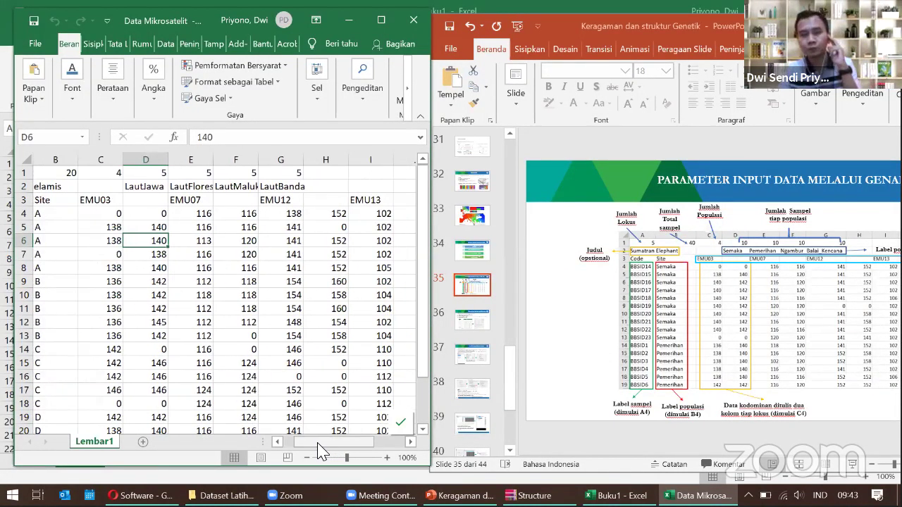
Show slide 36 on converting GenAlEx data to Structure, and maximize the Data Mikrosatelit workbook with its first column in view.
click(486, 321)
click(484, 319)
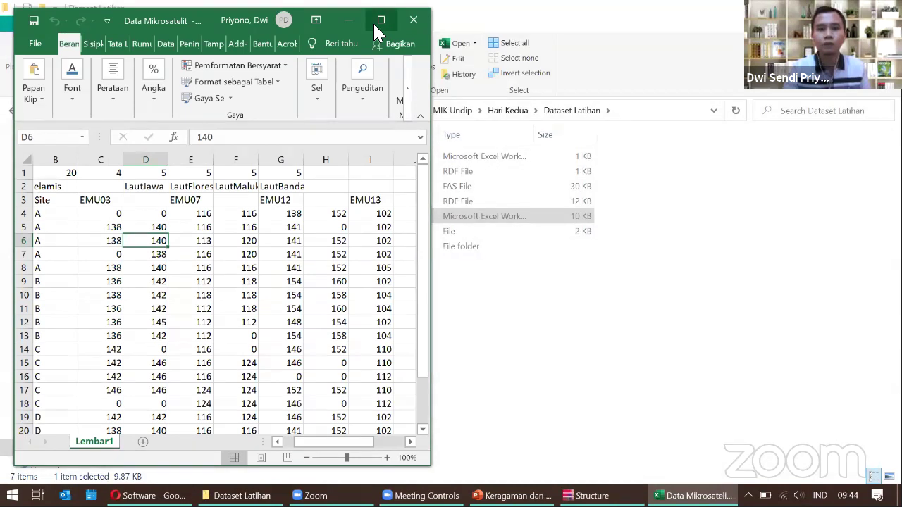
click(381, 20)
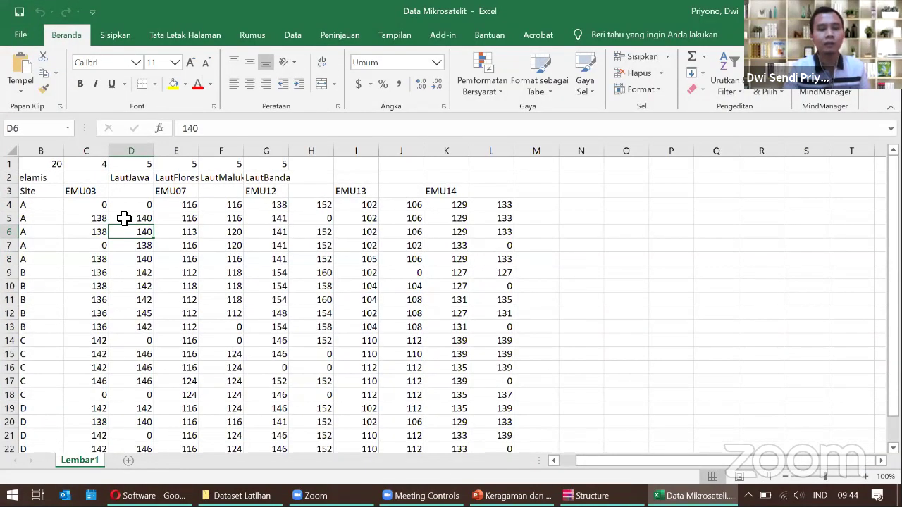
drag(633, 463, 597, 465)
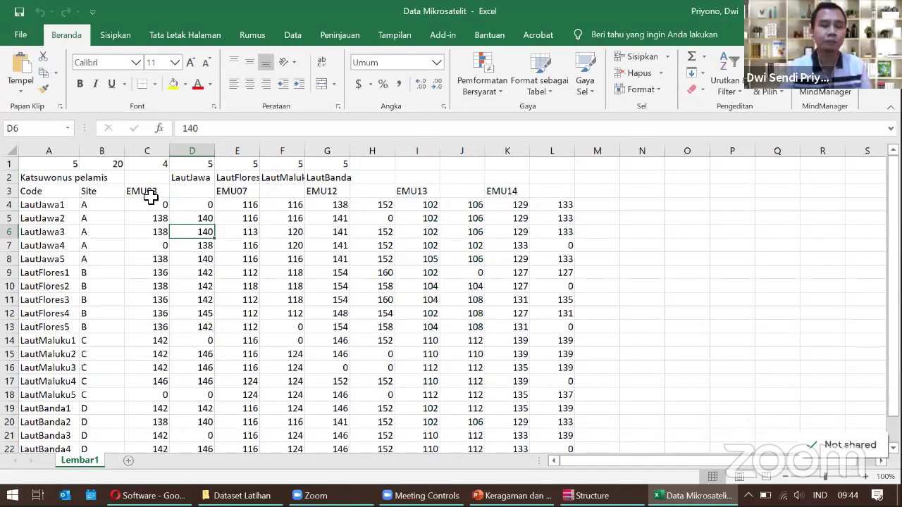
Start GenAlEx's allele frequency analysis and accept the codominant data parameters of 5 loci, 20 samples and 4 populations.
click(444, 35)
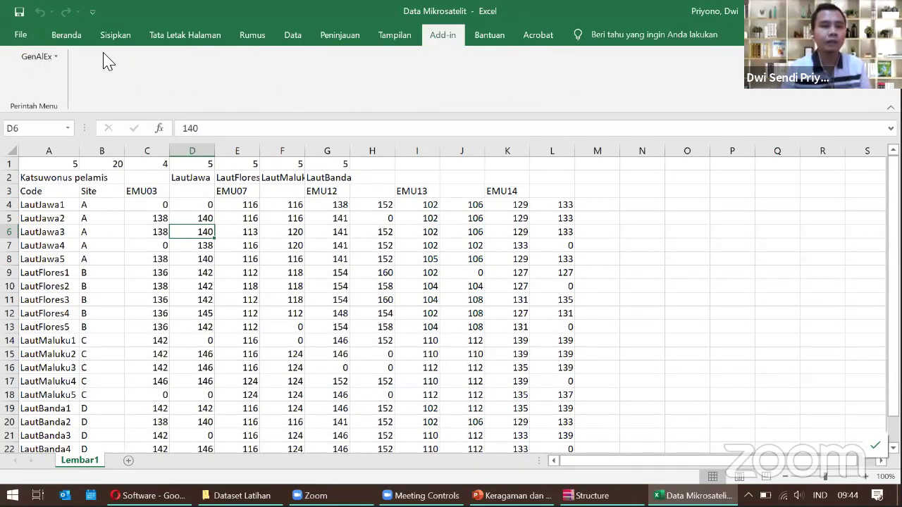
click(49, 60)
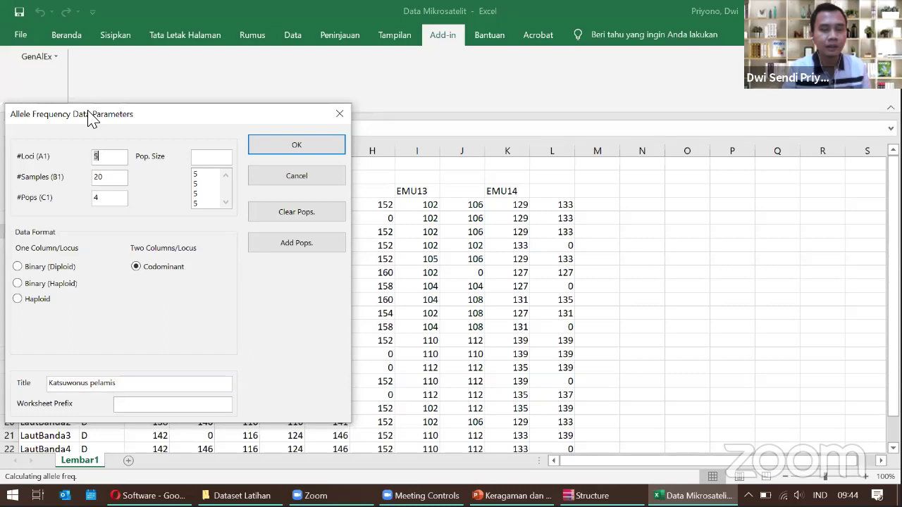
drag(88, 120, 199, 109)
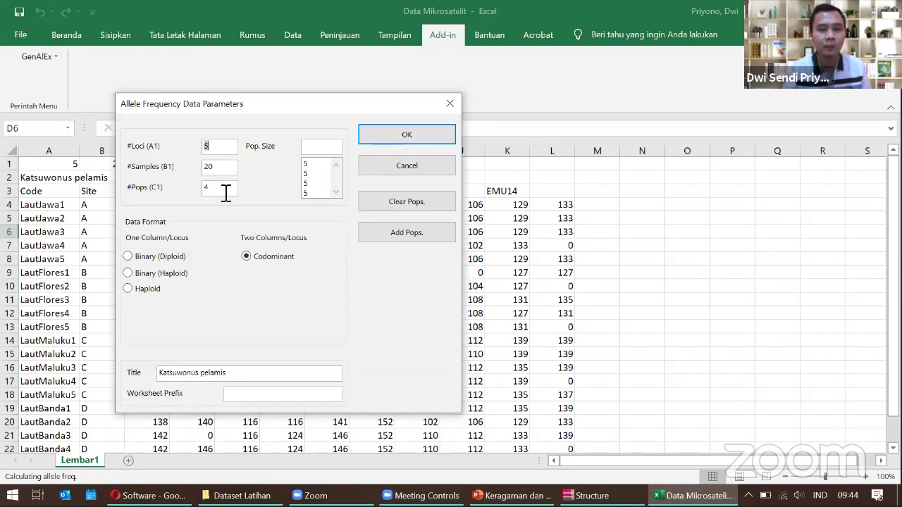
click(389, 140)
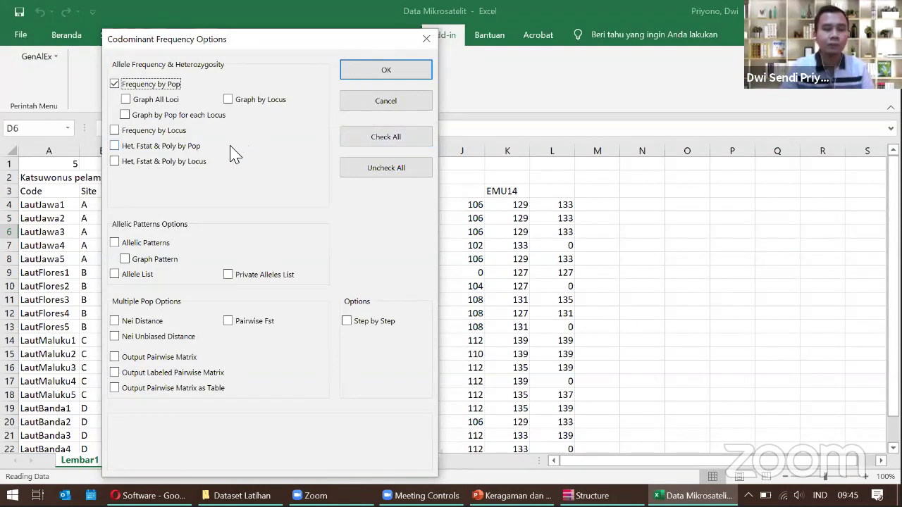
Run the codominant analysis with Frequency by Pop, Het, Fstat & Poly by Pop, Allelic Patterns, Nei Distance and Pairwise Fst.
click(115, 148)
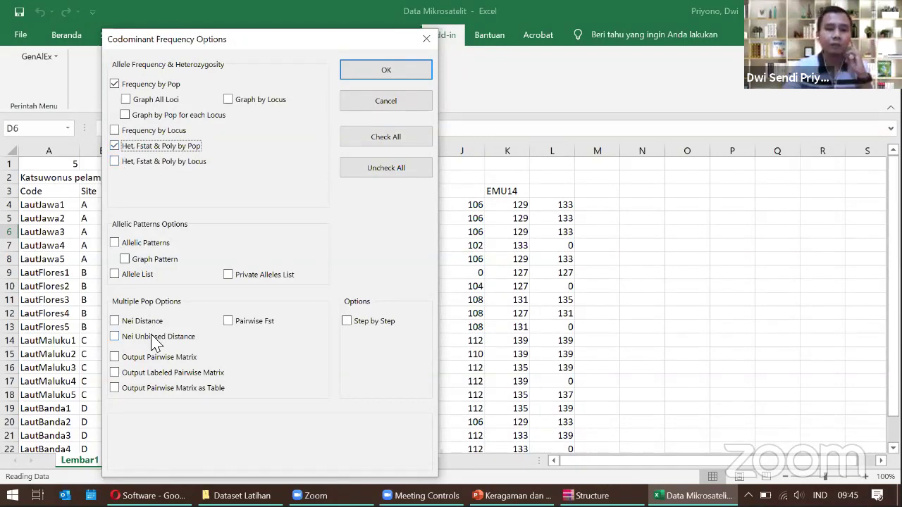
click(116, 323)
click(227, 321)
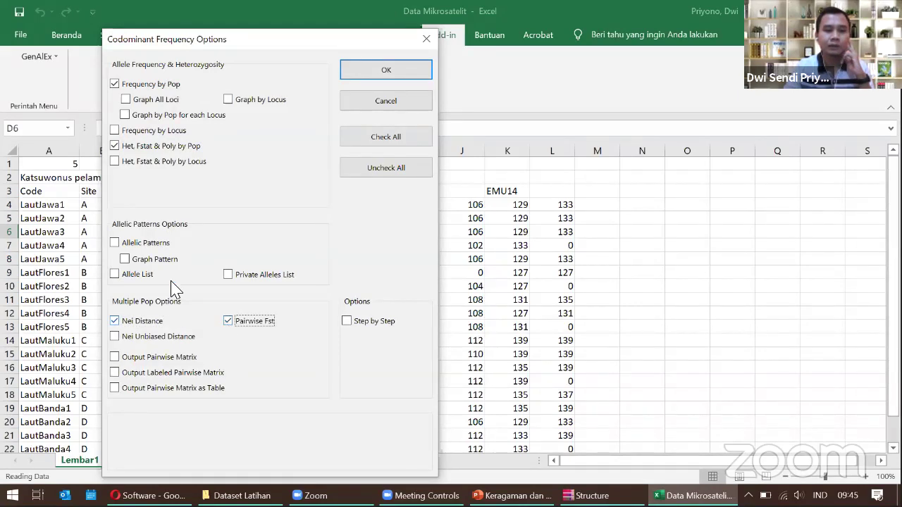
click(116, 243)
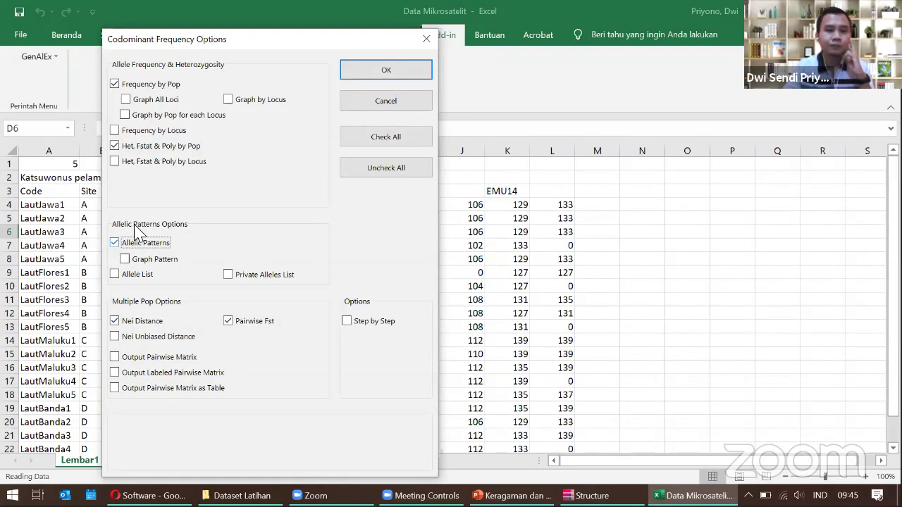
click(402, 72)
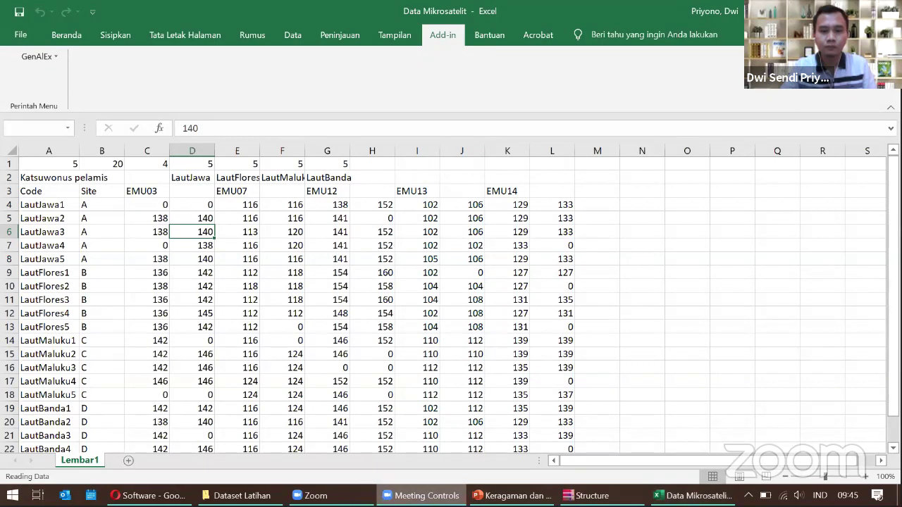
click(512, 495)
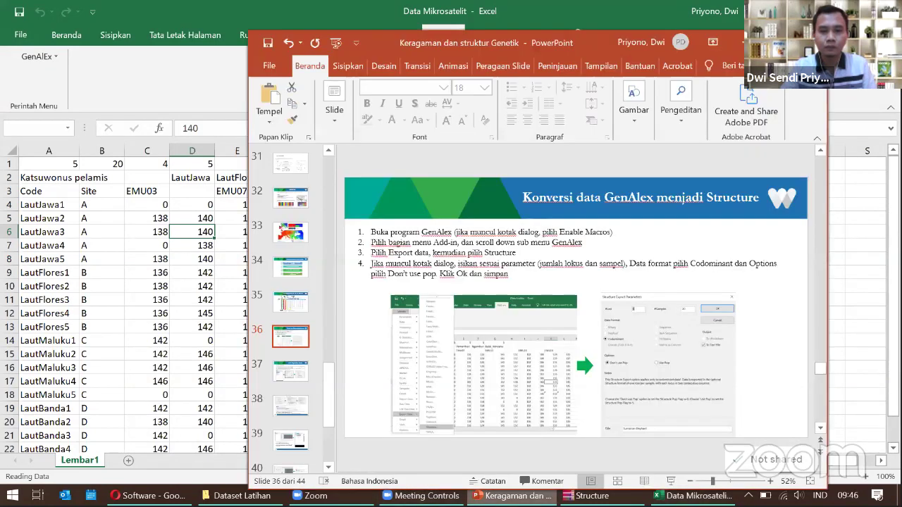
click(513, 495)
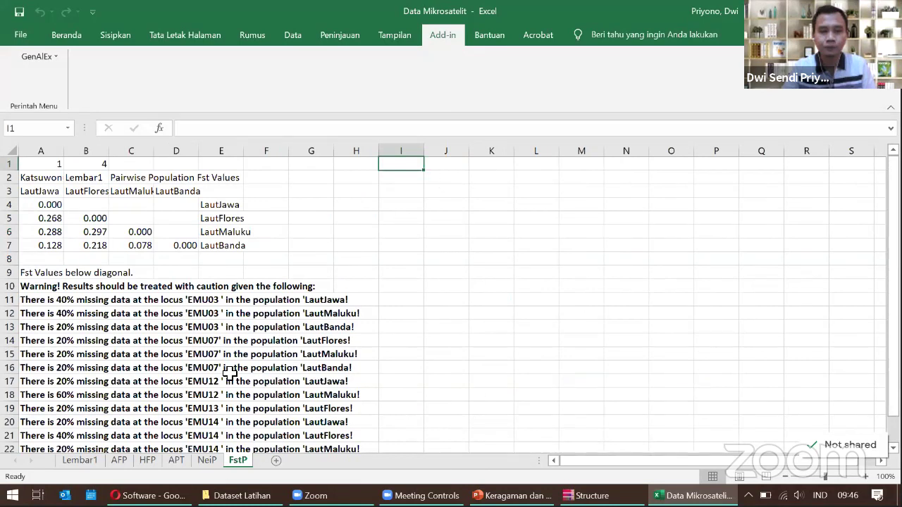
Examine the allele frequencies by population for each locus, EMU03 to EMU14, on the AFP sheet.
click(74, 461)
click(117, 461)
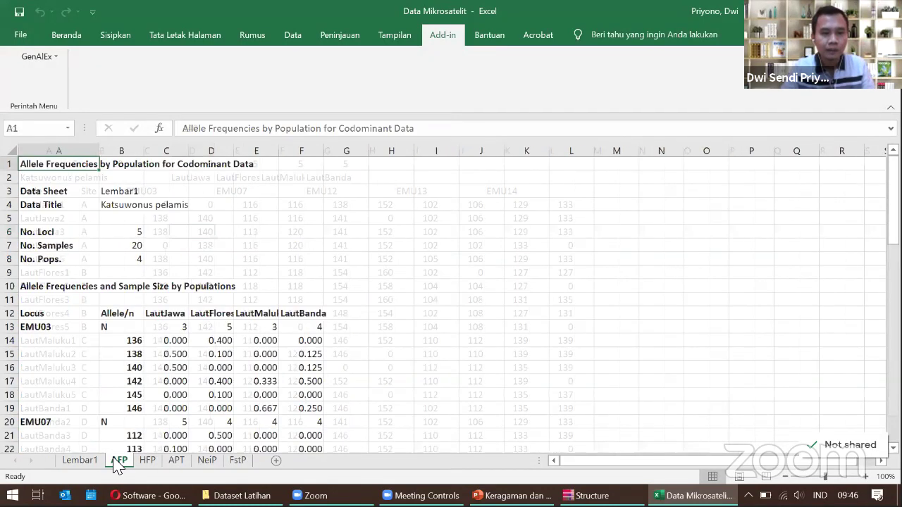
scroll(160, 320, down, 1)
scroll(161, 320, up, 1)
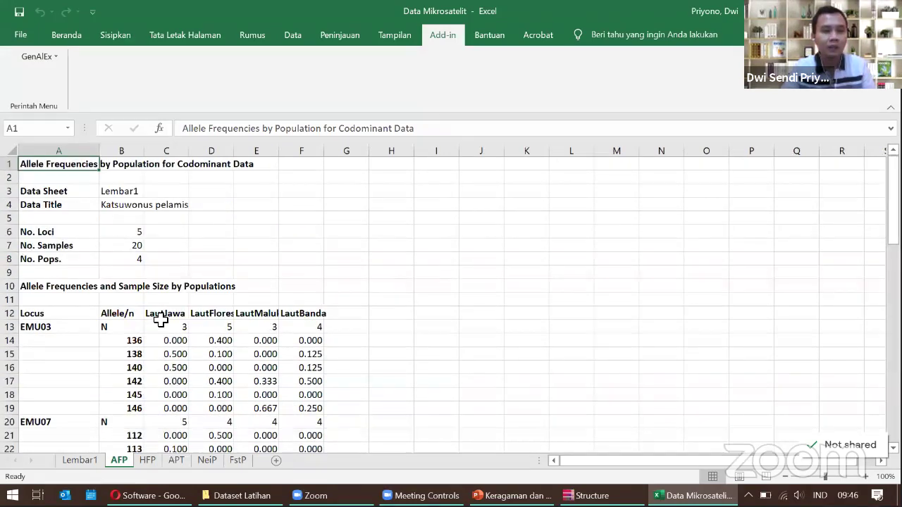
scroll(161, 320, down, 2)
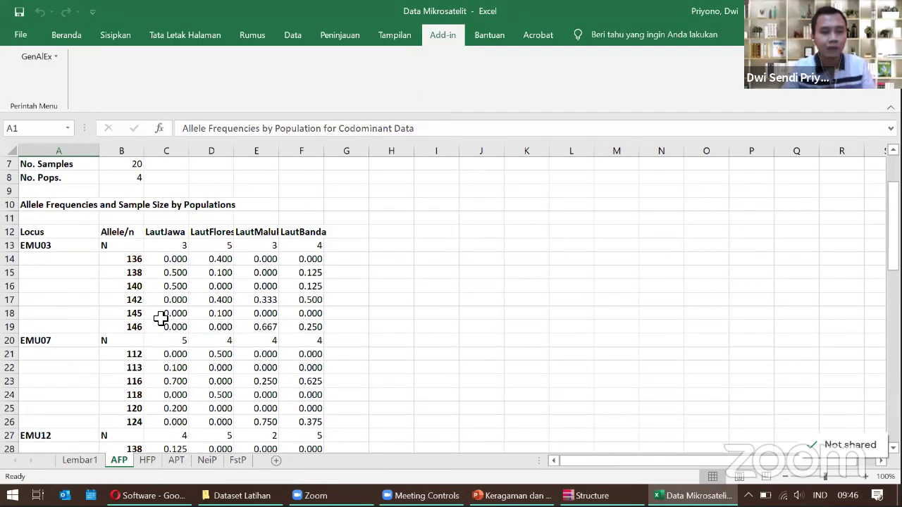
scroll(161, 319, down, 2)
scroll(162, 321, down, 1)
scroll(162, 321, down, 11)
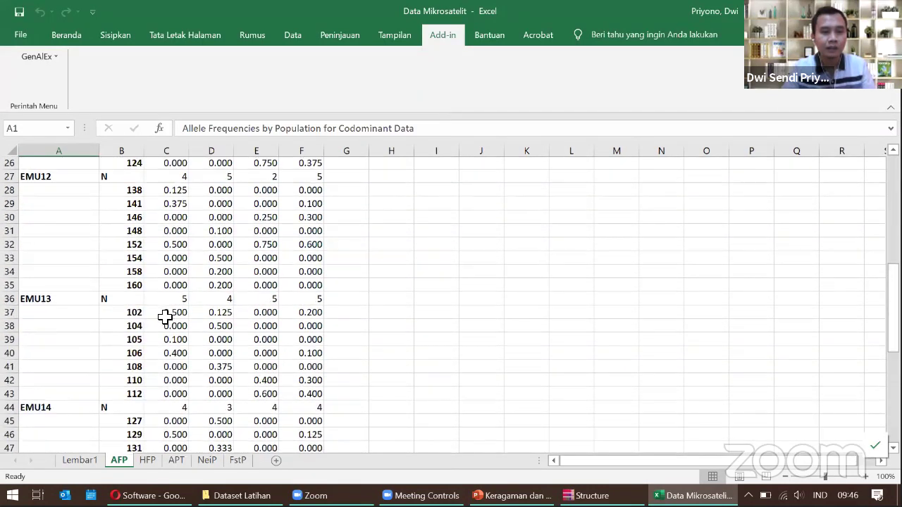
scroll(191, 395, up, 3)
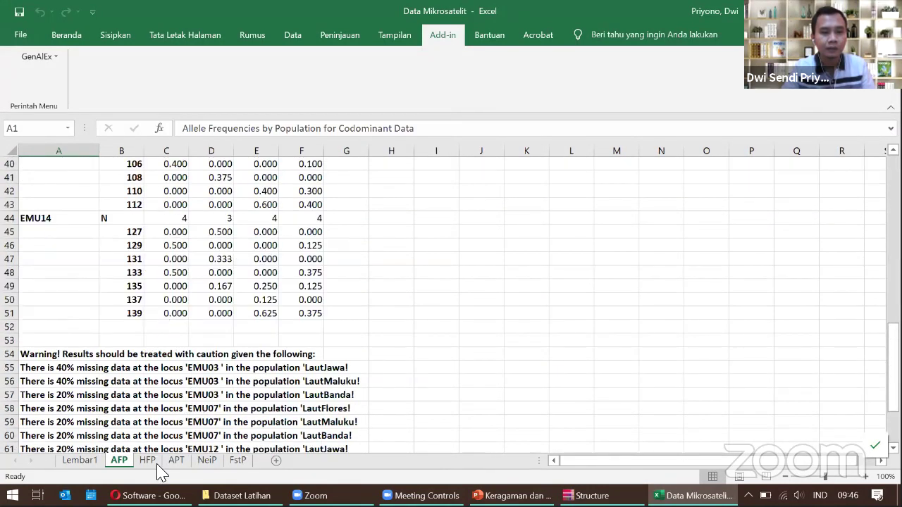
Examine the HFP sheet's heterozygosity values by population and locus, the population means and the grand mean.
click(147, 460)
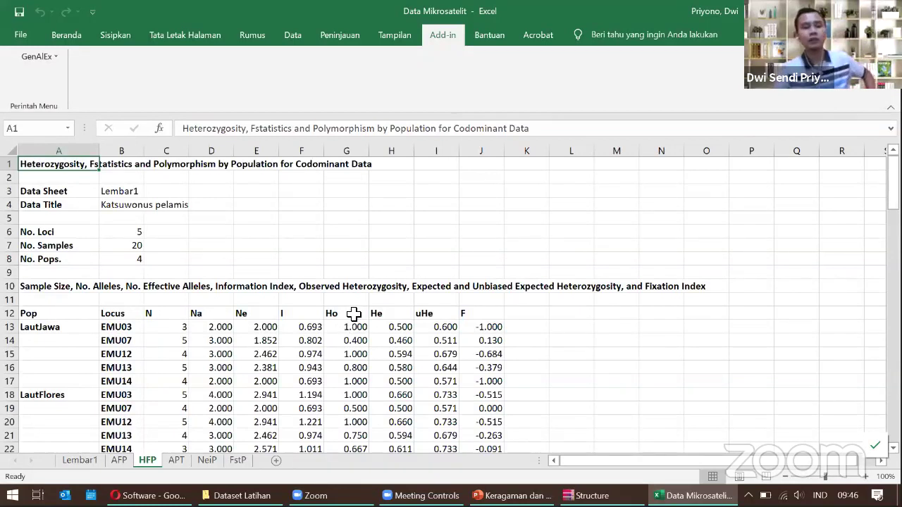
scroll(350, 321, down, 1)
scroll(355, 317, down, 7)
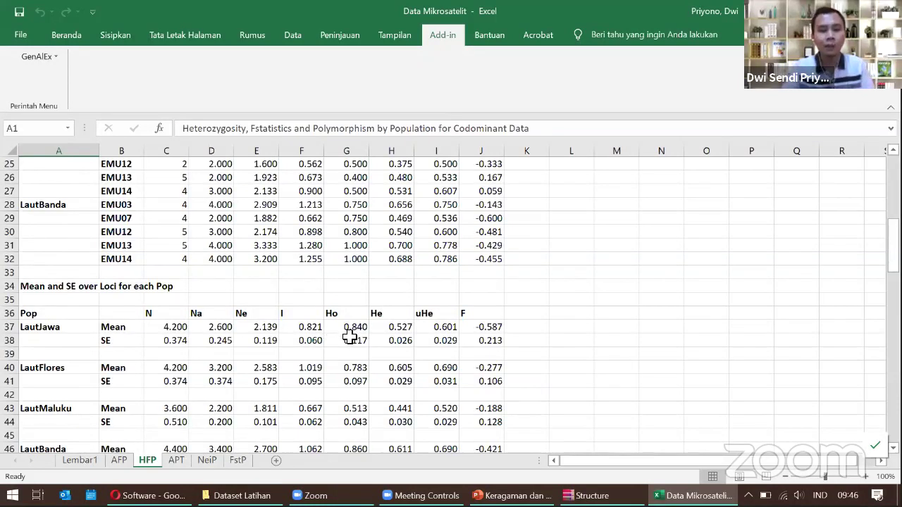
click(55, 329)
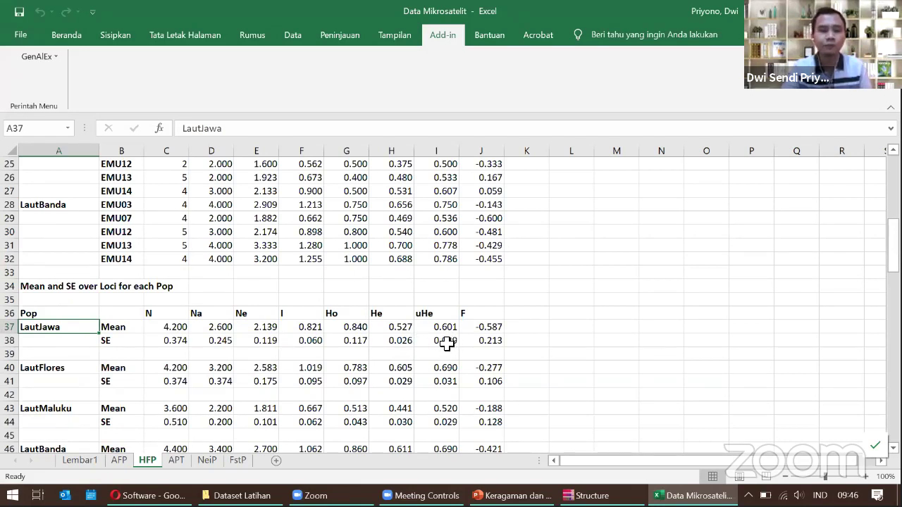
scroll(392, 358, down, 4)
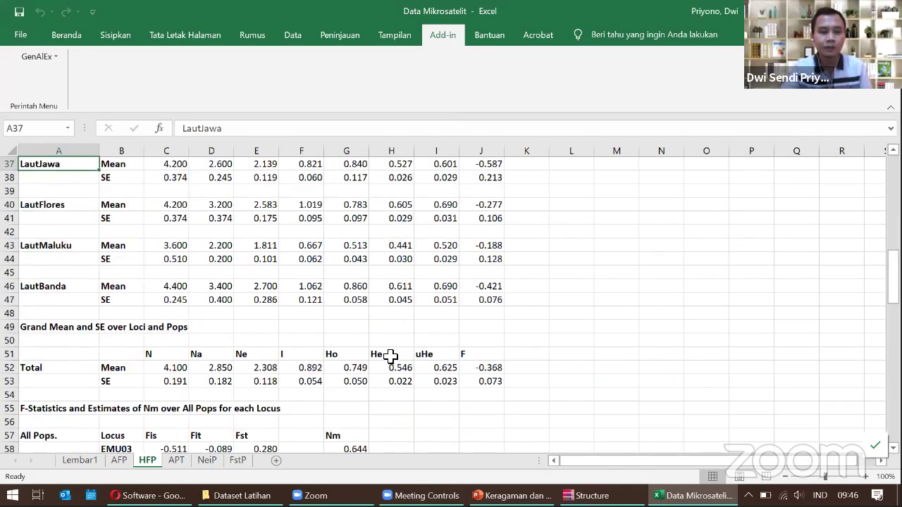
scroll(390, 357, down, 1)
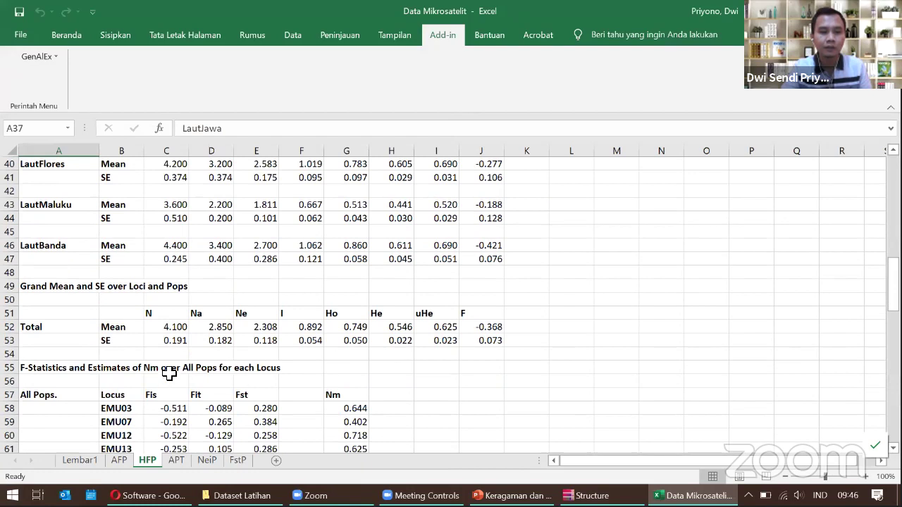
Compare the mean observed heterozygosity (Ho) of LautJawa, LautFlores, LautMaluku and LautBanda on the HFP sheet.
scroll(172, 374, up, 4)
scroll(172, 373, up, 1)
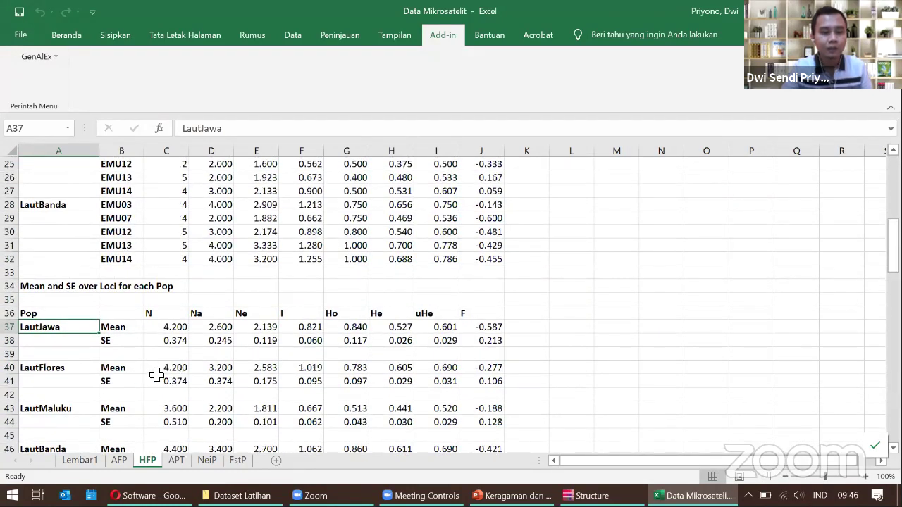
click(352, 368)
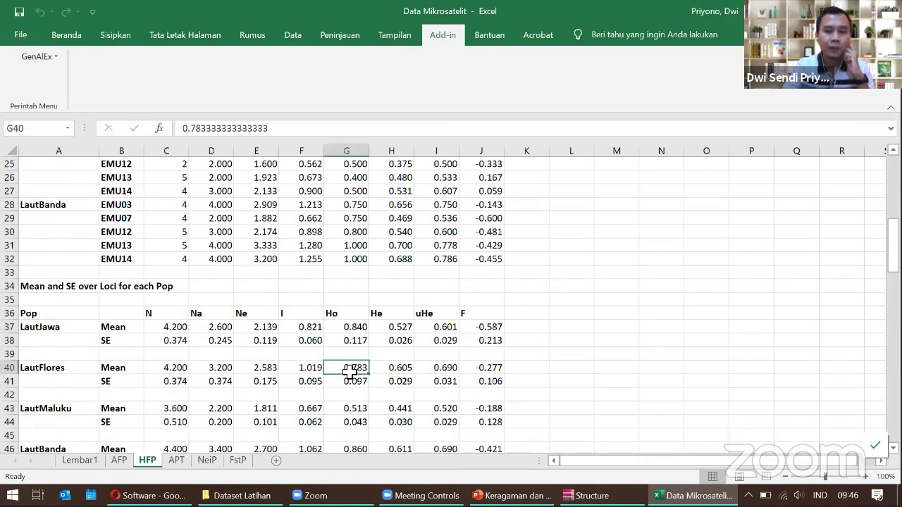
click(355, 412)
scroll(292, 414, down, 1)
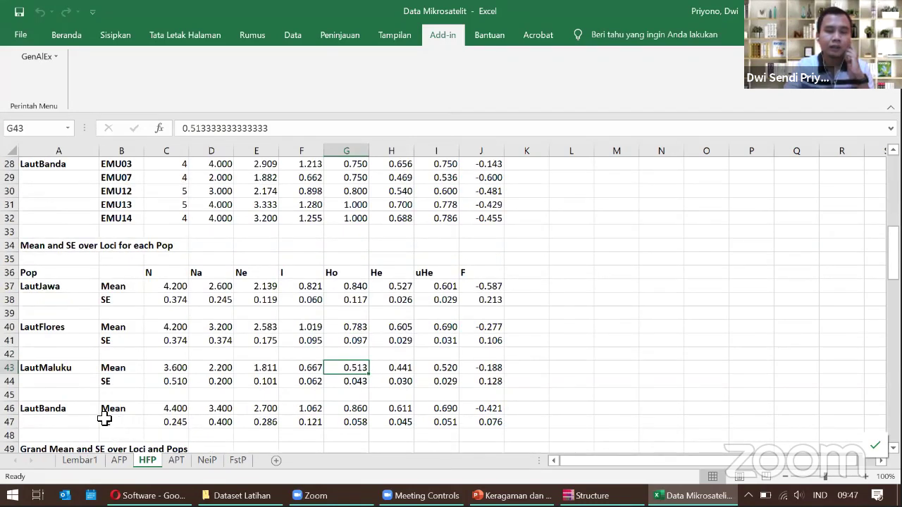
click(64, 410)
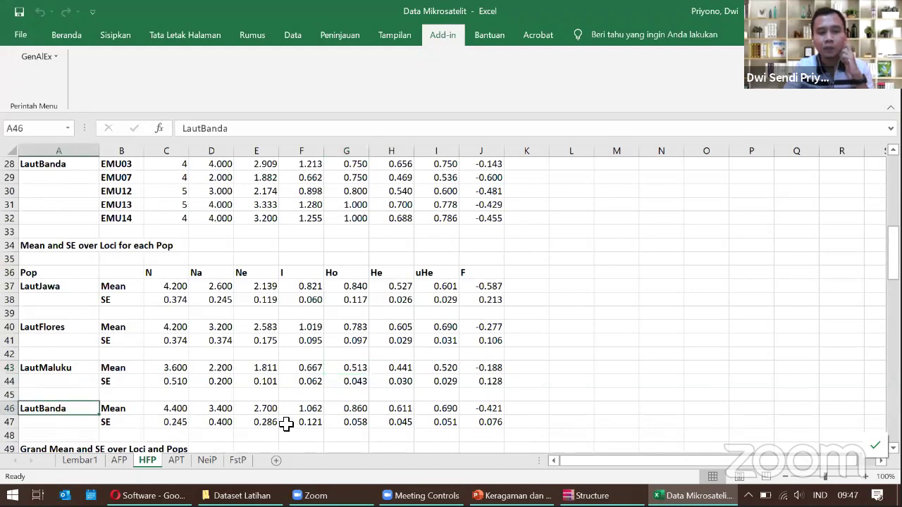
click(350, 410)
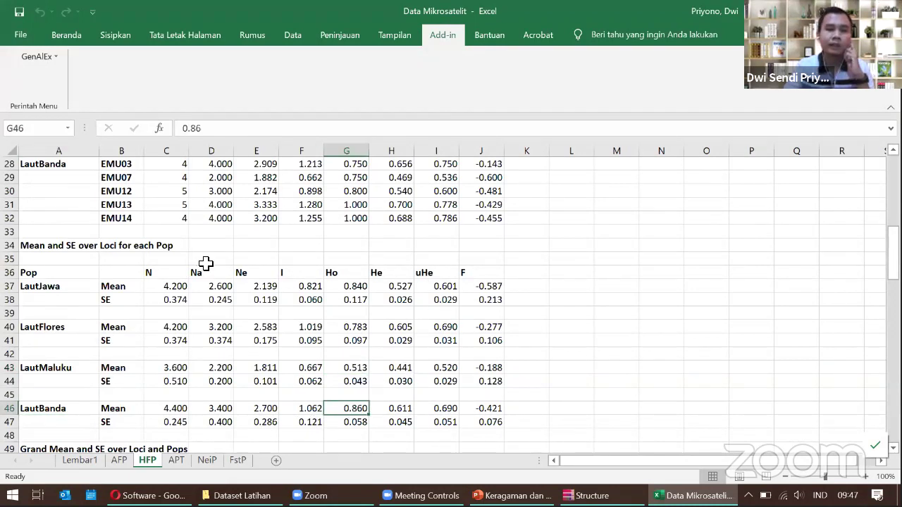
drag(345, 269, 363, 432)
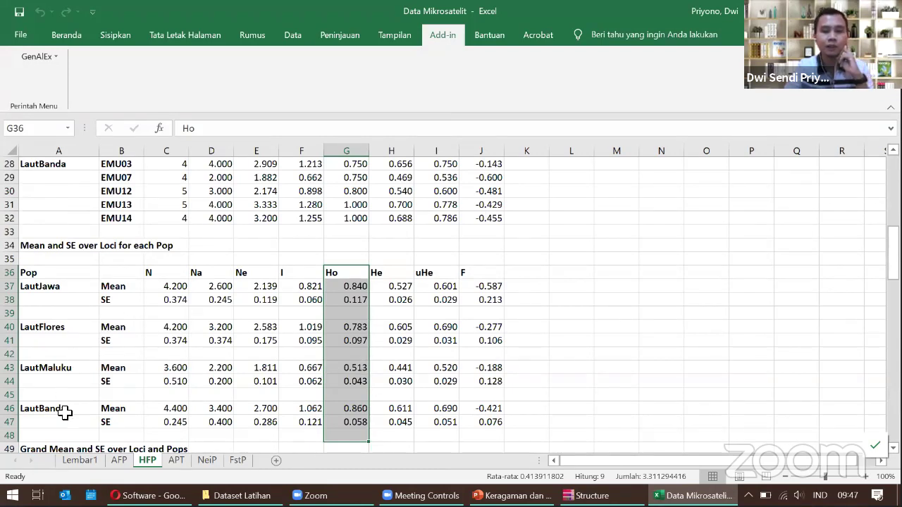
click(330, 352)
Examine the HFP sheet's F-statistics and Nm by locus, the mean Fst, and the percentage of polymorphic loci.
scroll(329, 352, down, 5)
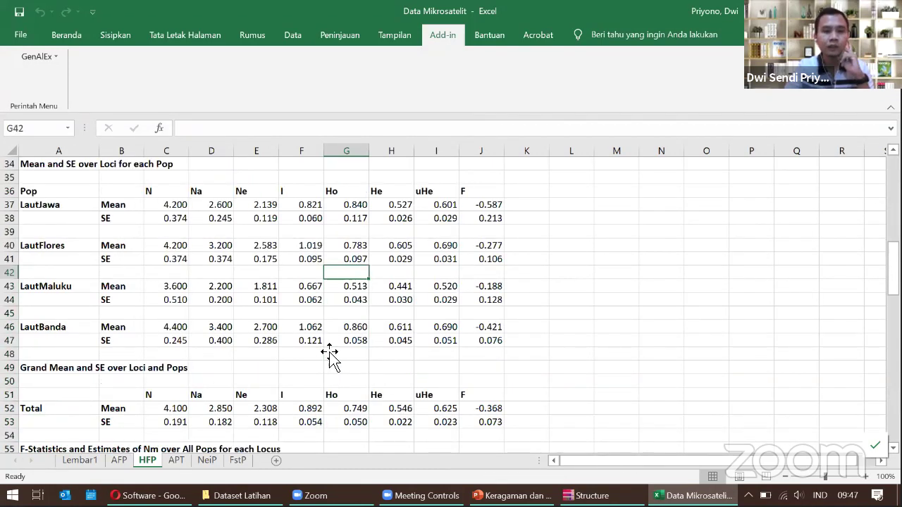
scroll(328, 353, down, 1)
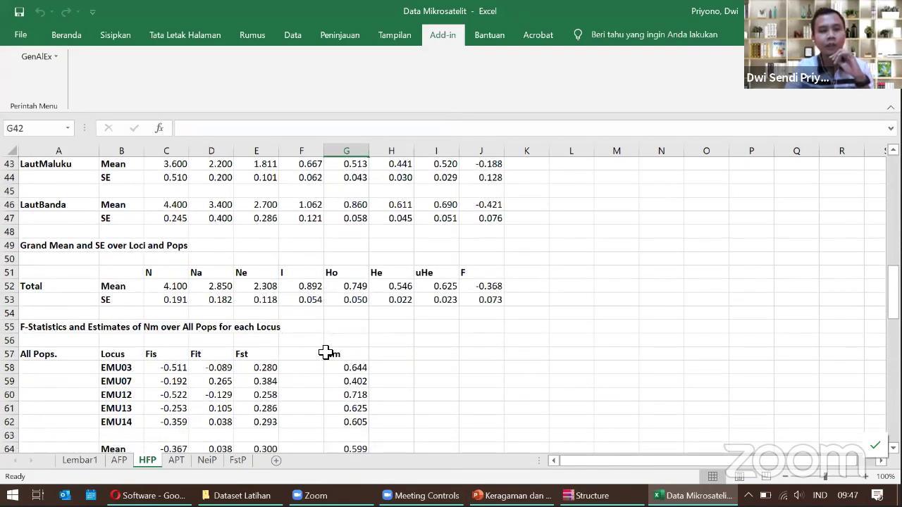
scroll(325, 352, down, 1)
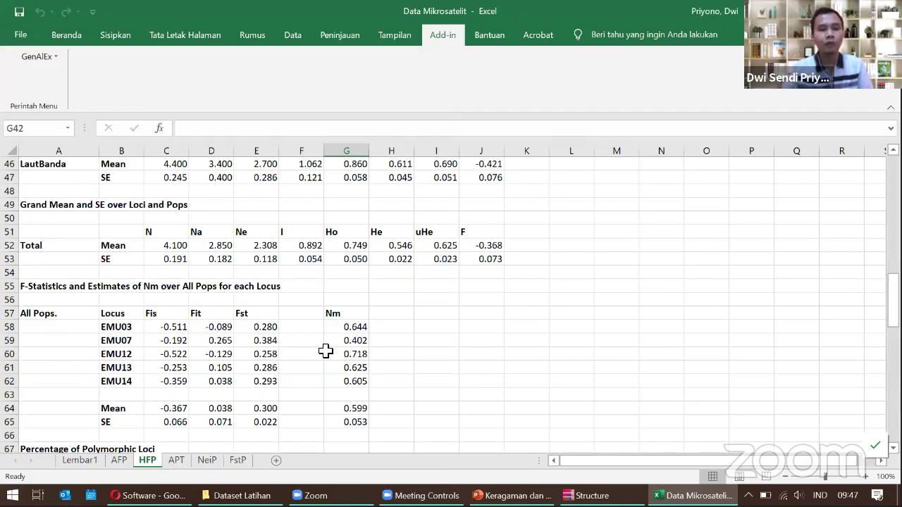
click(270, 410)
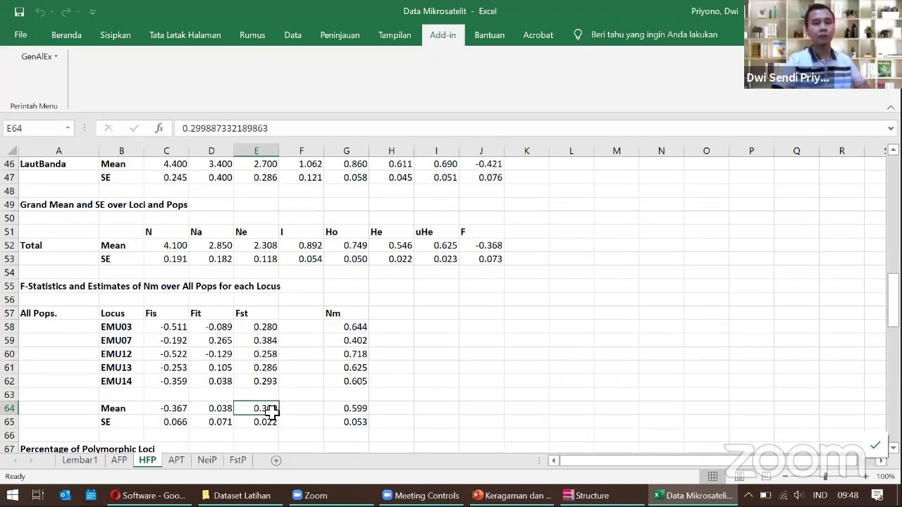
scroll(281, 415, down, 3)
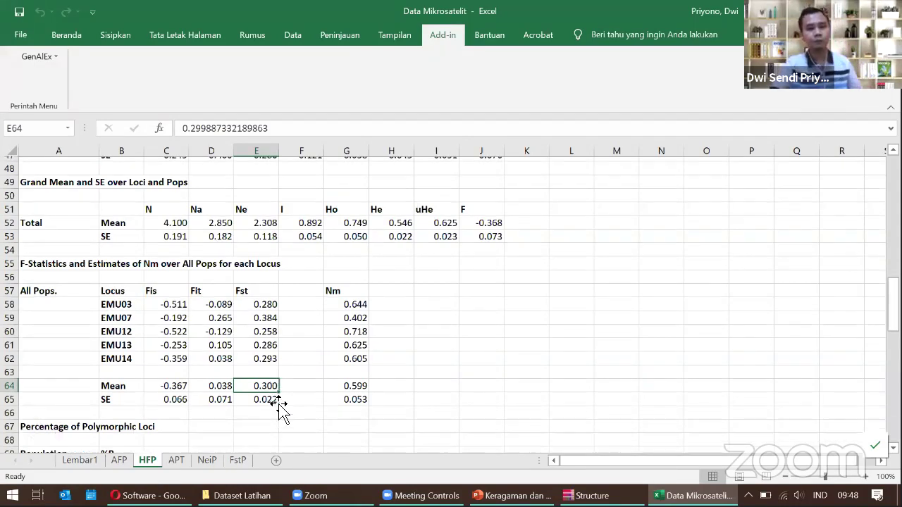
scroll(271, 408, down, 3)
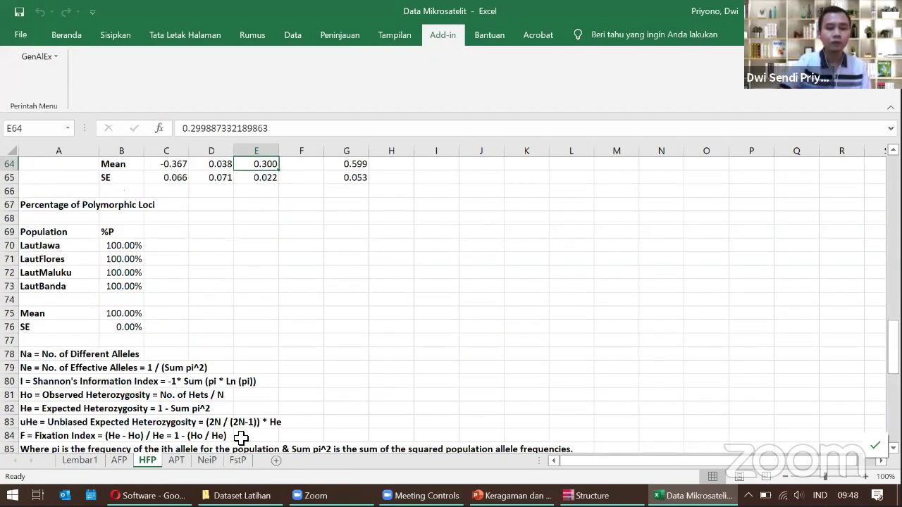
Review the APT sheet's mean allelic patterns and compare LautBanda's Nei genetic identity with LautJawa and LautMaluku on the NeiP sheet.
click(176, 460)
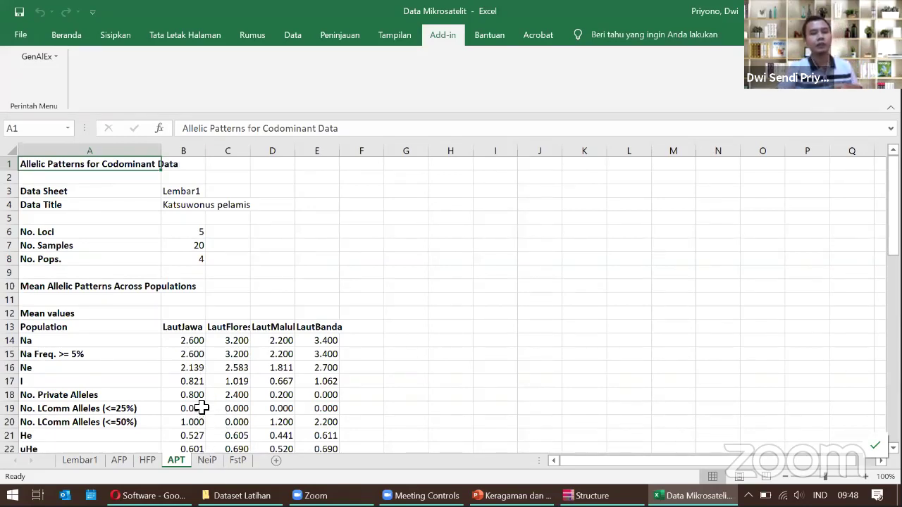
scroll(201, 407, down, 2)
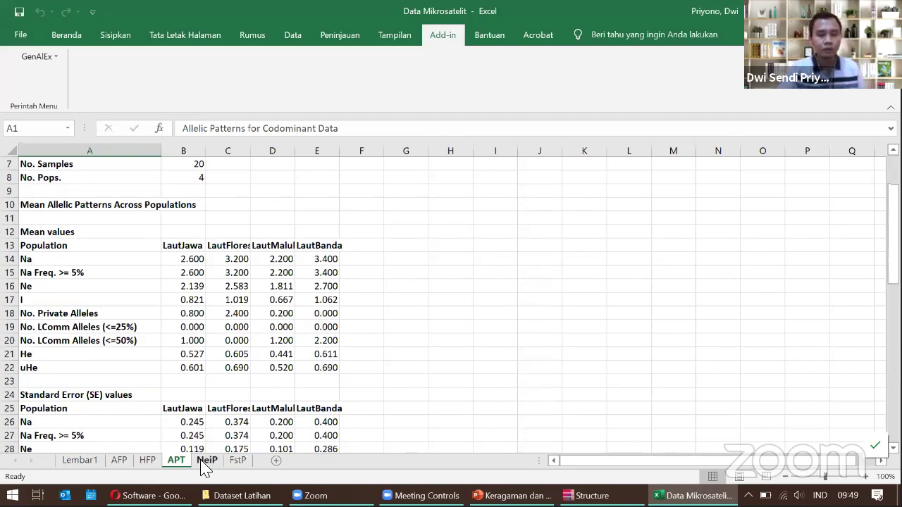
click(206, 460)
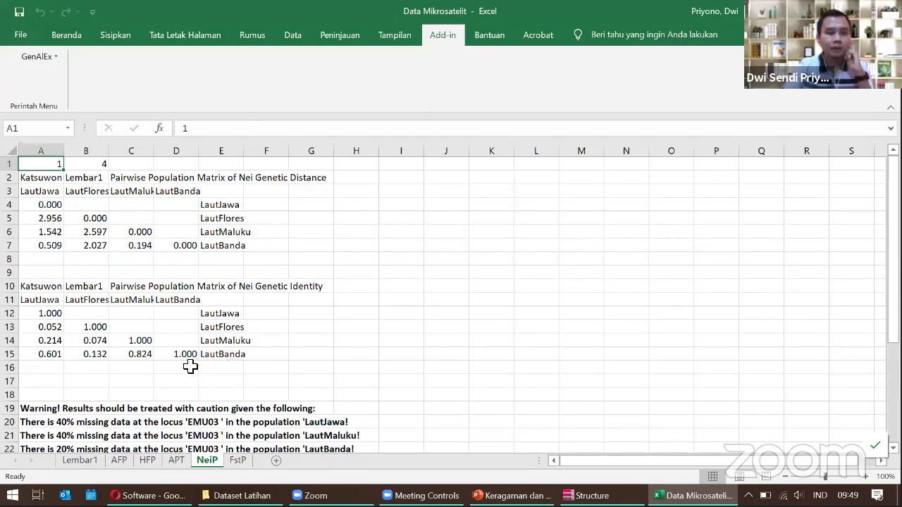
click(55, 354)
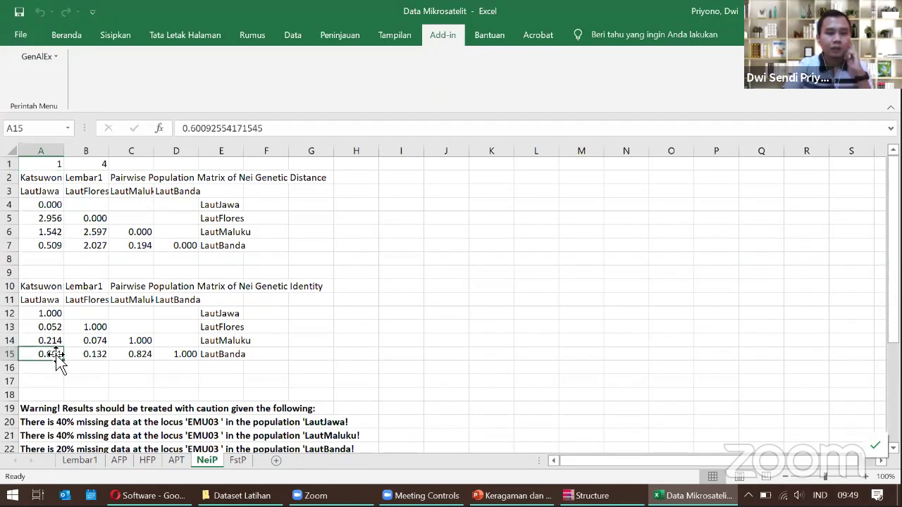
click(224, 355)
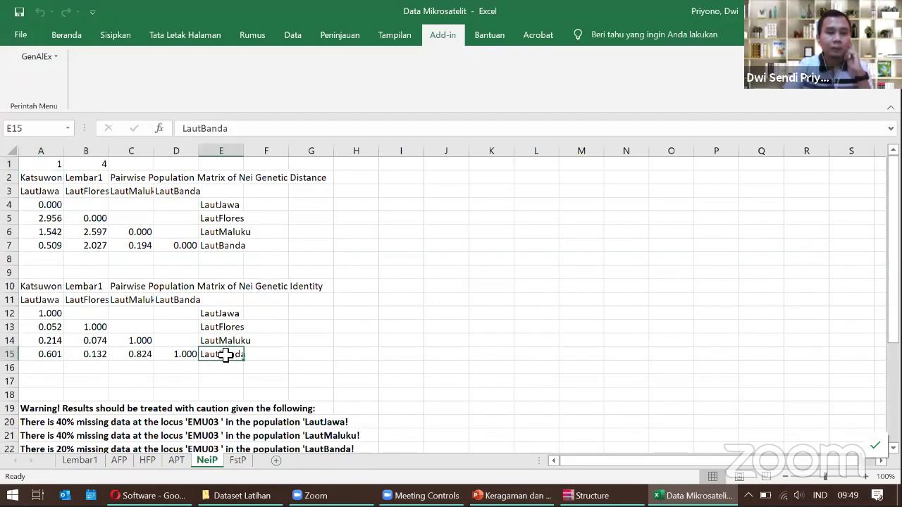
click(137, 355)
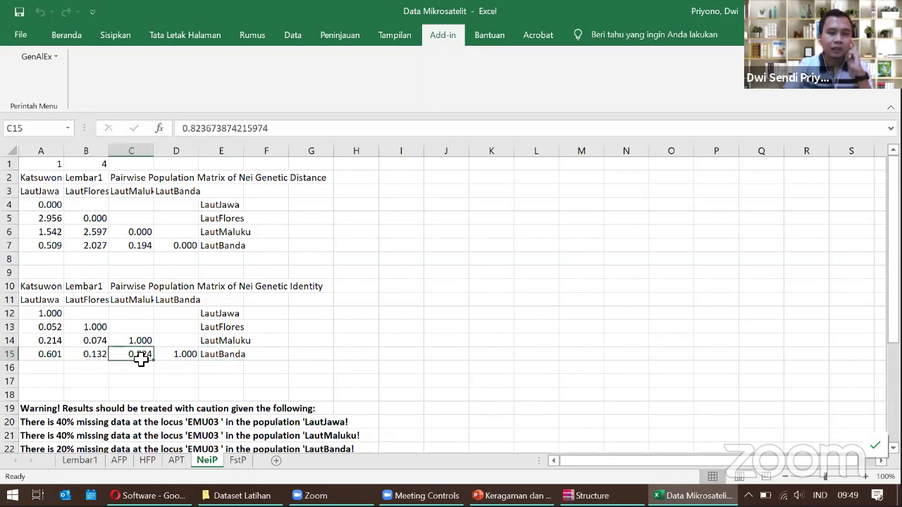
click(218, 355)
click(144, 356)
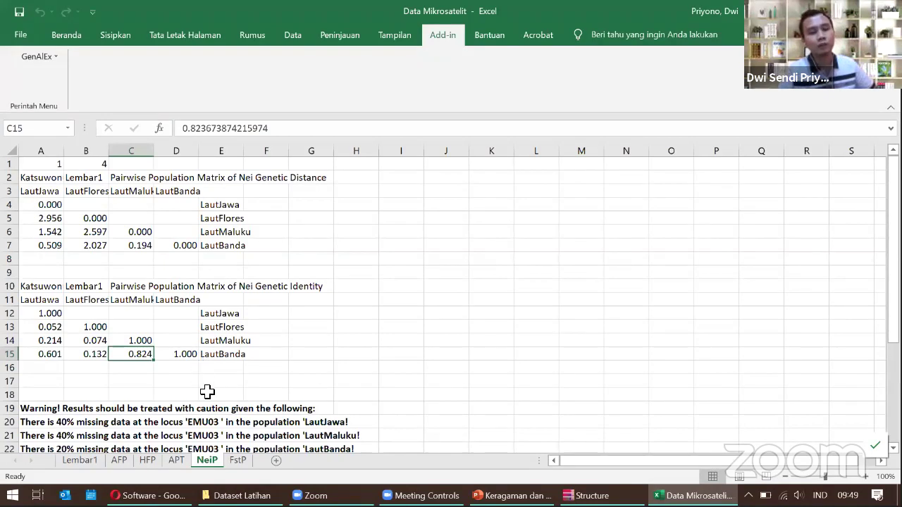
Check the pairwise population Fst matrix on the FstP sheet and return to the Lembar1 data sheet.
click(237, 461)
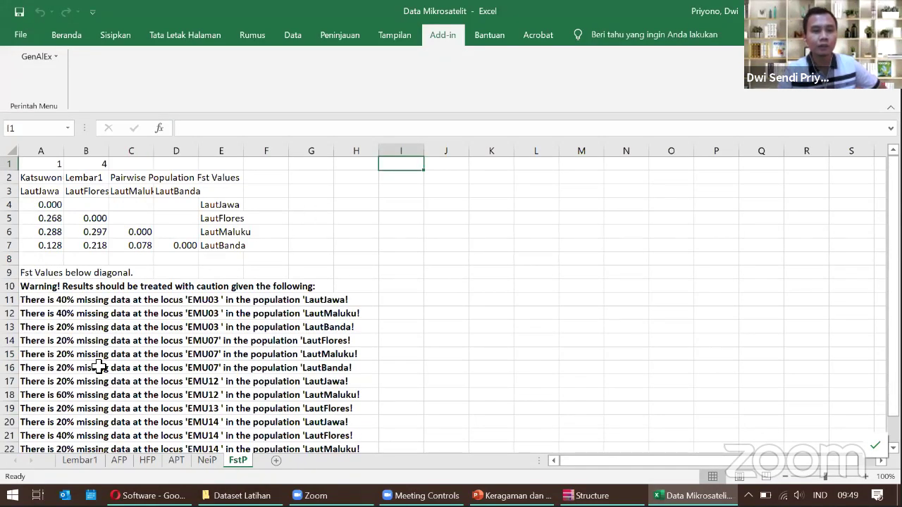
click(76, 461)
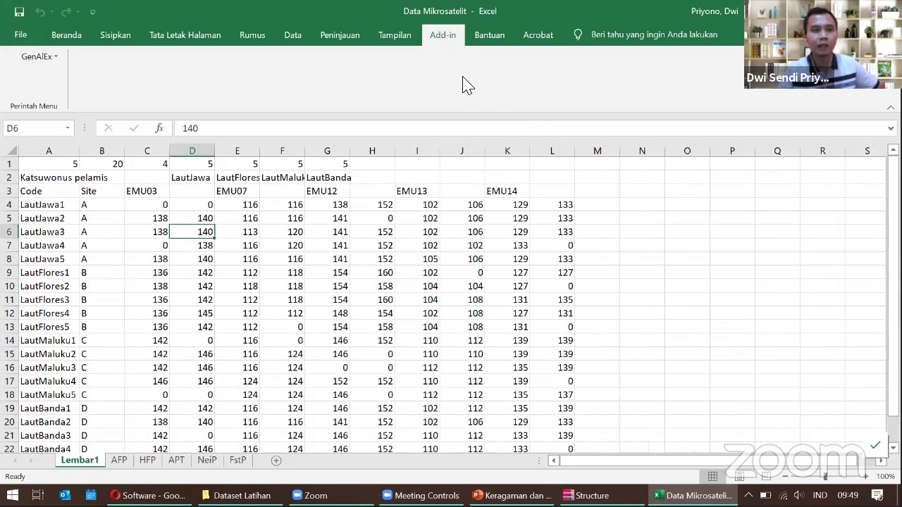
click(53, 58)
mouse_move(73, 295)
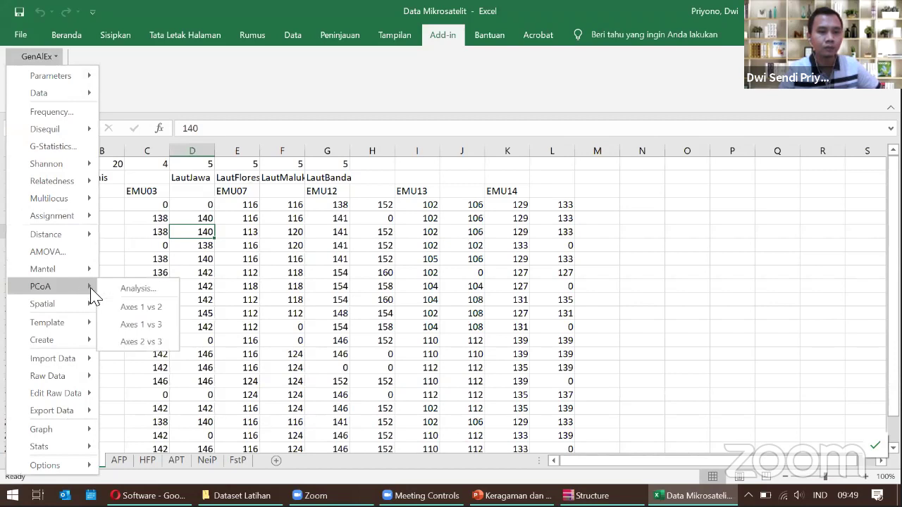
click(119, 289)
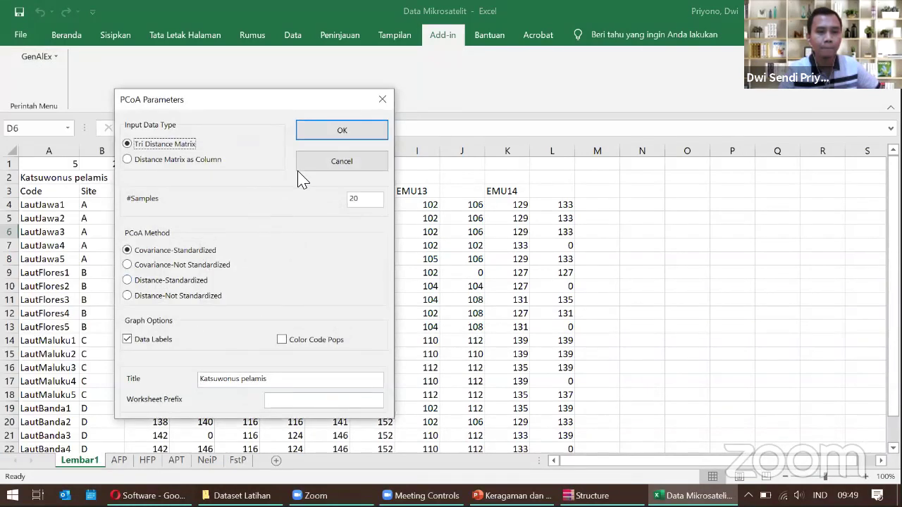
click(324, 130)
click(558, 302)
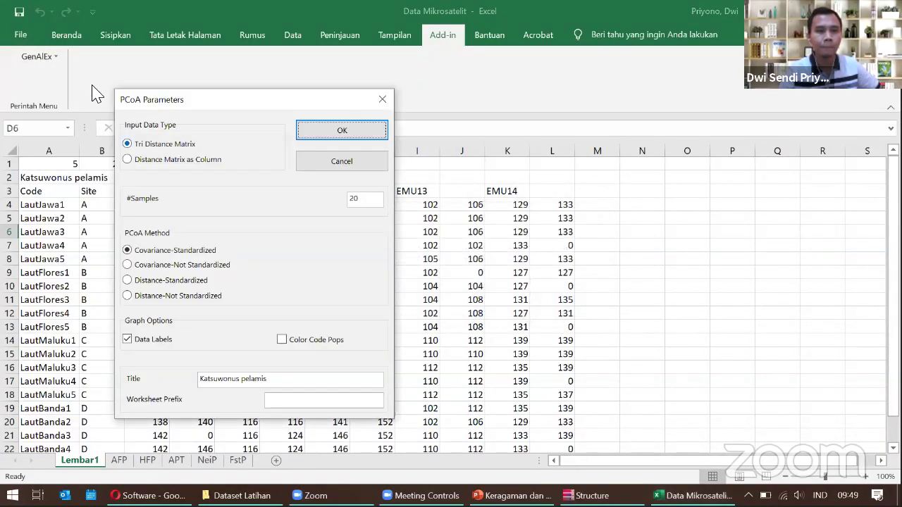
click(342, 160)
Calculate the Codom-Genotypic genetic distance for 5 loci and 20 samples, output to a worksheet as a tri matrix labelled by sample.
click(36, 56)
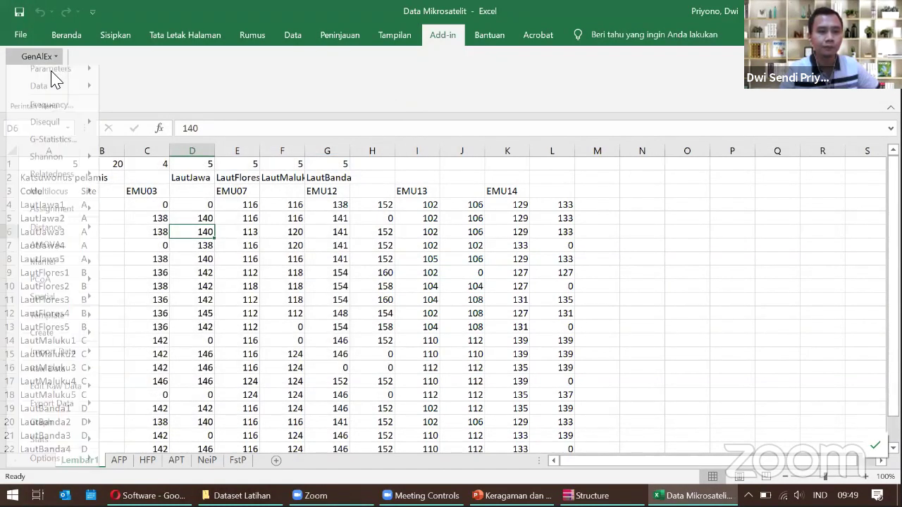
mouse_move(66, 236)
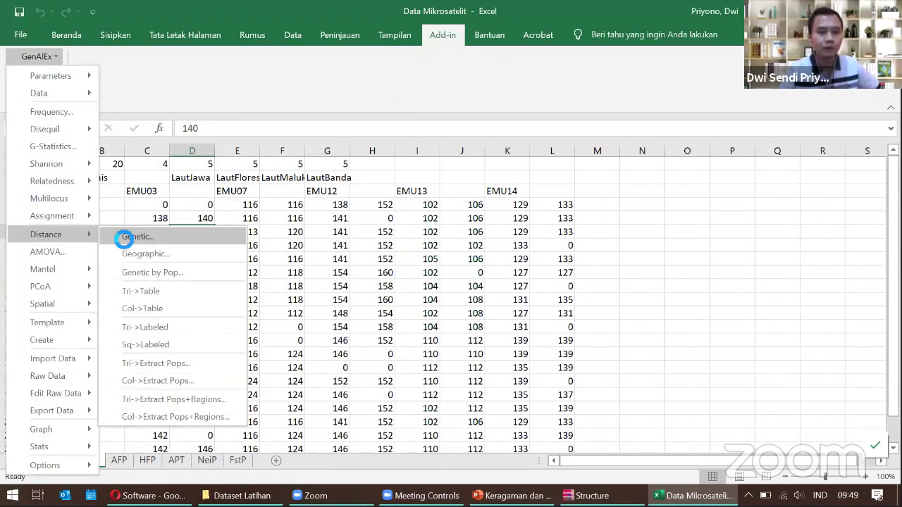
click(124, 238)
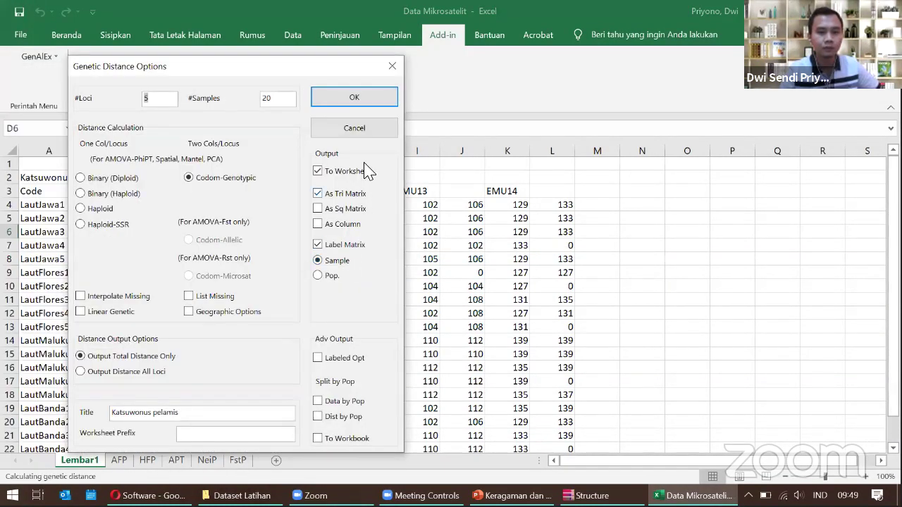
click(354, 98)
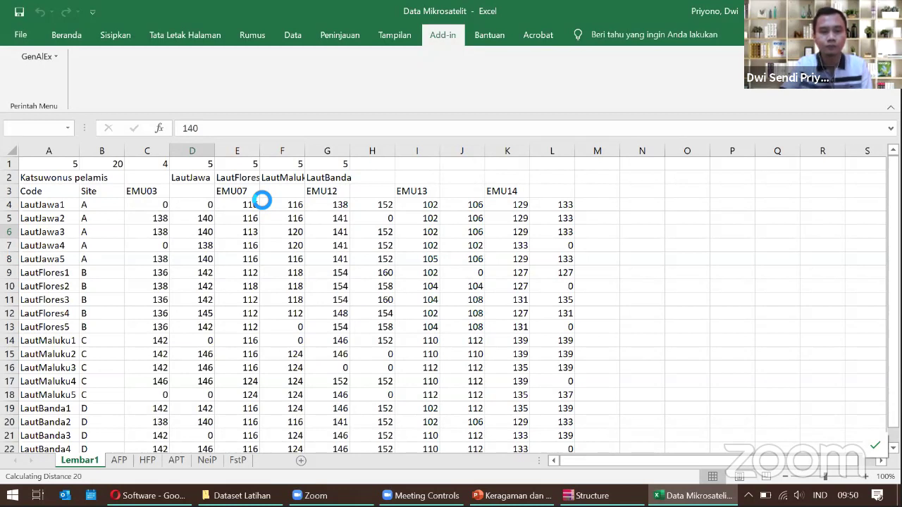
click(588, 495)
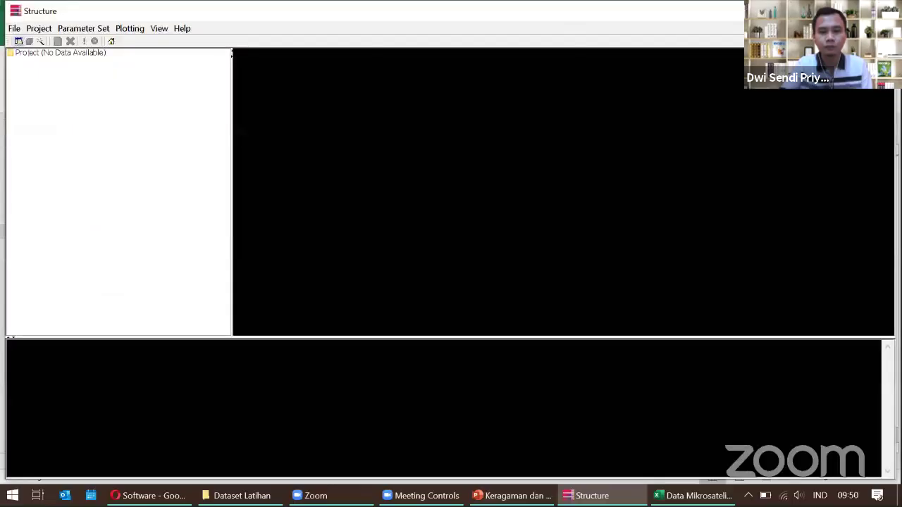
click(694, 495)
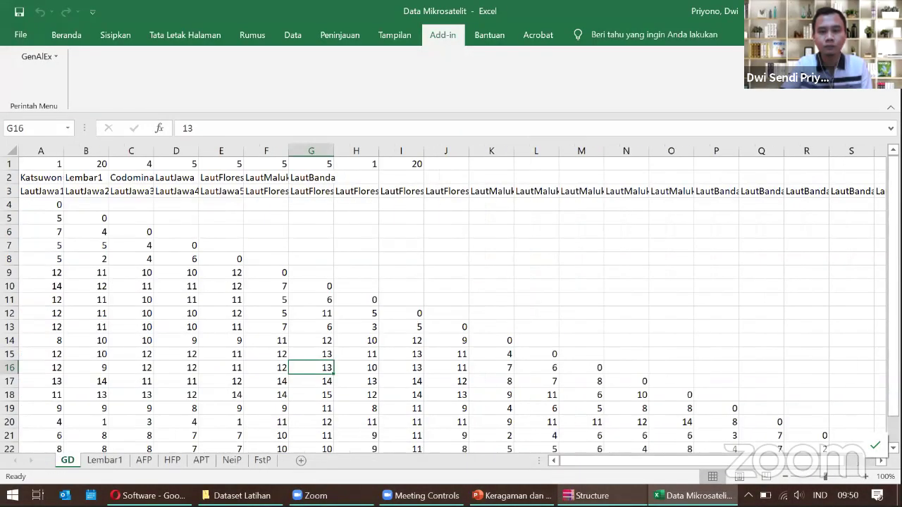
Inspect the GD distance matrix and run a covariance-standardized PCoA on it as a tri distance matrix with 20 samples and data labels.
click(426, 300)
scroll(427, 300, down, 2)
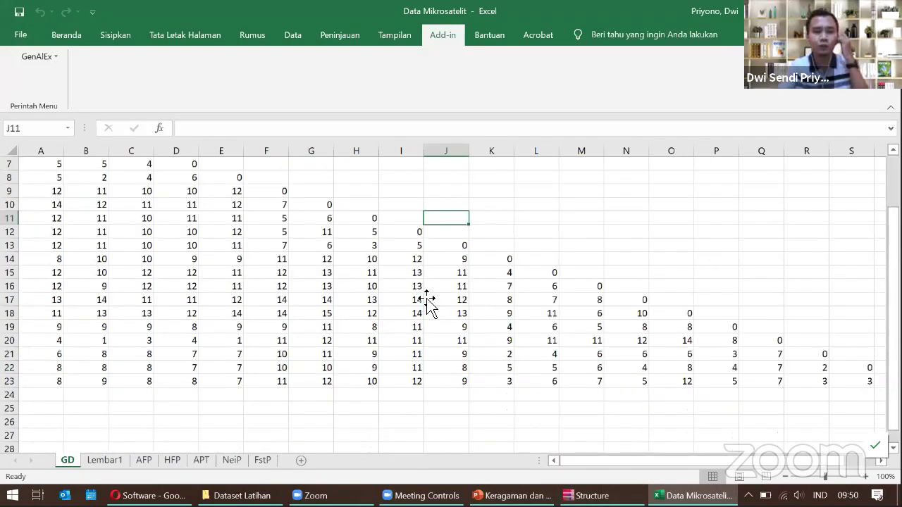
scroll(427, 299, up, 2)
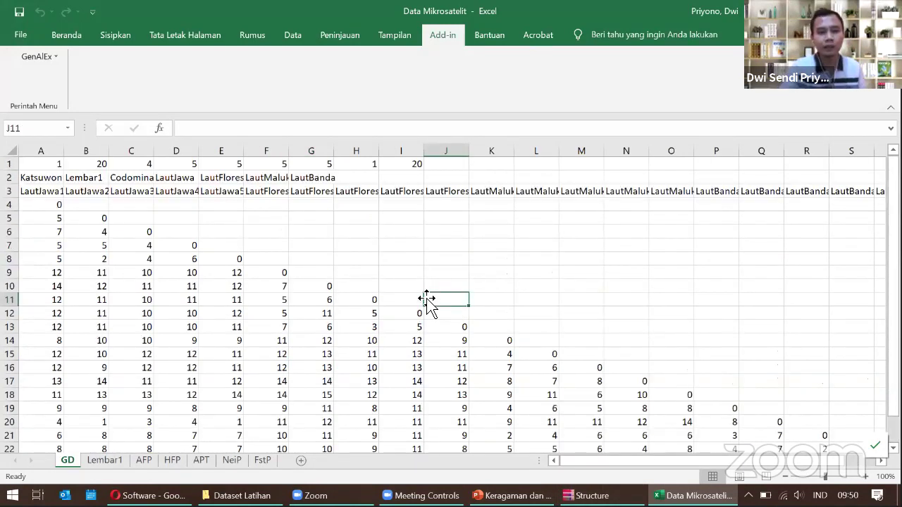
drag(590, 468, 564, 468)
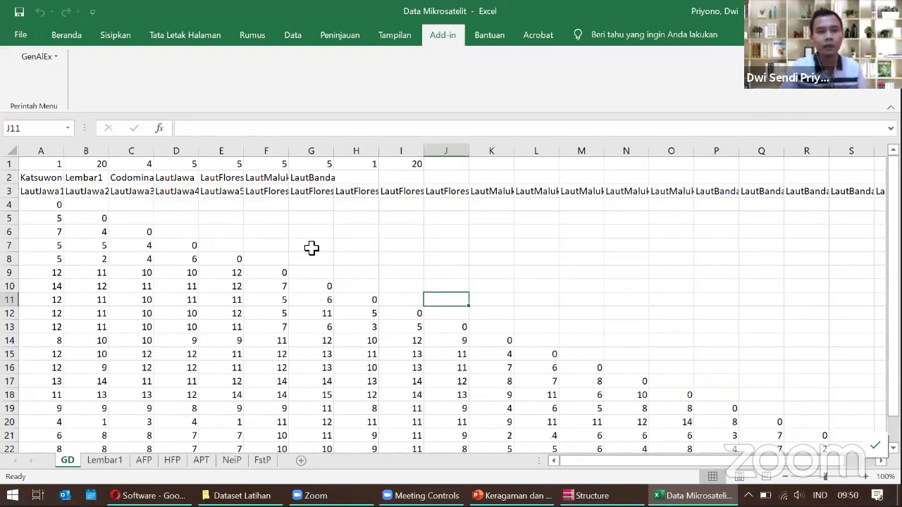
click(15, 61)
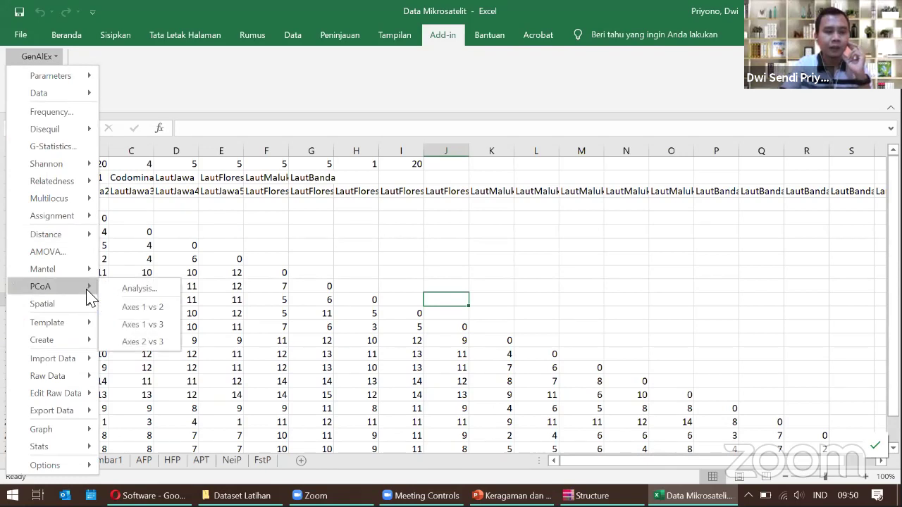
click(116, 294)
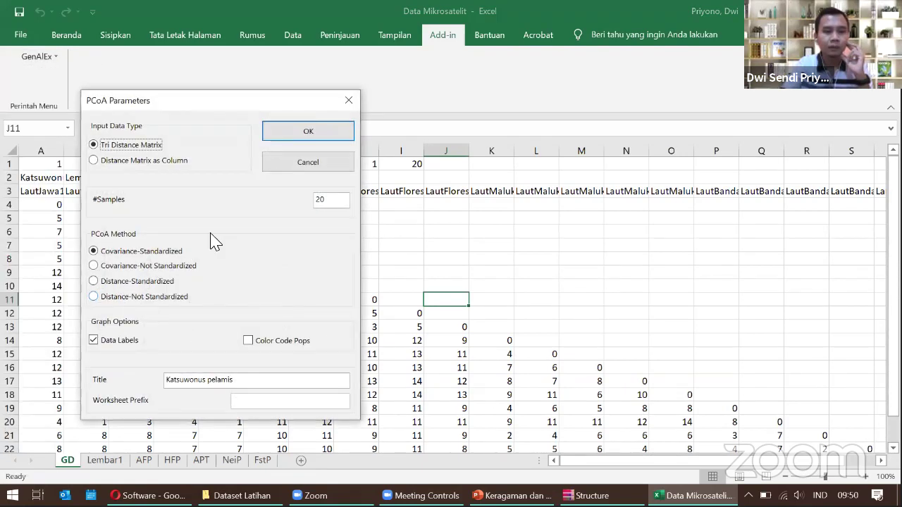
click(278, 131)
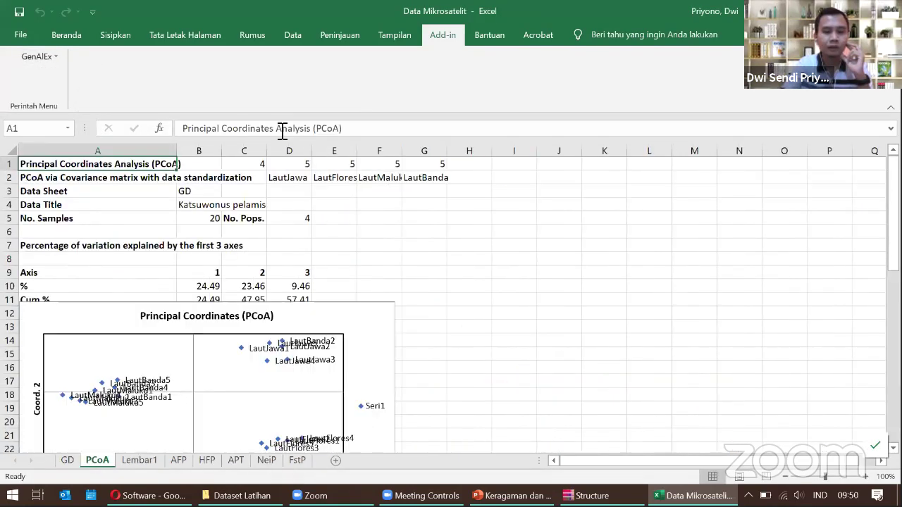
Enlarge the Principal Coordinates chart so its sample labels are readable and place it clear of the percentage-of-variation table.
scroll(230, 249, down, 2)
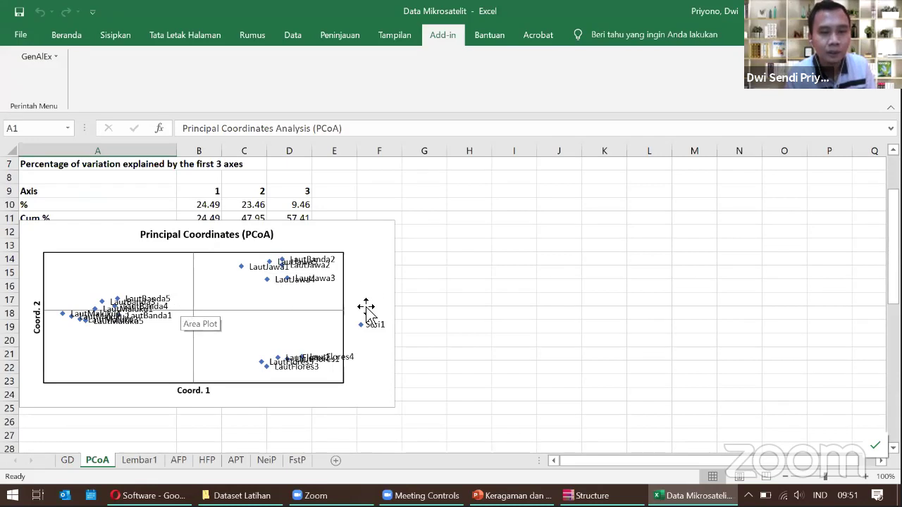
click(377, 382)
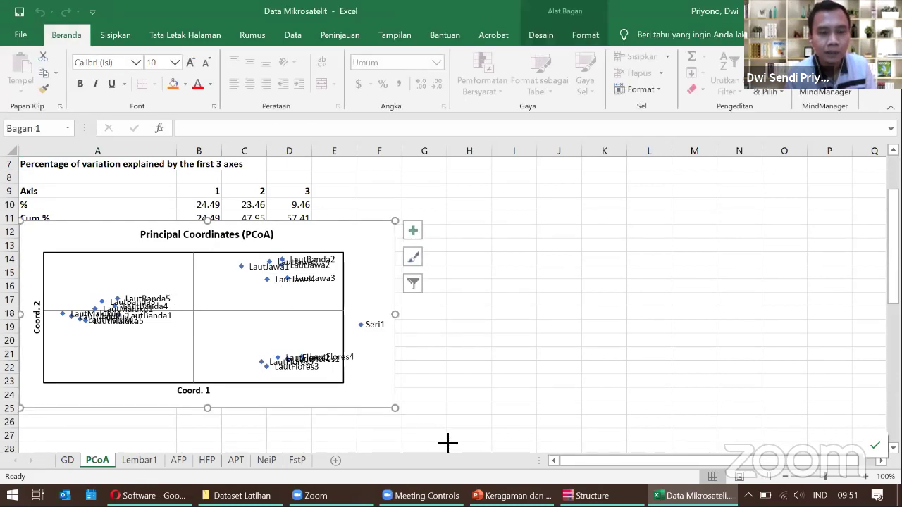
drag(447, 443, 485, 439)
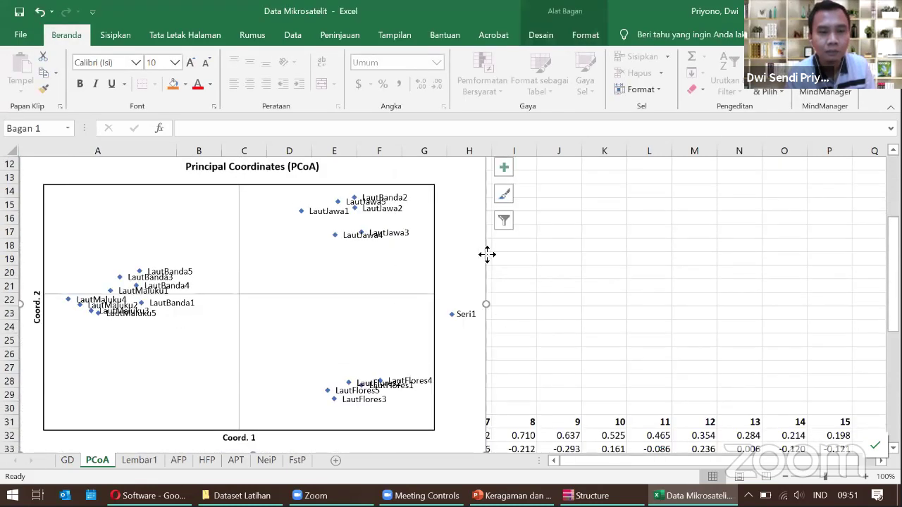
drag(486, 255, 642, 256)
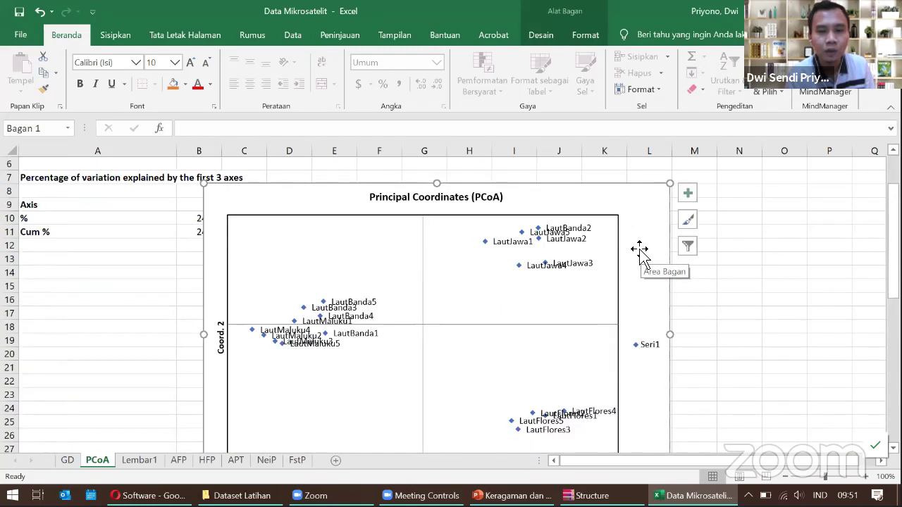
scroll(638, 248, down, 1)
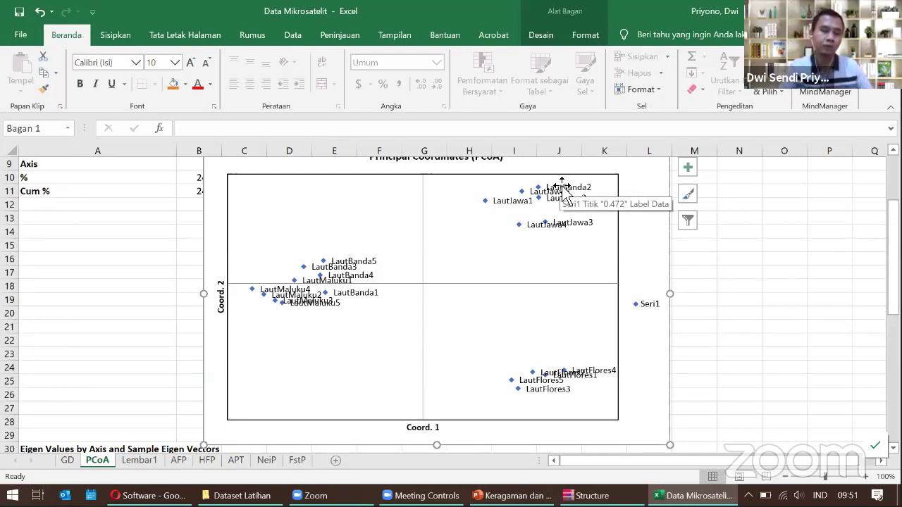
scroll(550, 285, up, 2)
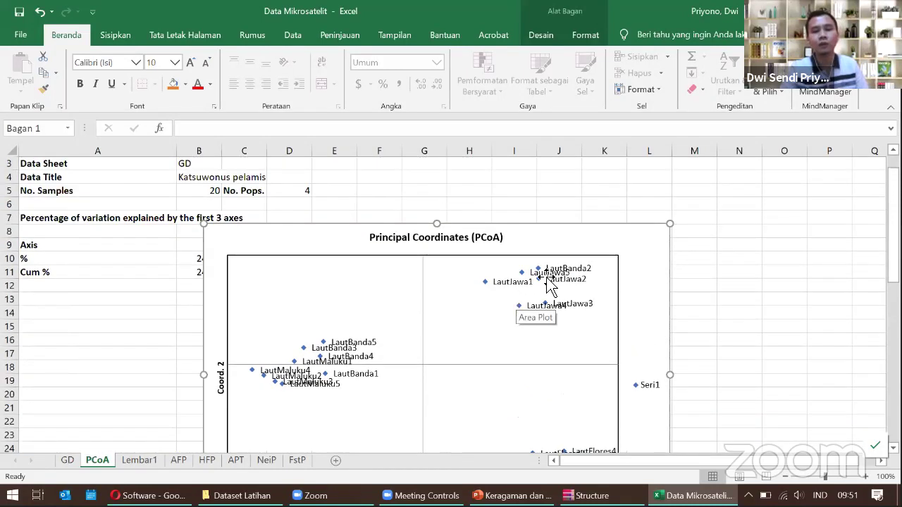
drag(549, 286, 684, 155)
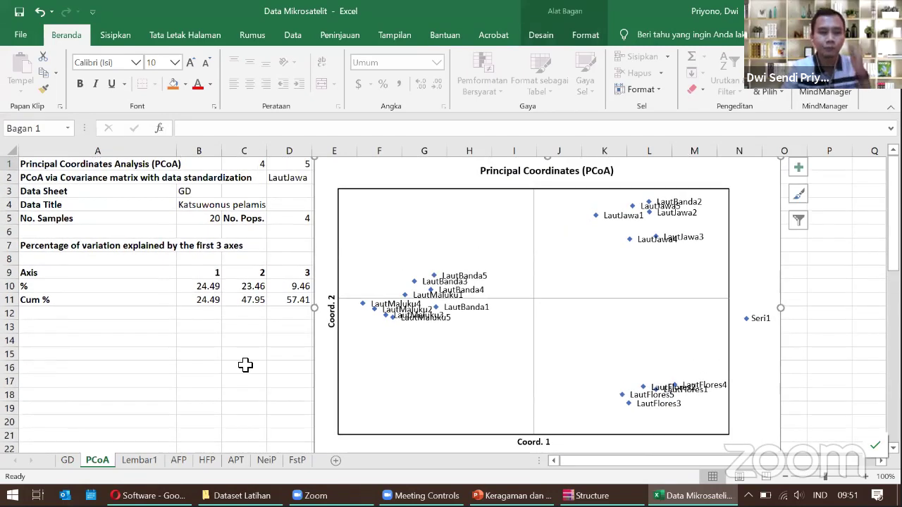
Return to the GD sheet and look through GenAlEx's Distance commands.
click(68, 460)
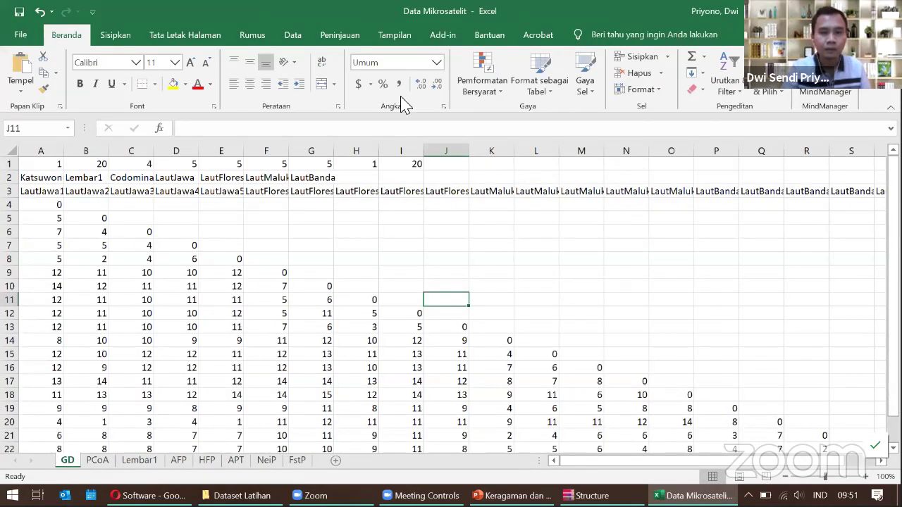
click(442, 34)
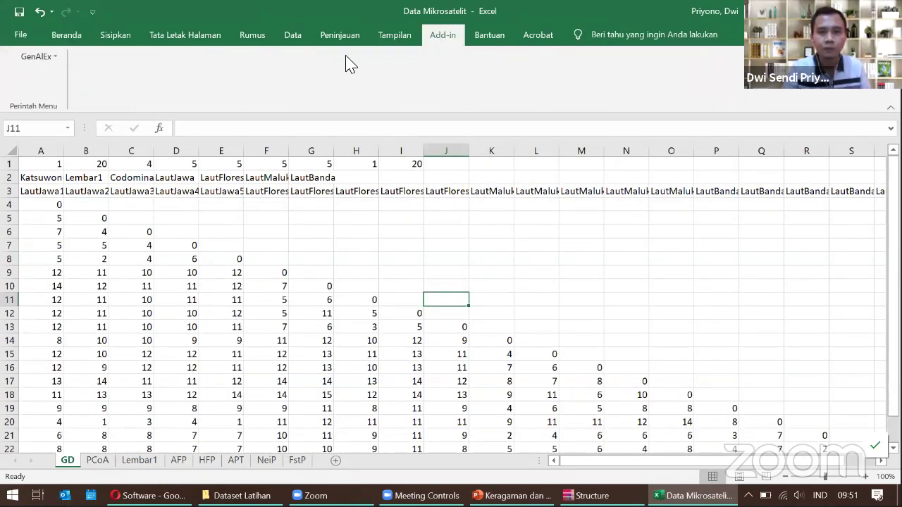
click(21, 57)
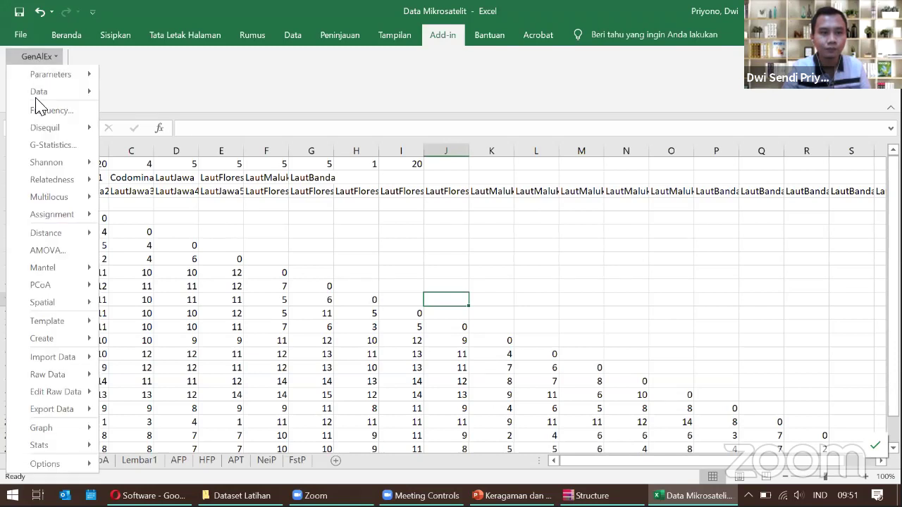
click(42, 58)
click(43, 60)
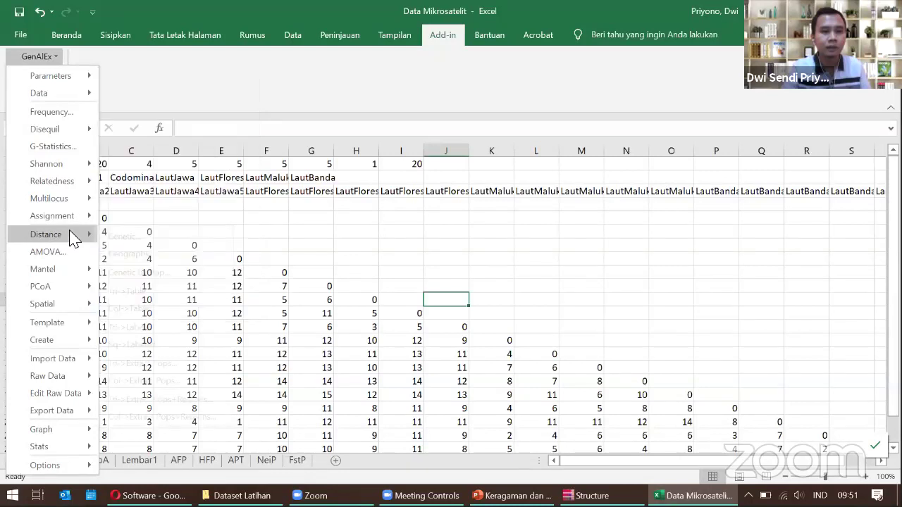
mouse_move(71, 234)
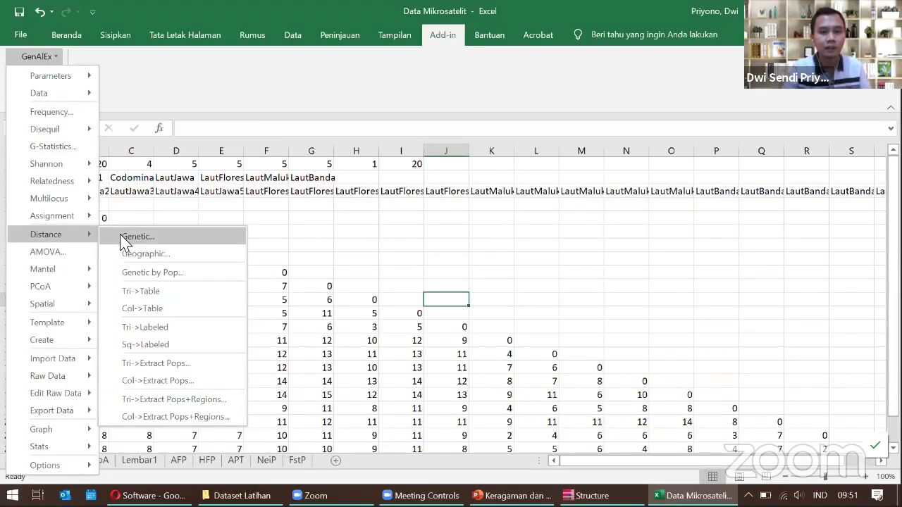
click(371, 237)
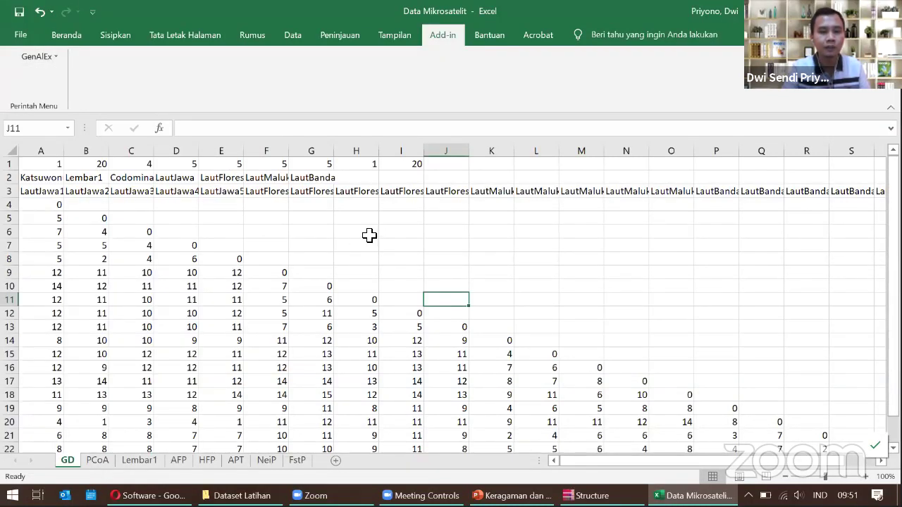
Repeat the covariance-standardized PCoA on the GD distance matrix.
click(54, 61)
mouse_move(54, 98)
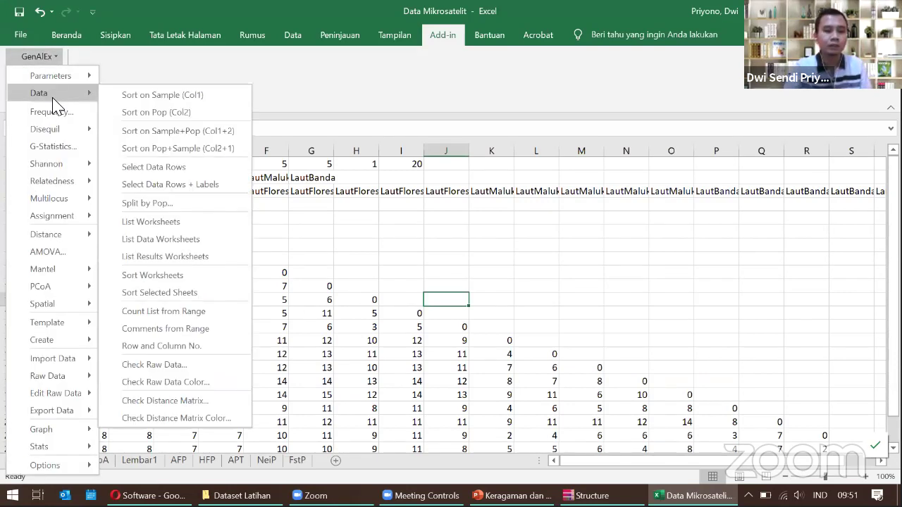
mouse_move(87, 293)
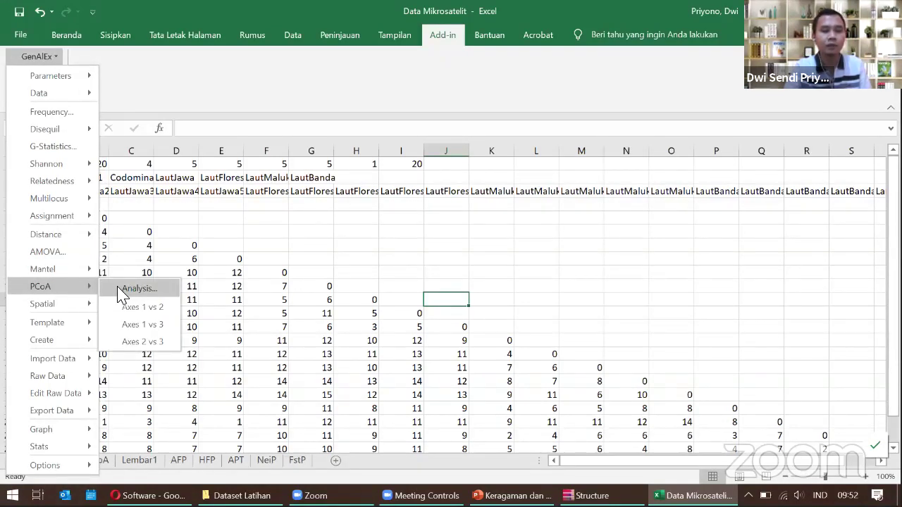
click(143, 290)
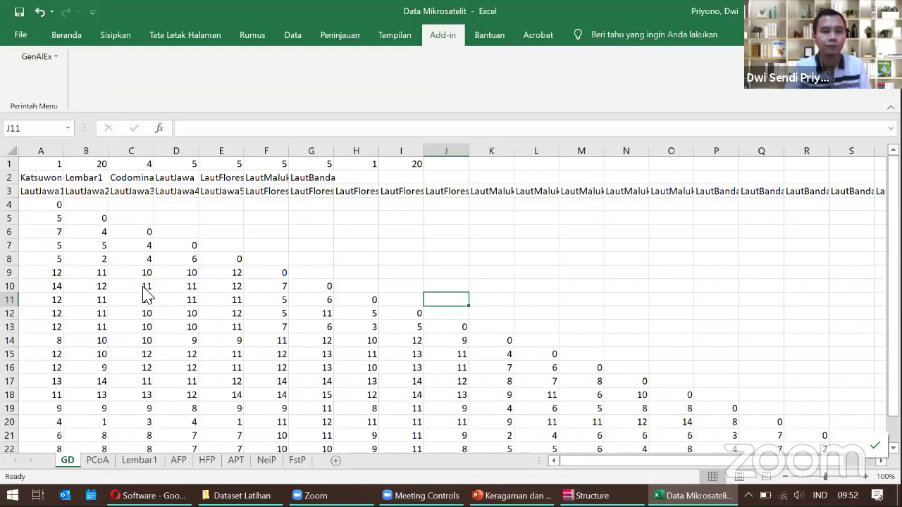
click(274, 135)
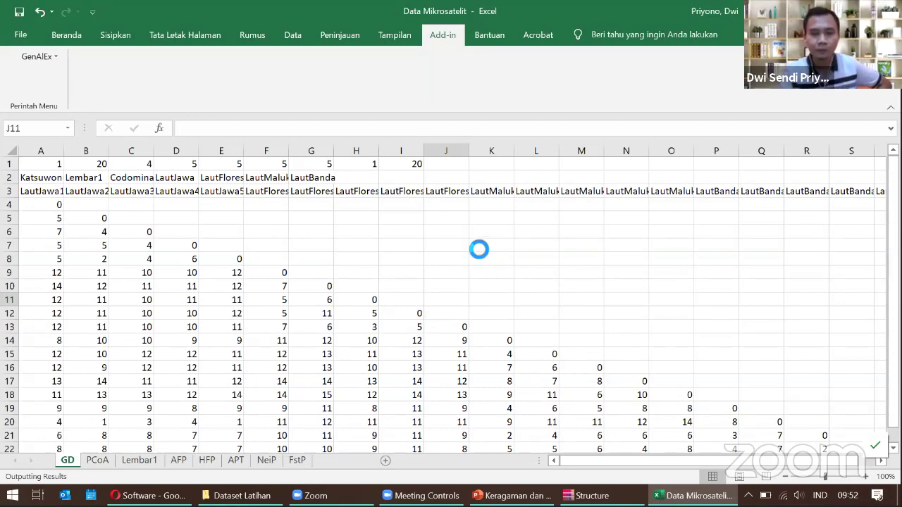
click(508, 495)
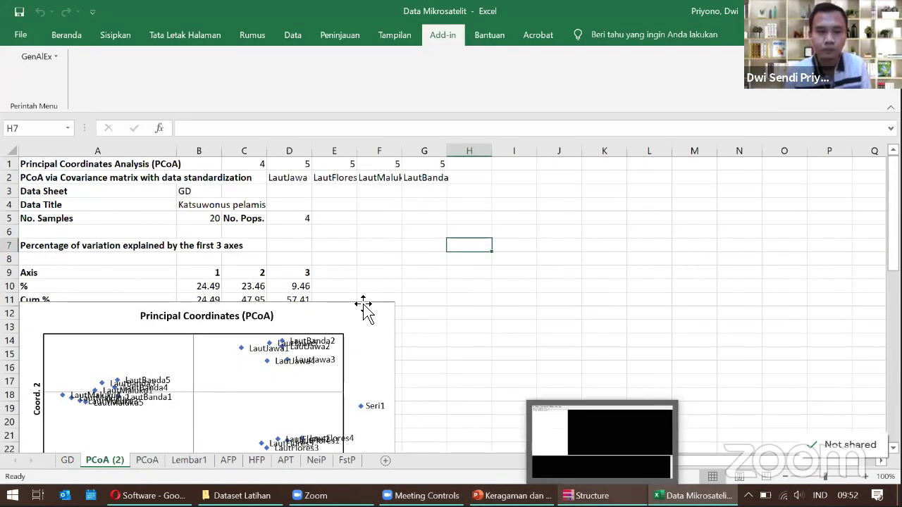
Check the repeated analysis's eigenvalues and sample plot, and delete the duplicate PCoA (2) sheet.
scroll(363, 308, down, 6)
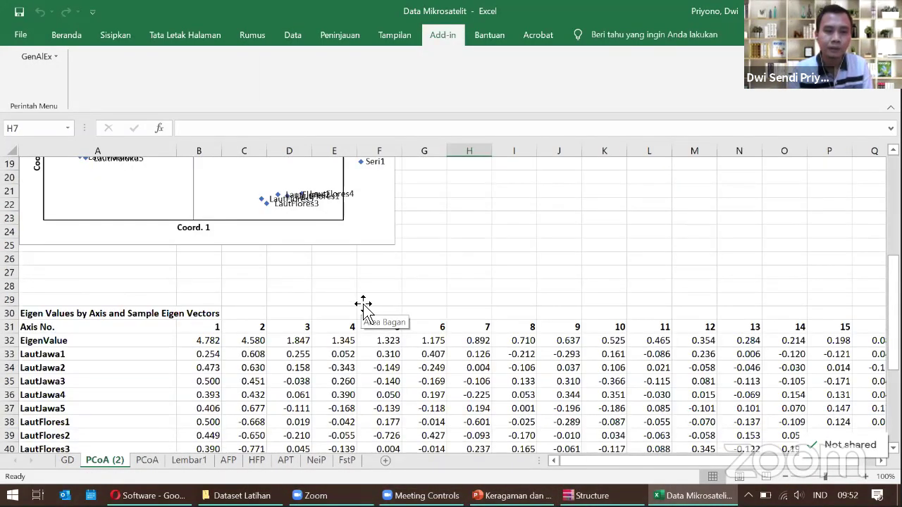
scroll(363, 307, up, 6)
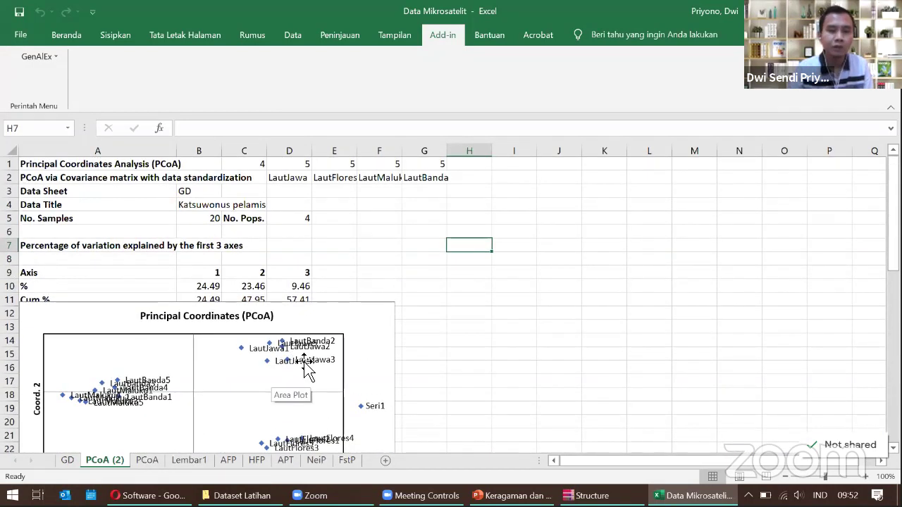
scroll(303, 370, down, 1)
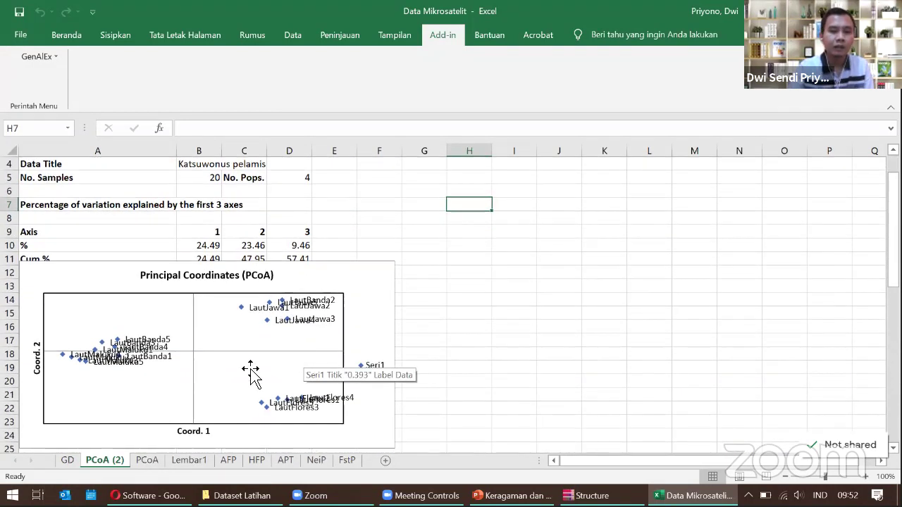
right_click(120, 465)
click(161, 320)
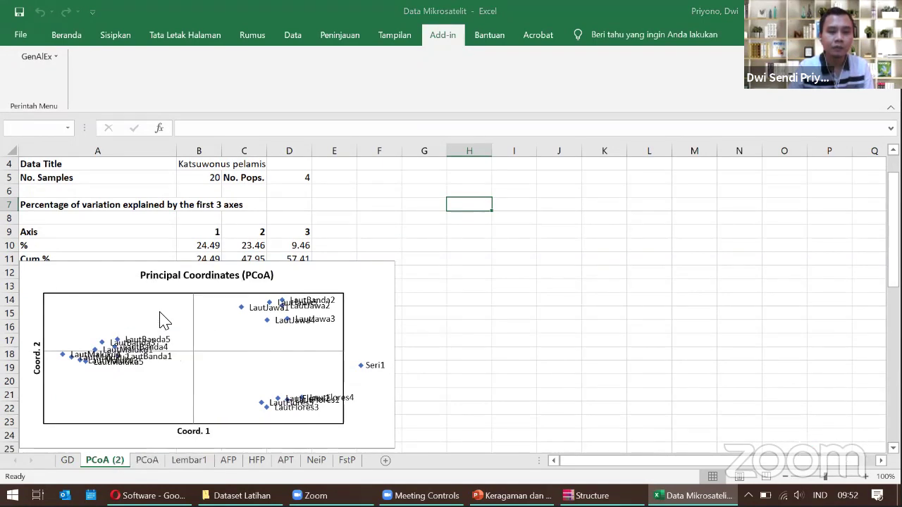
click(430, 289)
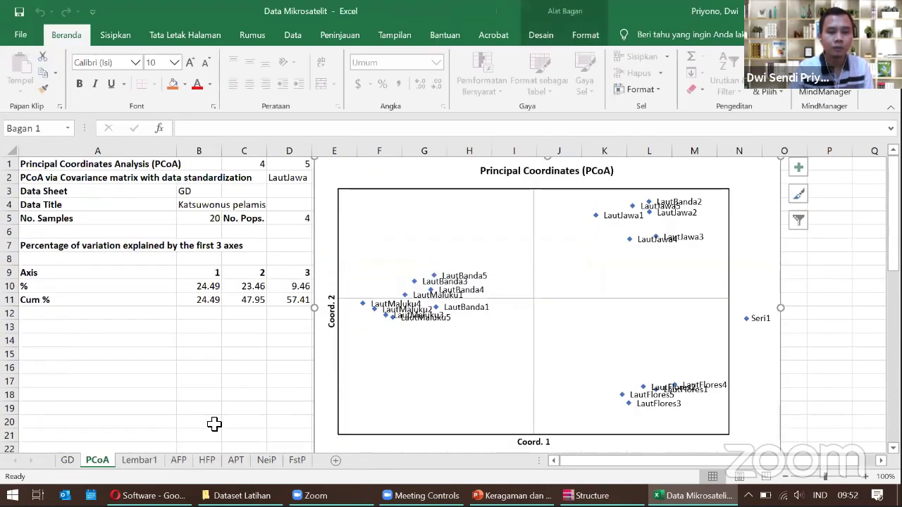
Delete the PCoA and GD result sheets from the workbook permanently.
right_click(110, 465)
click(151, 308)
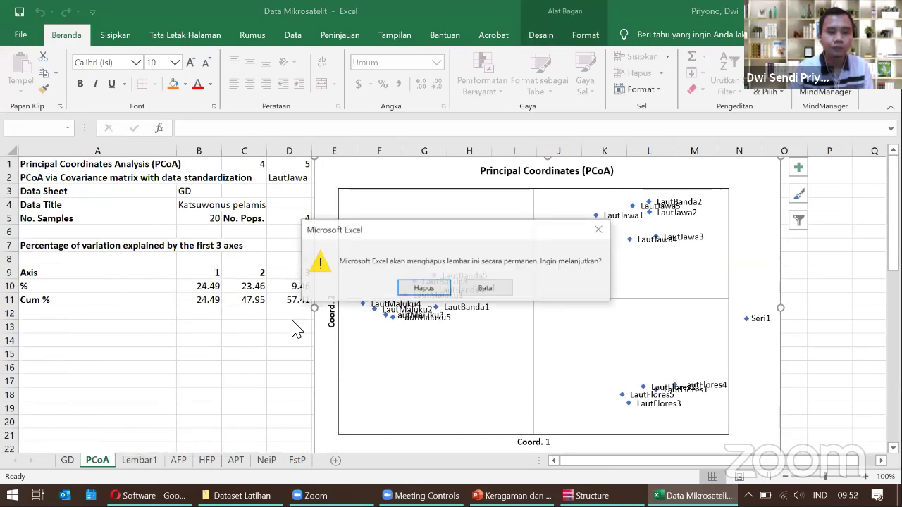
click(413, 289)
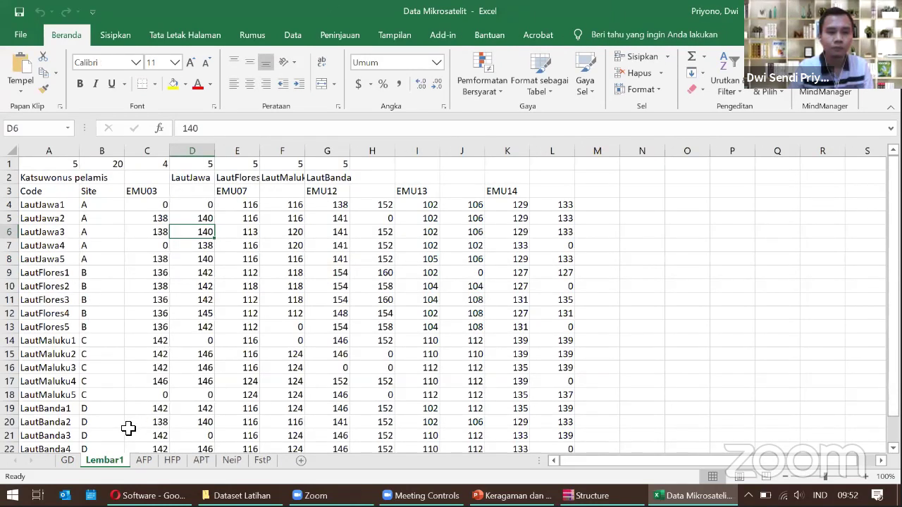
click(68, 464)
right_click(67, 464)
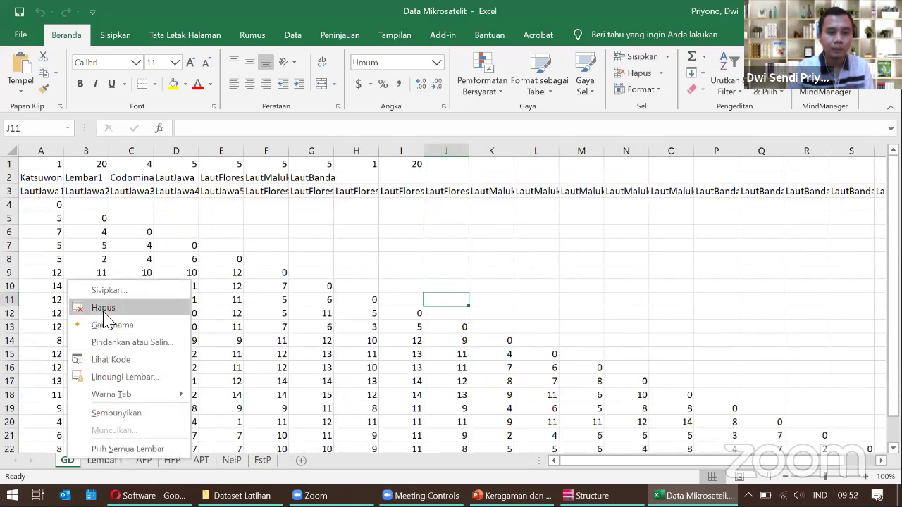
click(103, 308)
click(412, 288)
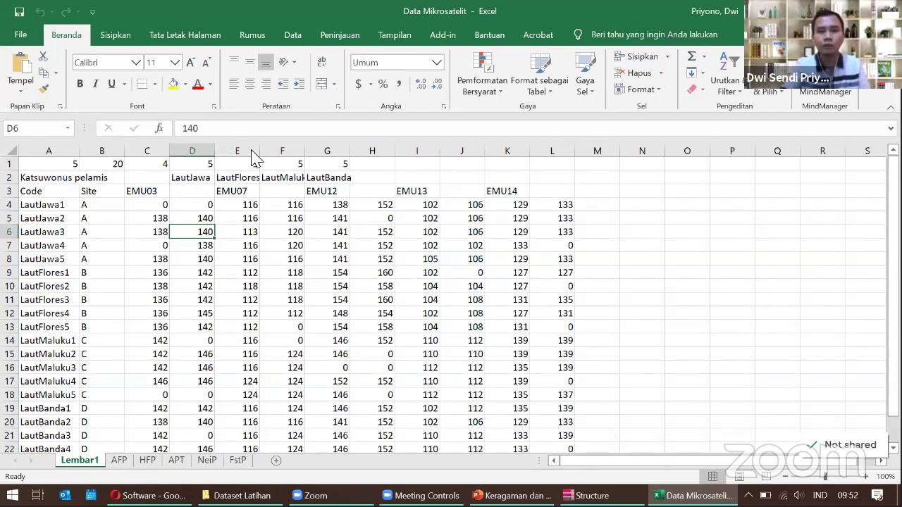
Calculate the codominant-genotypic distance for the Lembar1 data with GenAlEx's genetic distance by population, labelling the tri matrix by Pop.
scroll(328, 83, down, 7)
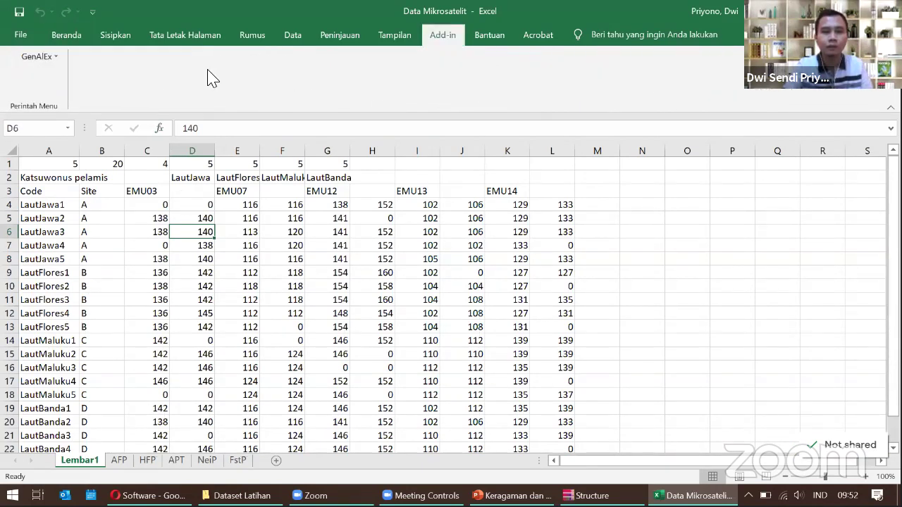
click(36, 58)
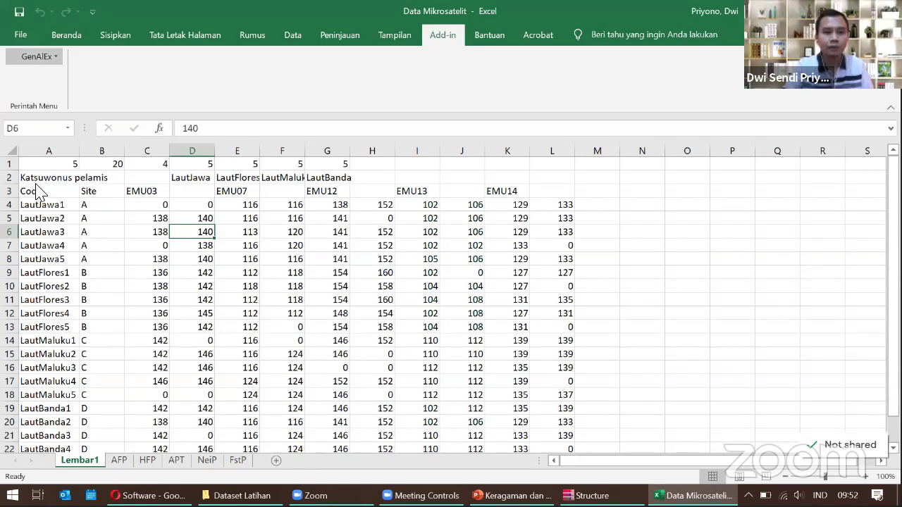
mouse_move(102, 242)
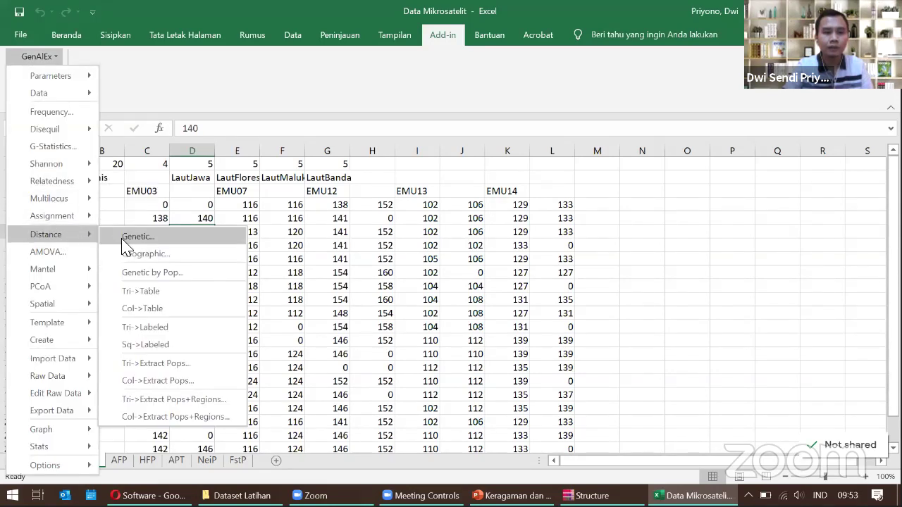
click(136, 273)
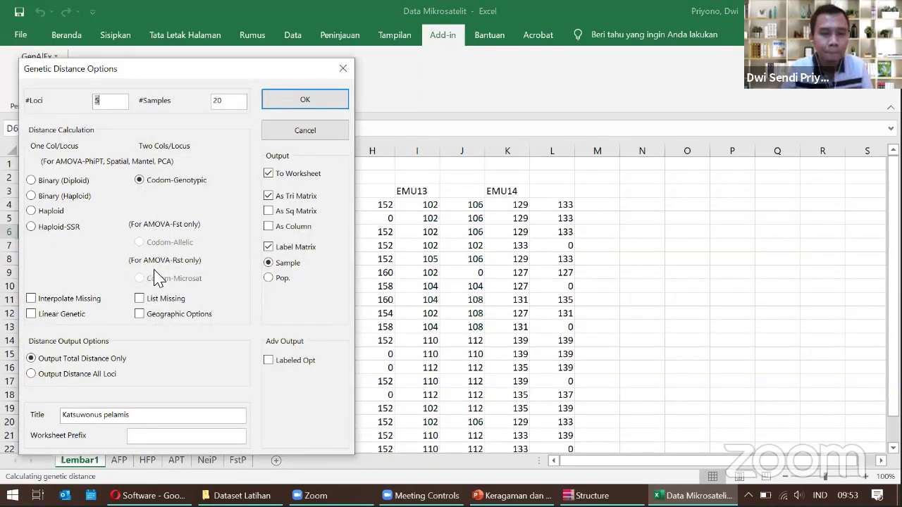
click(270, 281)
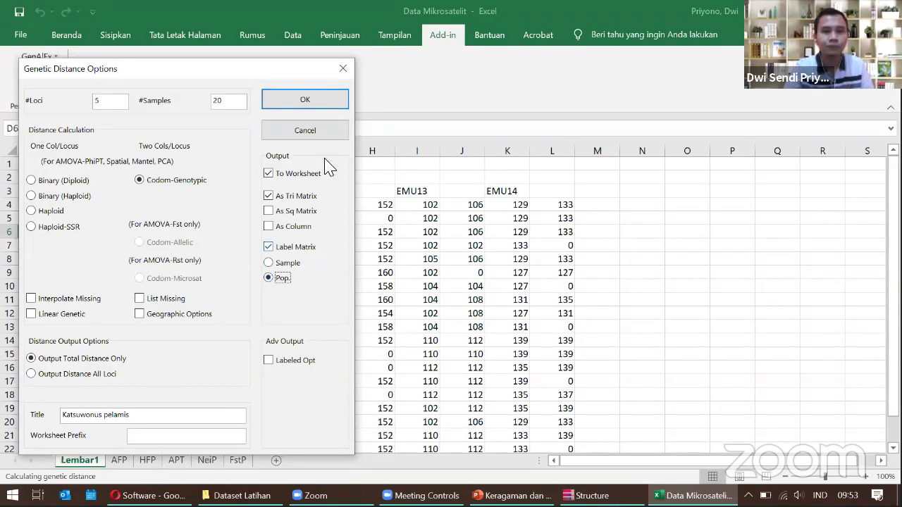
click(317, 112)
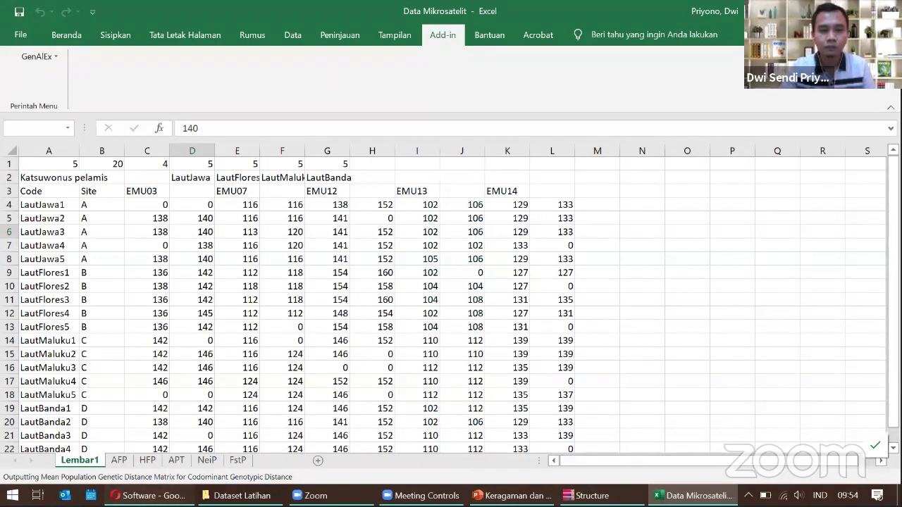
click(144, 495)
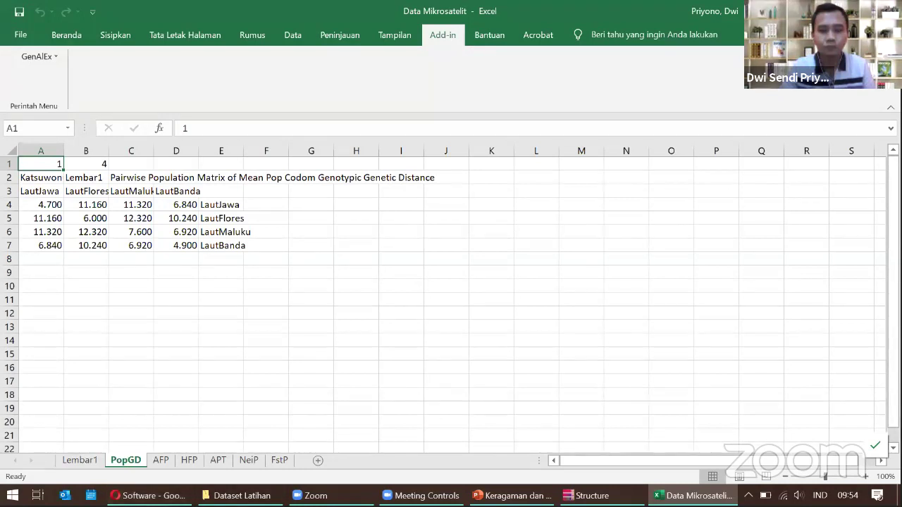
Delete the PopGD result sheet from the workbook permanently.
click(95, 465)
click(123, 461)
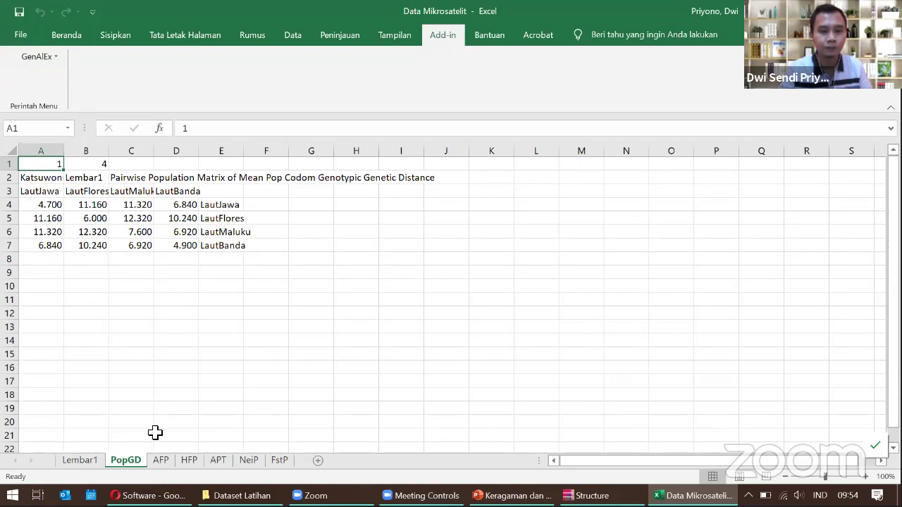
right_click(126, 466)
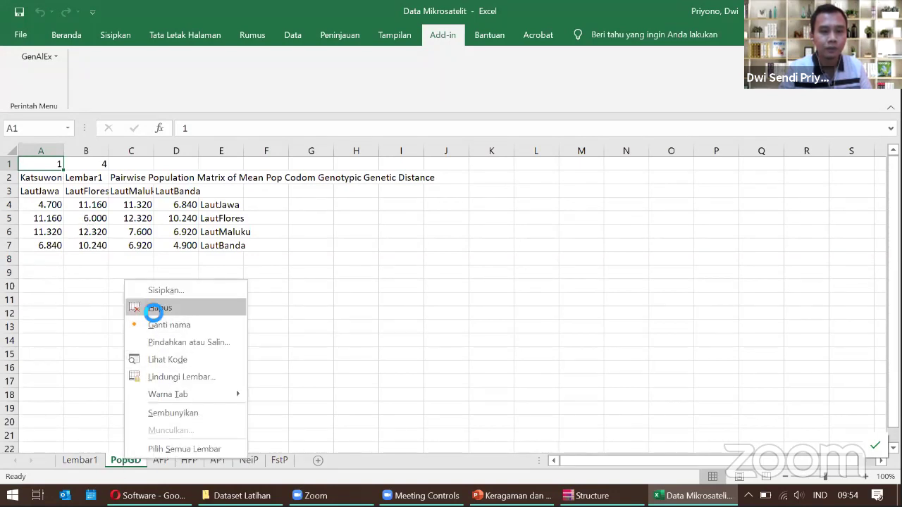
click(151, 308)
click(423, 289)
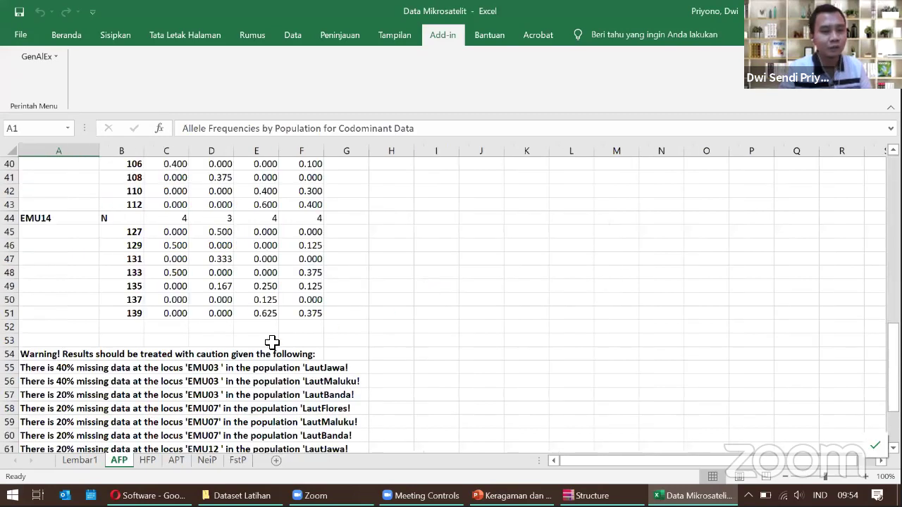
Look over the allele frequencies on the AFP sheet, and delete the AFP and HFP sheets permanently.
scroll(210, 422, up, 4)
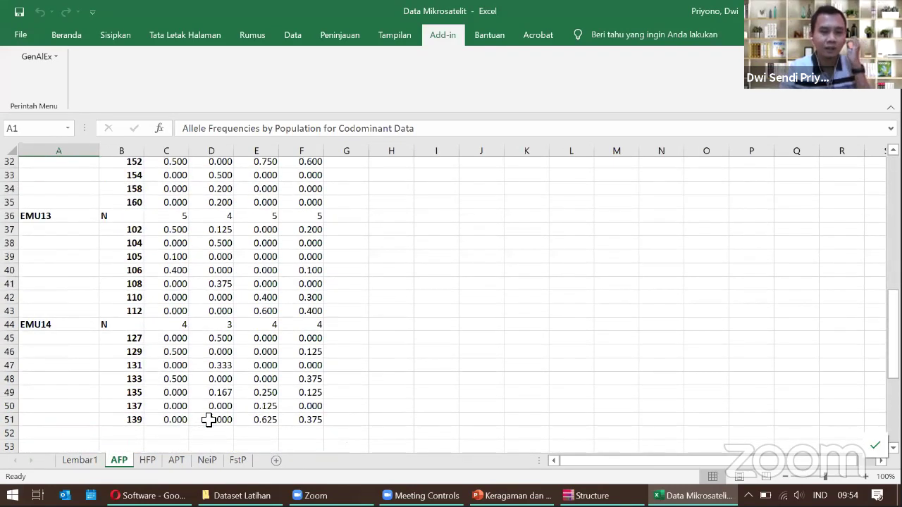
scroll(208, 405, up, 9)
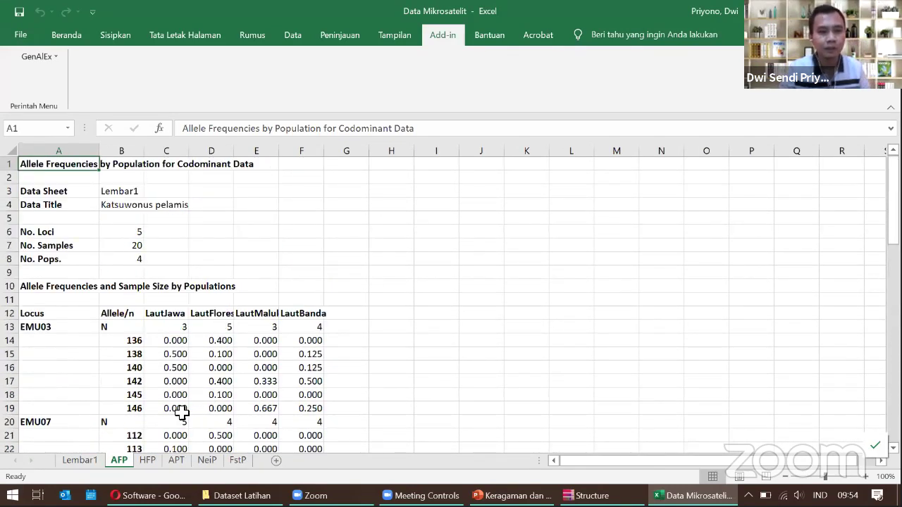
right_click(119, 465)
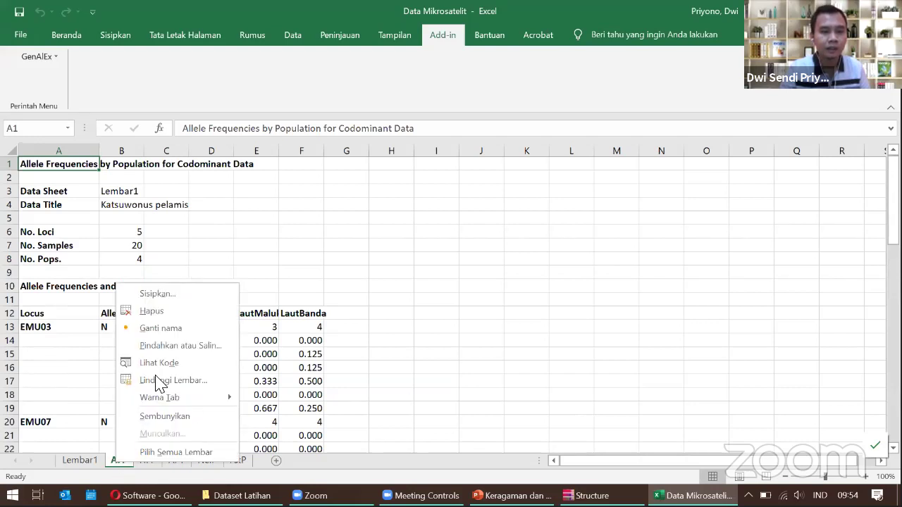
click(158, 315)
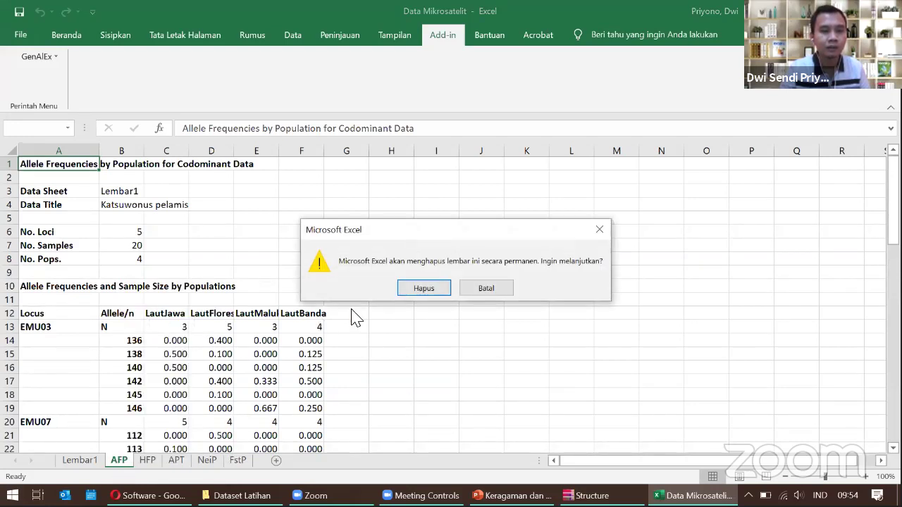
click(413, 290)
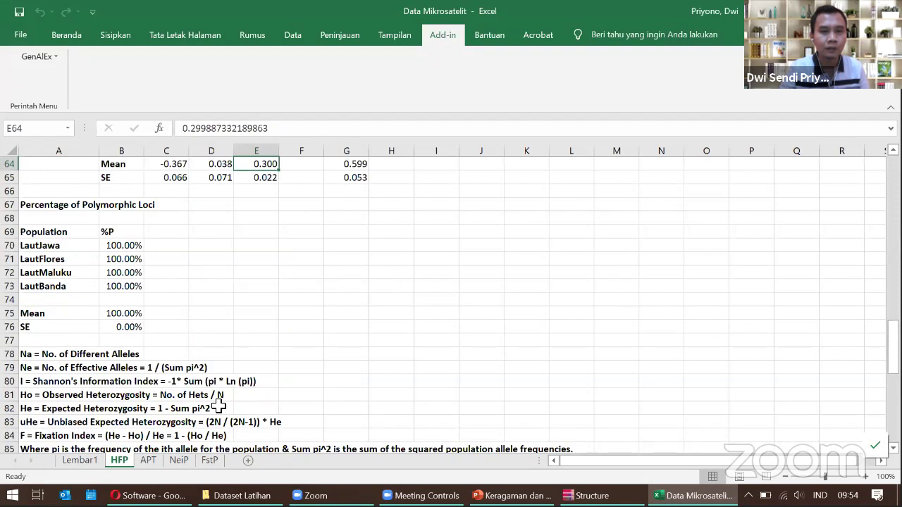
right_click(119, 460)
click(185, 306)
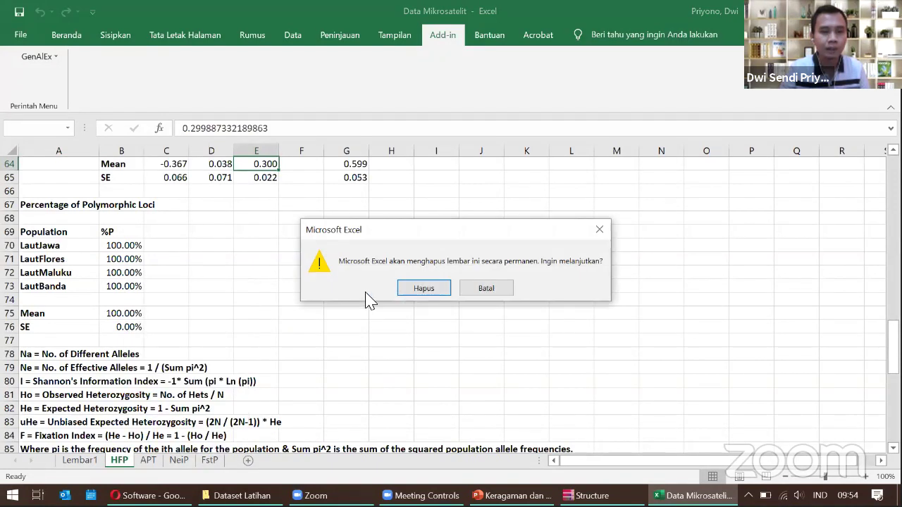
click(419, 289)
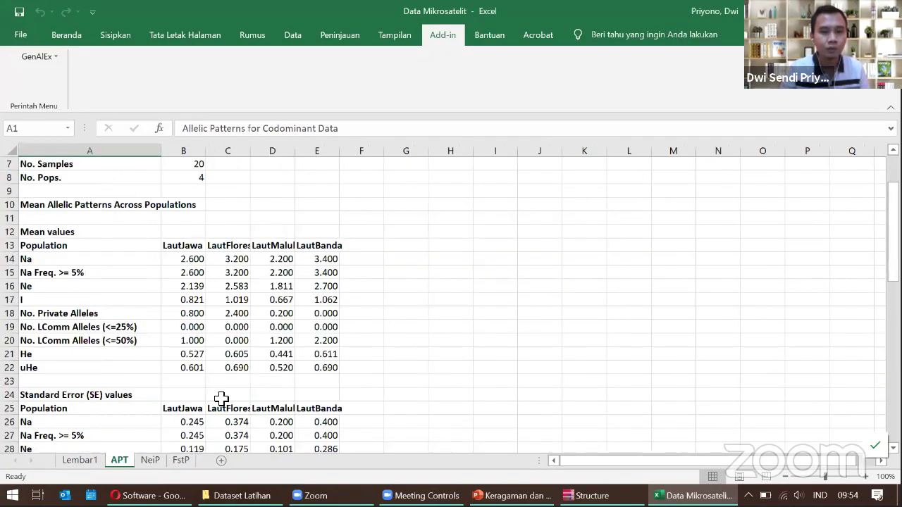
Delete the APT, NeiP and FstP result sheets permanently so that only Lembar1 is left.
right_click(127, 457)
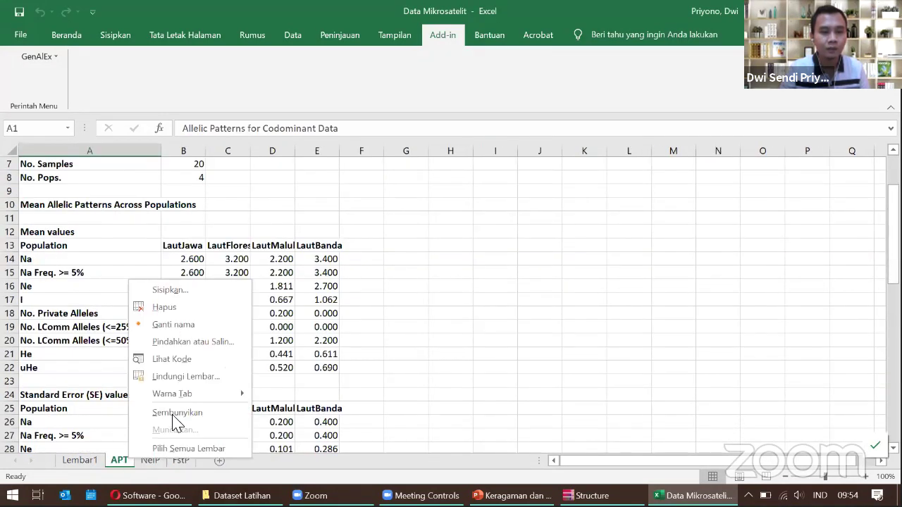
click(164, 307)
click(414, 293)
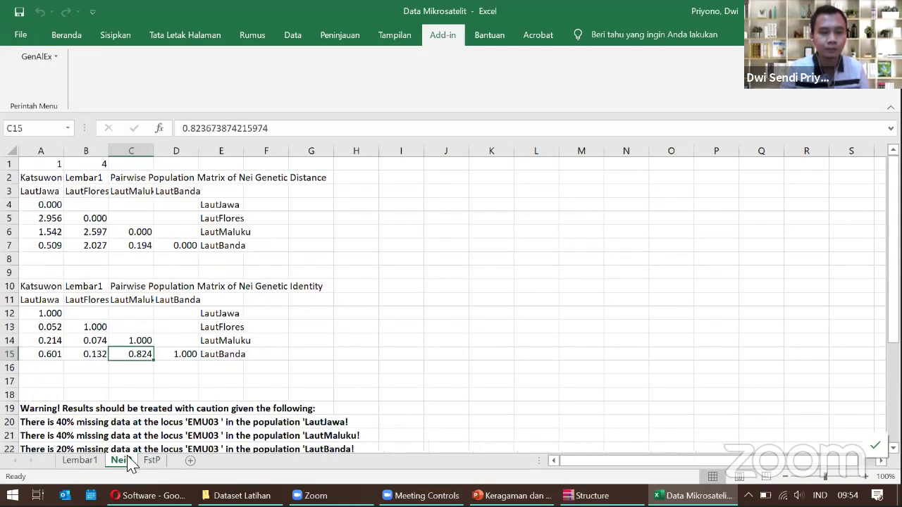
right_click(127, 469)
click(169, 308)
click(423, 288)
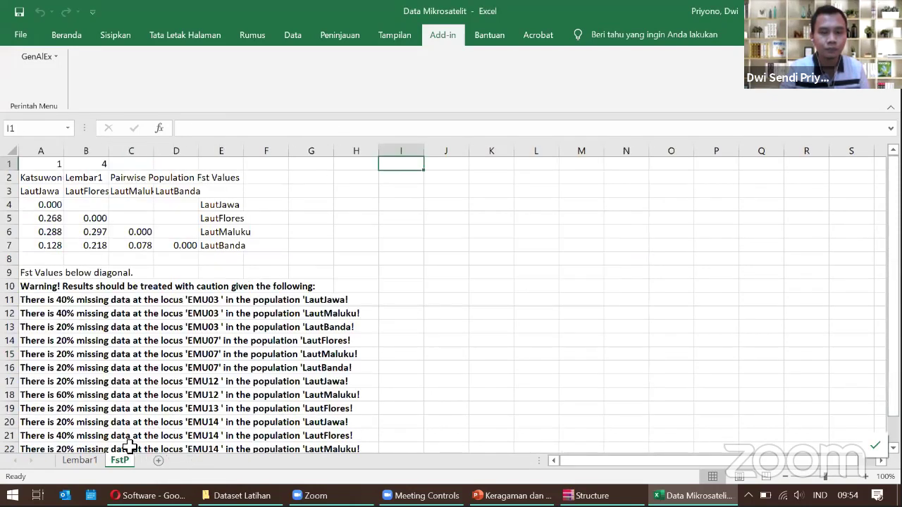
right_click(121, 460)
click(198, 315)
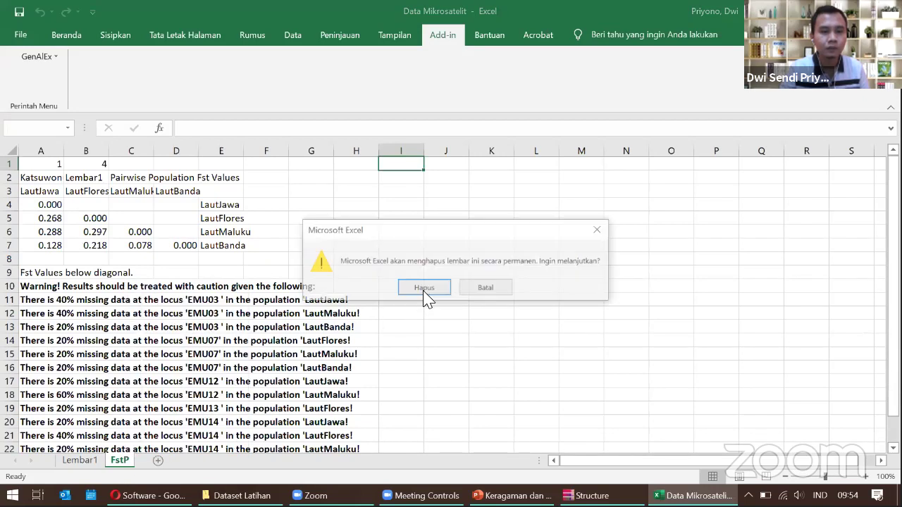
click(424, 286)
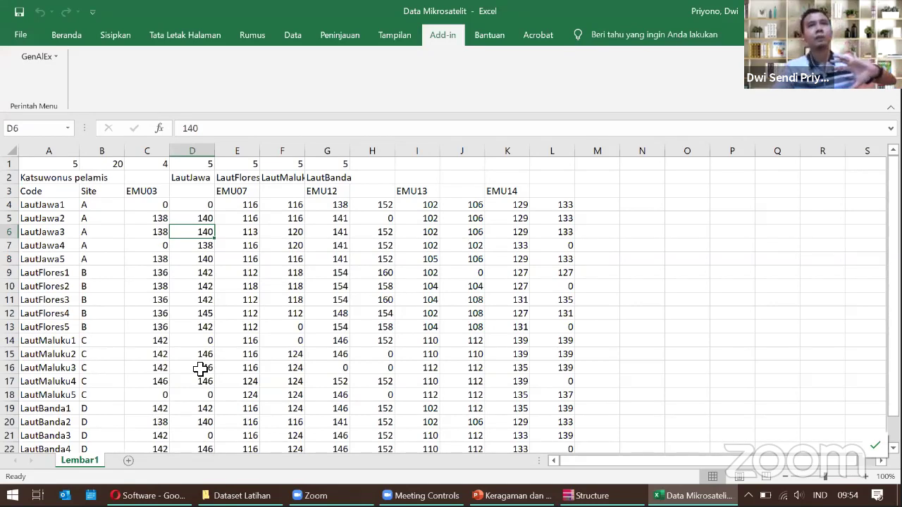
Export the Lembar1 codominant data from GenAlEx to a Structure text file with the Don't use Pop option.
click(244, 259)
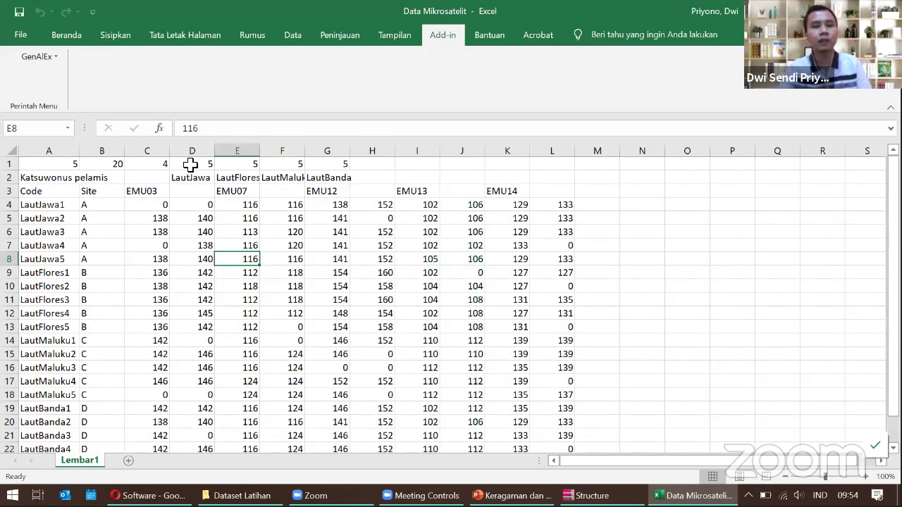
click(37, 57)
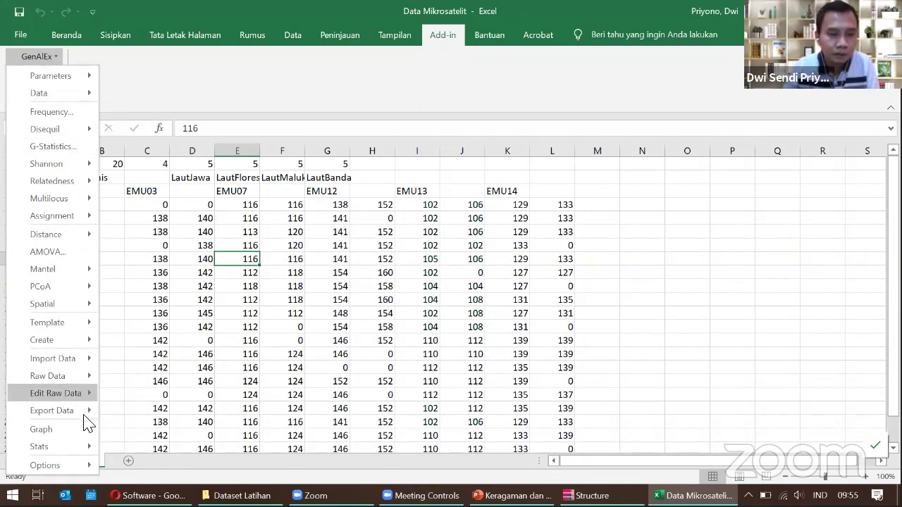
mouse_move(90, 430)
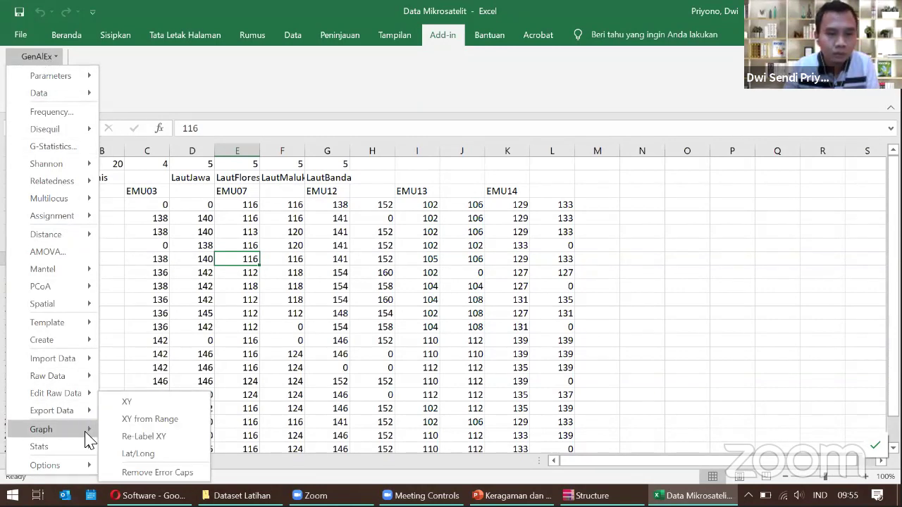
mouse_move(83, 447)
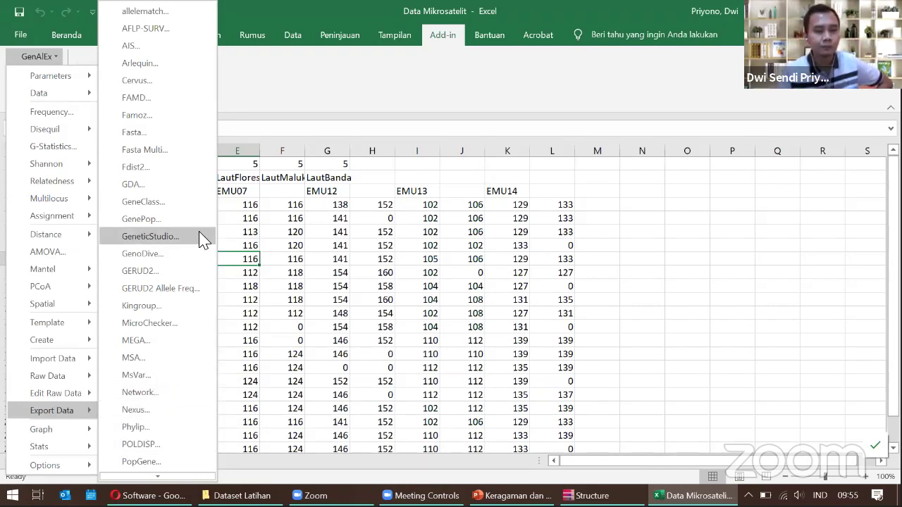
scroll(200, 238, down, 1)
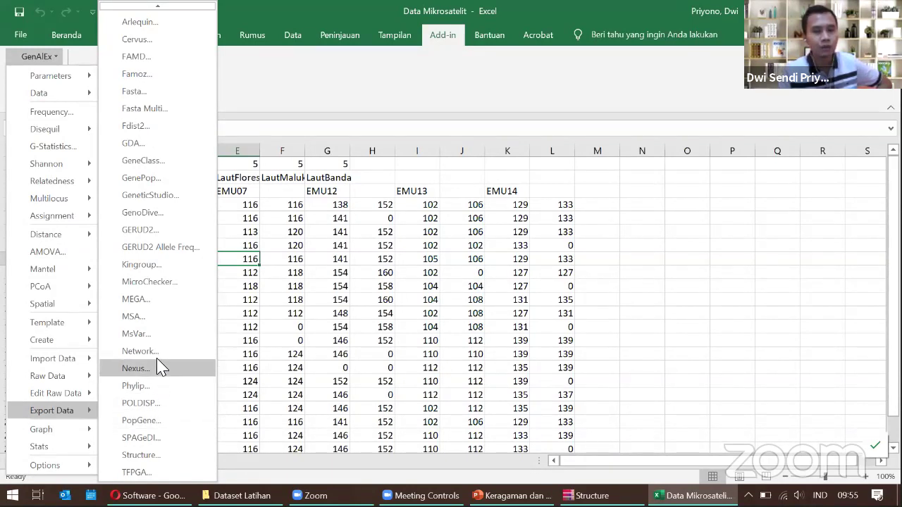
scroll(155, 358, up, 1)
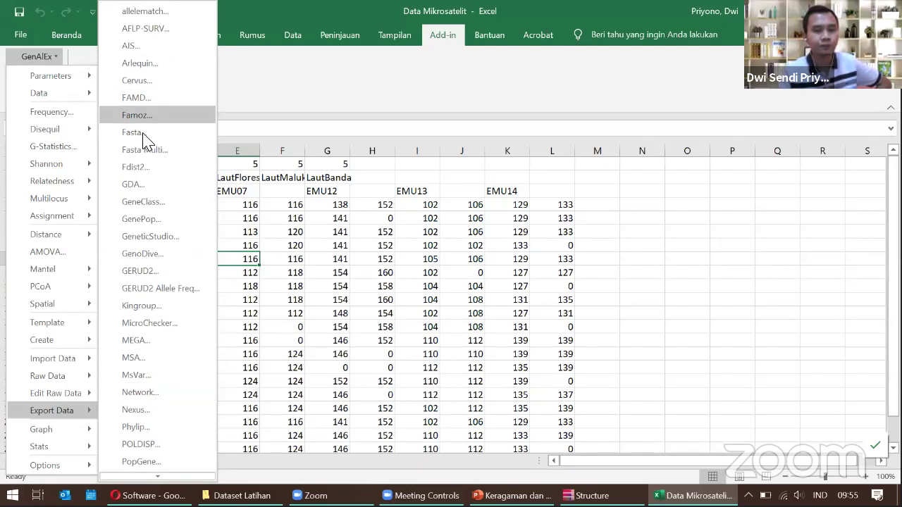
scroll(145, 219, down, 1)
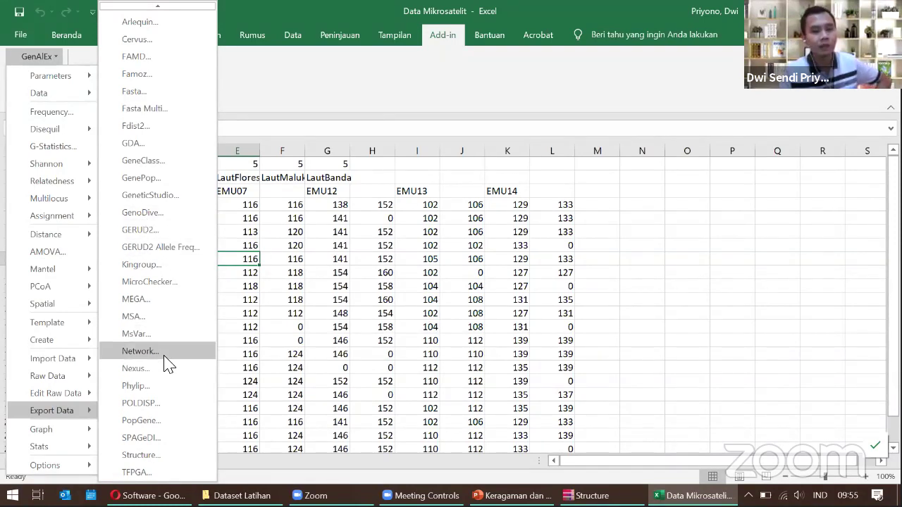
click(165, 454)
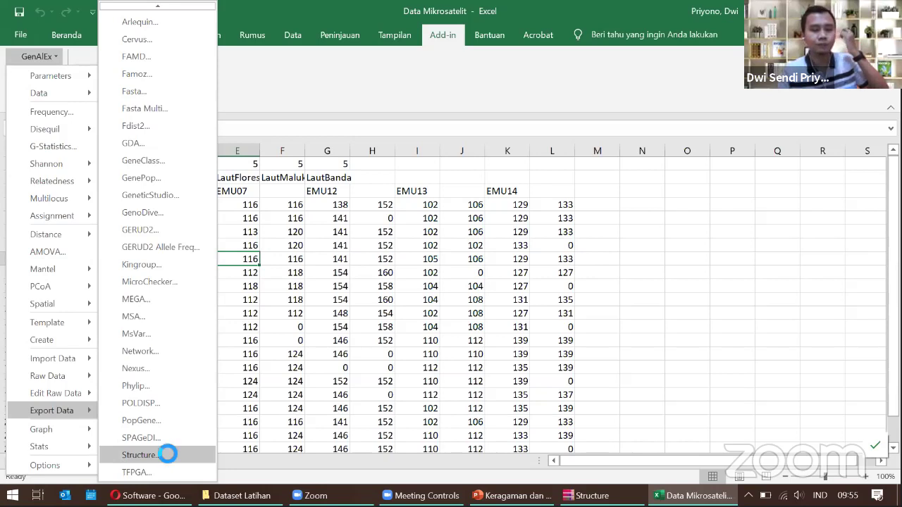
drag(157, 72, 387, 62)
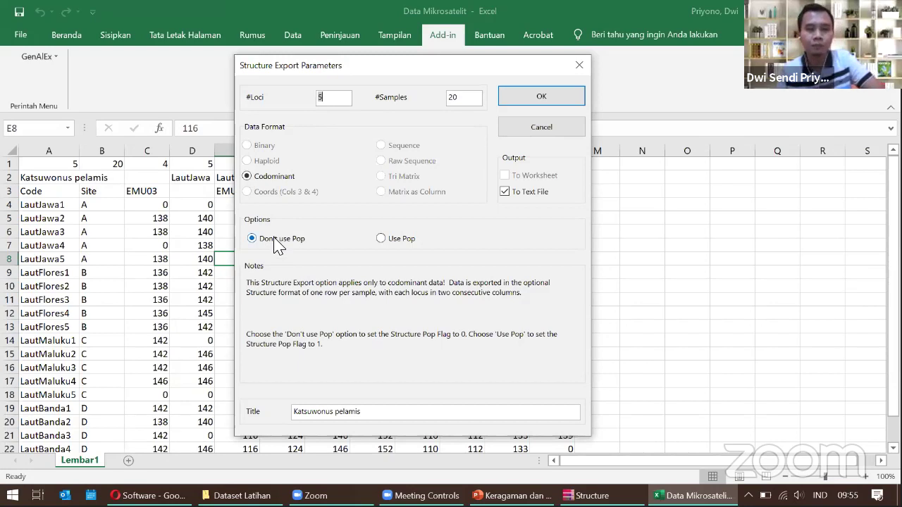
click(571, 99)
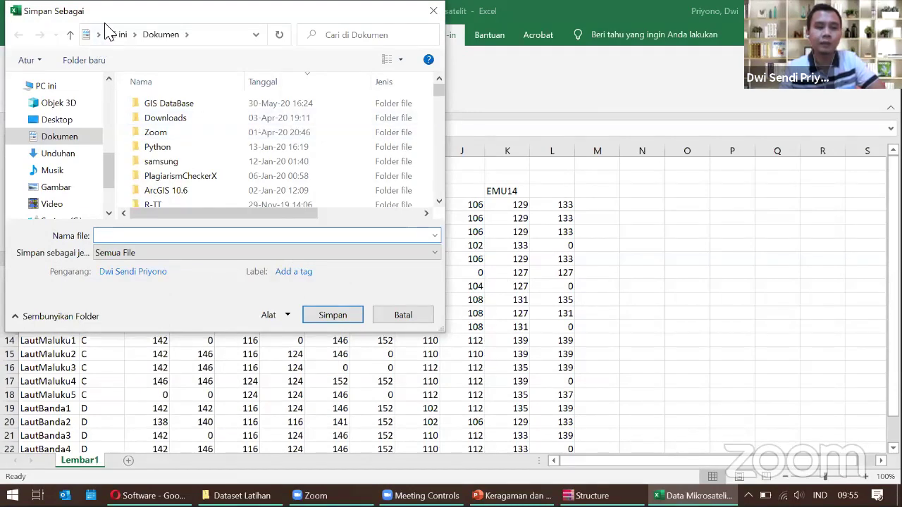
Save the exported Structure file as "cakalang structure" in the Dataset Latihan folder inside Hari Kedua.
drag(104, 24, 331, 104)
scroll(326, 239, down, 2)
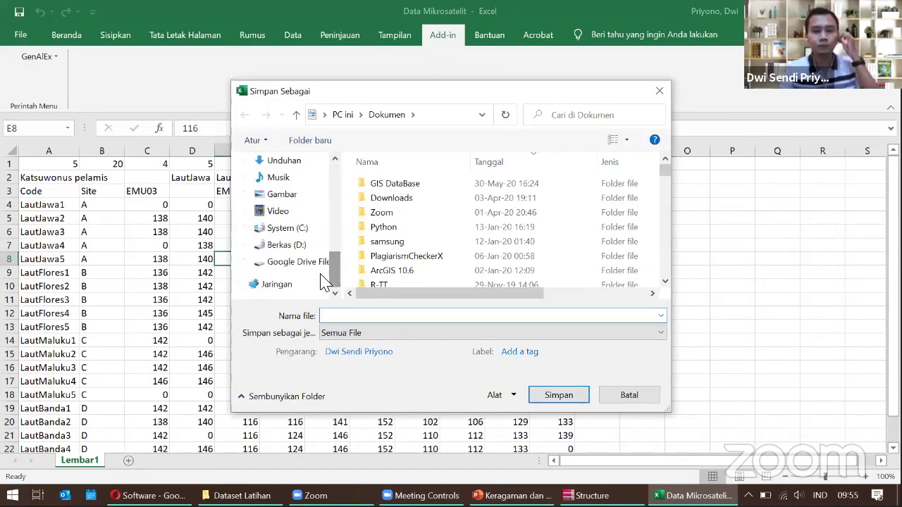
scroll(317, 265, up, 5)
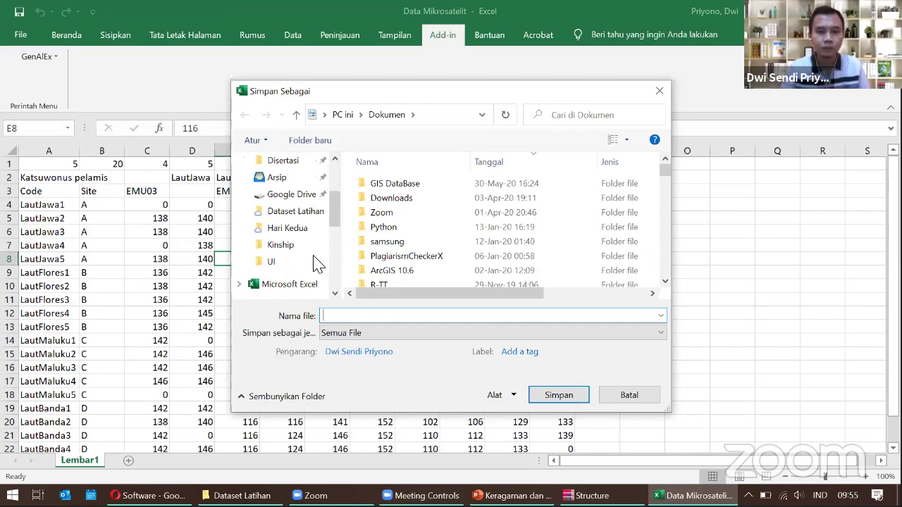
click(306, 230)
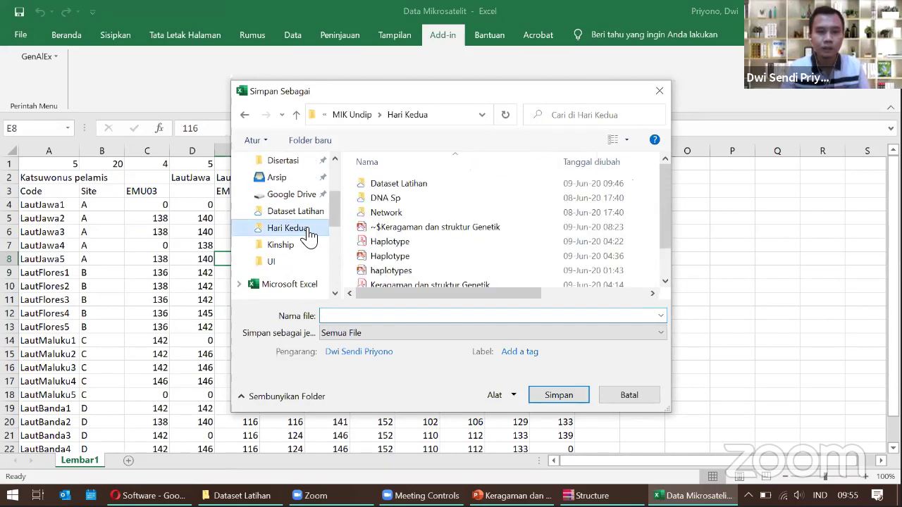
double_click(422, 185)
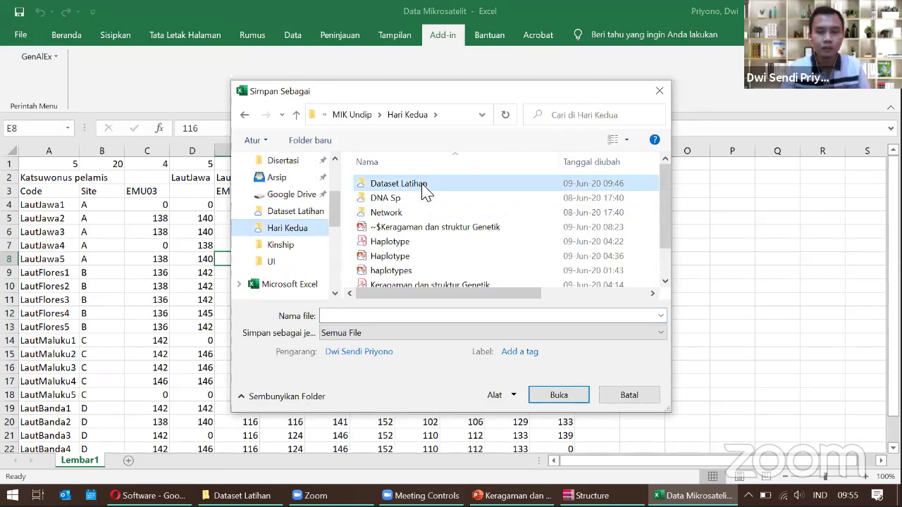
click(368, 316)
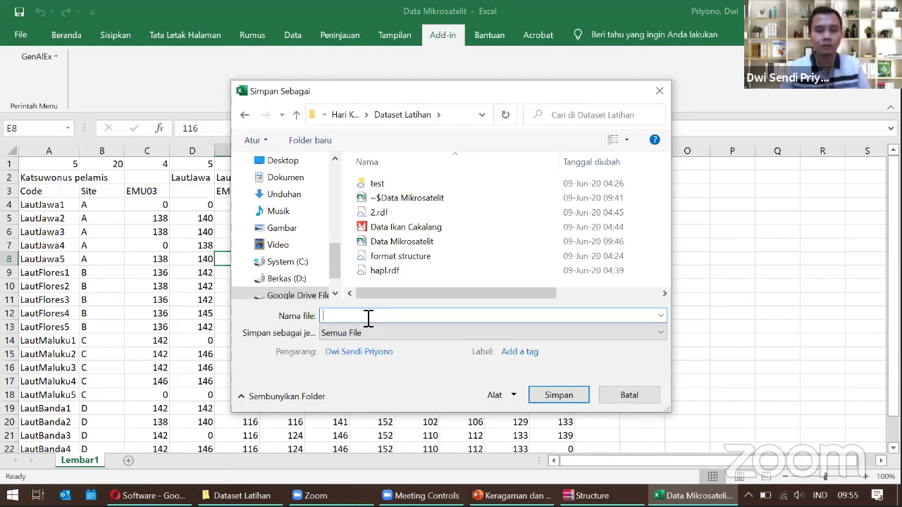
text(ca)
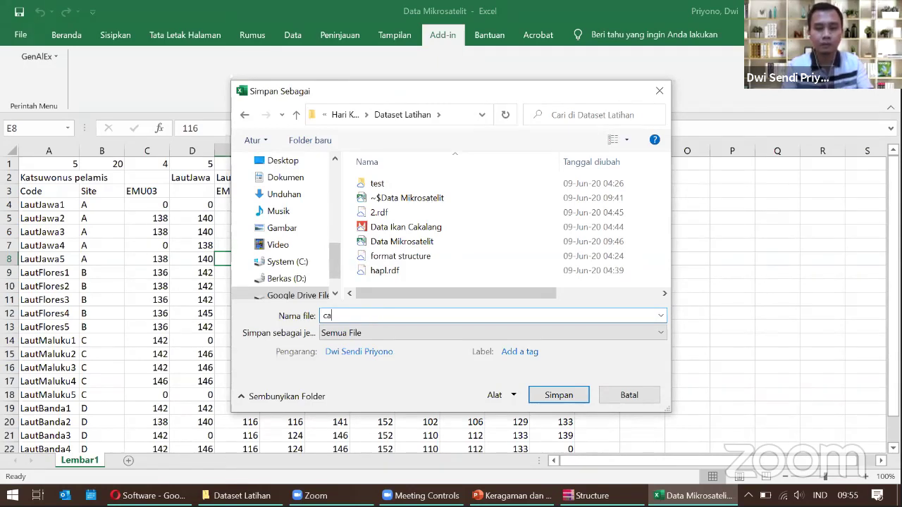
text(kalang stru)
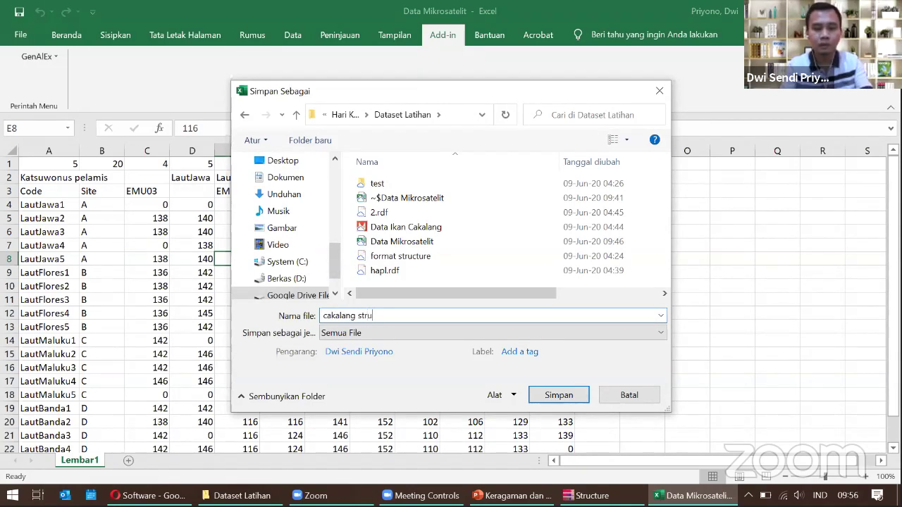
text(cture)
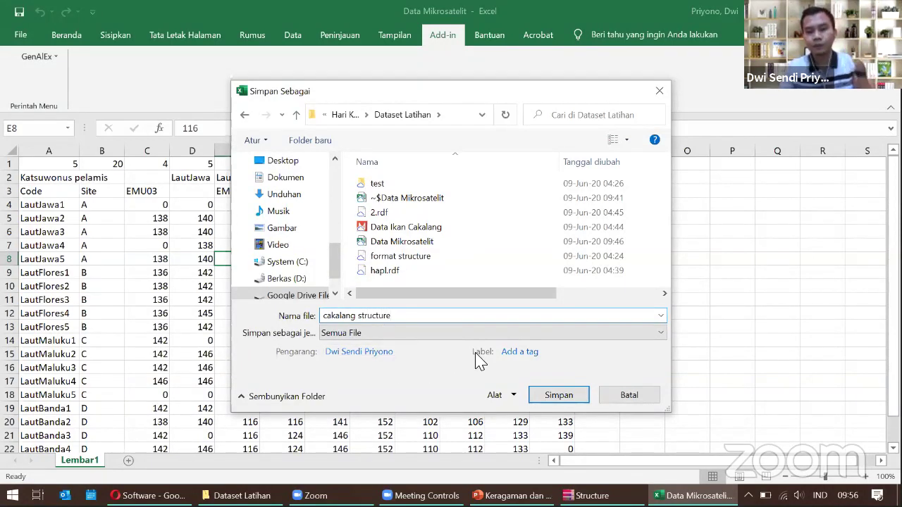
click(546, 396)
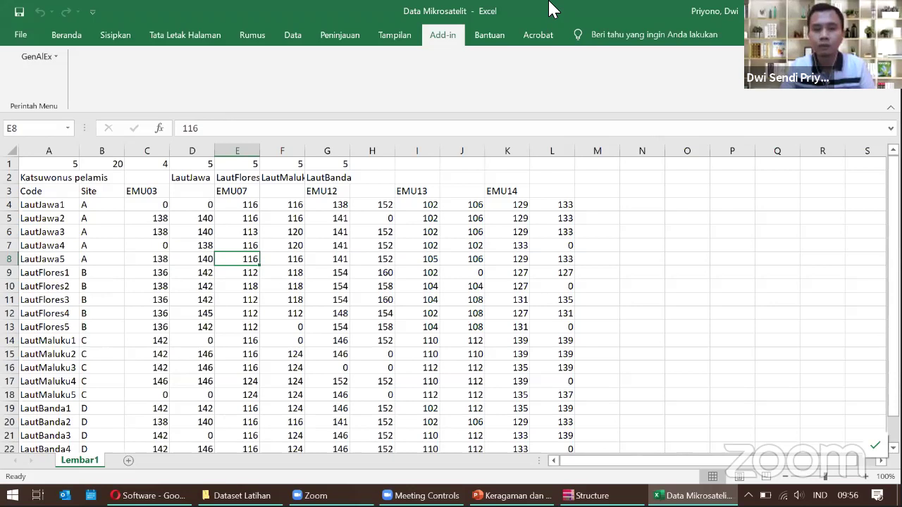
Check the Dataset Latihan folder in File Explorer for the exported file, and return to the Data Mikrosatelit workbook in Excel.
click(421, 495)
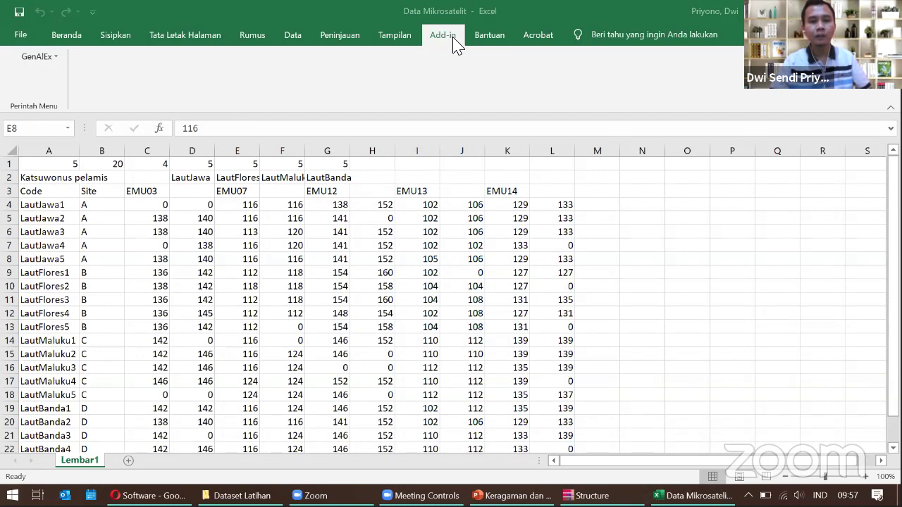
click(40, 56)
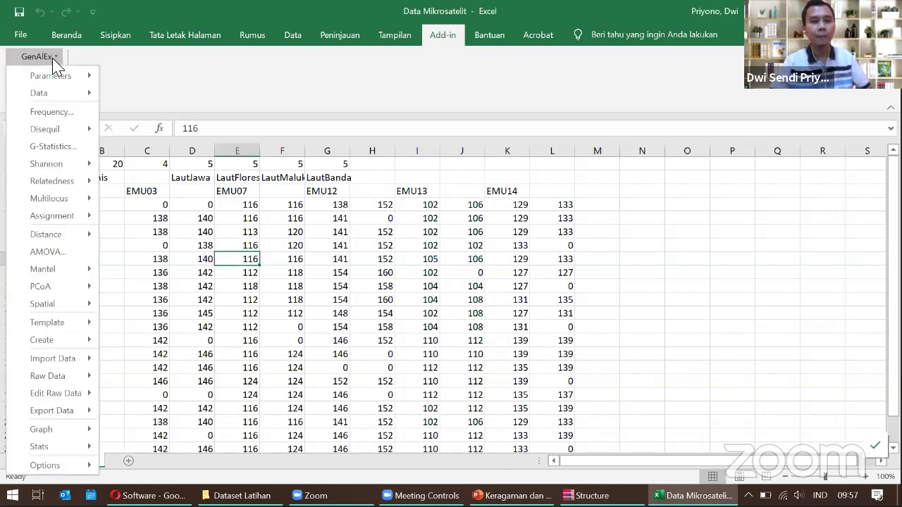
click(242, 495)
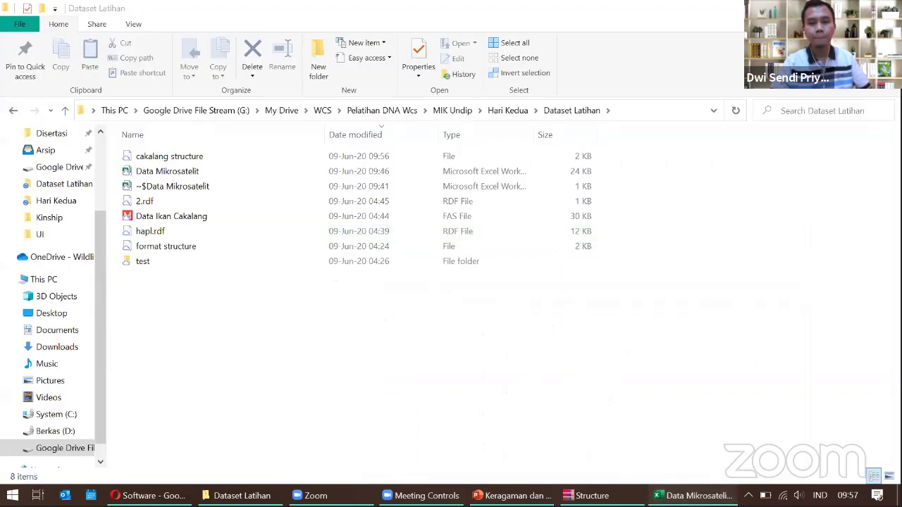
click(694, 495)
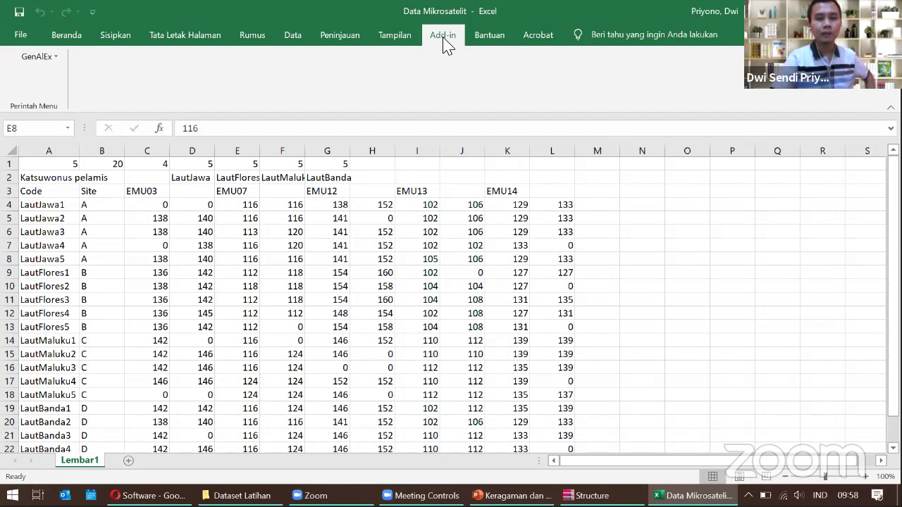
click(56, 58)
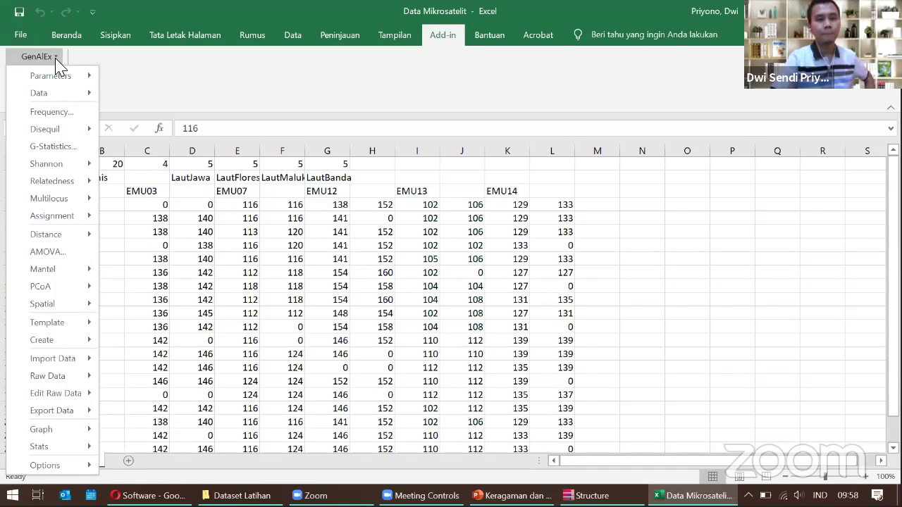
click(56, 59)
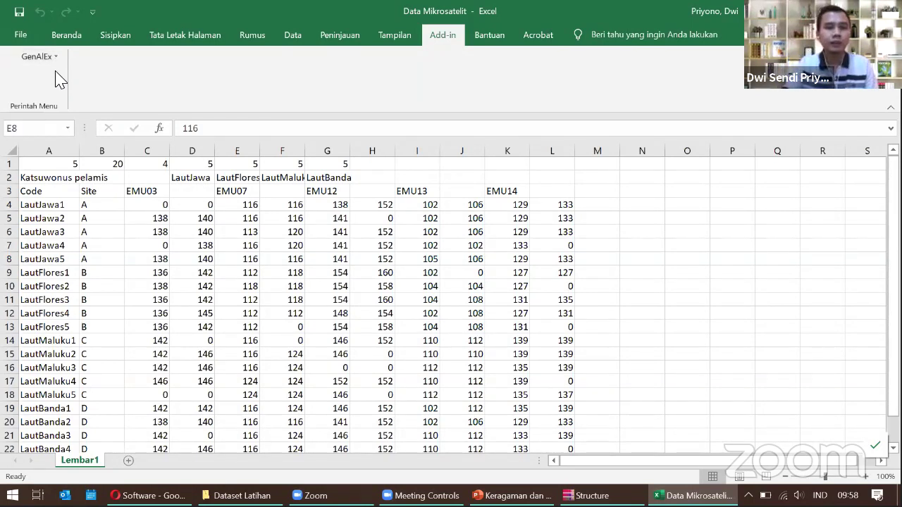
Show the add-in section of the Excel options and look through the active and inactive add-ins.
click(19, 33)
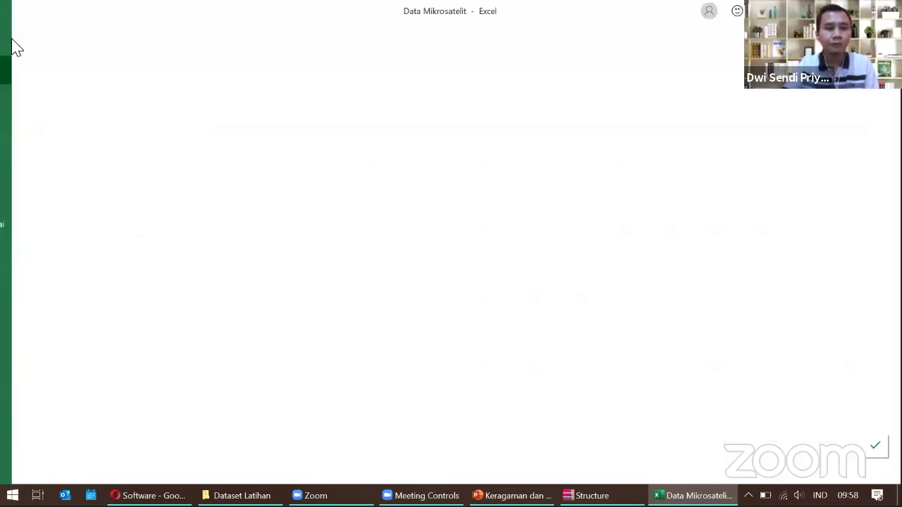
scroll(40, 273, down, 2)
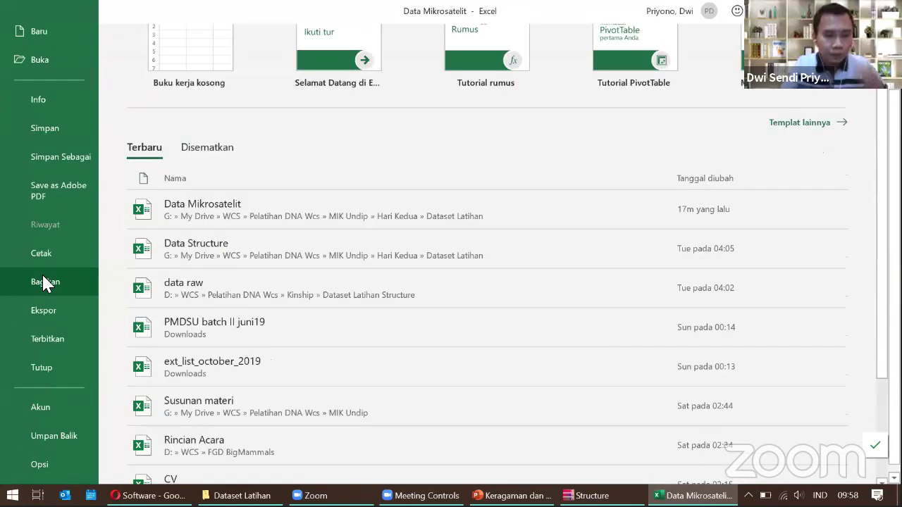
click(42, 459)
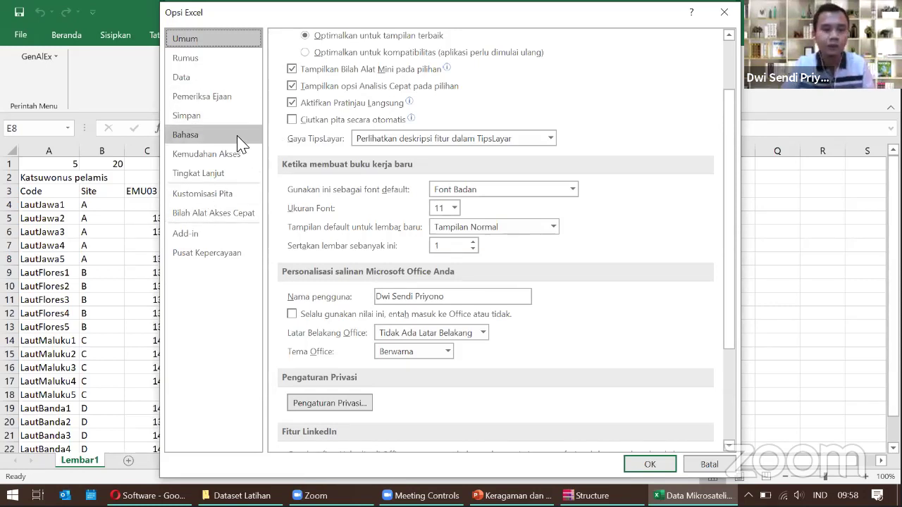
click(187, 234)
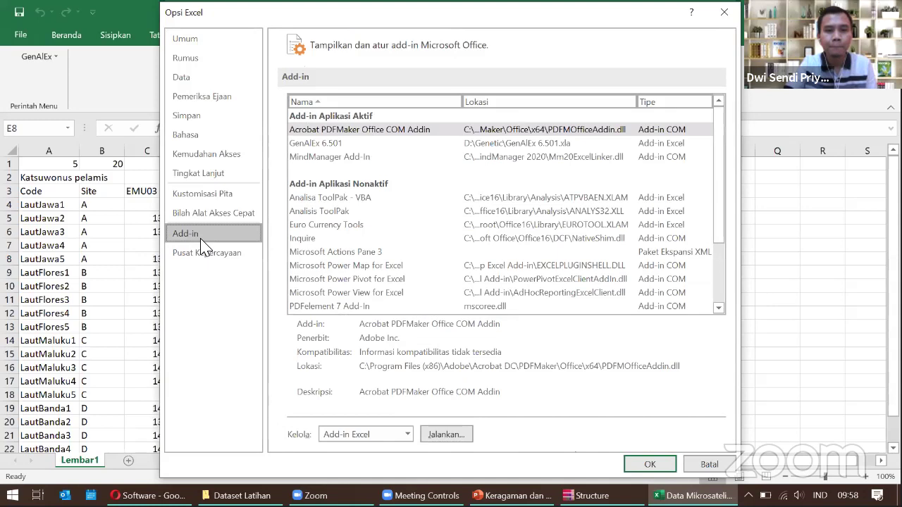
scroll(687, 245, down, 3)
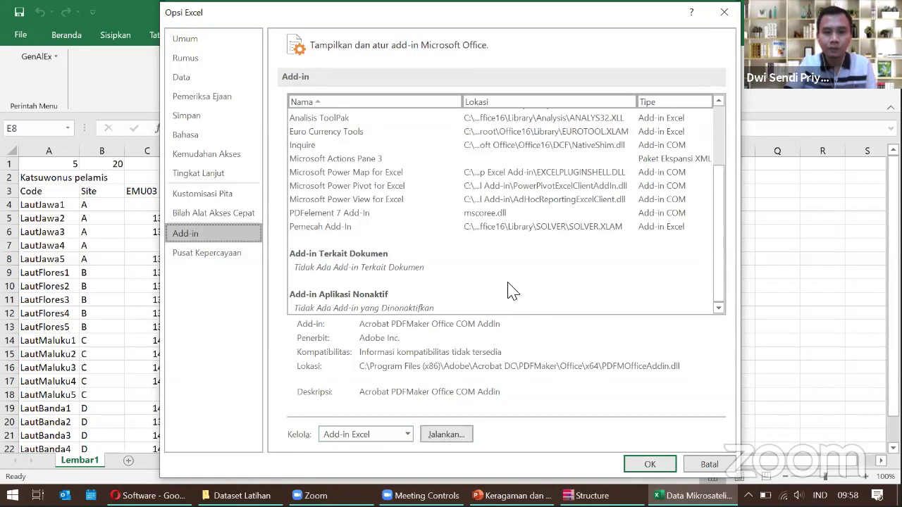
View the available Excel add-ins and the browse dialog for adding an add-in file, and leave without adding one.
click(451, 435)
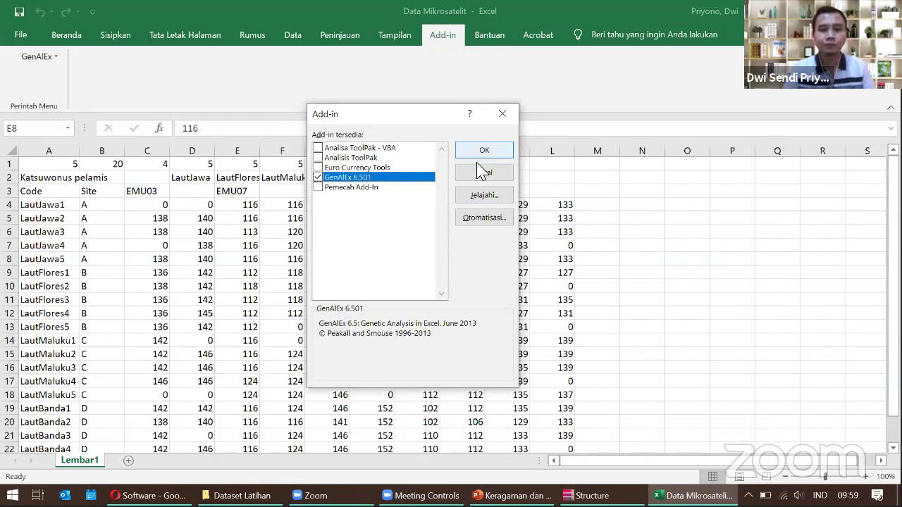
click(474, 200)
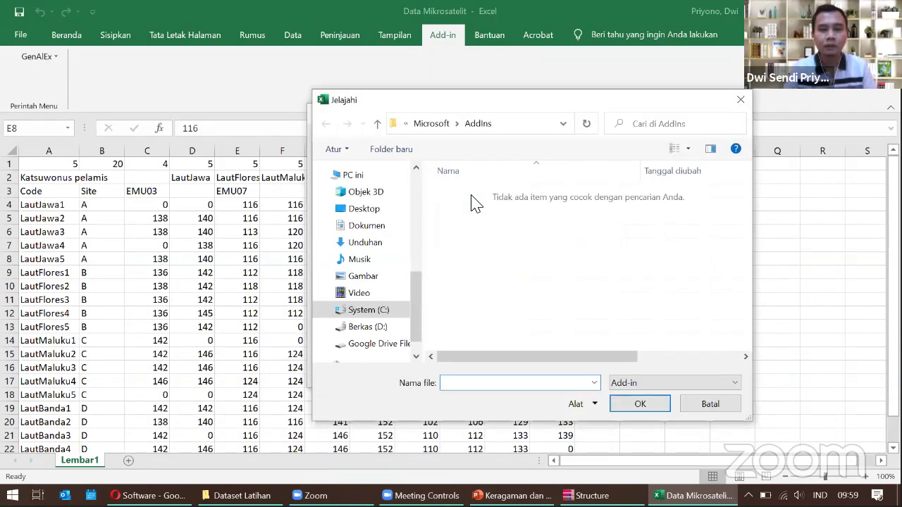
scroll(422, 281, down, 1)
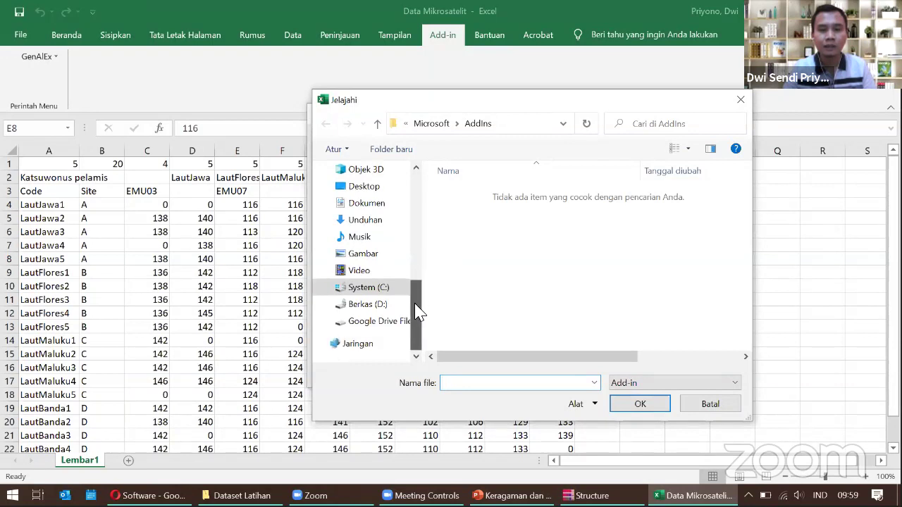
click(702, 404)
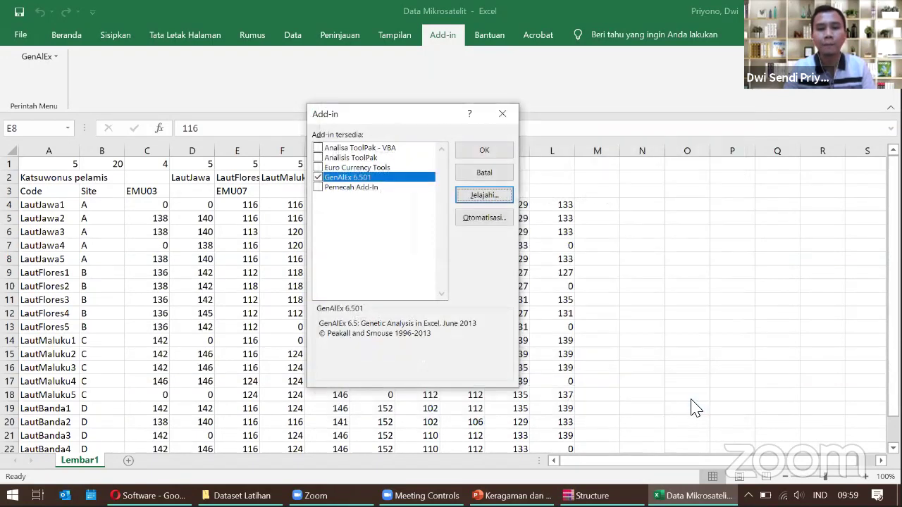
click(501, 113)
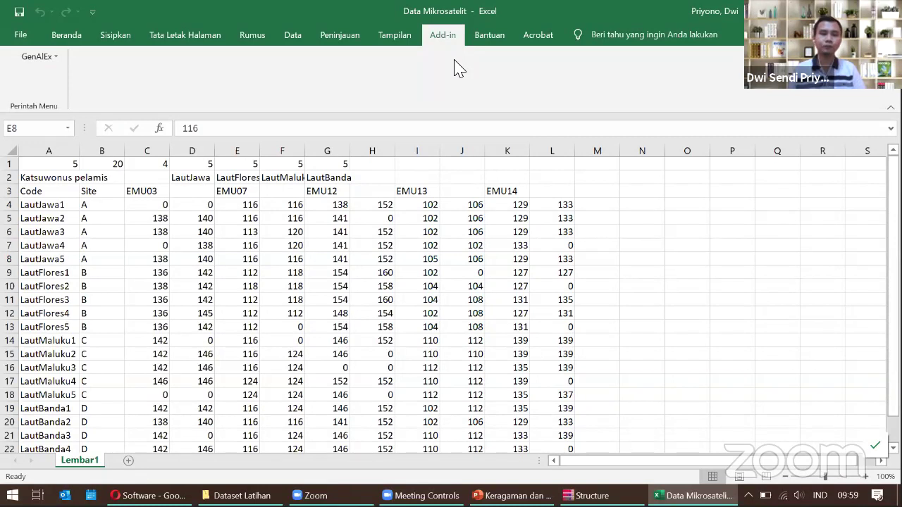
Go back to the Excel options and review the listed add-ins a second time.
click(21, 35)
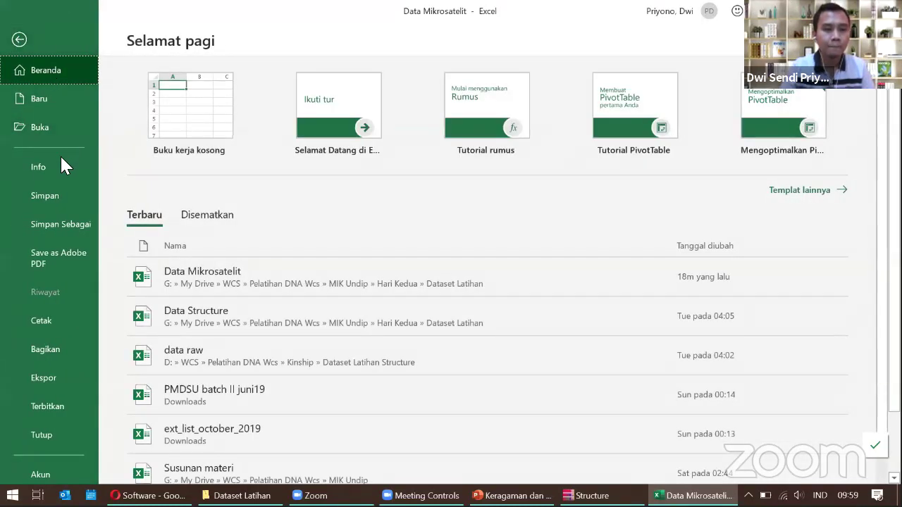
scroll(61, 158, down, 1)
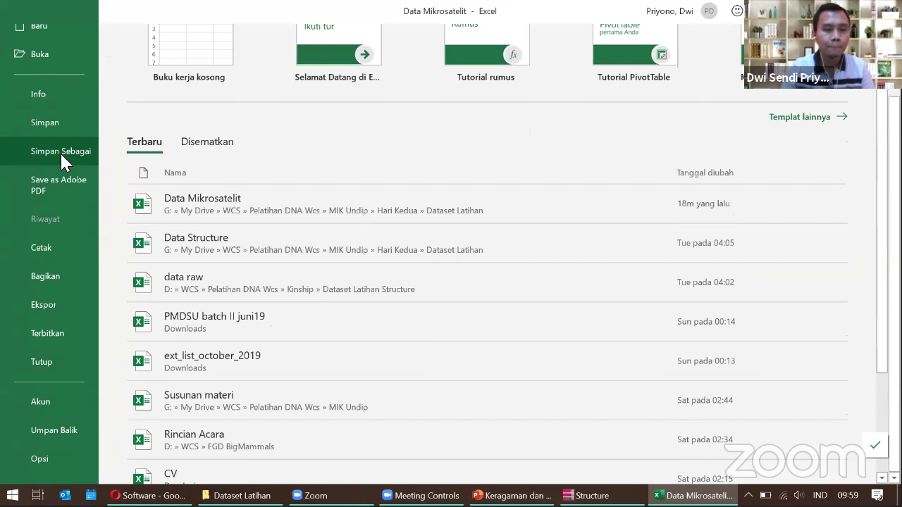
click(47, 454)
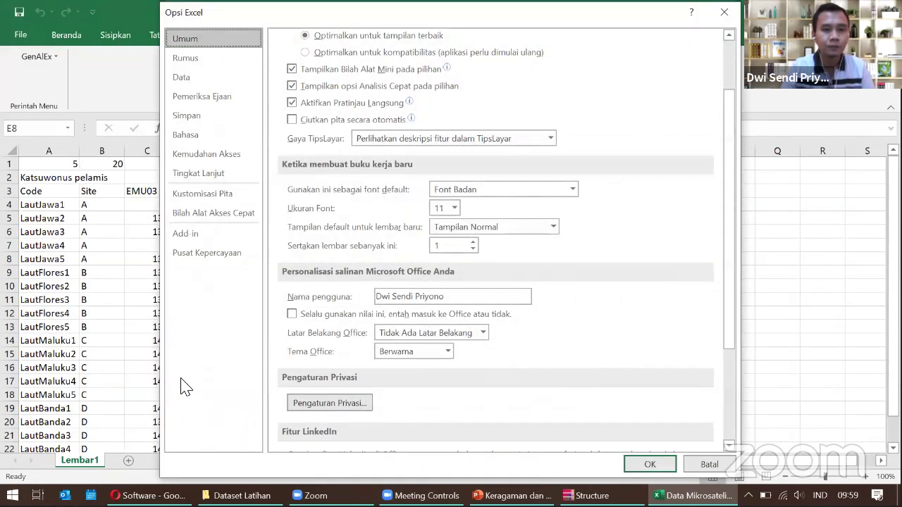
click(219, 237)
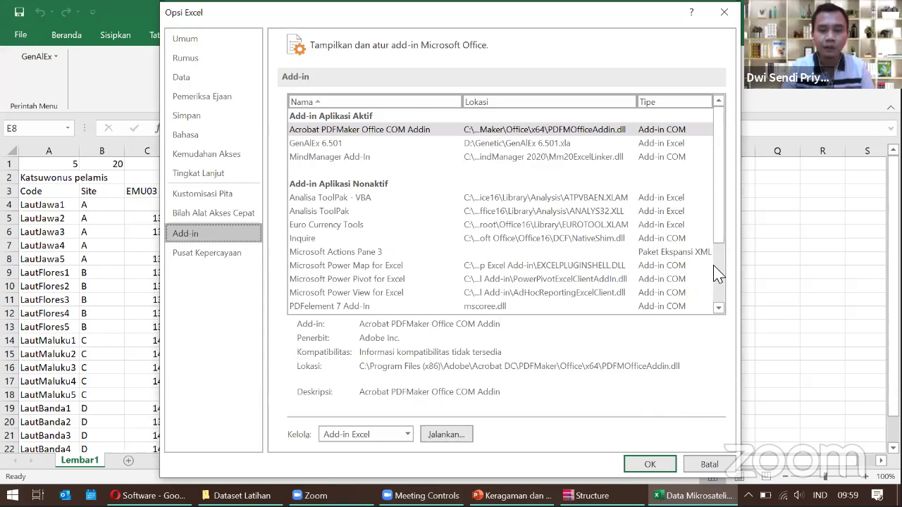
scroll(713, 302, down, 1)
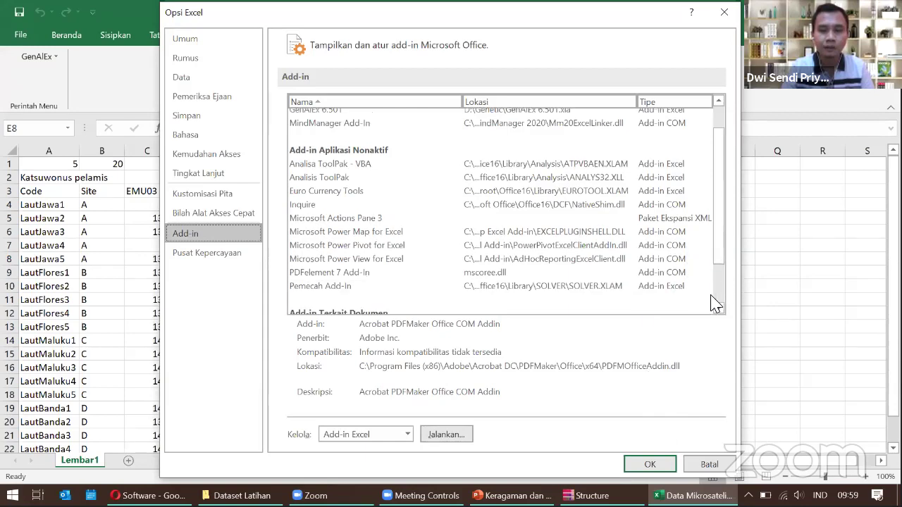
Reopen the manager for Excel add-ins, look through the folders available for locating an add-in file, and cancel both dialogs.
click(463, 435)
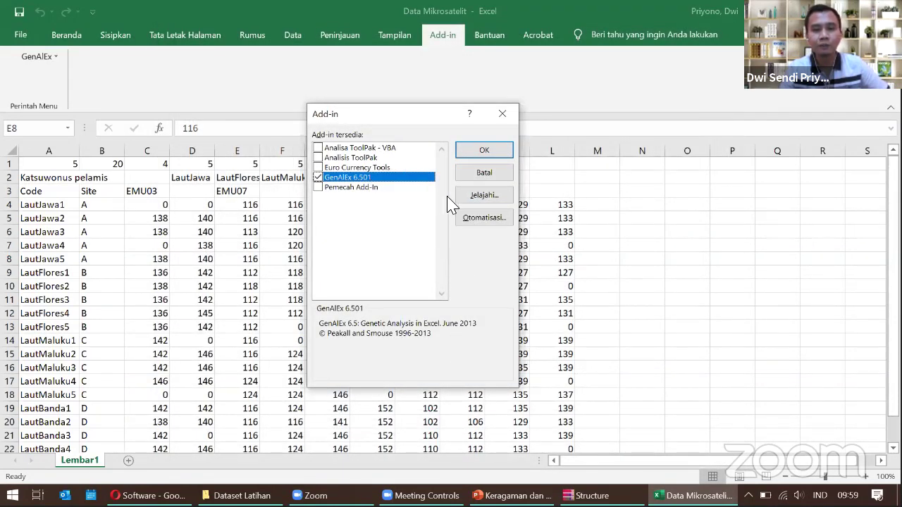
click(484, 196)
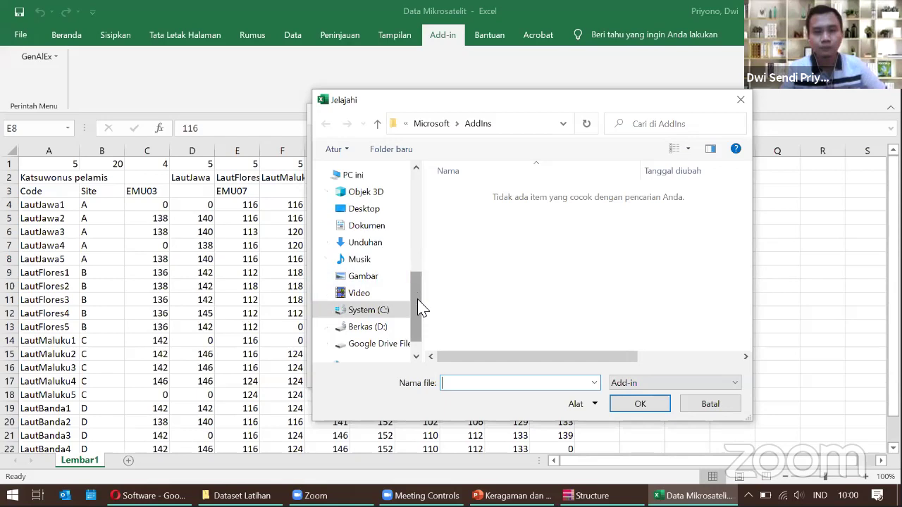
drag(418, 303, 417, 232)
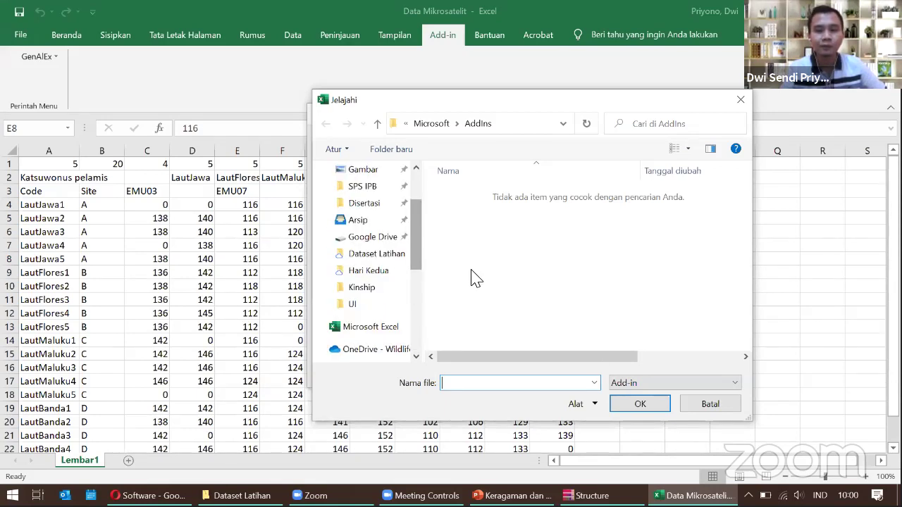
click(707, 405)
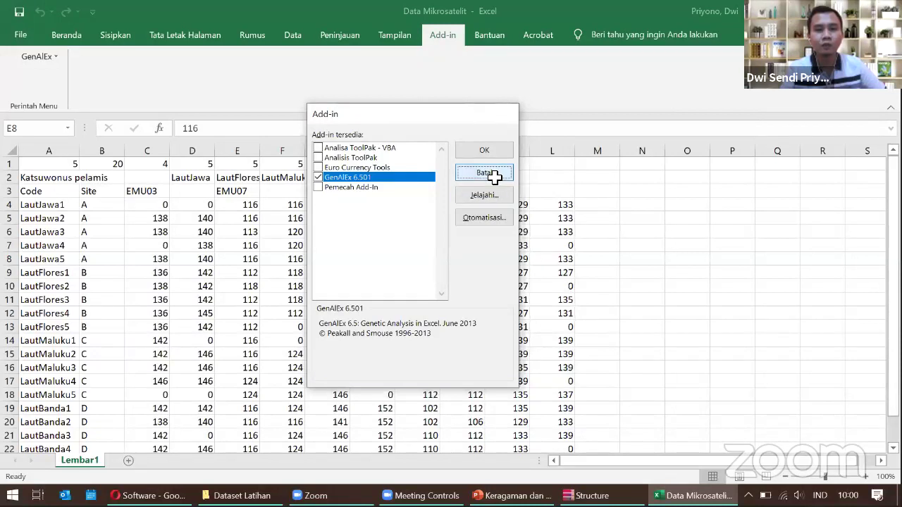
click(486, 173)
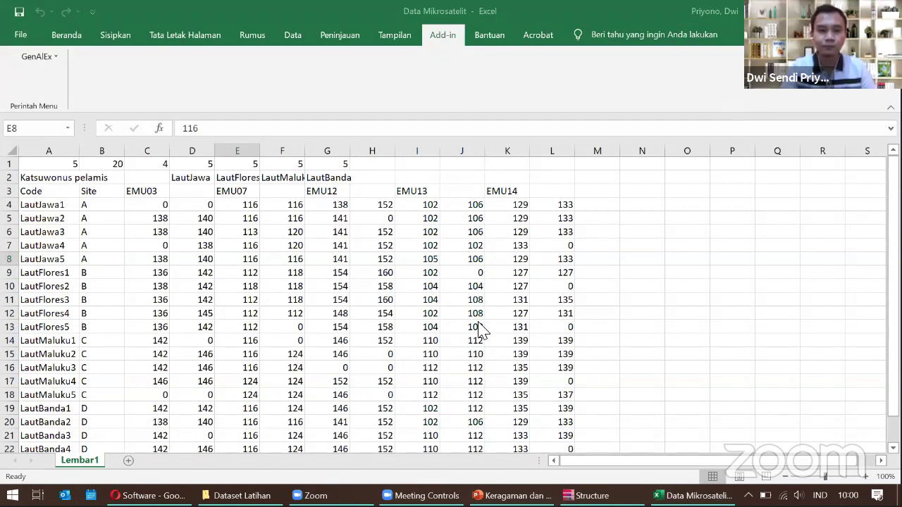
Look through the GenAlEx analysis commands, including the options under Relatedness, Multilocus and Assignment.
scroll(479, 329, down, 4)
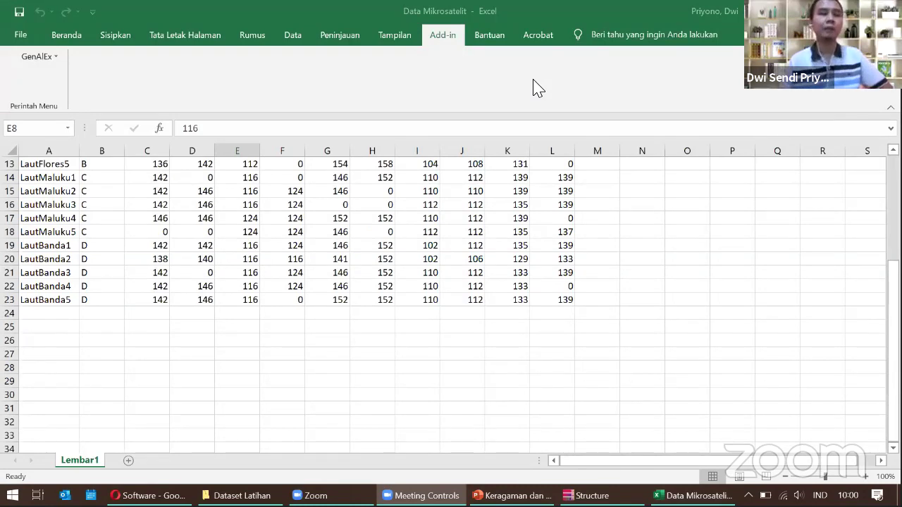
click(26, 62)
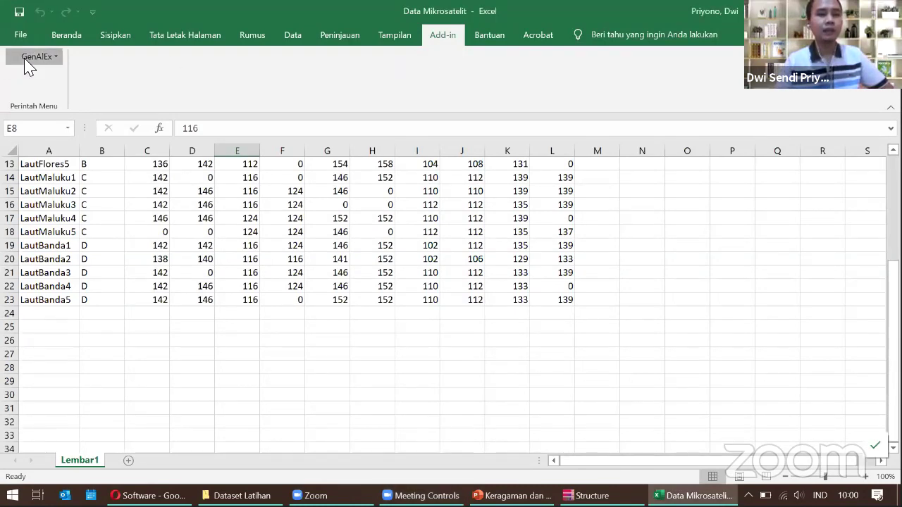
click(26, 60)
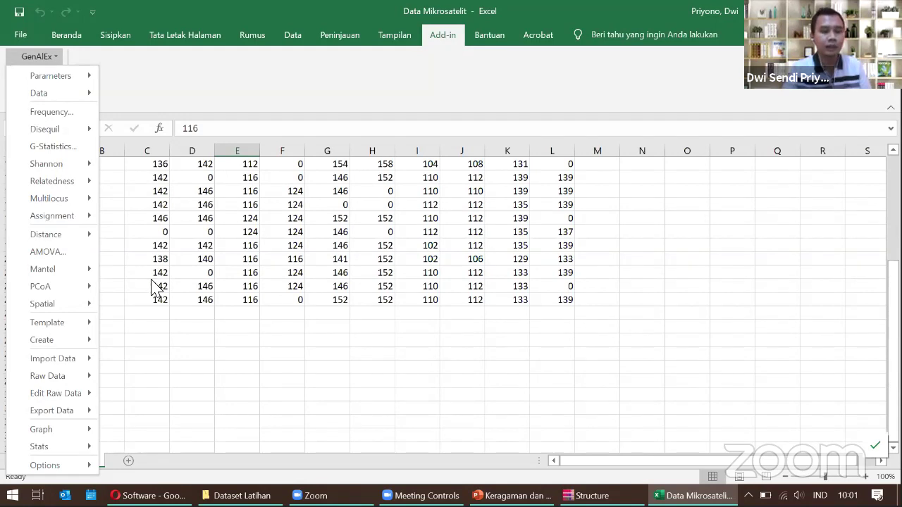
click(85, 344)
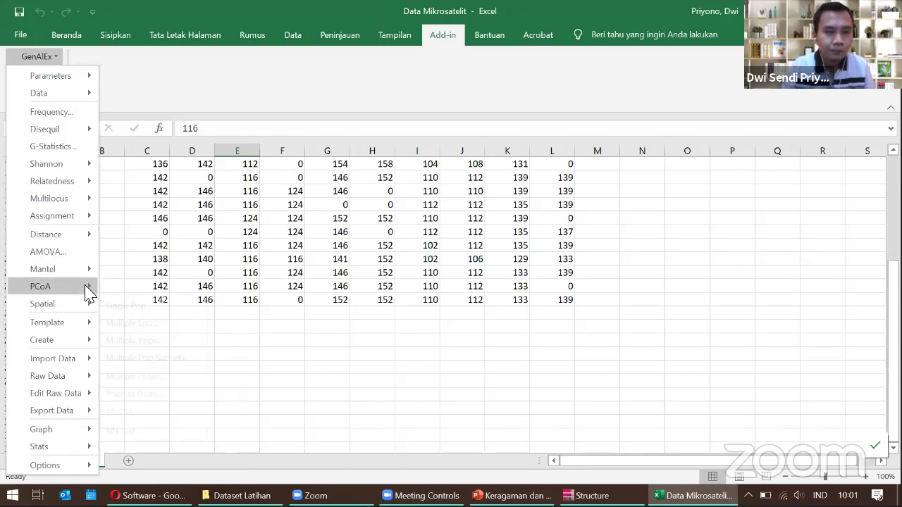
mouse_move(89, 187)
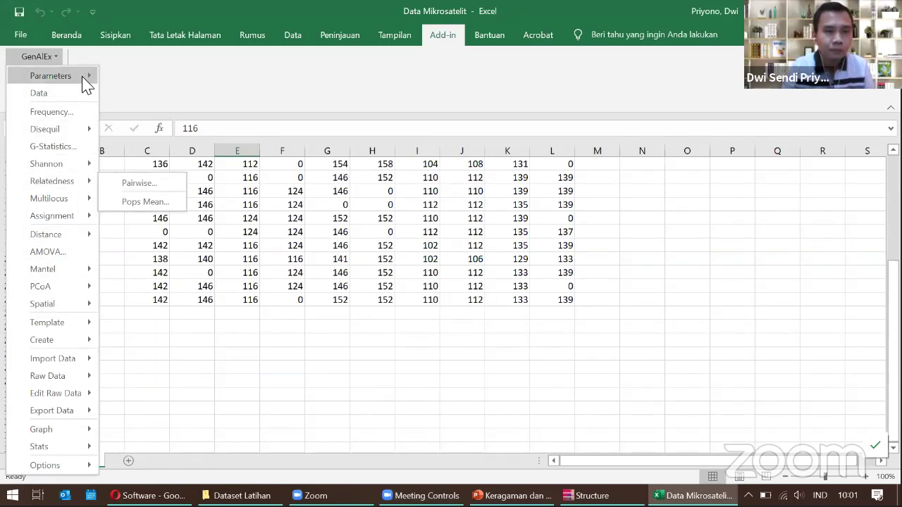
mouse_move(85, 81)
mouse_move(85, 97)
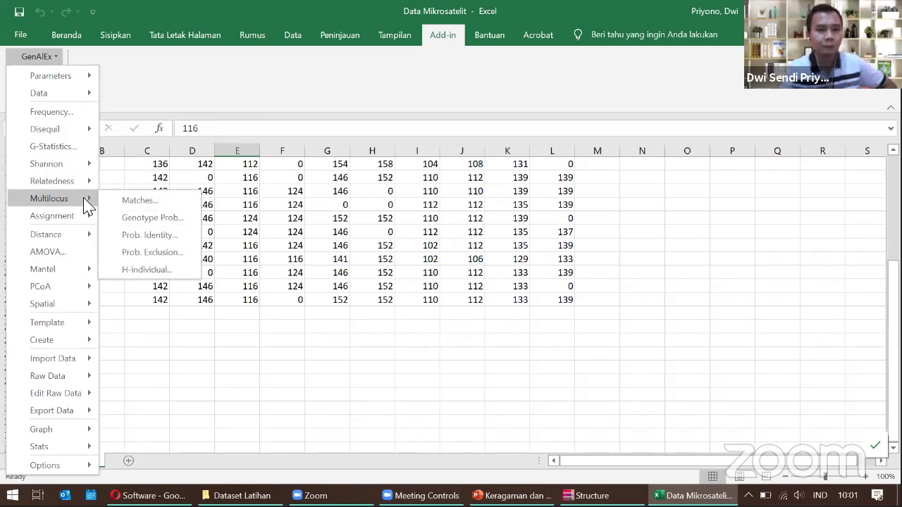
mouse_move(87, 219)
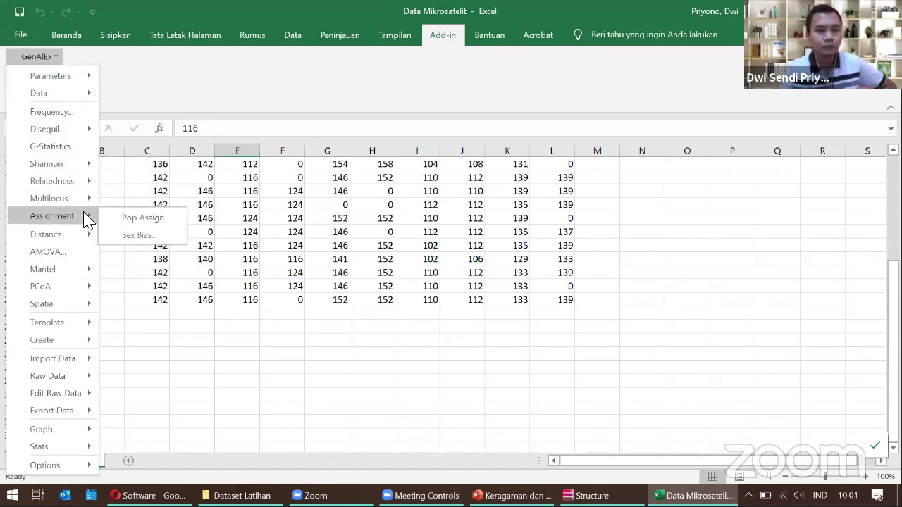
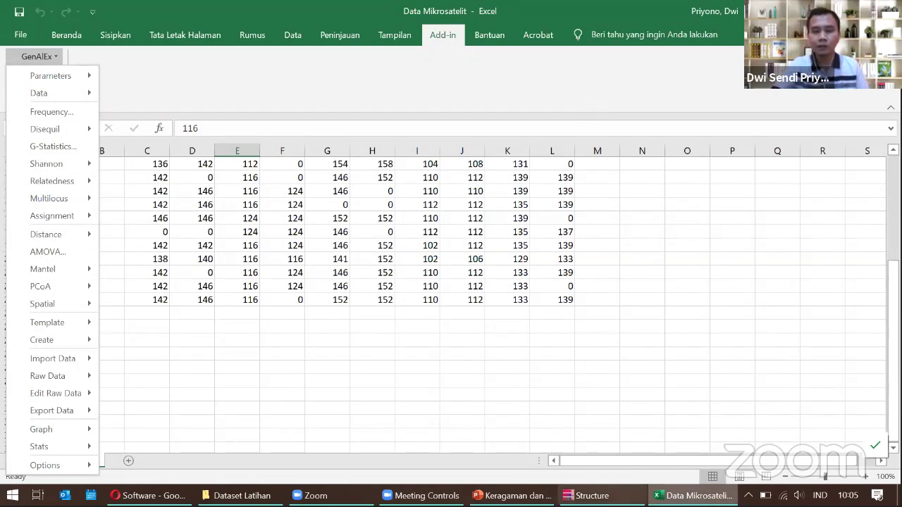
Switch to Structure and start a new project named latihan in the Project Wizard.
click(592, 495)
click(694, 495)
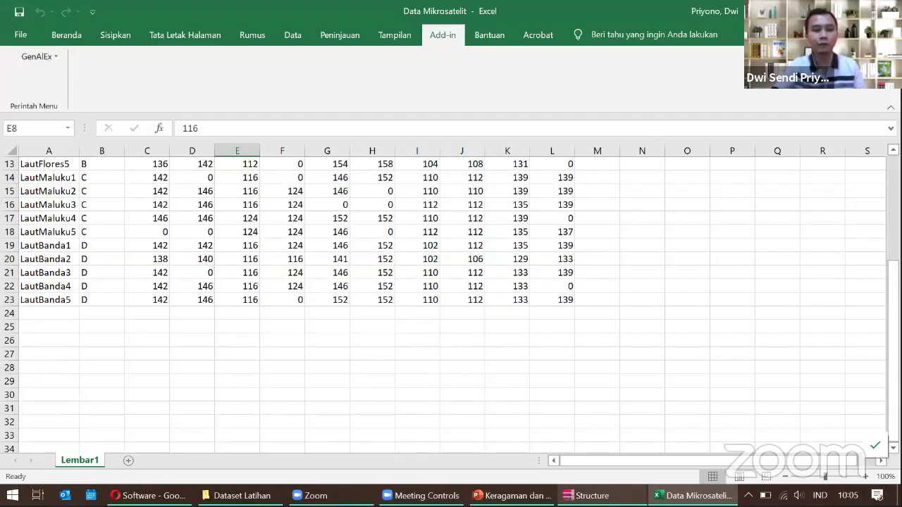
scroll(465, 336, up, 4)
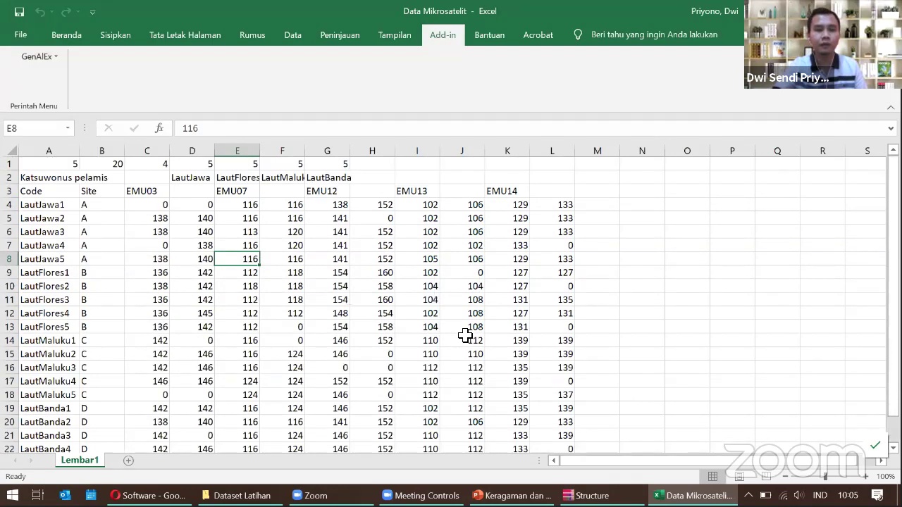
click(591, 495)
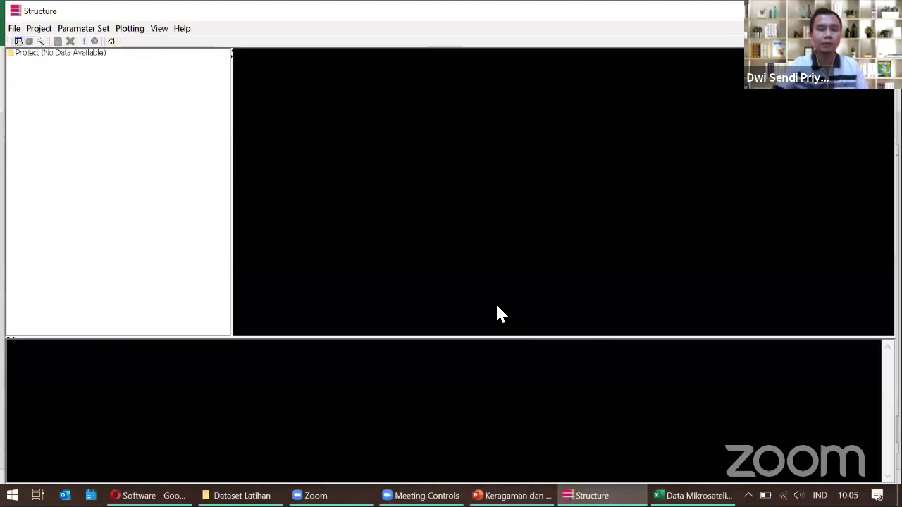
click(10, 31)
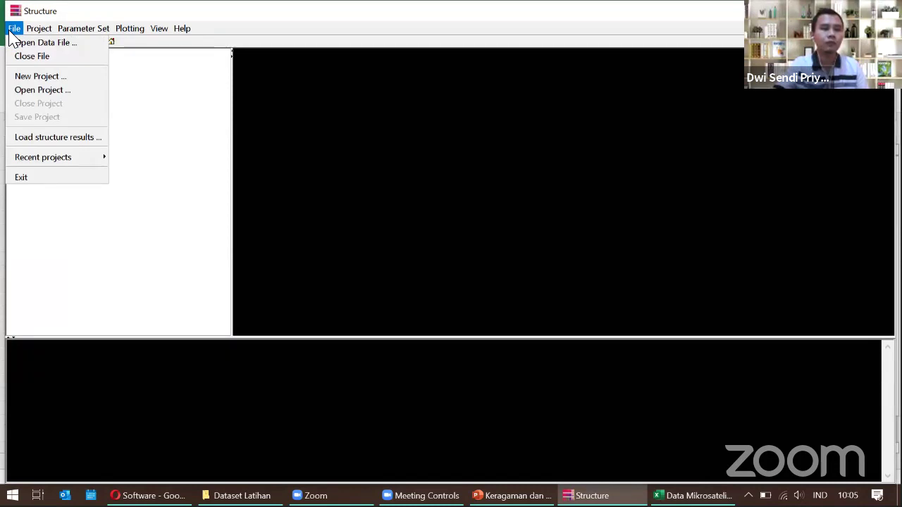
click(69, 83)
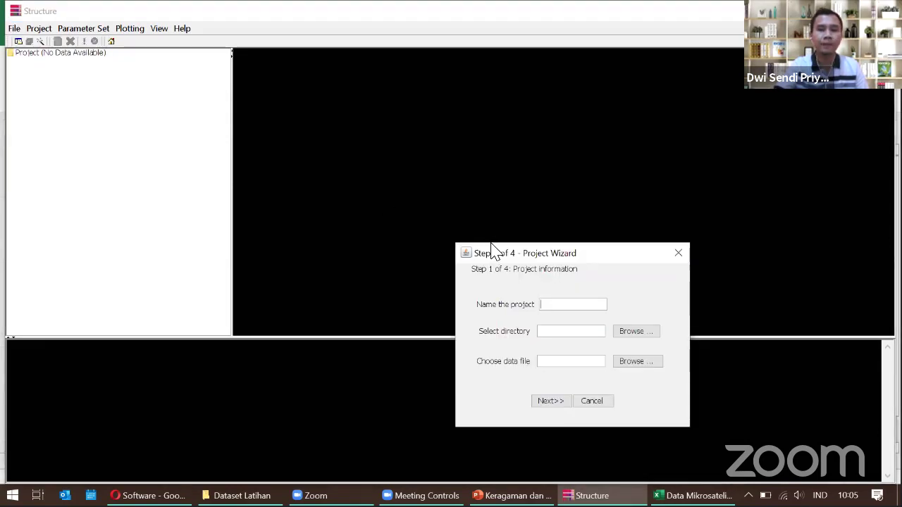
drag(493, 248, 412, 143)
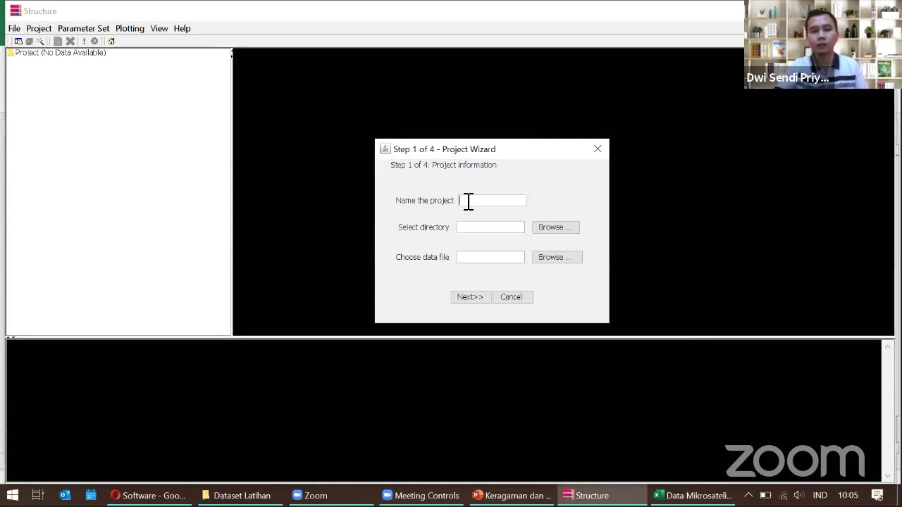
text(latihan)
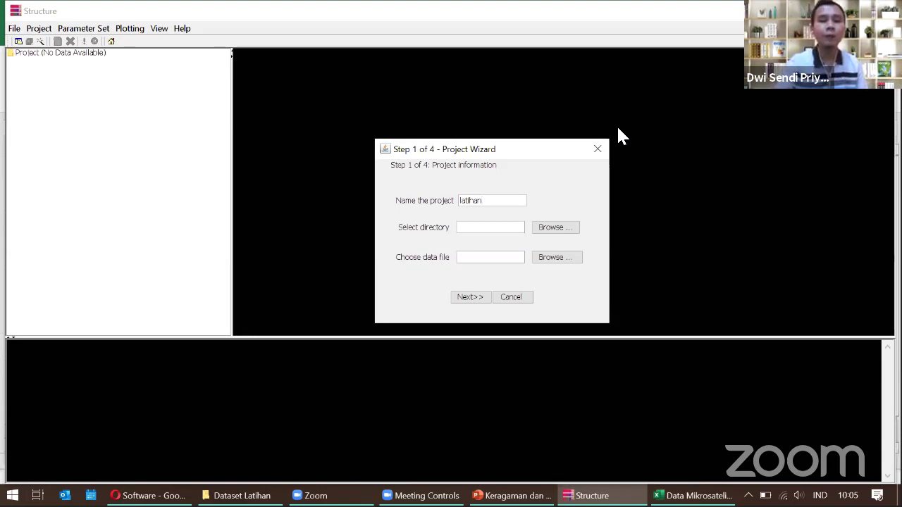
Set the project directory to G:\My Drive\WCS\Pelatihan DNA Wcs\MIK Undip\Hari Kedua\Dataset Latihan.
click(551, 230)
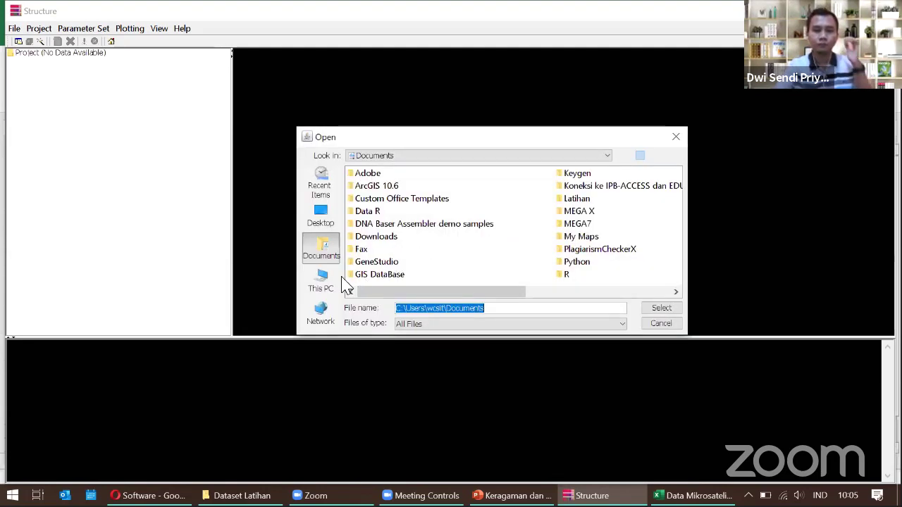
click(344, 284)
double_click(521, 230)
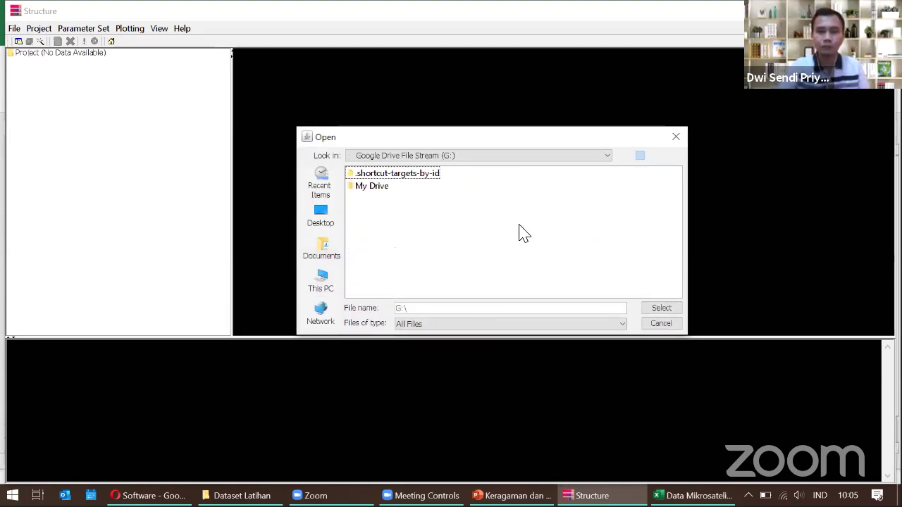
double_click(375, 187)
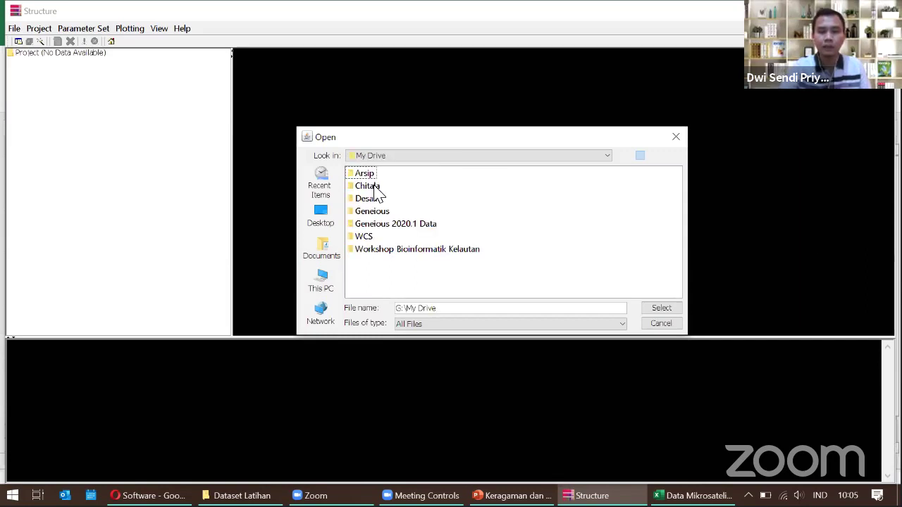
double_click(364, 238)
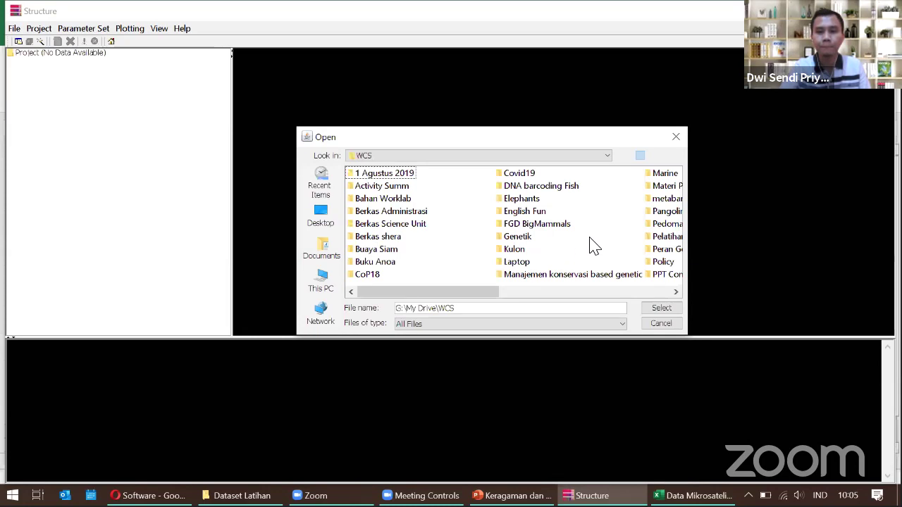
scroll(589, 246, right, 5)
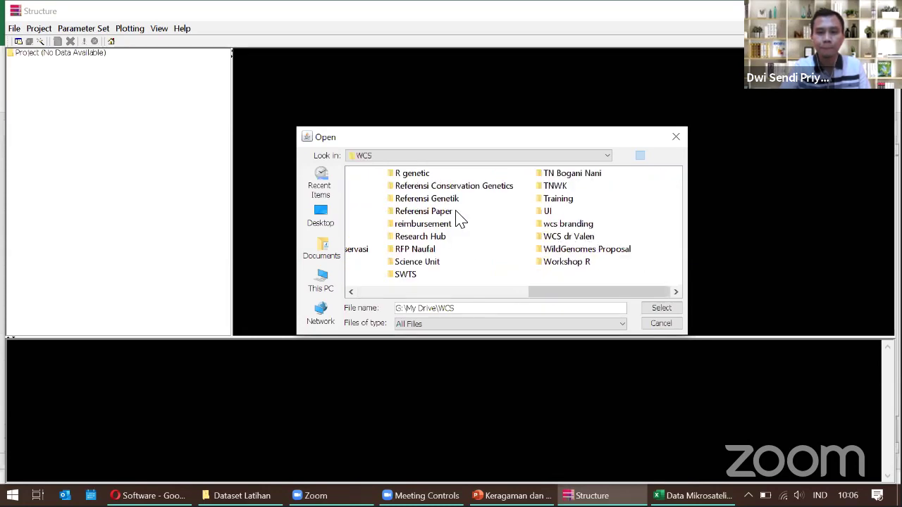
scroll(468, 228, left, 5)
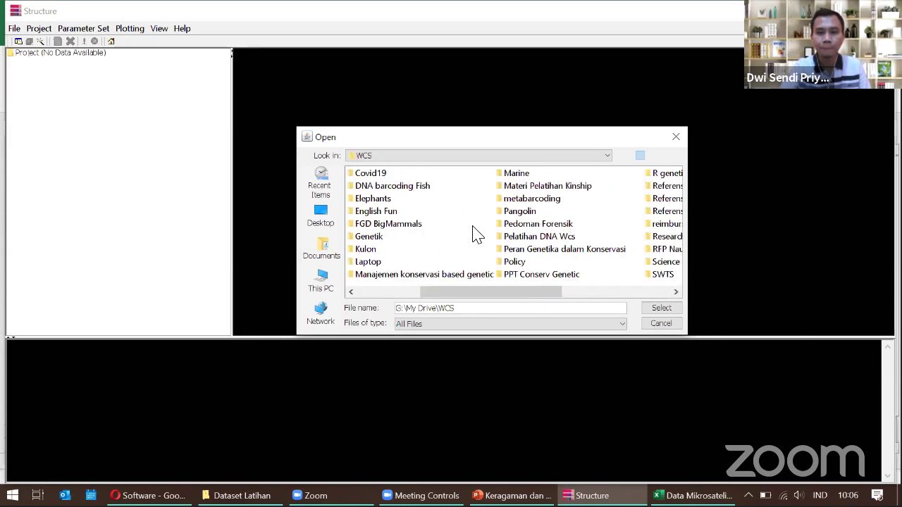
double_click(532, 237)
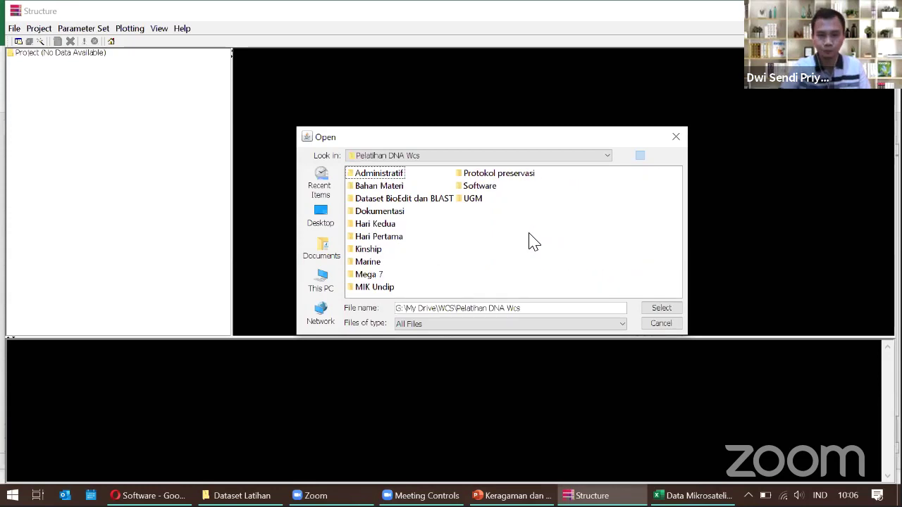
click(387, 290)
double_click(388, 289)
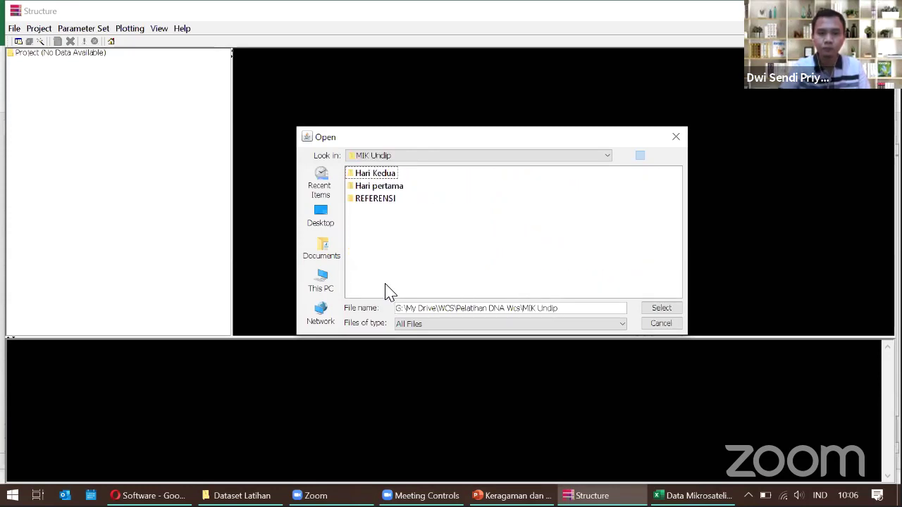
double_click(389, 175)
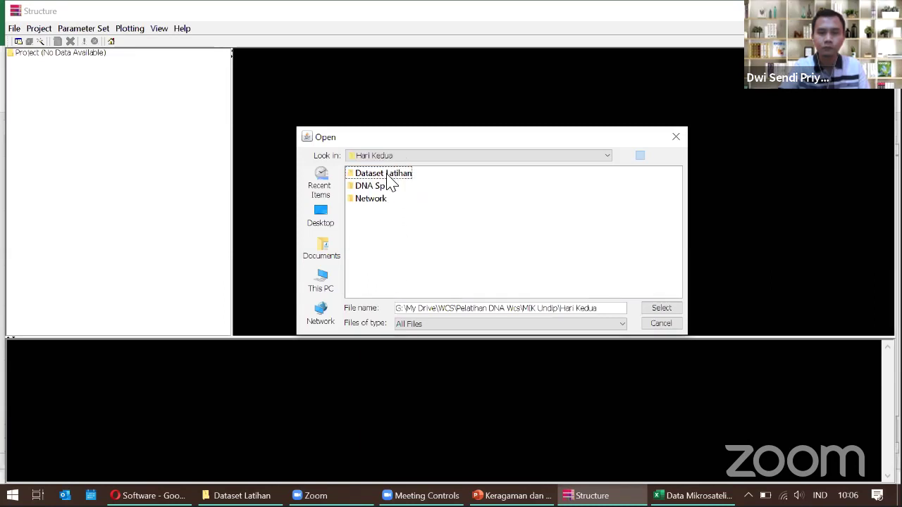
double_click(390, 177)
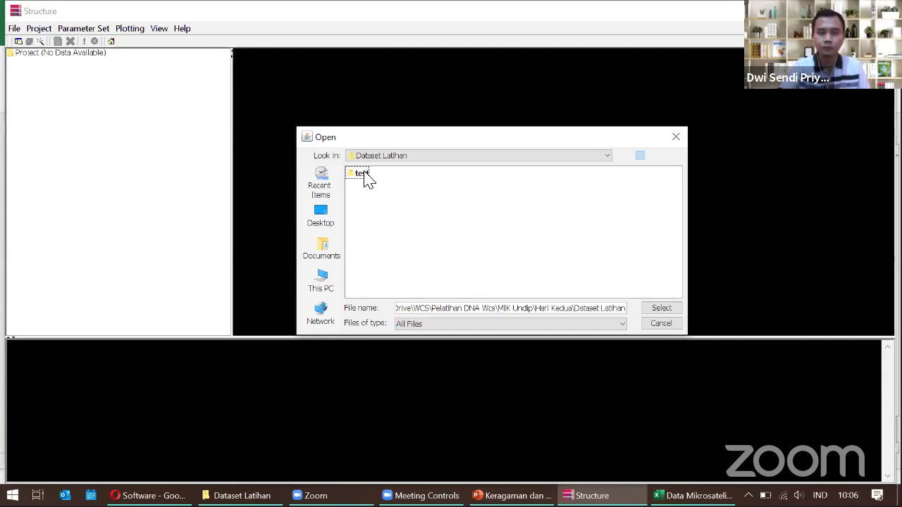
click(655, 310)
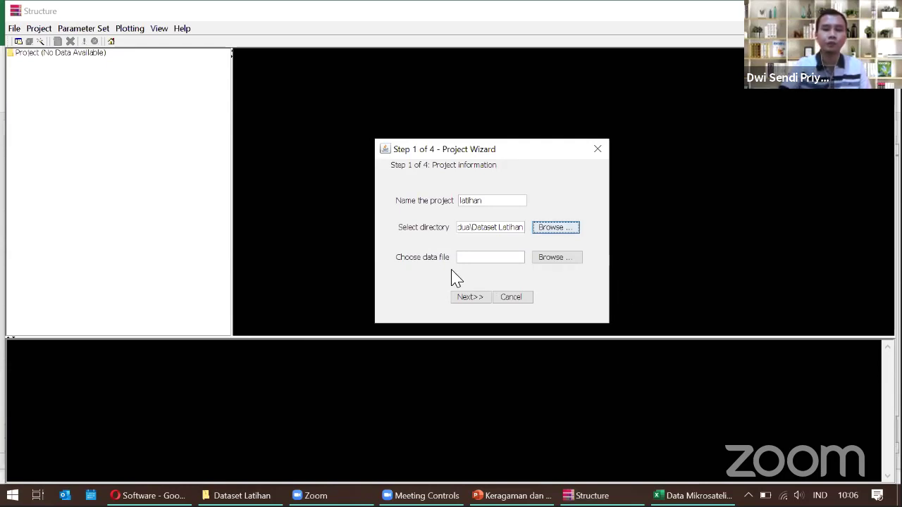
Choose the cakalang structure file in the Dataset Latihan folder as the data file and continue to the input data set information.
click(558, 258)
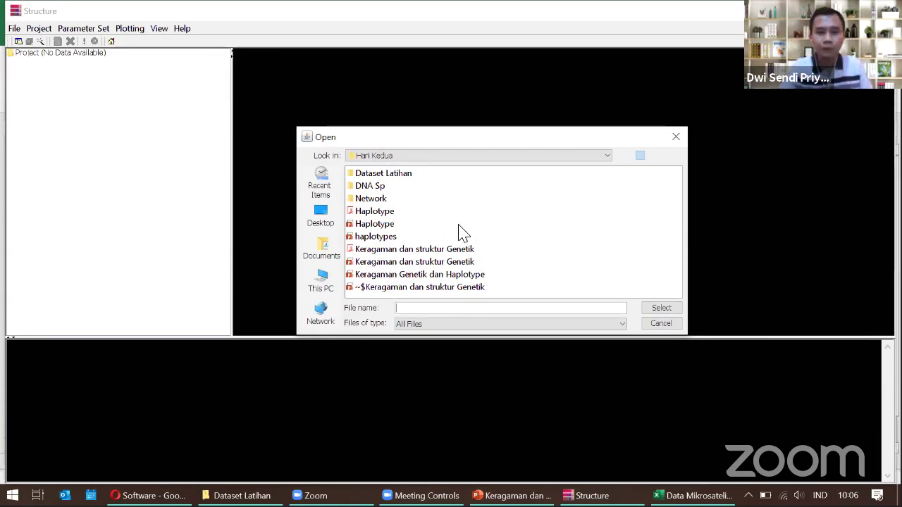
double_click(371, 174)
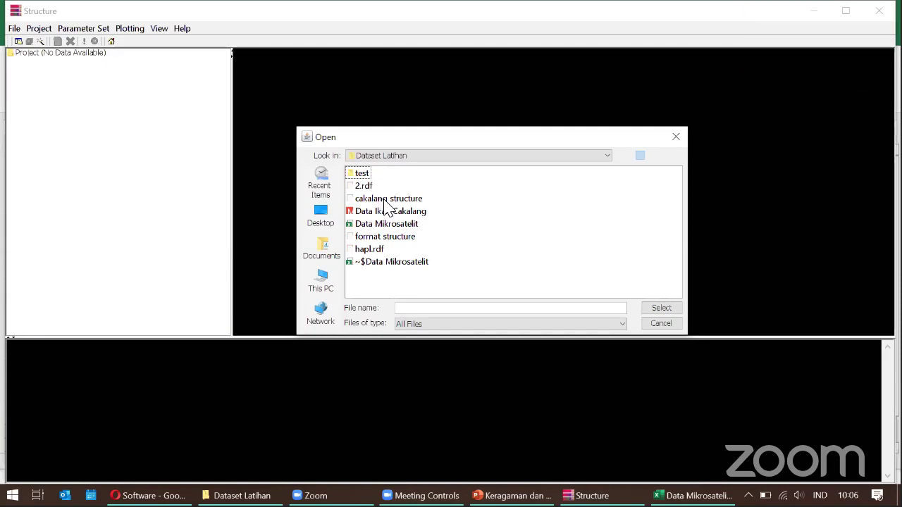
click(385, 200)
click(386, 200)
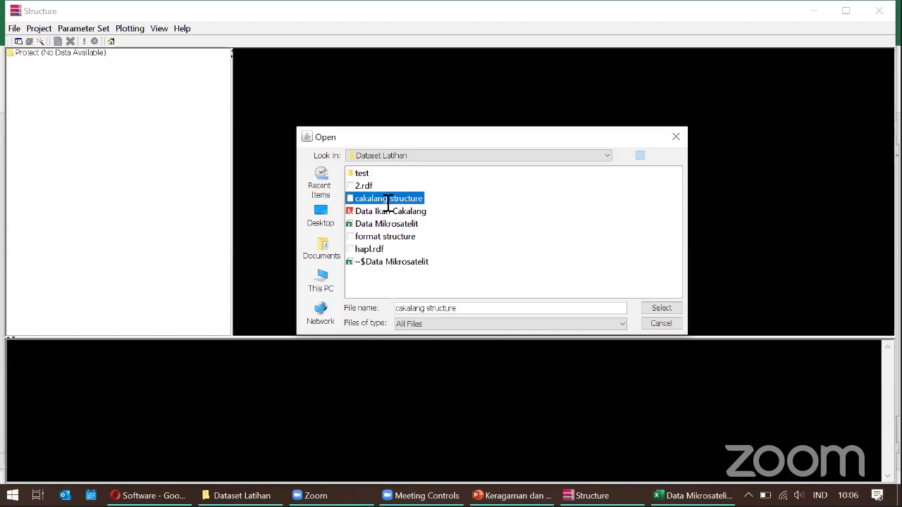
click(477, 210)
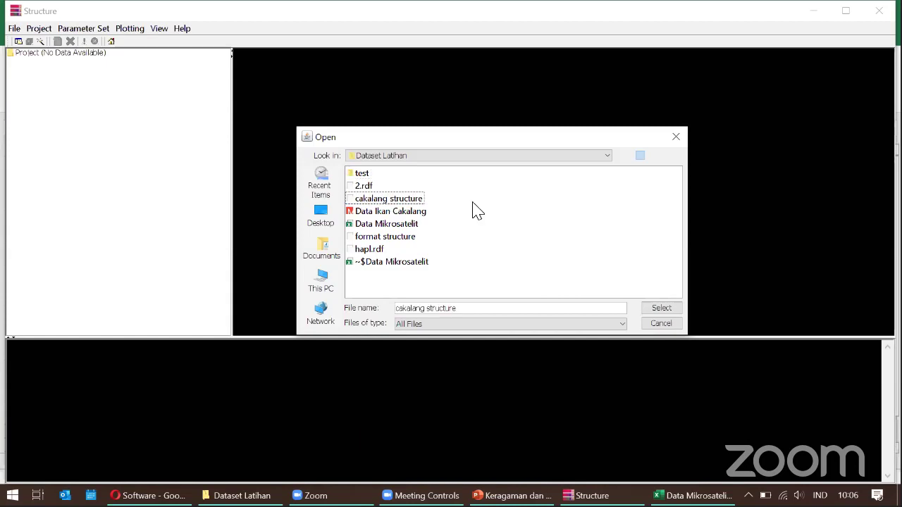
click(412, 199)
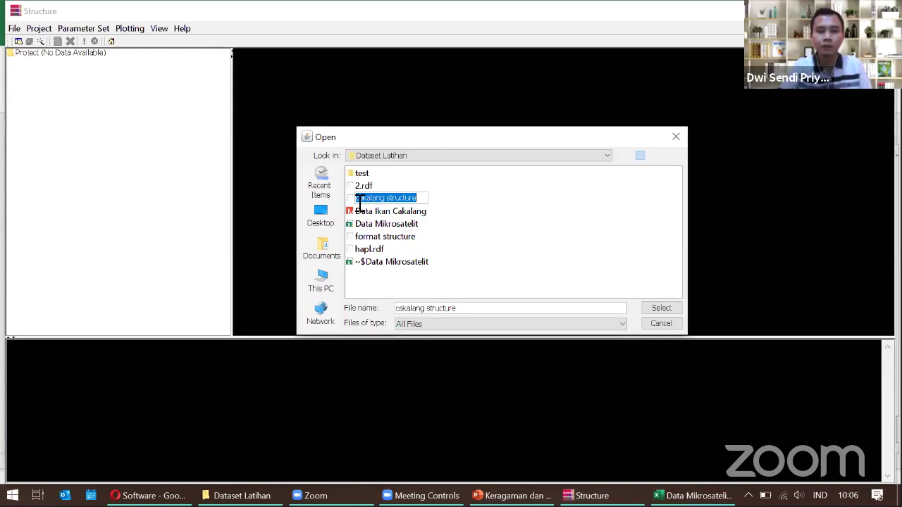
click(660, 309)
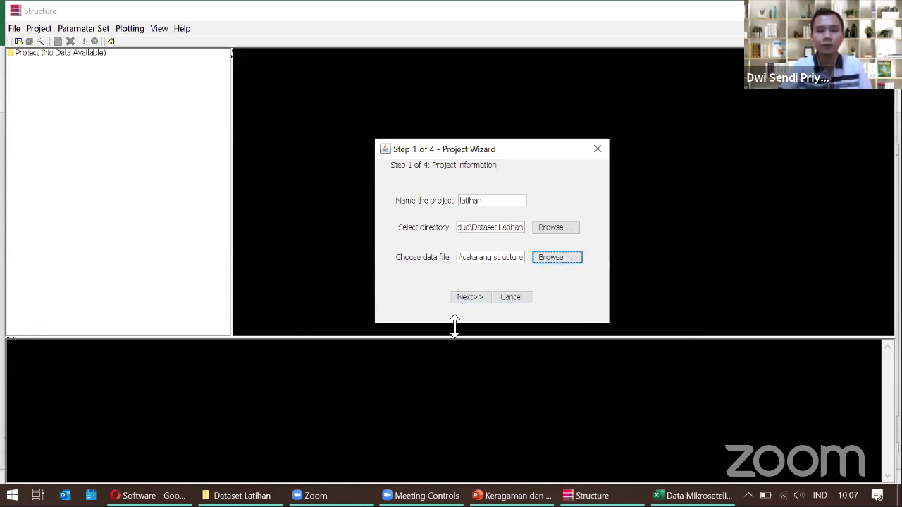
click(470, 298)
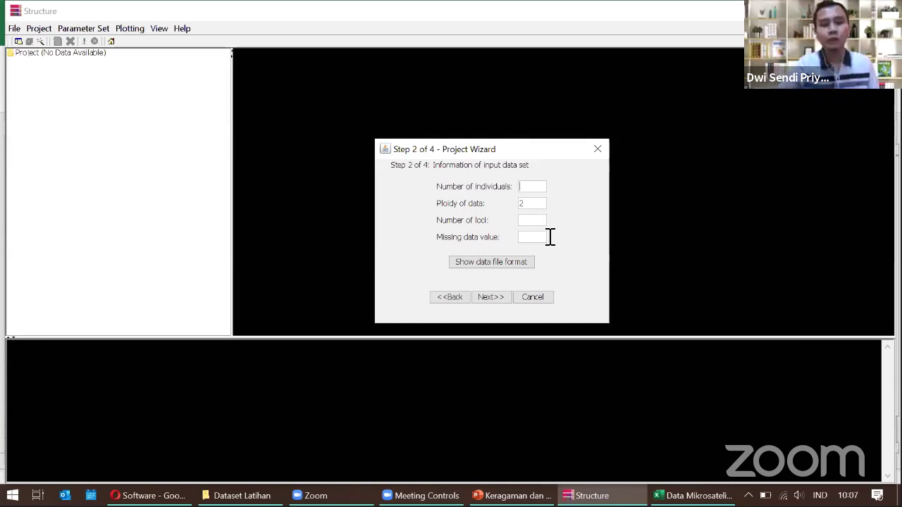
Check the sample count in the Data Mikrosatelit workbook and set the number of individuals to 20 in the Project Wizard.
click(694, 495)
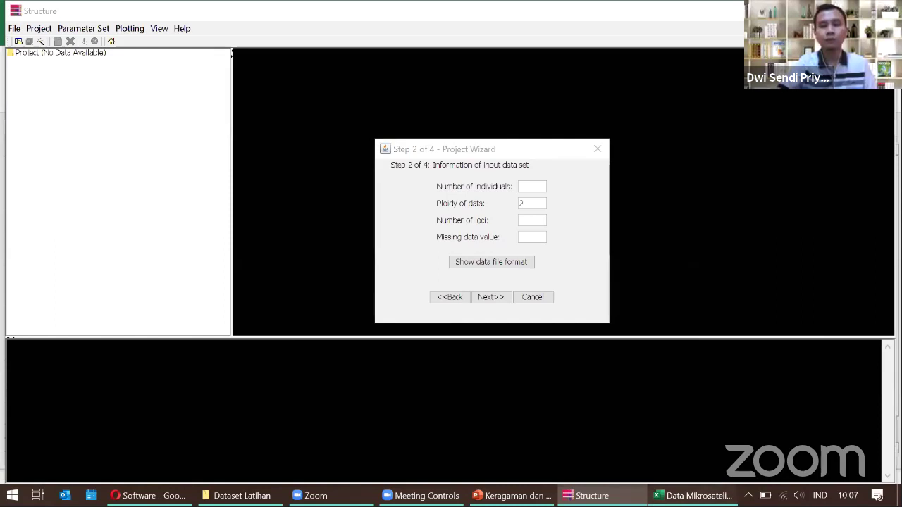
click(107, 164)
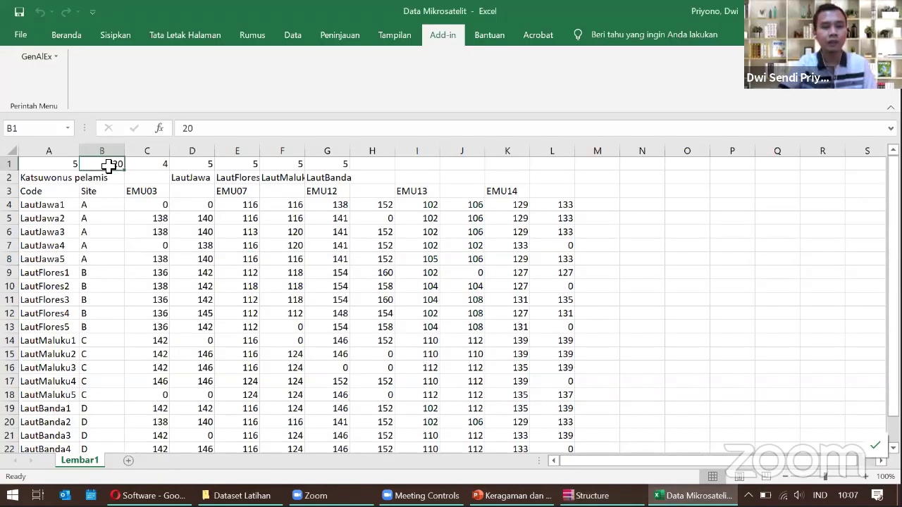
scroll(145, 245, down, 1)
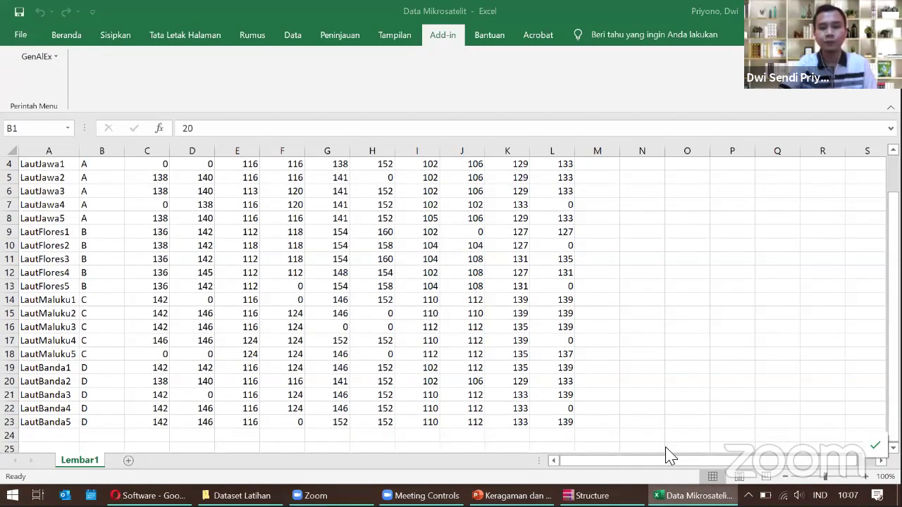
key(alt+Tab)
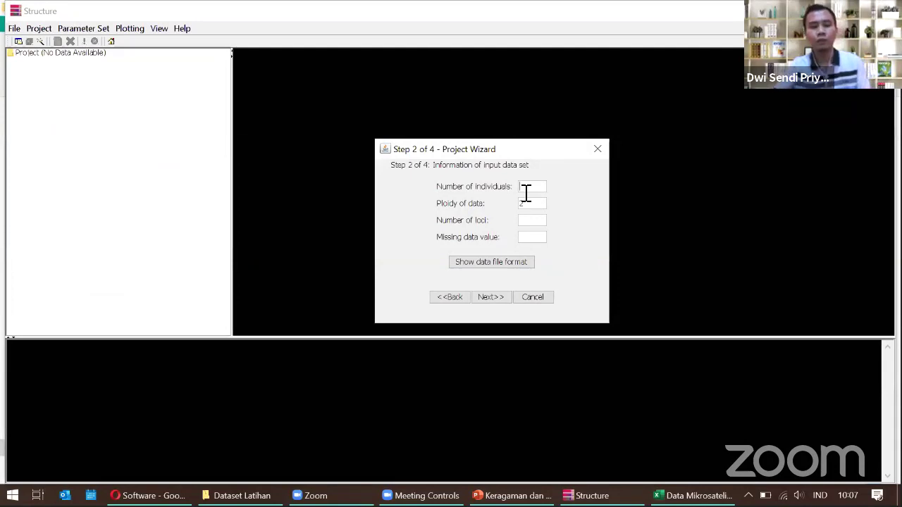
text(20)
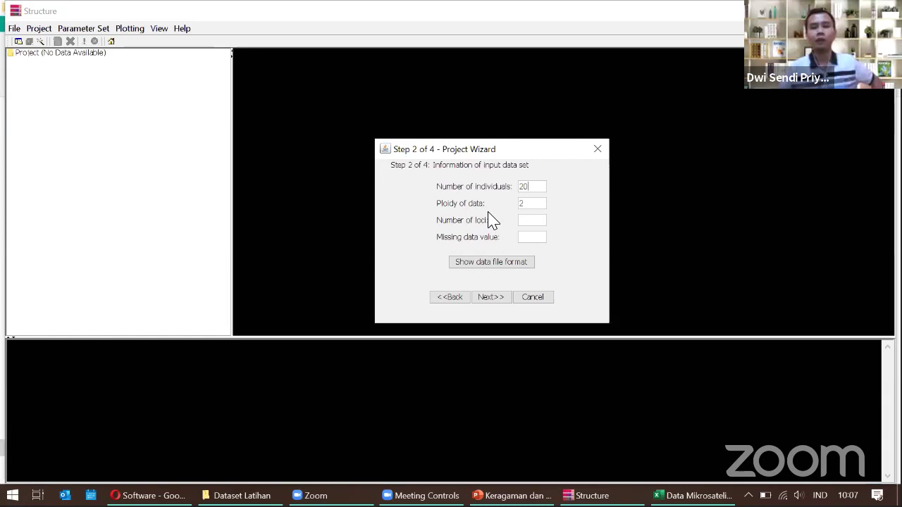
Look through the GenAlEx import and export data formats in the Data Mikrosatelit workbook, and return to Structure's Project Wizard.
click(697, 495)
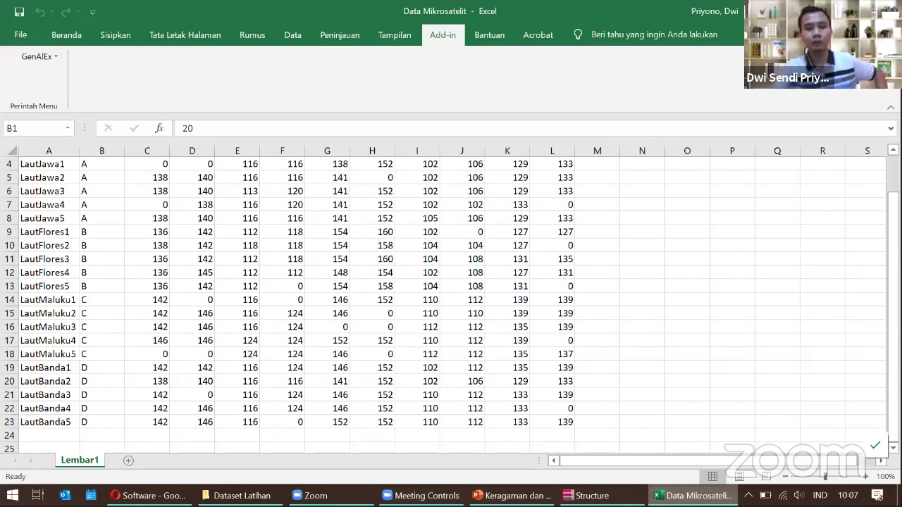
click(54, 62)
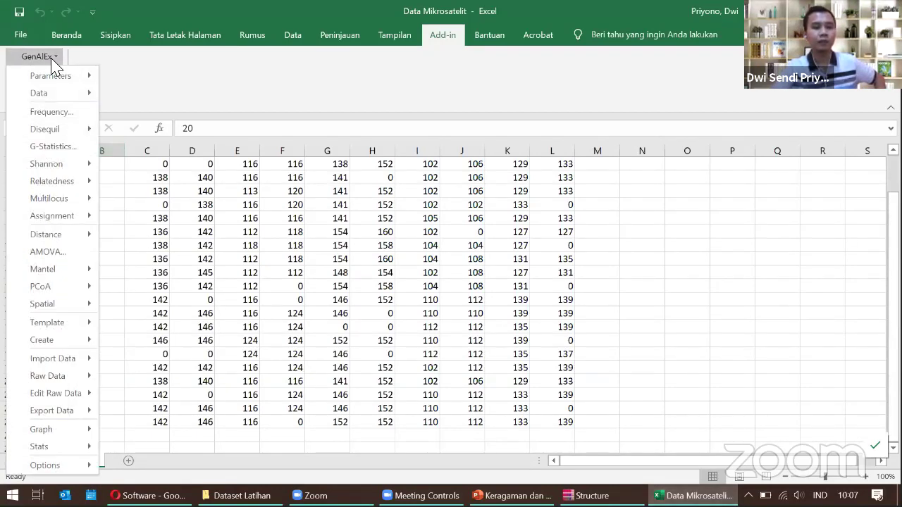
mouse_move(86, 360)
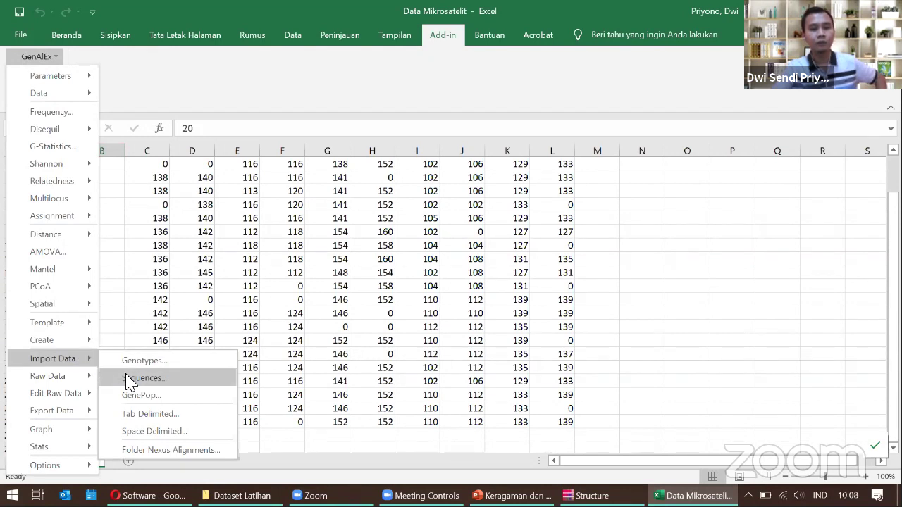
mouse_move(106, 414)
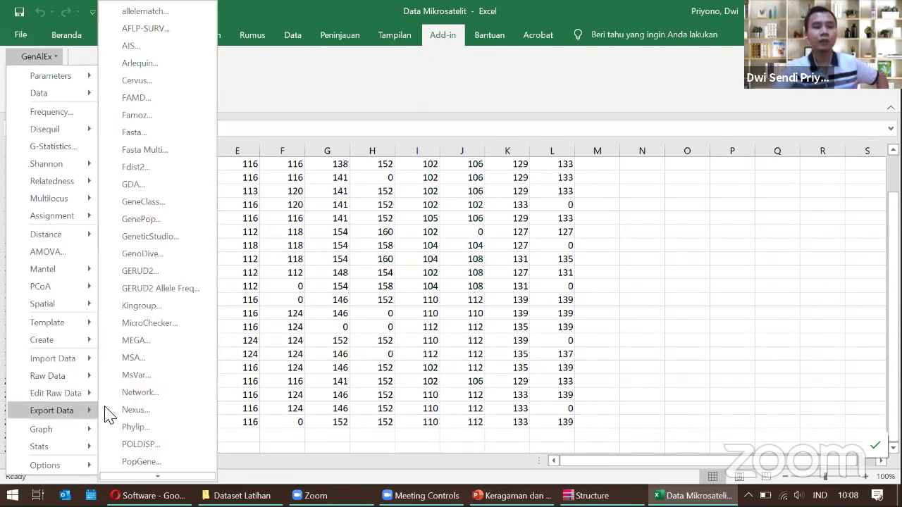
click(694, 495)
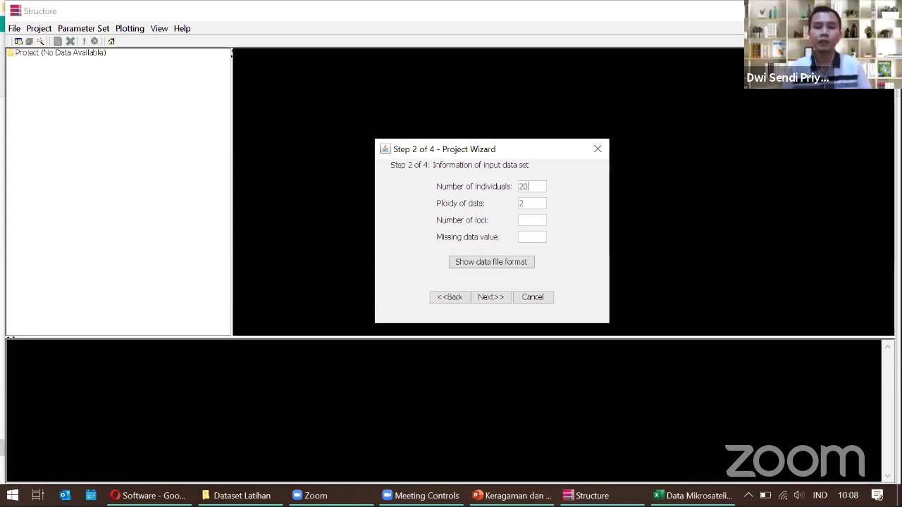
Keep the ploidy at 2, check the loci count in the Data Mikrosatelit workbook, and set the number of loci to 5.
click(531, 204)
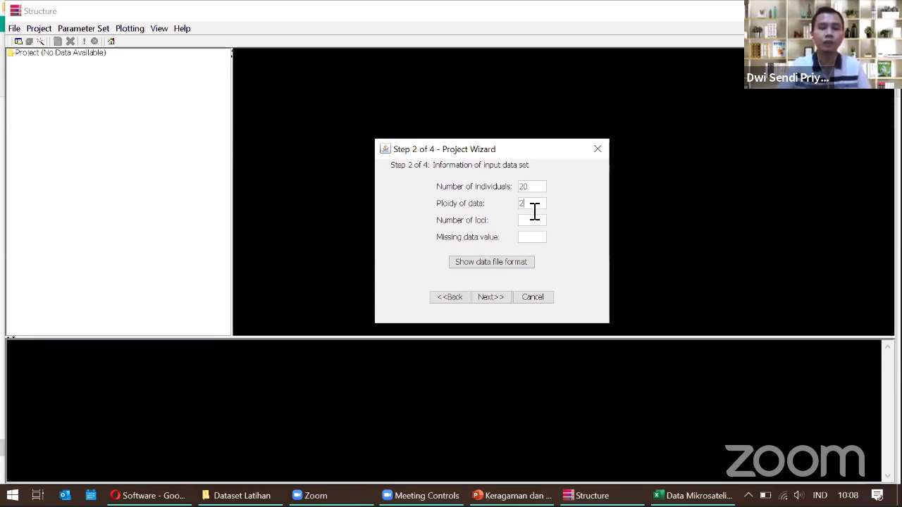
click(535, 225)
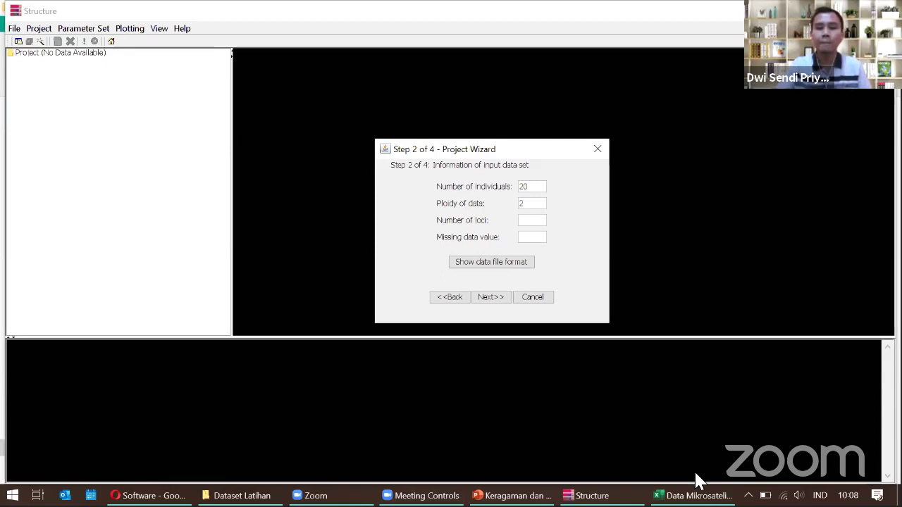
click(694, 495)
scroll(317, 278, up, 1)
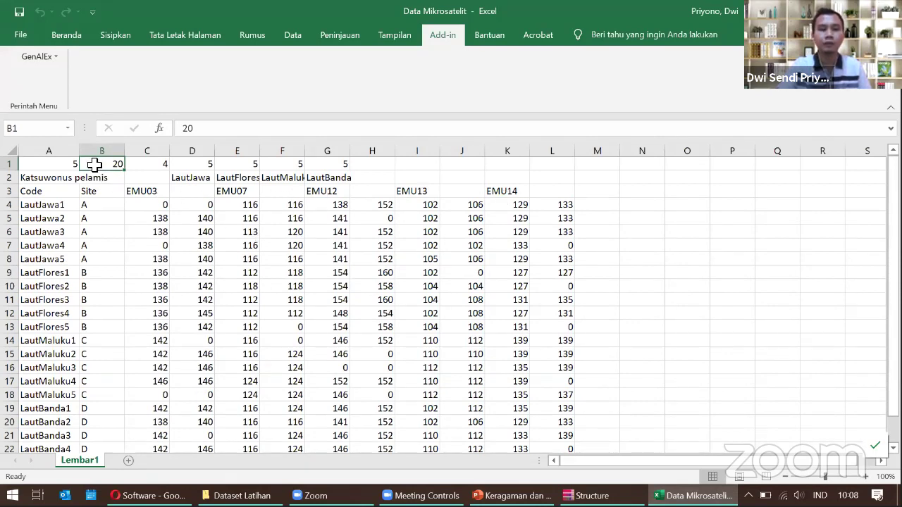
click(74, 165)
key(alt+Tab)
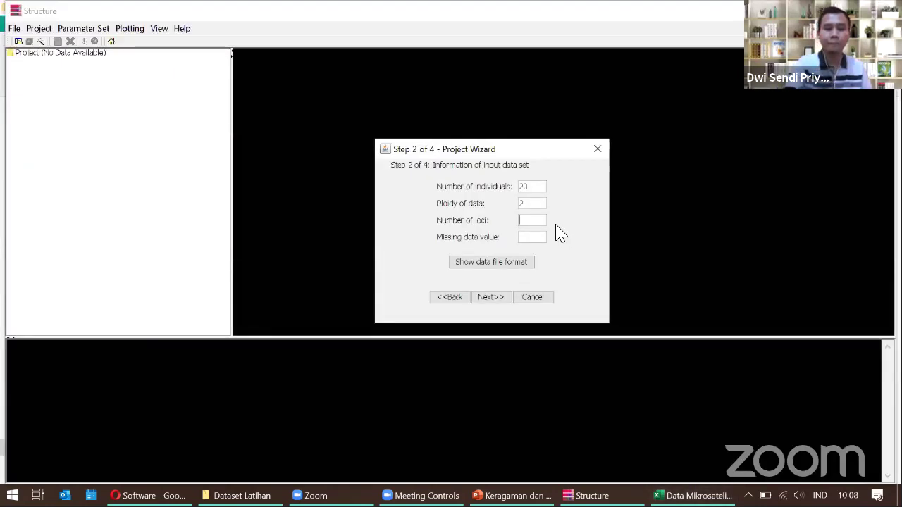
text(5)
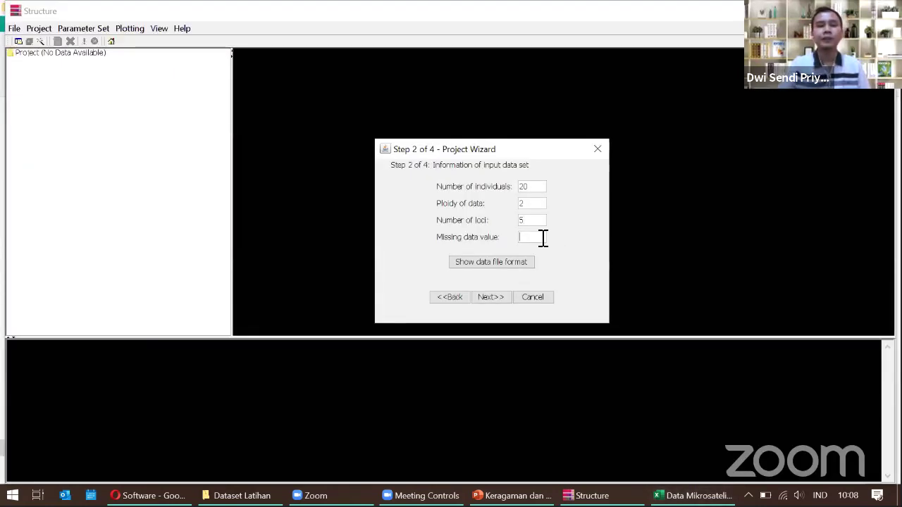
Check how missing alleles are coded in the workbook, set the missing data value to -9, and continue to the data format options.
click(543, 238)
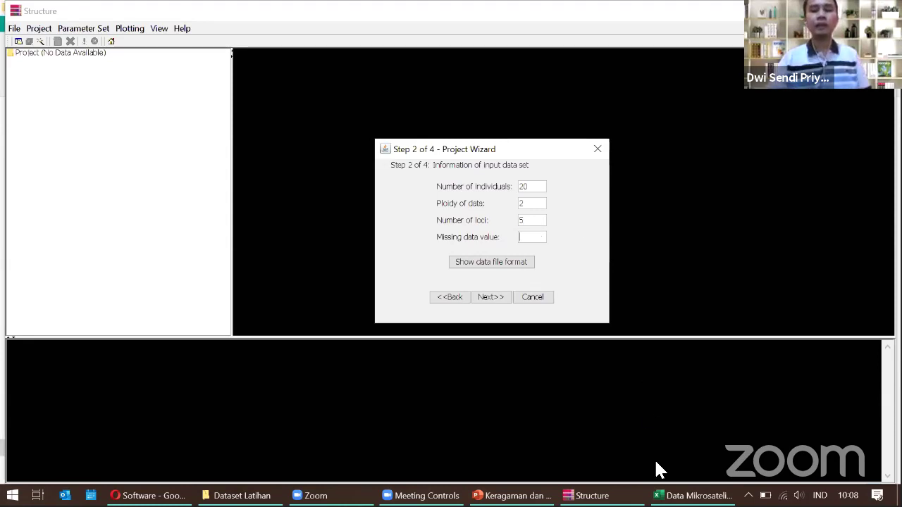
click(677, 495)
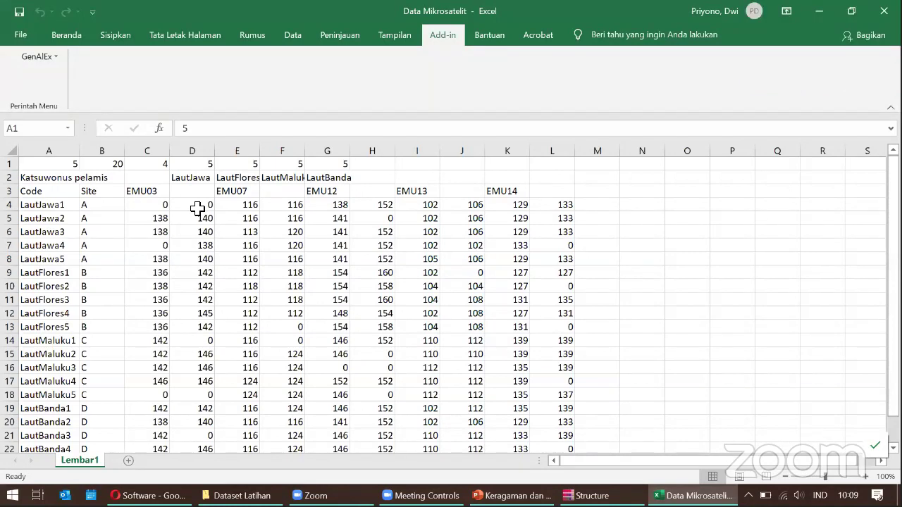
click(168, 205)
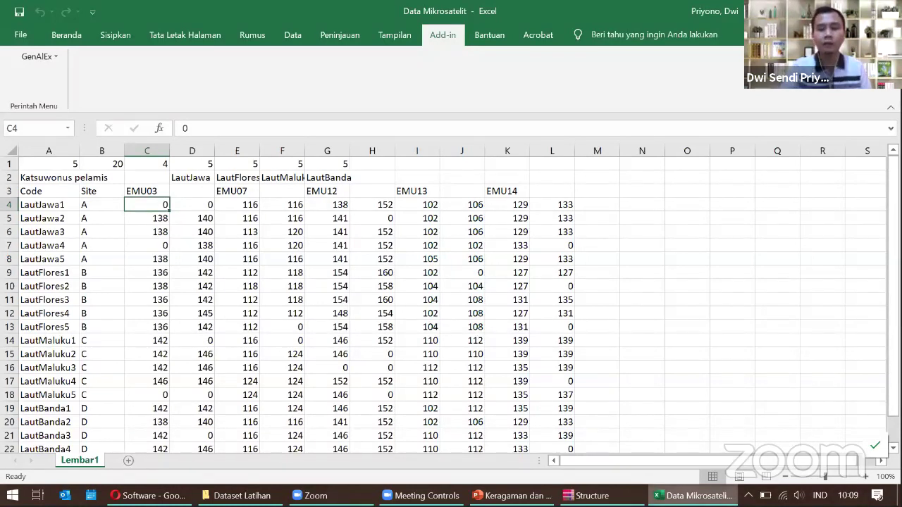
key(alt+Tab)
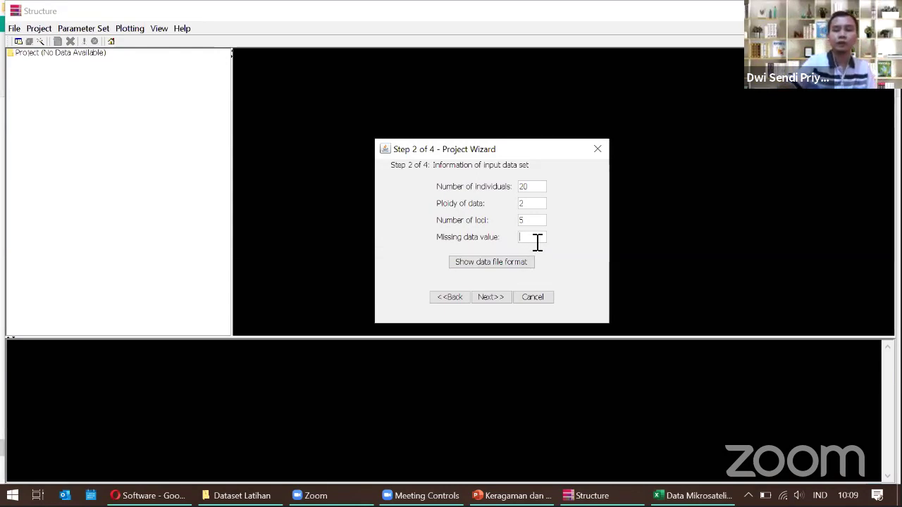
text(-9)
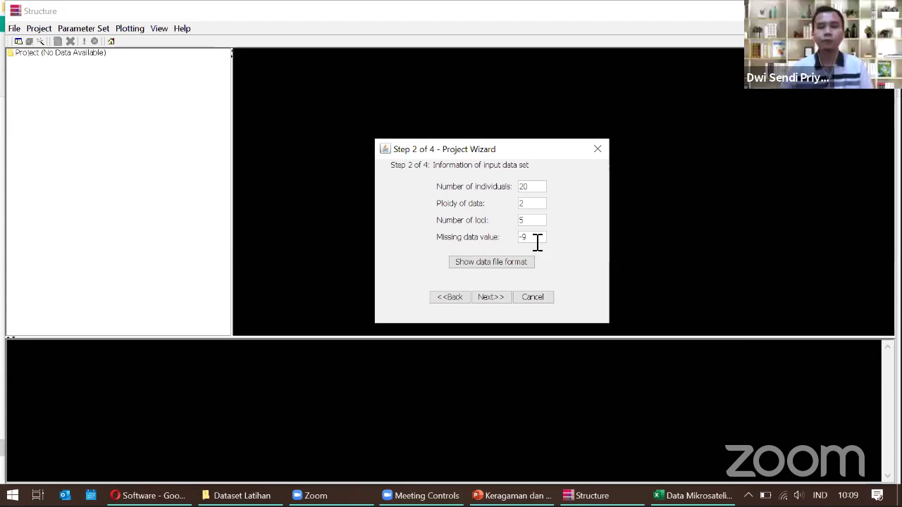
click(493, 299)
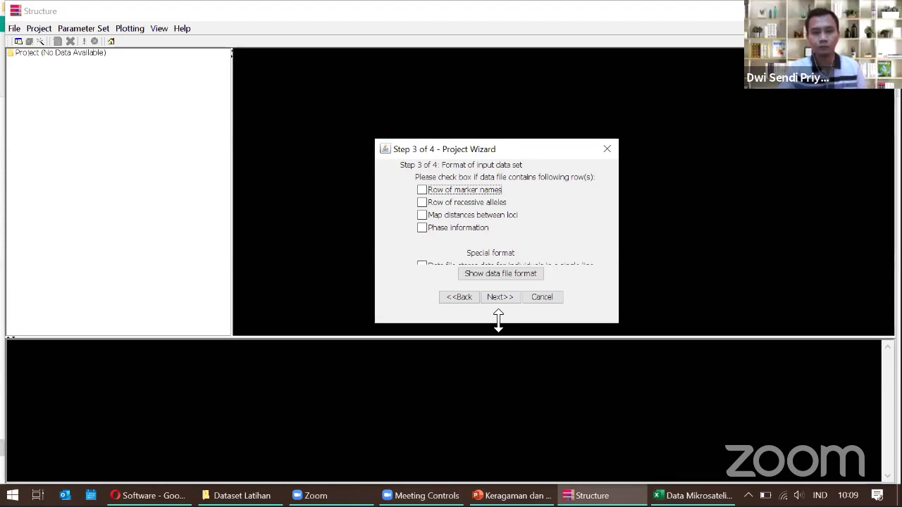
Enlarge the Project Wizard window to show all format options and mark the data file as containing a row of marker names.
drag(498, 320, 504, 334)
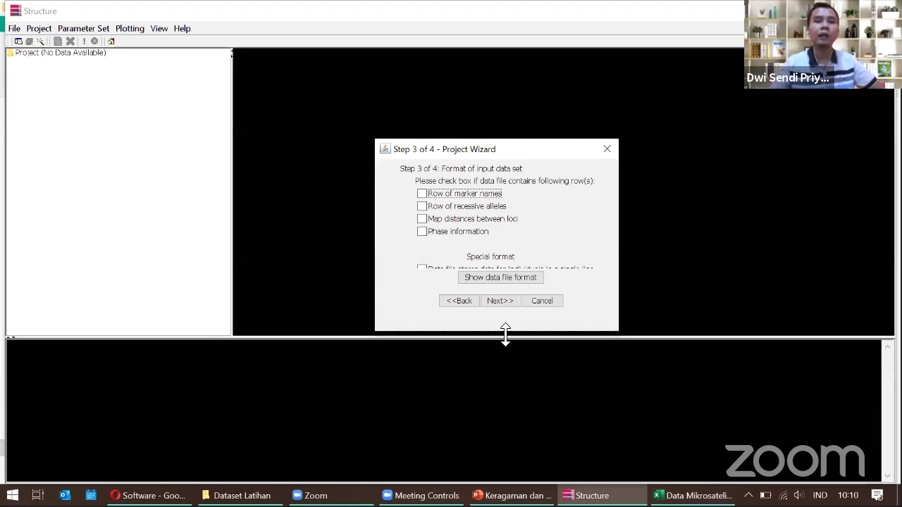
click(422, 194)
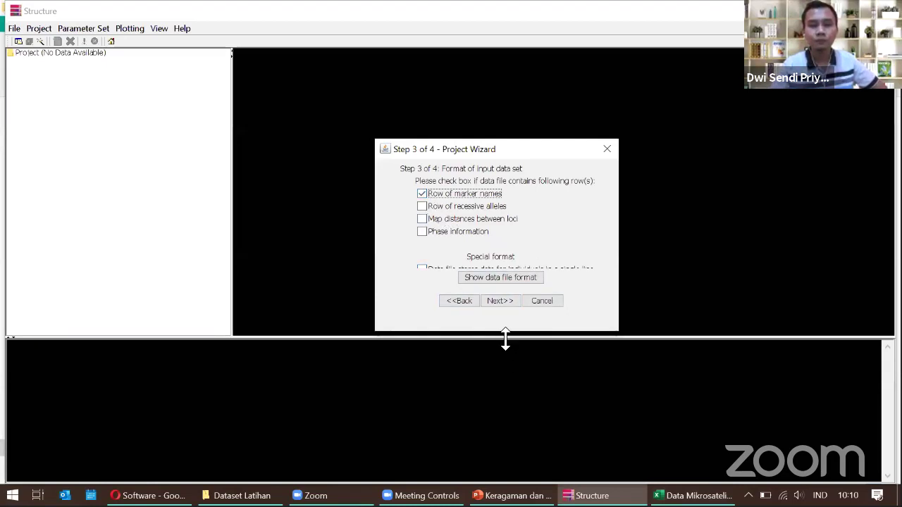
drag(505, 339, 505, 345)
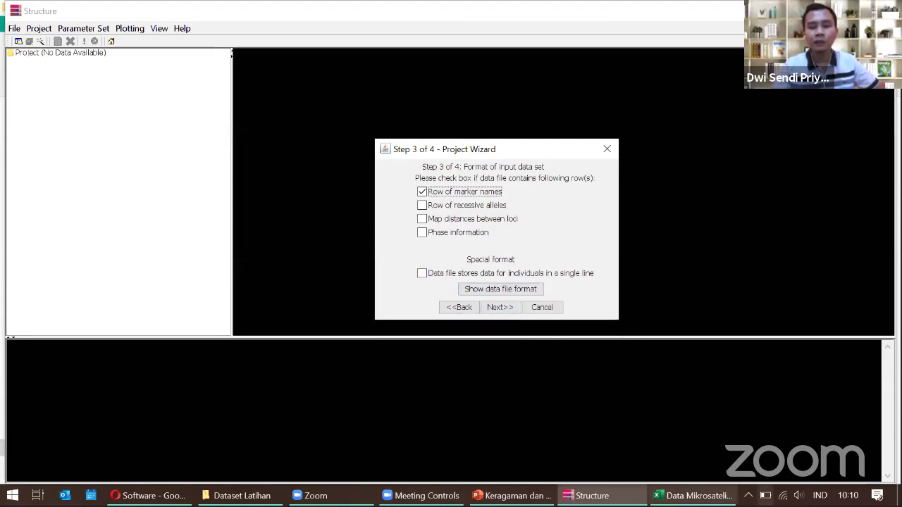
Check the row layout of individuals in the workbook, mark the data file as storing individuals in a single line, and continue.
click(694, 495)
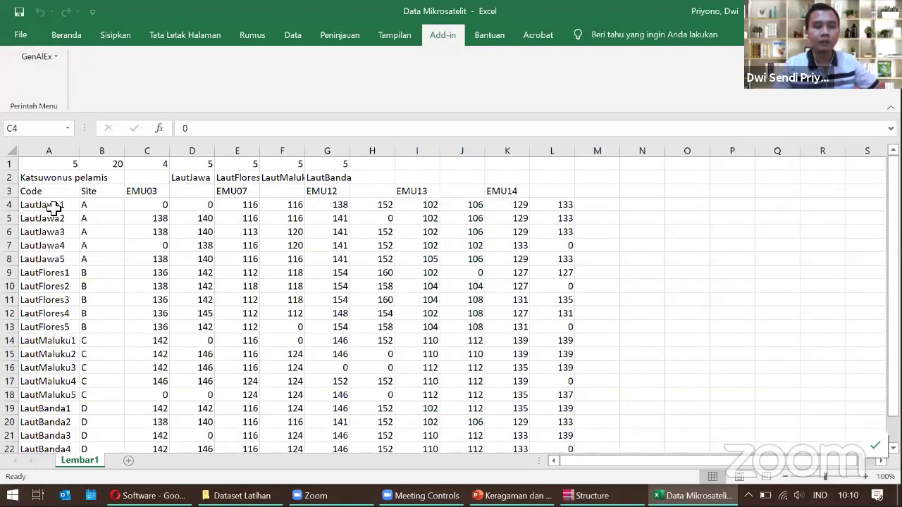
click(54, 204)
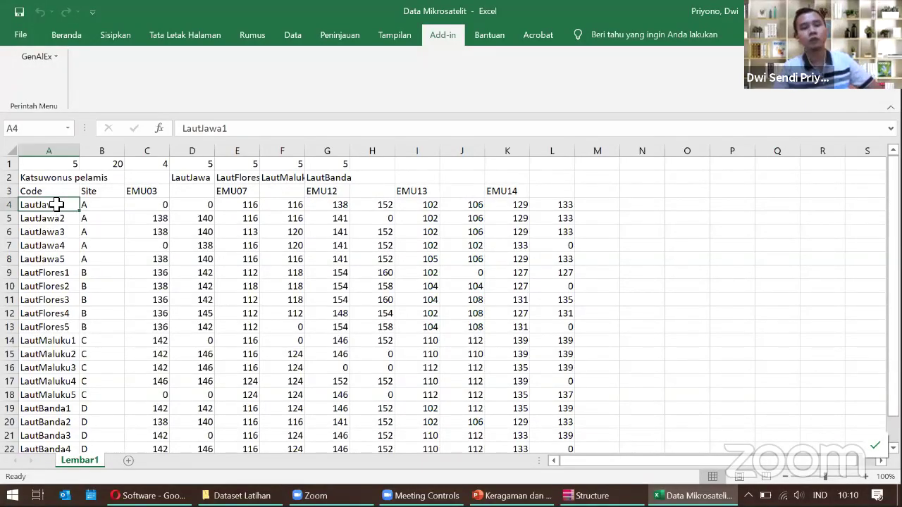
drag(54, 204, 206, 204)
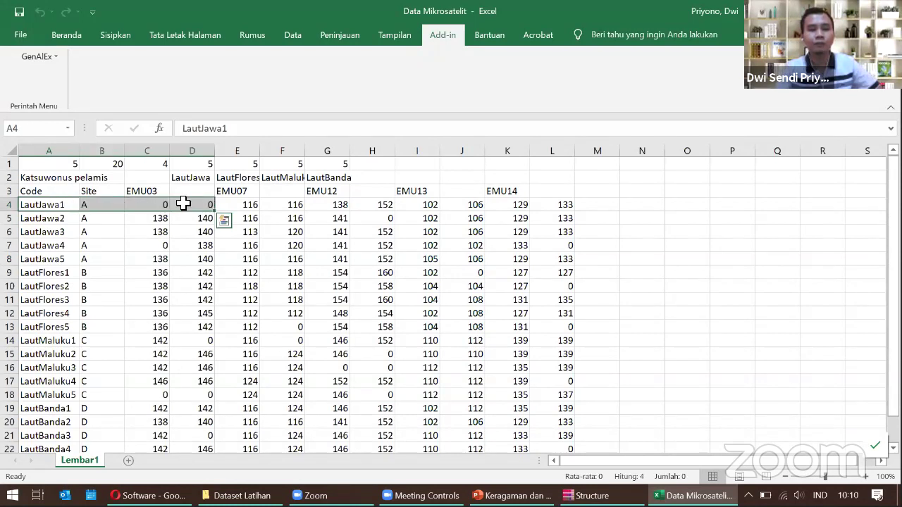
click(148, 205)
click(201, 207)
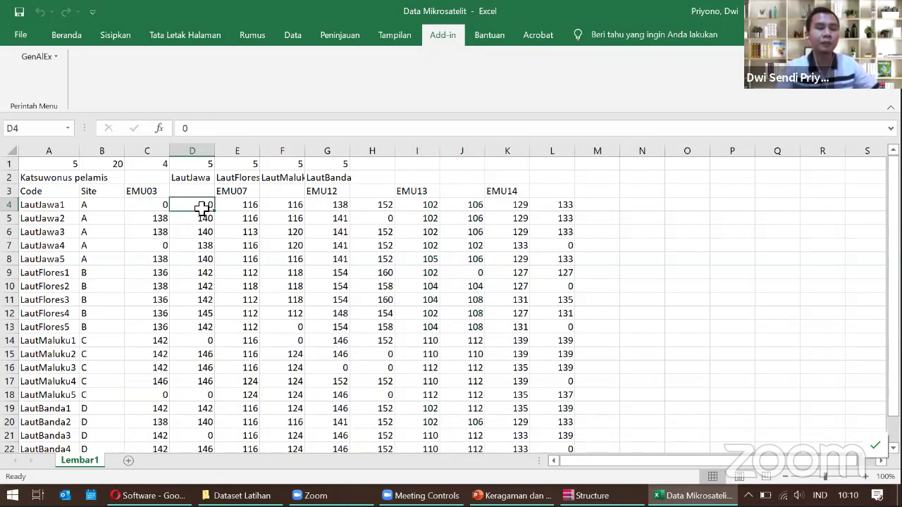
click(54, 206)
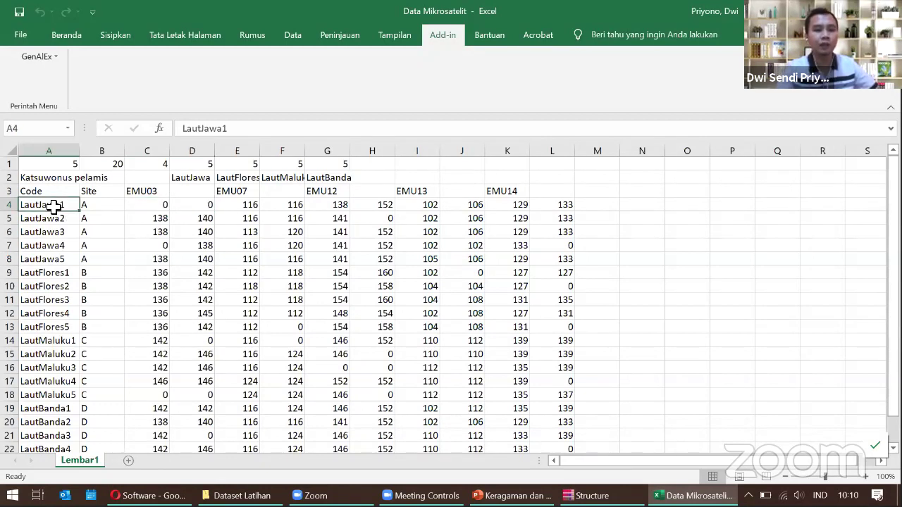
click(154, 205)
click(153, 218)
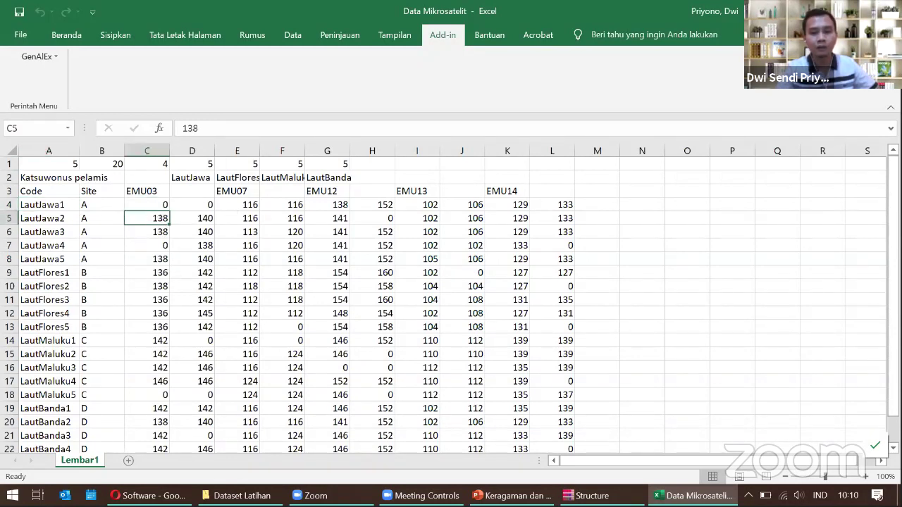
key(alt+Tab)
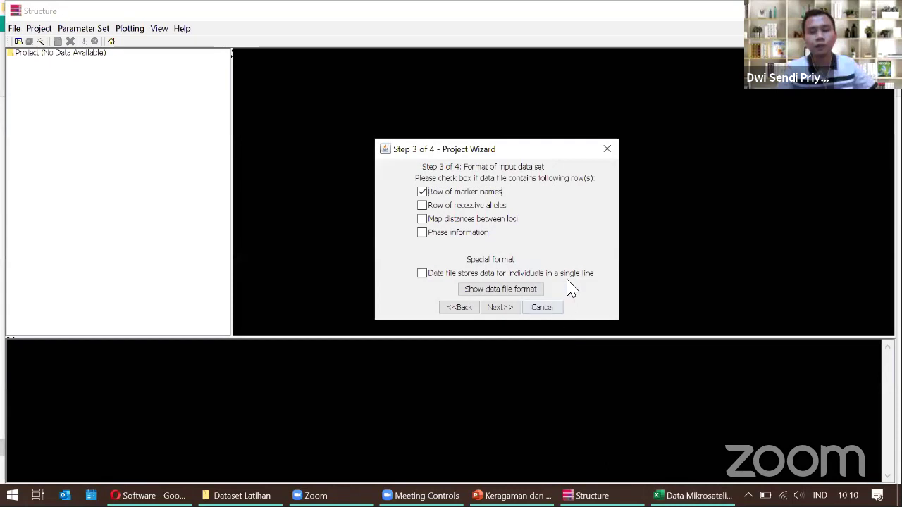
click(423, 274)
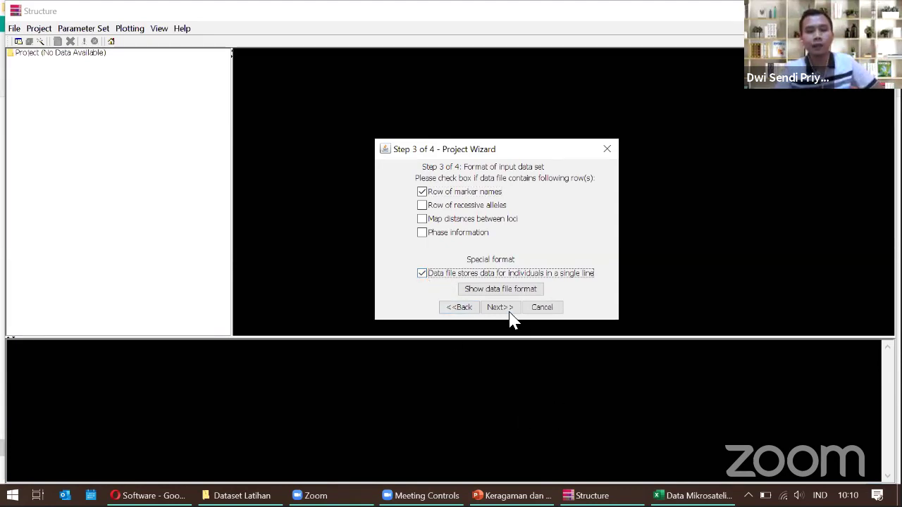
click(506, 308)
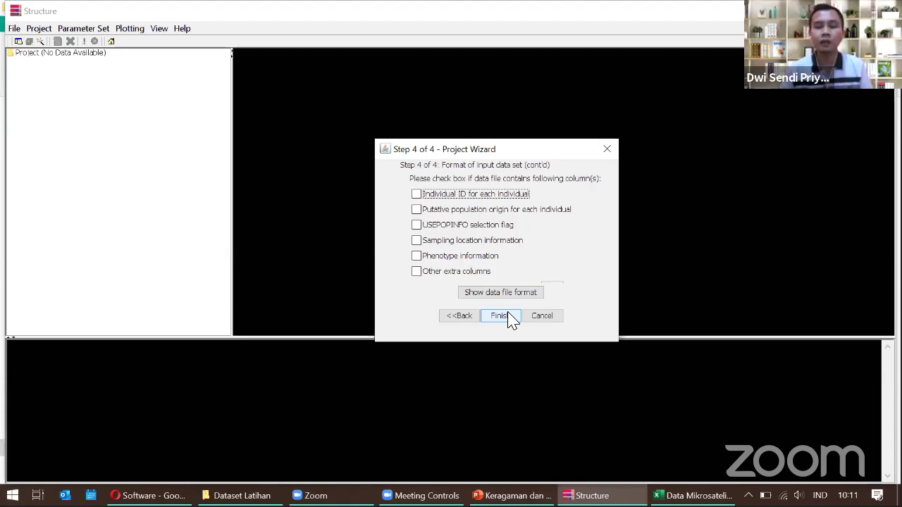
Check the columns in the Data Mikrosatelit workbook and mark the data file as containing an individual ID for each individual.
click(694, 495)
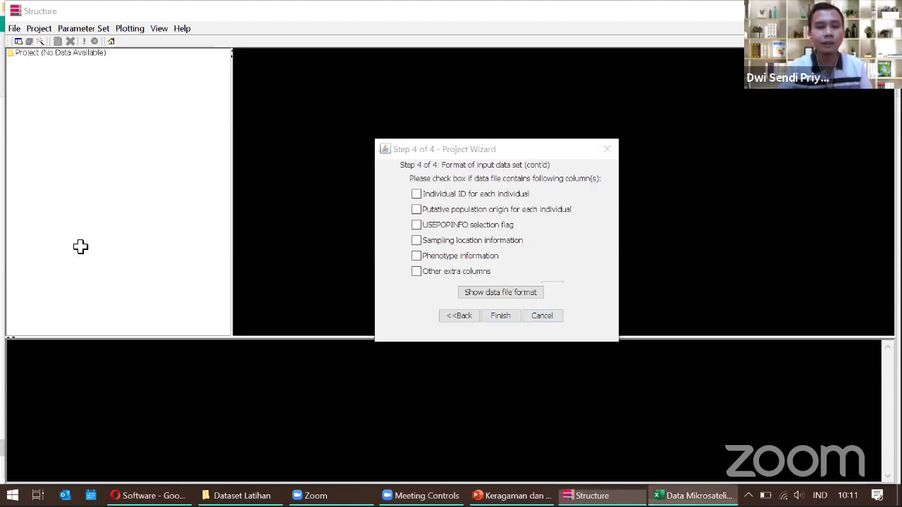
click(694, 495)
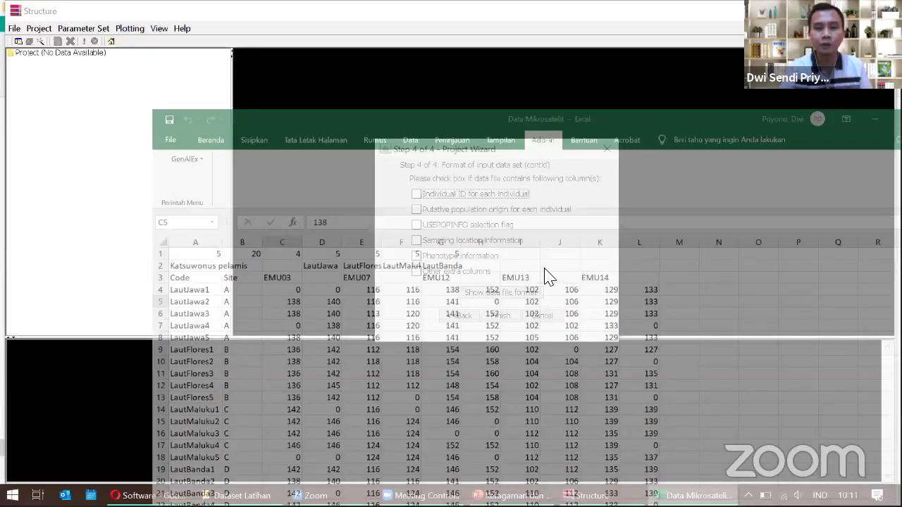
click(416, 195)
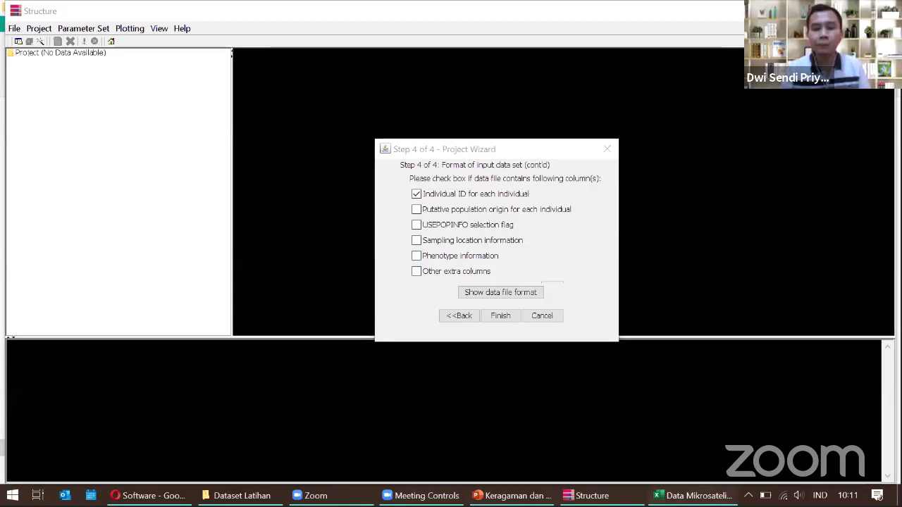
Mark the data file as containing the putative population origin for each individual and check it against the workbook's Site column.
key(alt+Tab)
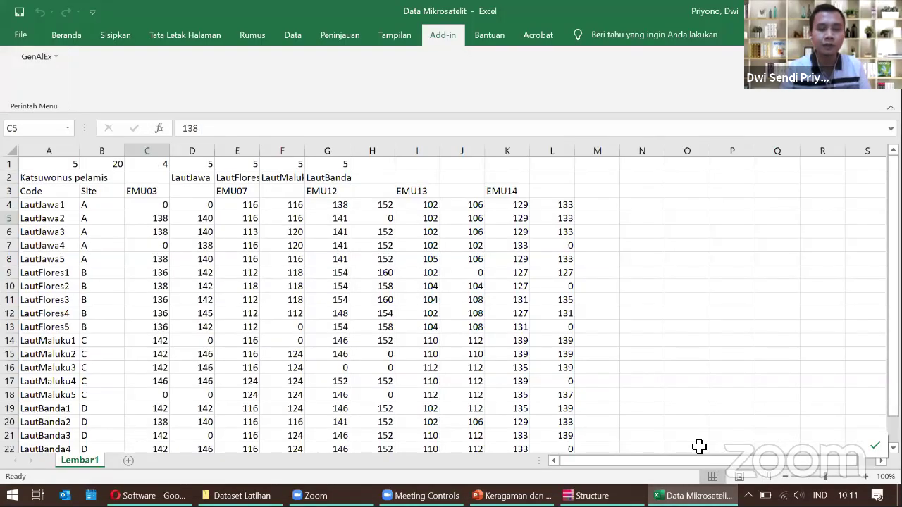
key(alt+Tab)
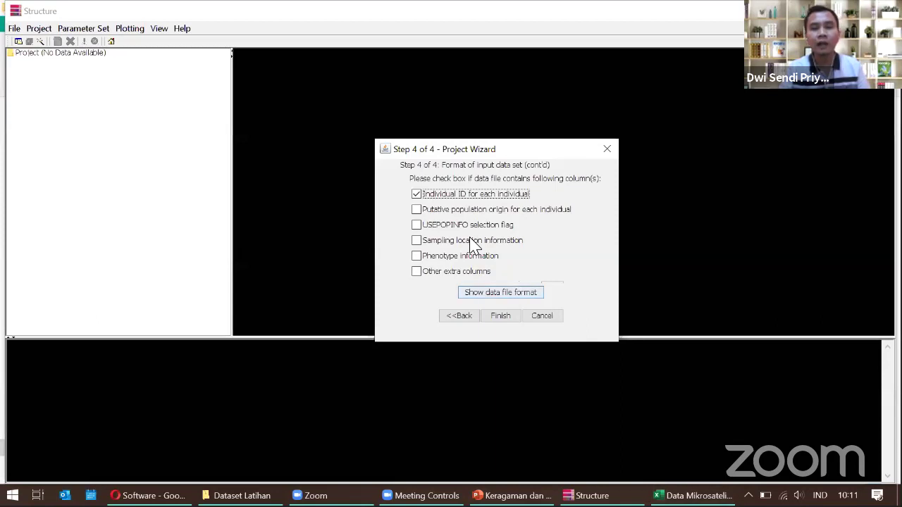
click(416, 210)
click(694, 496)
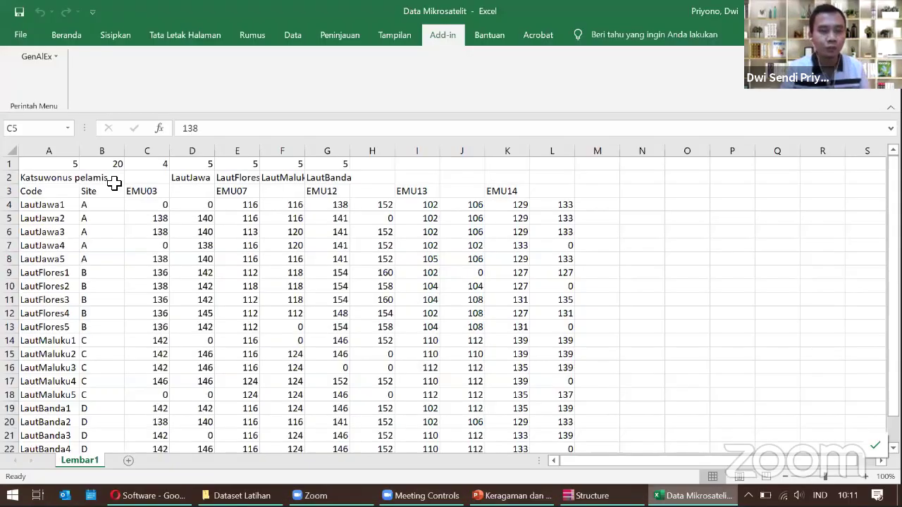
click(99, 150)
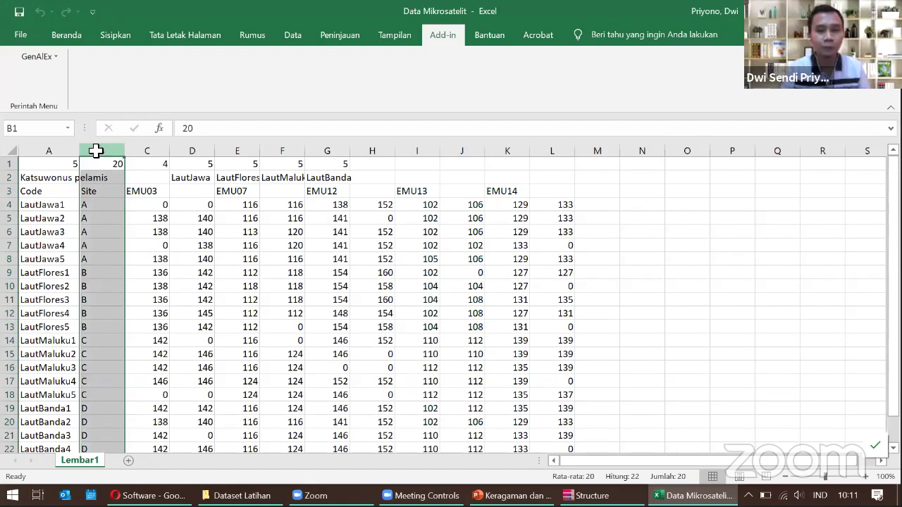
click(589, 495)
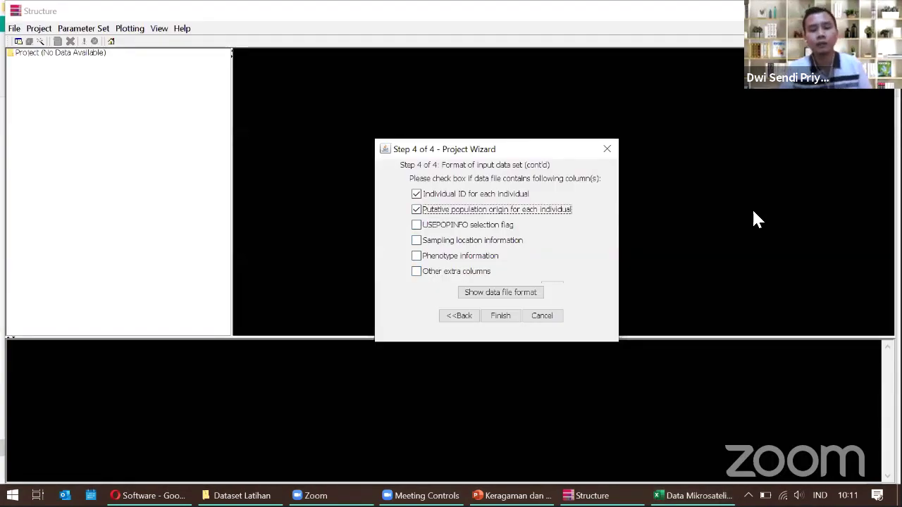
Mark the data file as containing the USEPOPINFO selection flag, finish the wizard, and proceed with building the latihan project.
click(416, 225)
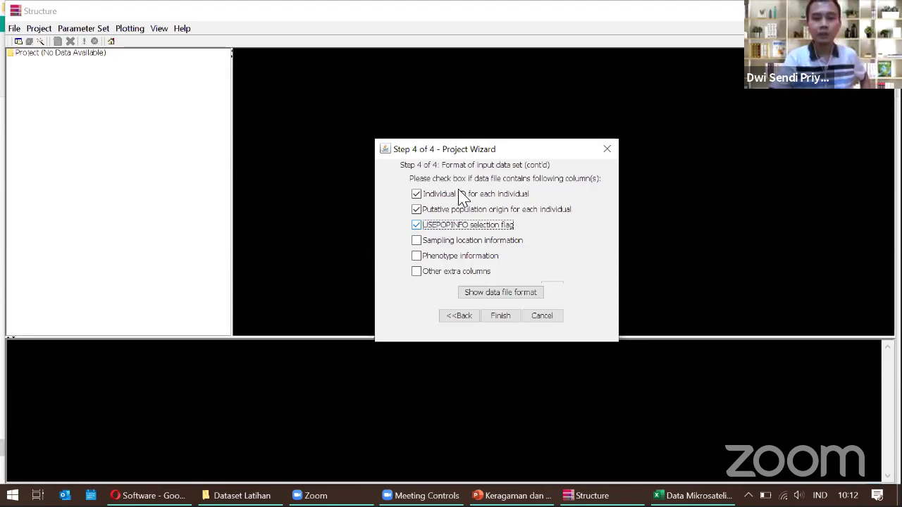
click(498, 317)
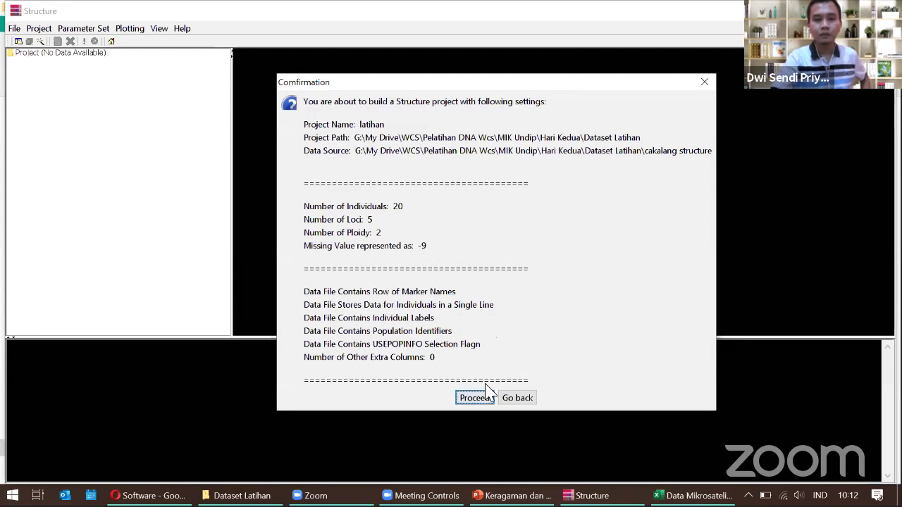
click(481, 394)
Widen the Label column of the project data table so the full individual names can be read.
click(501, 215)
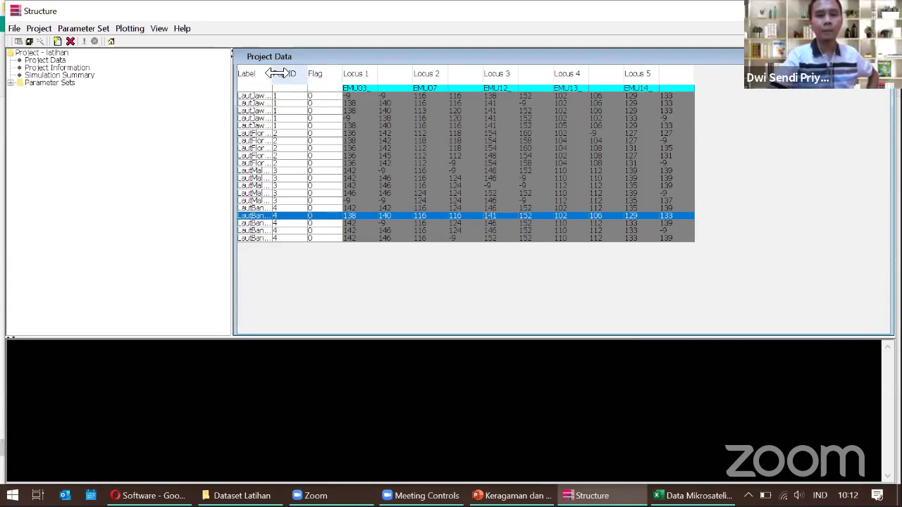
drag(273, 74, 318, 73)
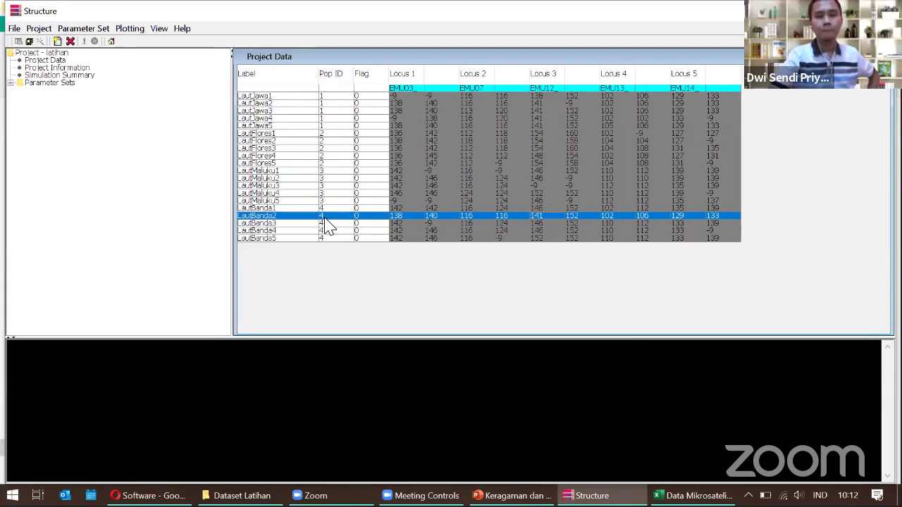
click(330, 238)
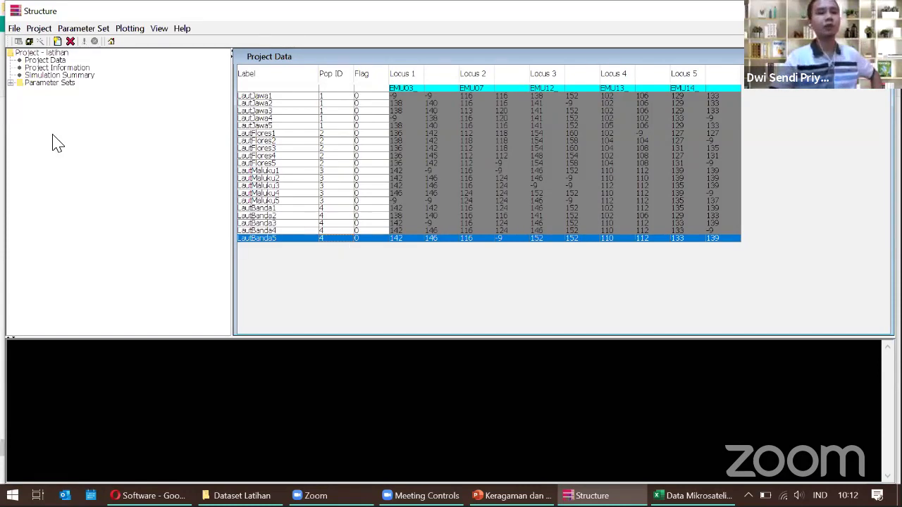
click(134, 33)
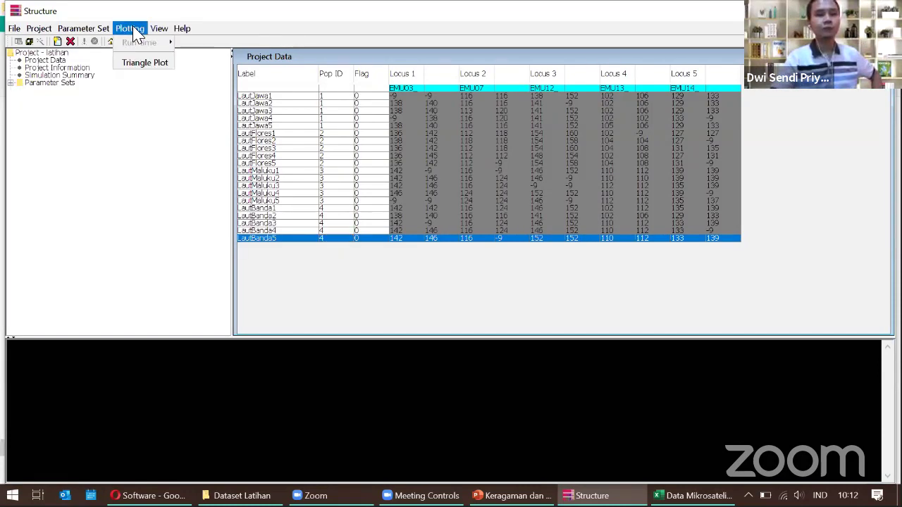
mouse_move(158, 32)
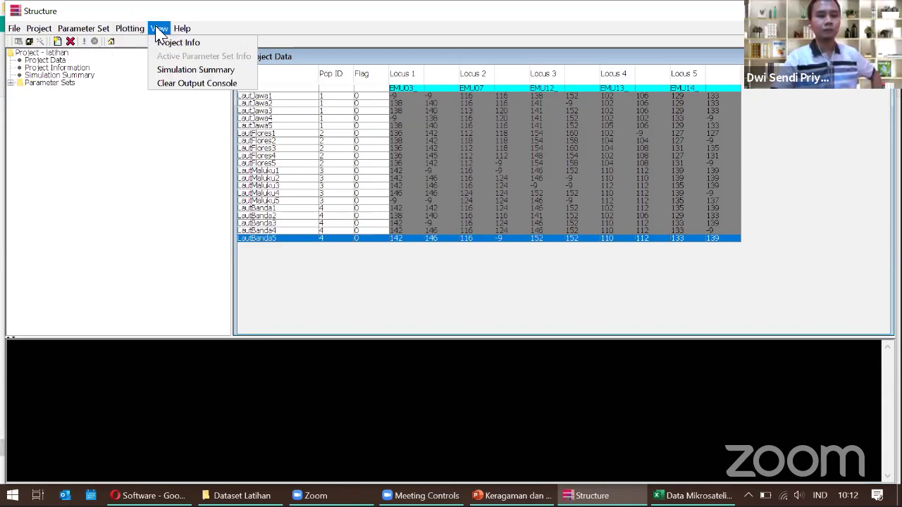
mouse_move(67, 33)
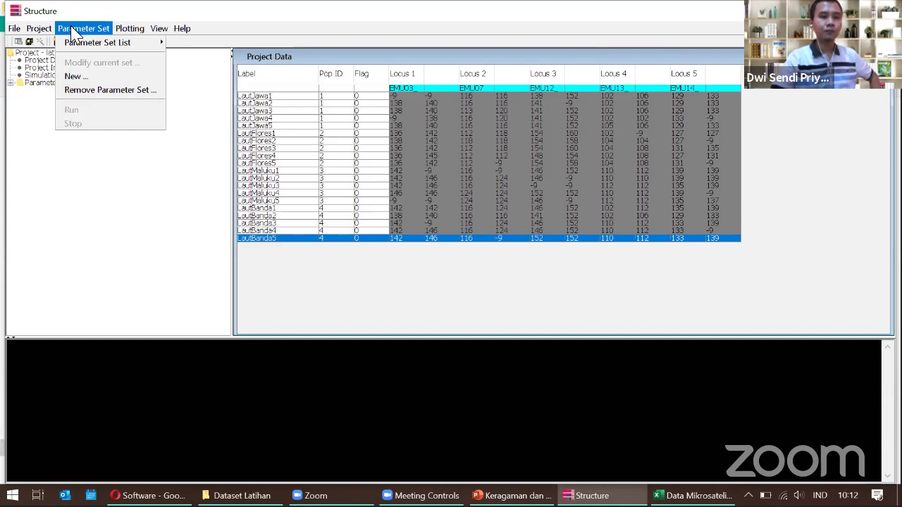
mouse_move(88, 48)
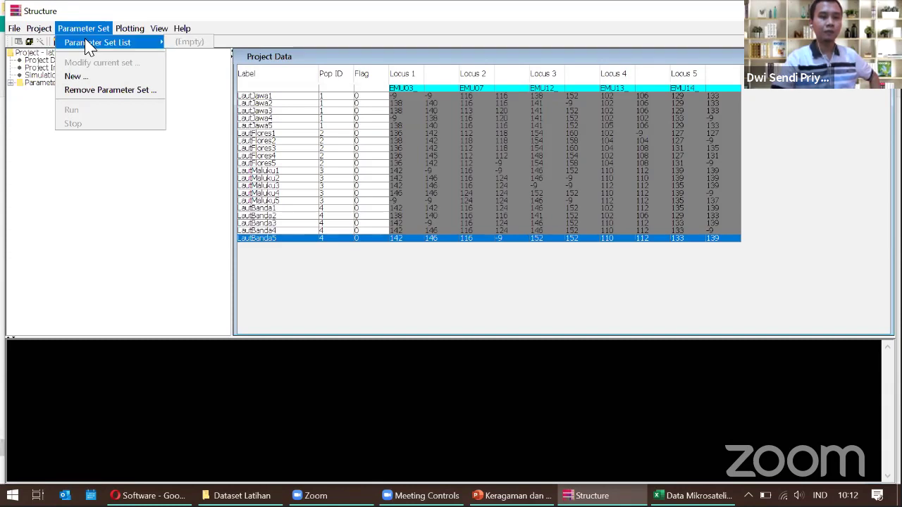
mouse_move(14, 34)
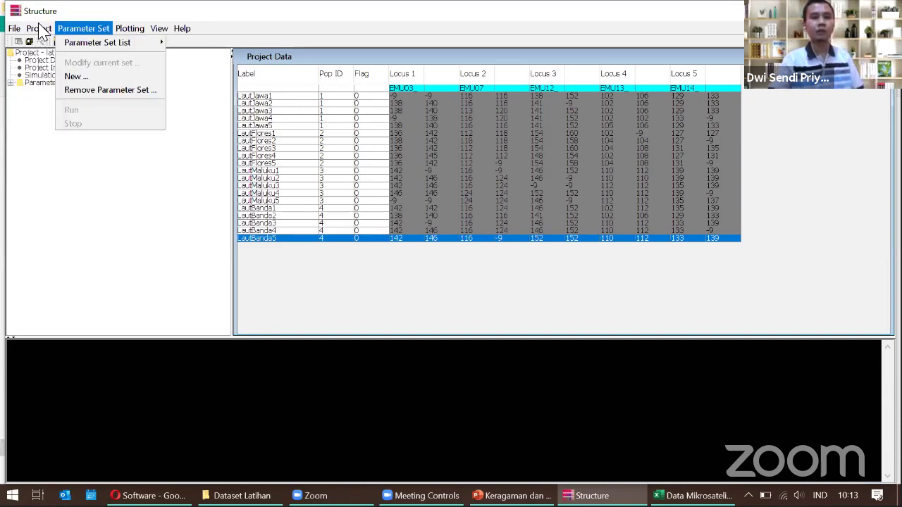
click(395, 193)
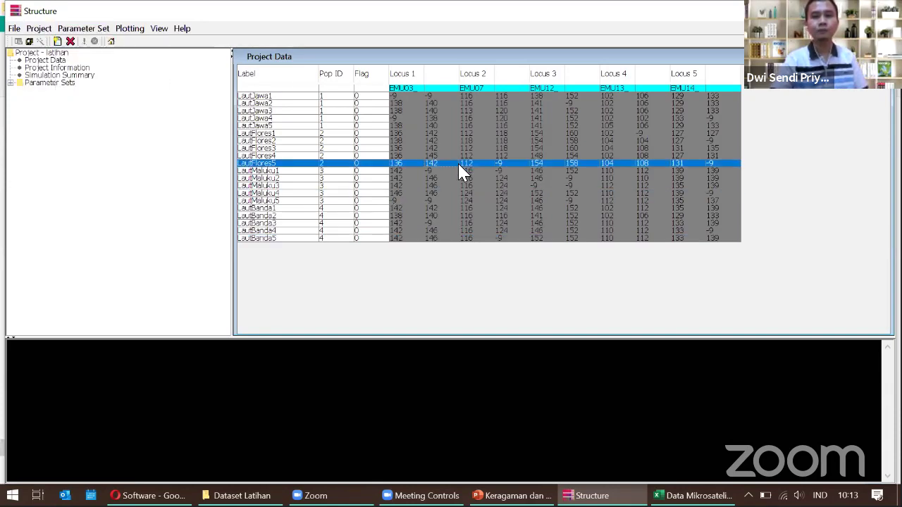
click(426, 165)
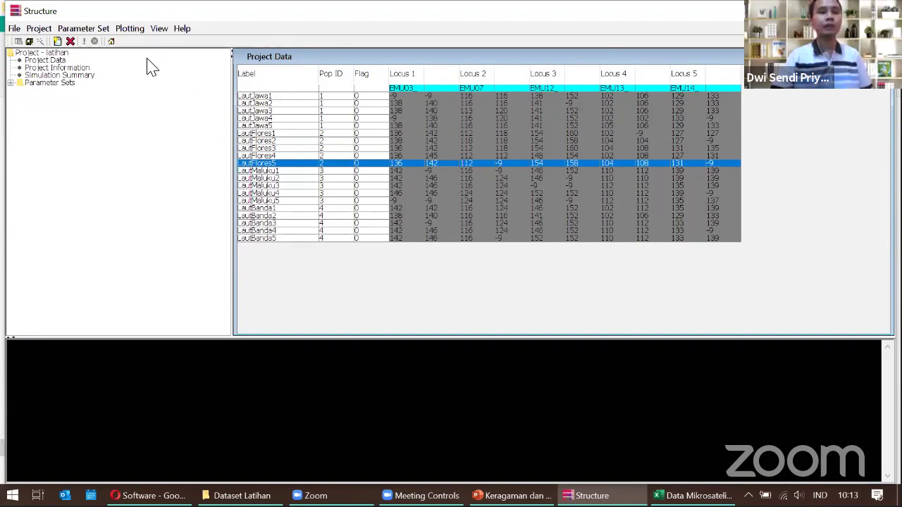
Start a new parameter set with 100000 MCMC reps after burnin and a burnin period length of 25000.
click(84, 29)
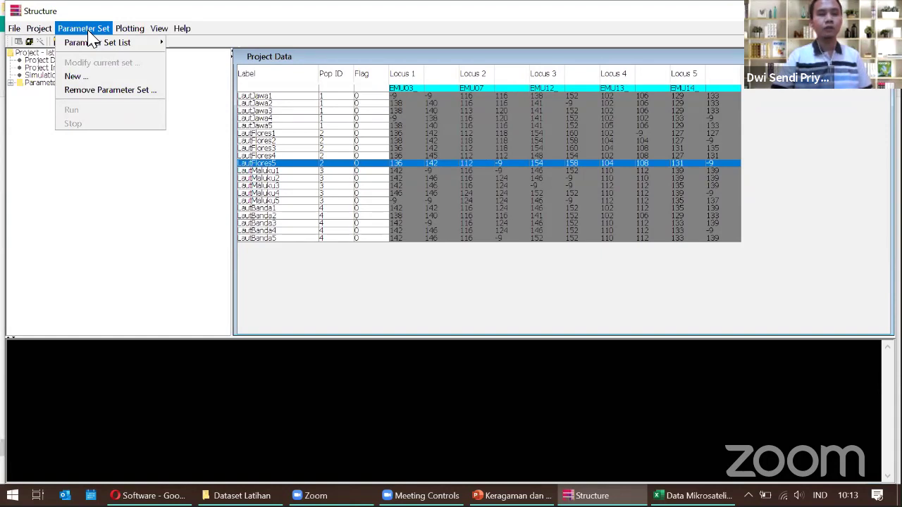
click(77, 76)
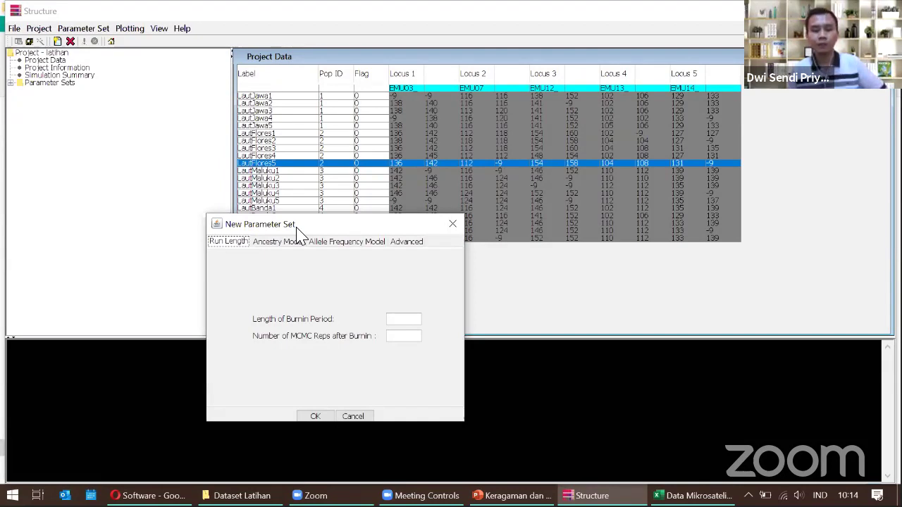
click(419, 336)
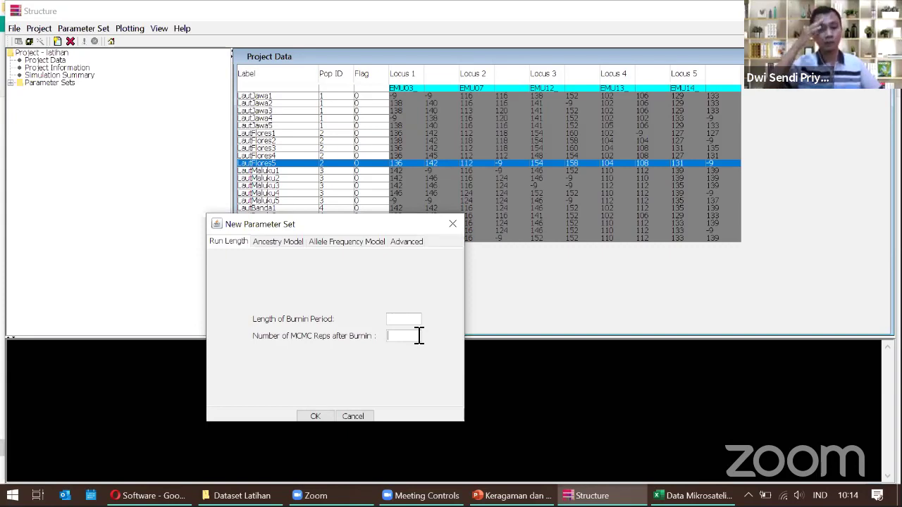
text(1)
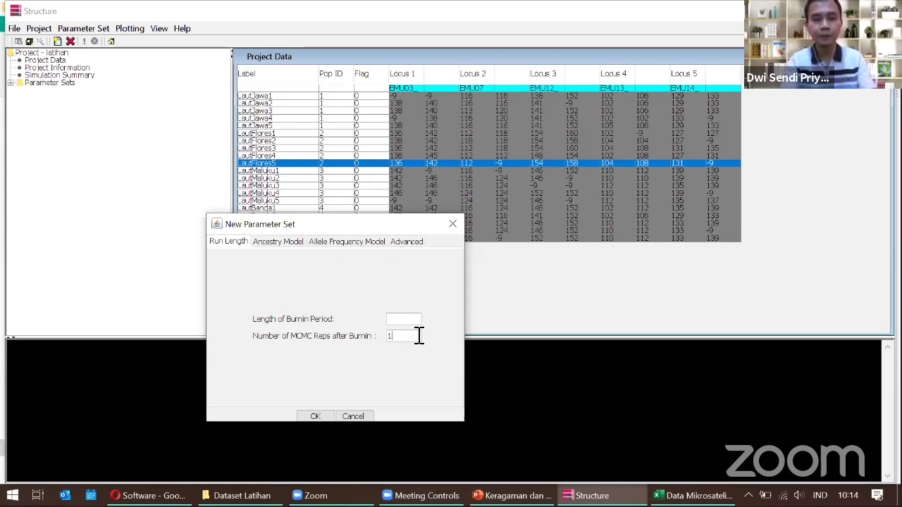
text(00000)
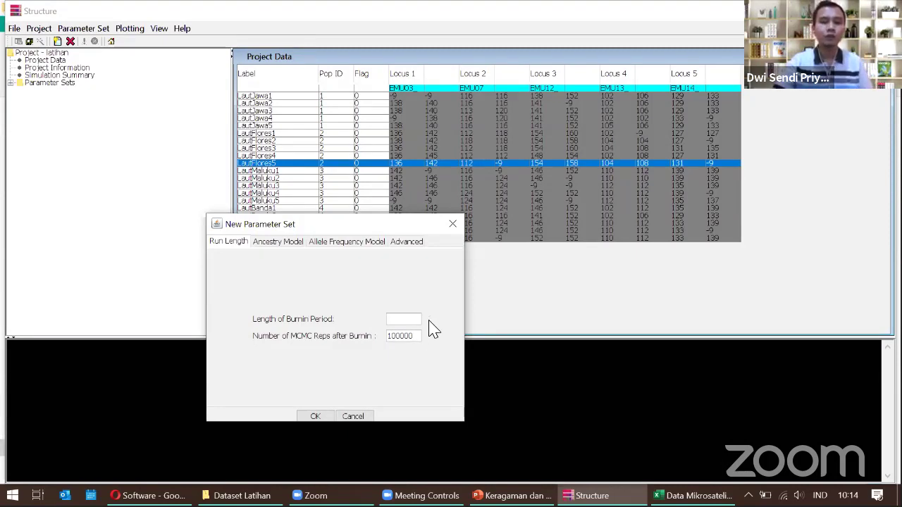
click(420, 318)
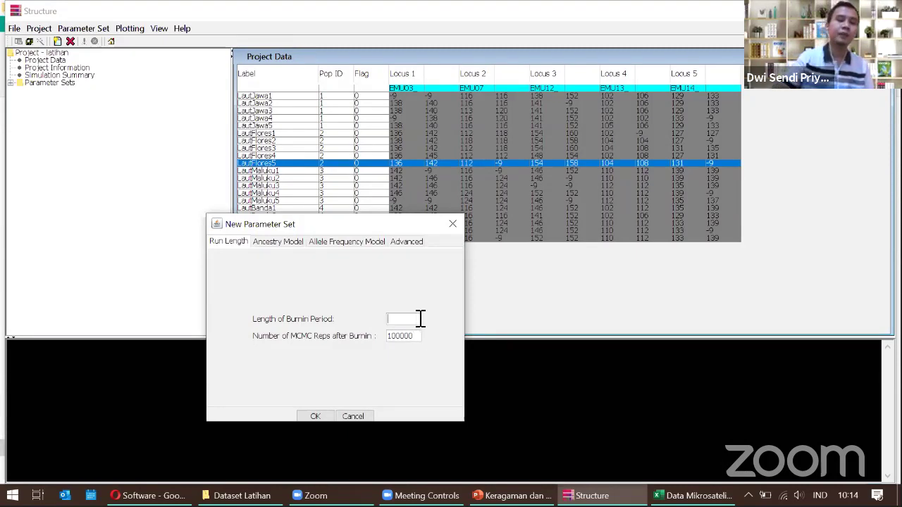
text(250)
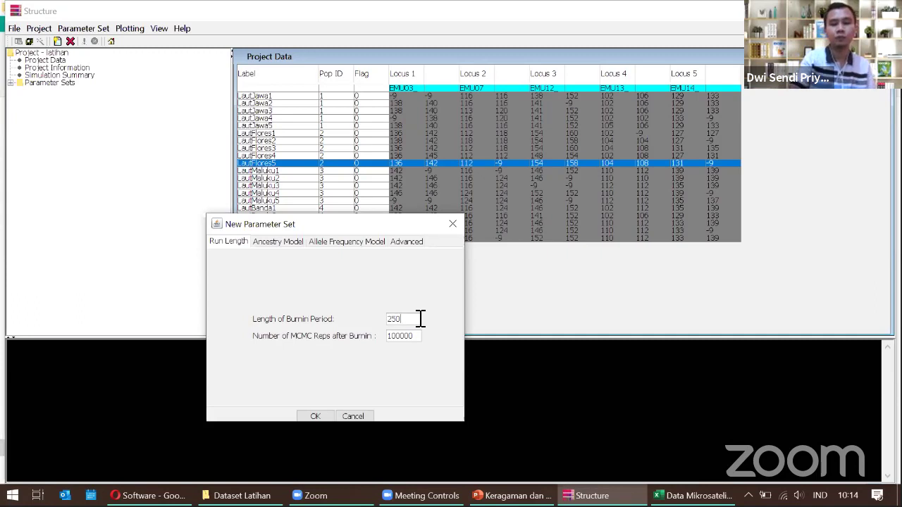
text(00)
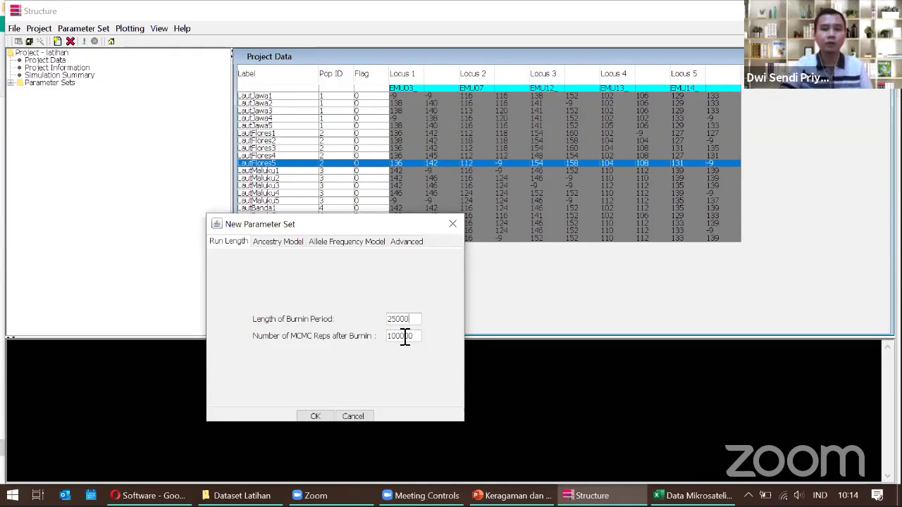
Review the ancestry, allele frequency and advanced model options, keep the existing choices, and save the parameter set as 100k.
click(292, 242)
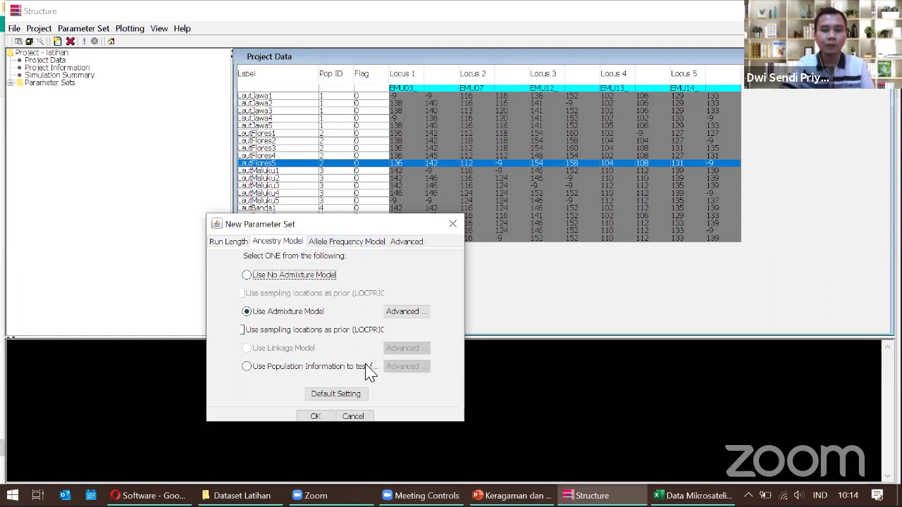
click(362, 250)
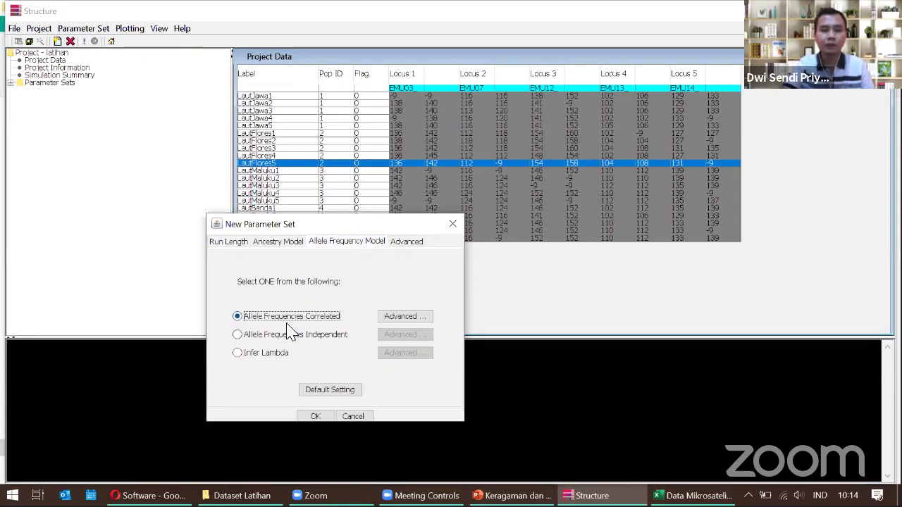
click(406, 243)
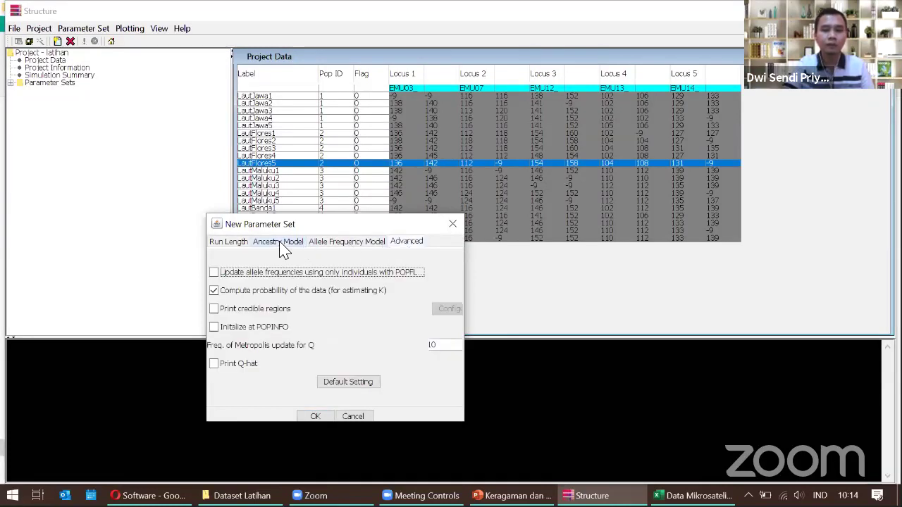
click(275, 247)
click(245, 247)
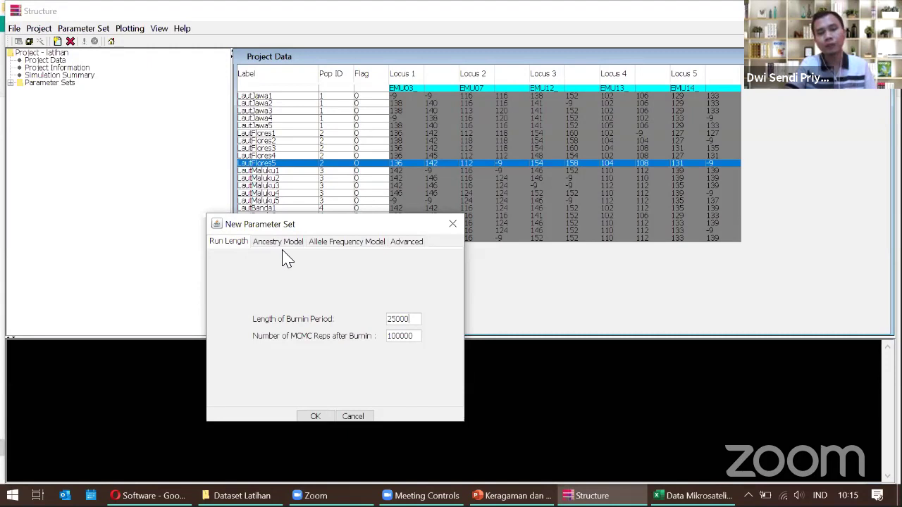
click(326, 416)
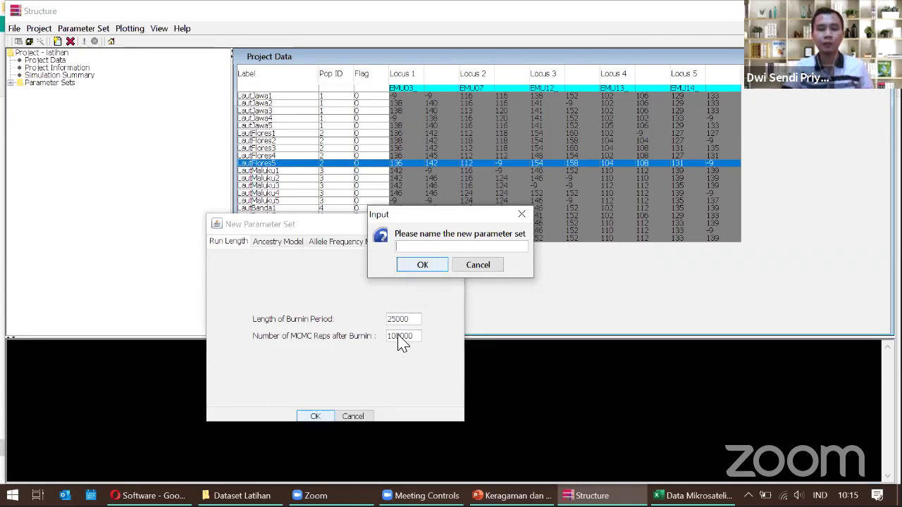
text(1)
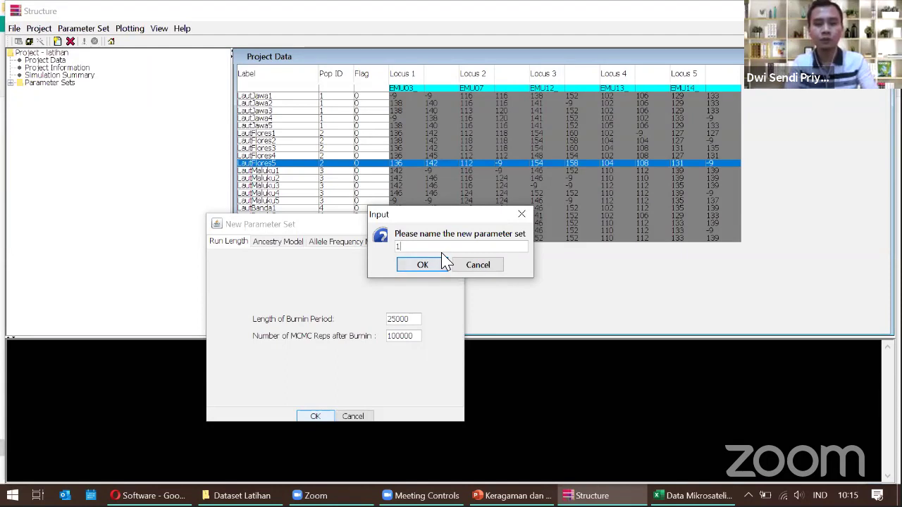
text(00k)
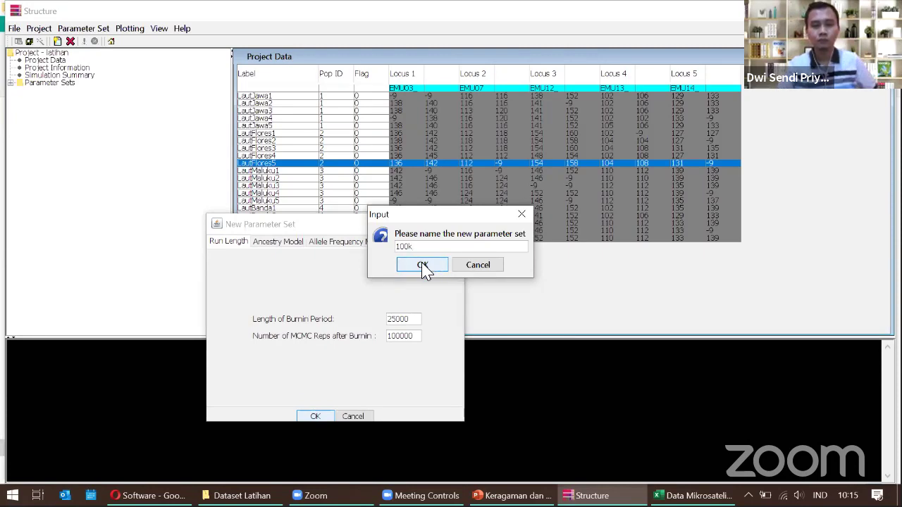
click(422, 264)
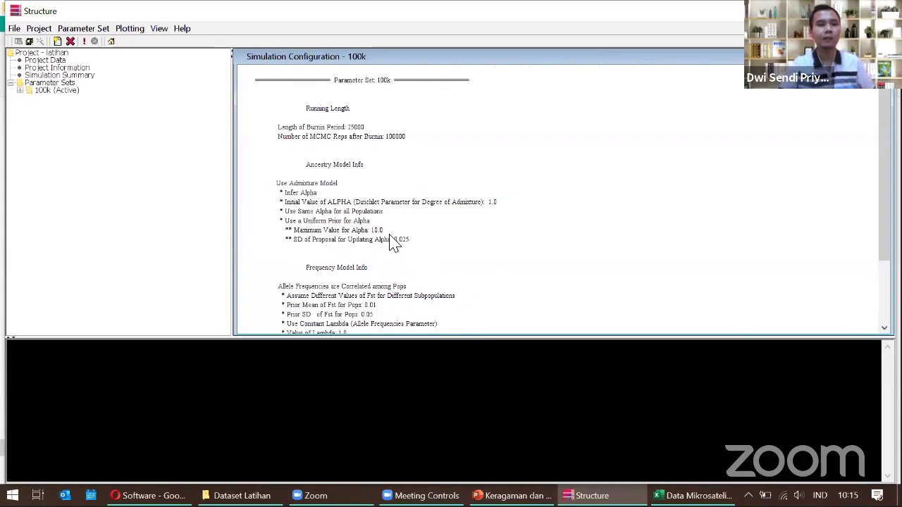
Expand the 100k parameter set in the project tree and read through its full settings summary.
click(48, 92)
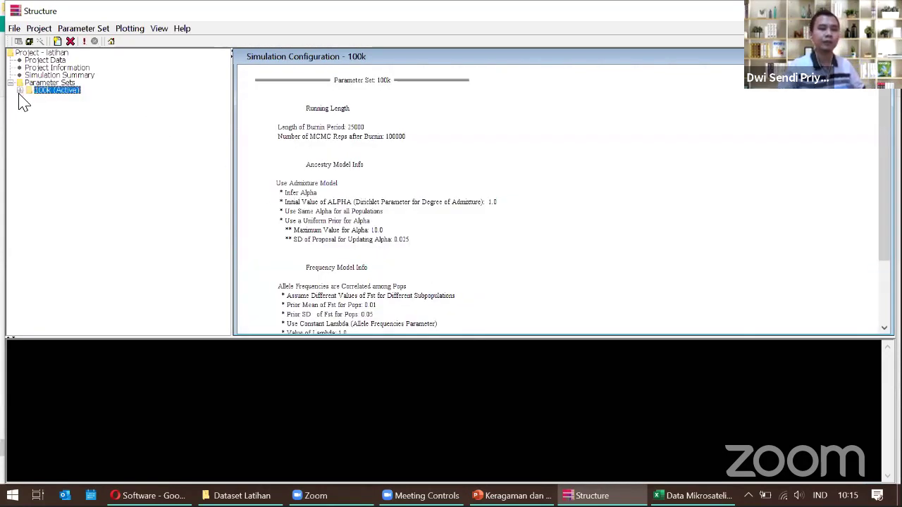
click(19, 91)
click(47, 98)
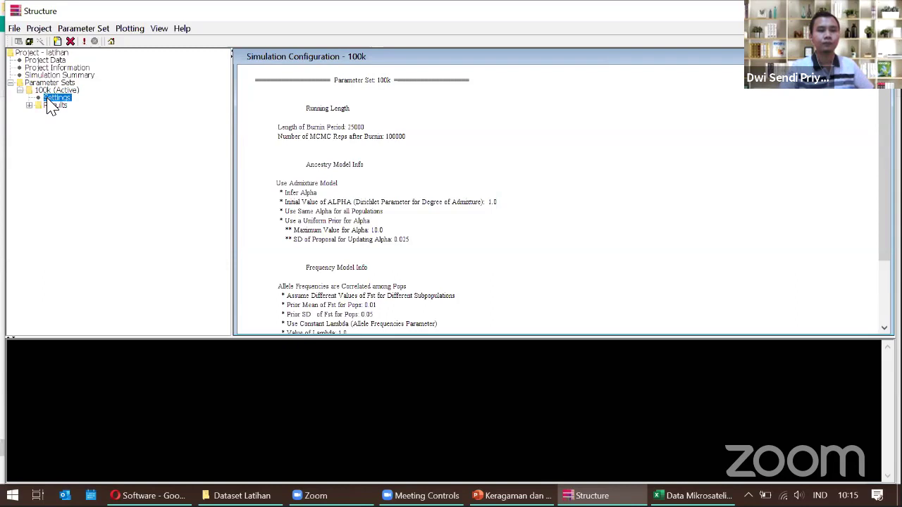
scroll(303, 210, down, 3)
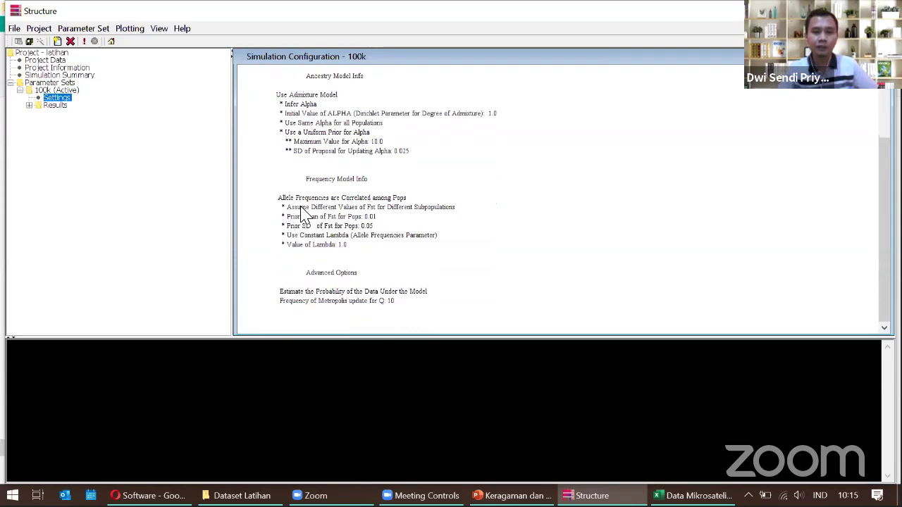
scroll(303, 210, up, 3)
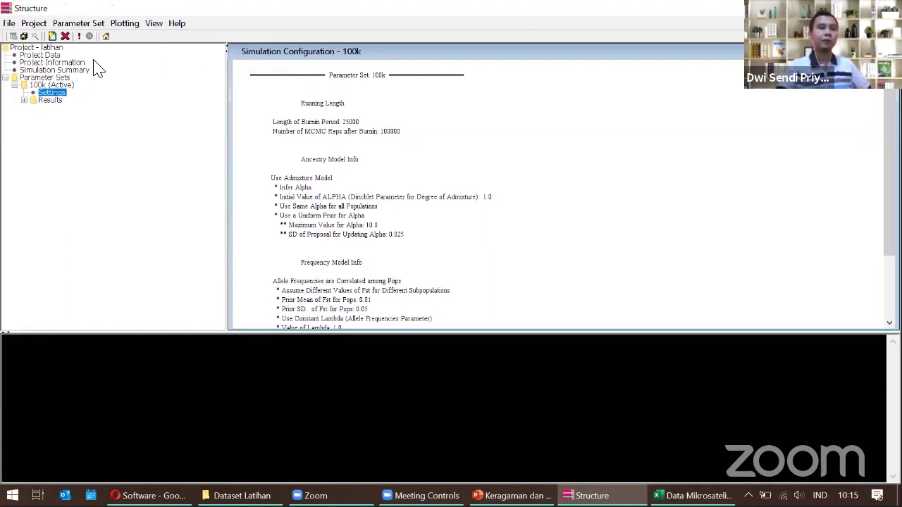
Set up a new job that runs the 100k simulation with K from 1 to 5.
click(34, 23)
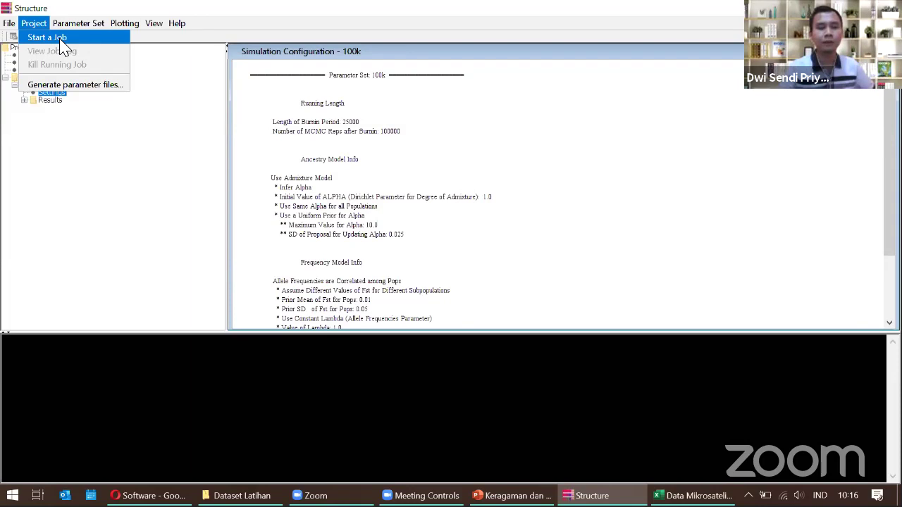
click(64, 38)
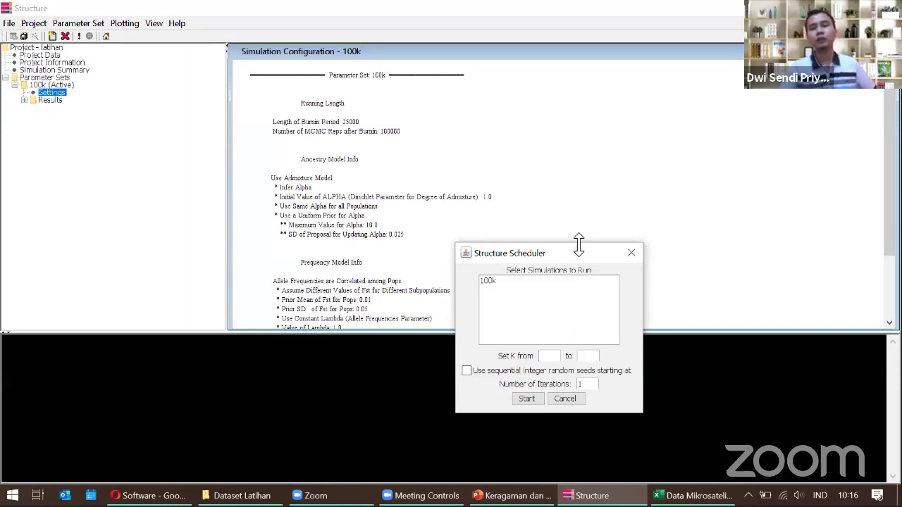
drag(578, 244, 584, 209)
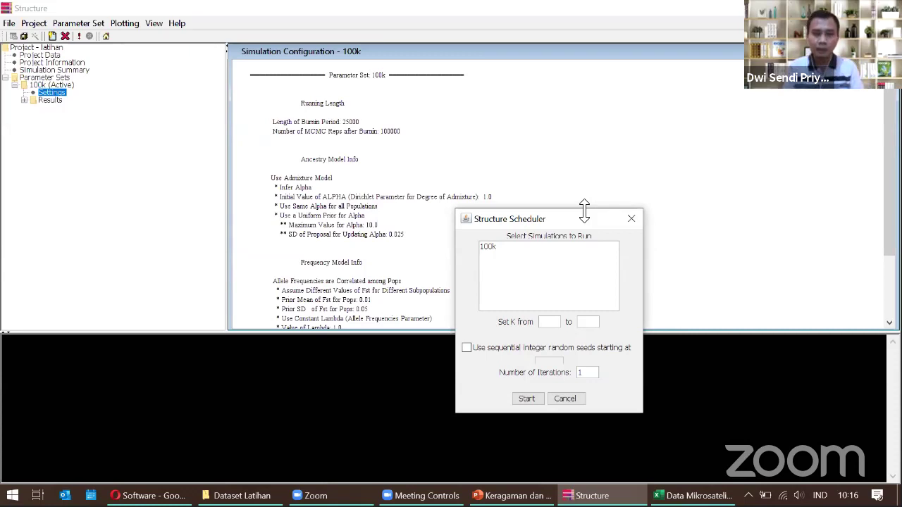
click(486, 247)
click(552, 323)
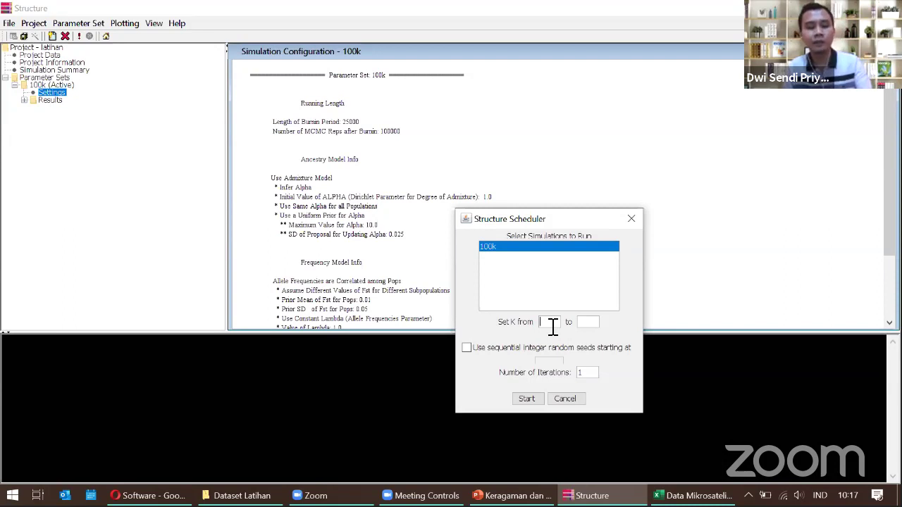
text(1)
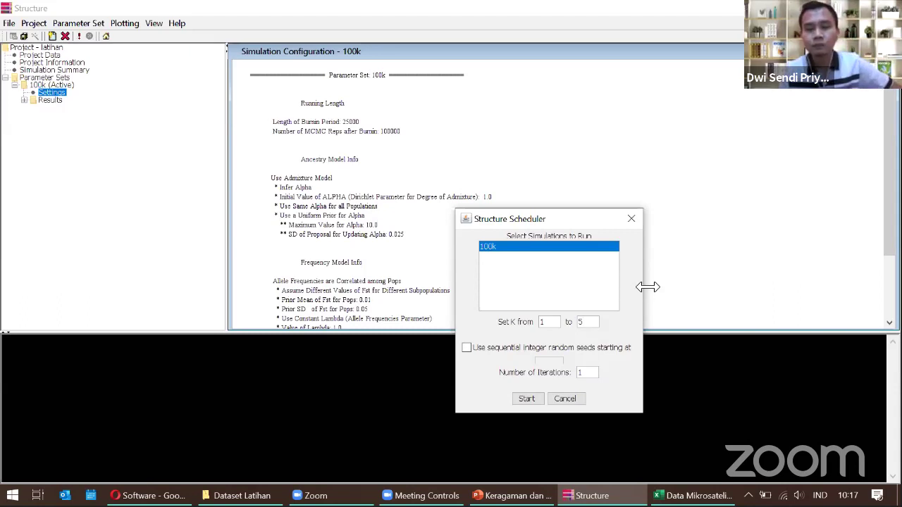
Widen the scheduler window and enable sequential integer random seeds starting at 1234.
drag(648, 287, 748, 285)
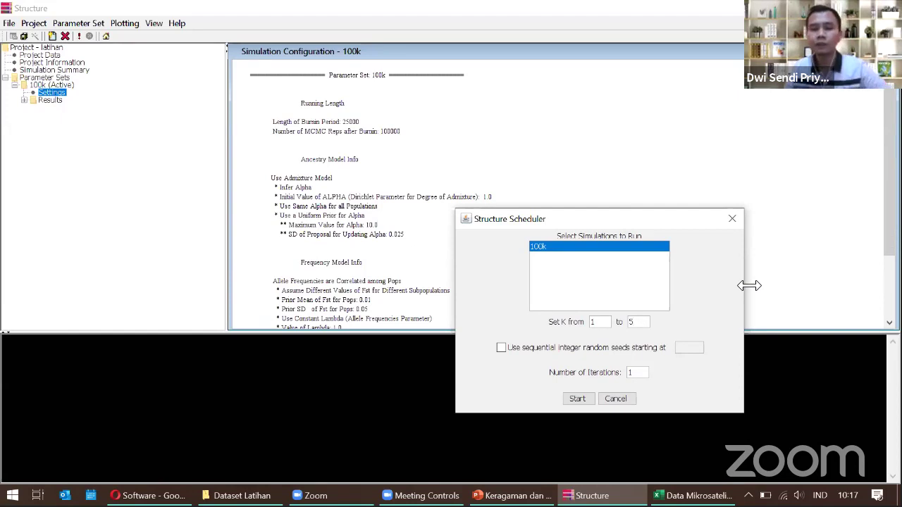
click(501, 348)
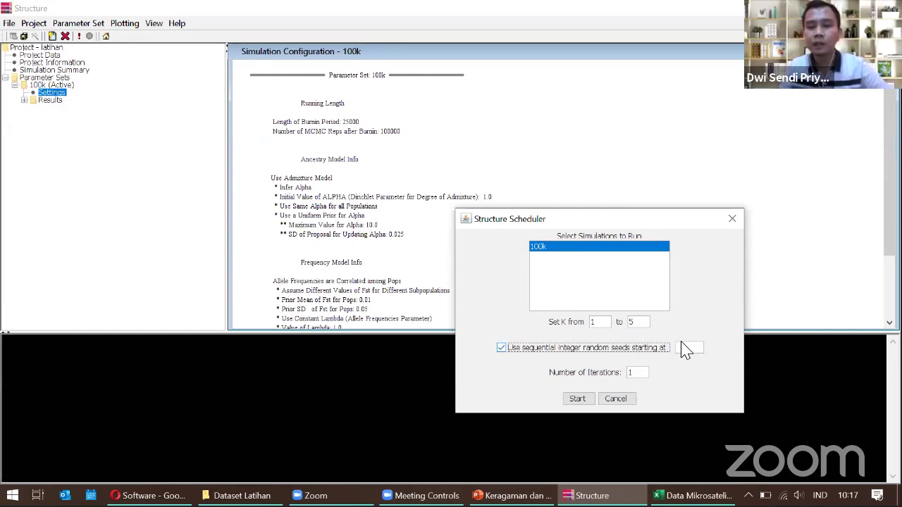
click(694, 347)
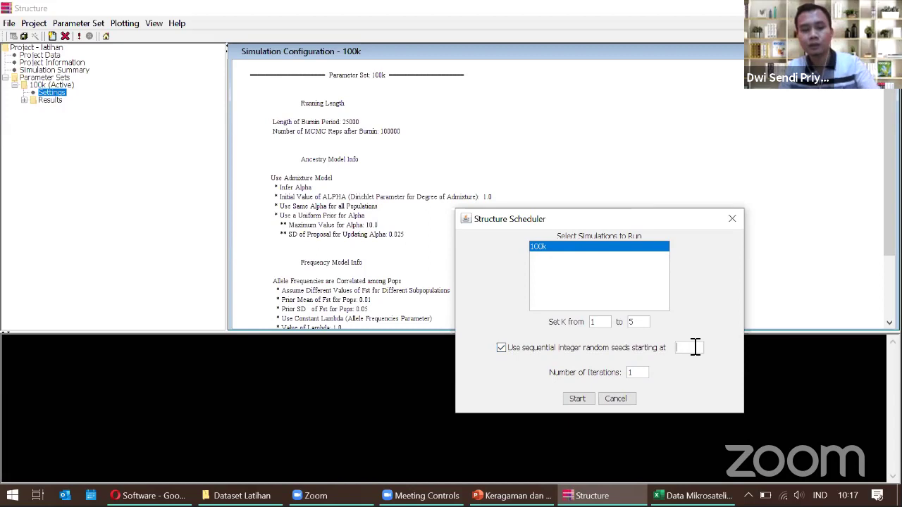
text(1234)
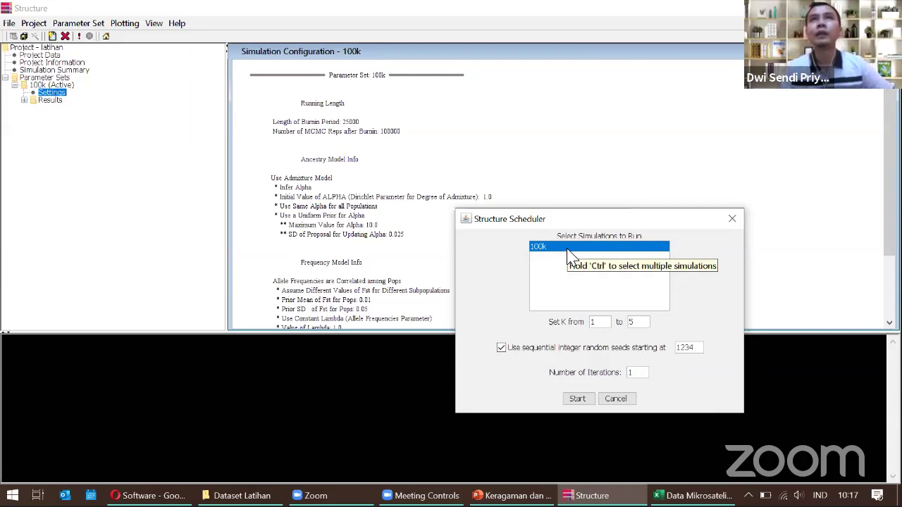
Set the number of iterations to 3, start the job, and dismiss the job log.
double_click(636, 374)
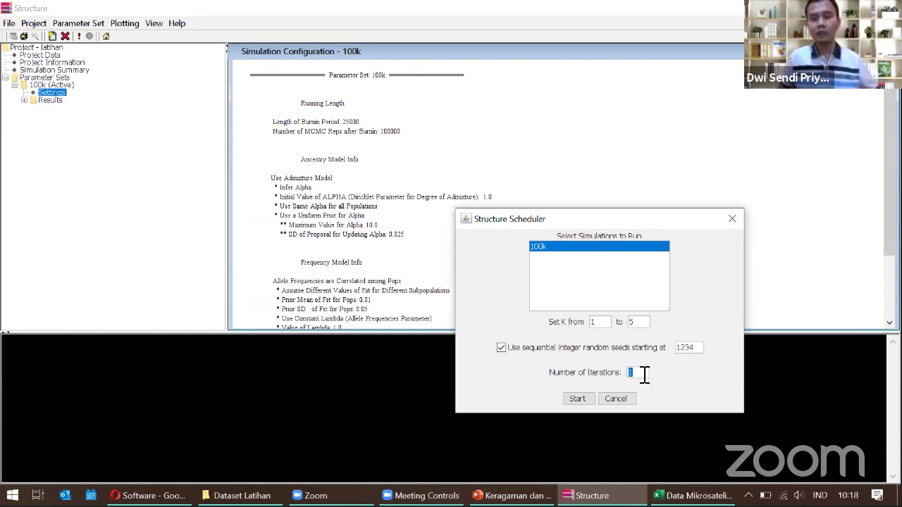
text(1)
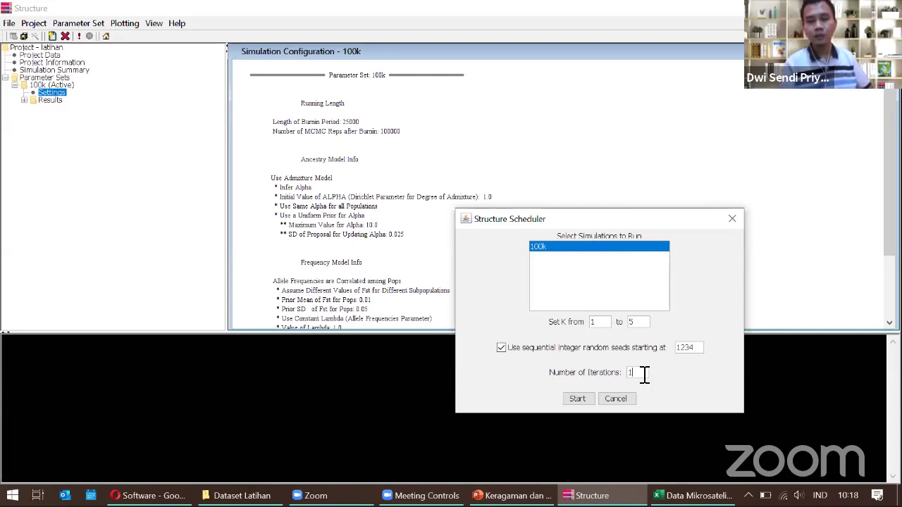
key(BackSpace)
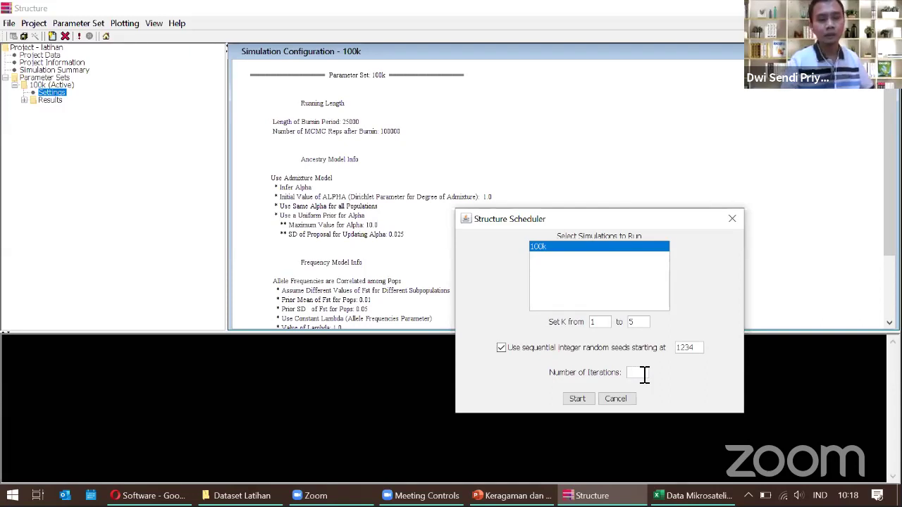
text(3)
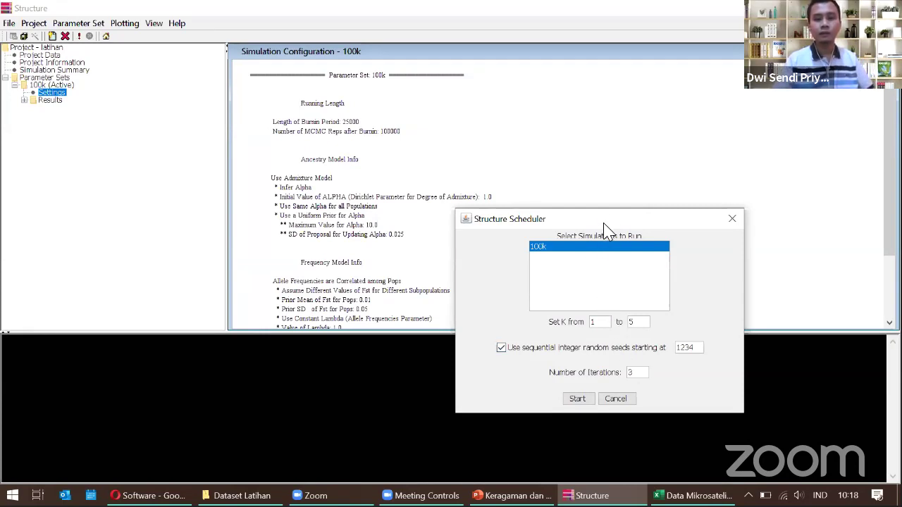
drag(608, 196, 608, 195)
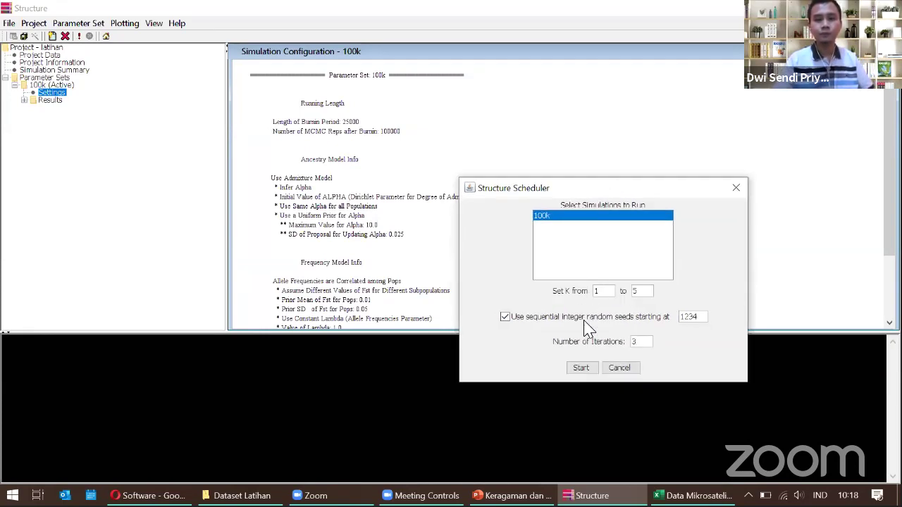
click(580, 369)
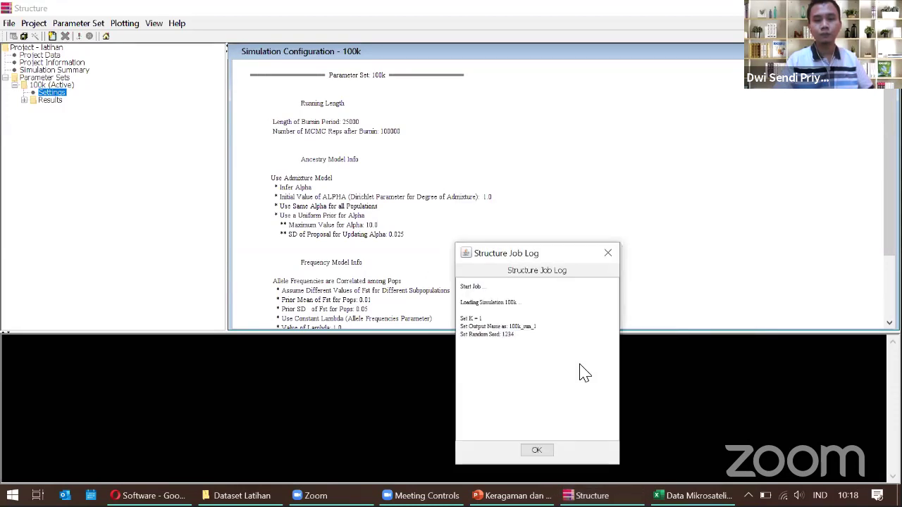
click(535, 451)
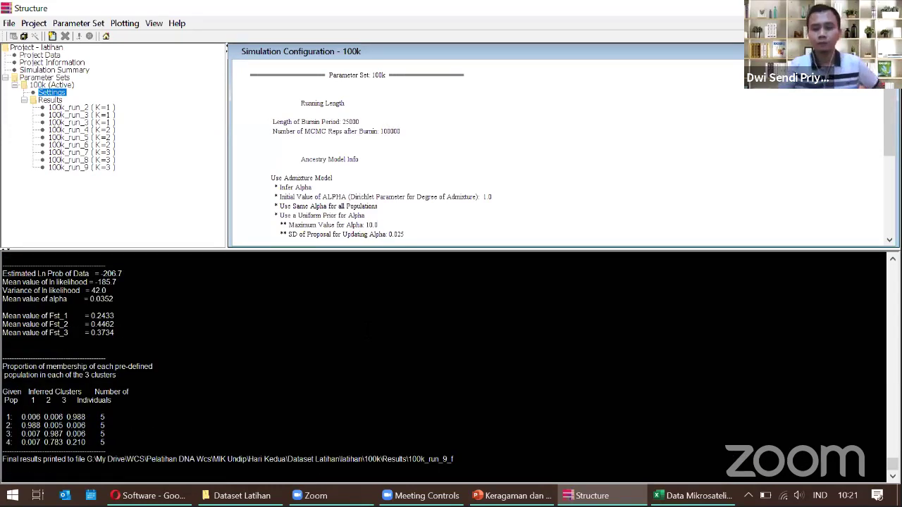
Switch to Excel and close the Data Mikrosatelit workbook, saving its changes.
click(694, 495)
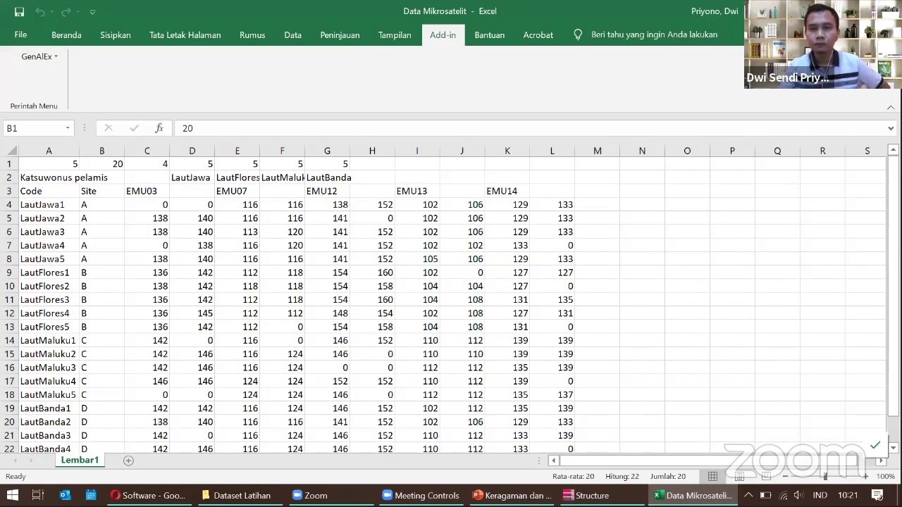
key(ctrl+w)
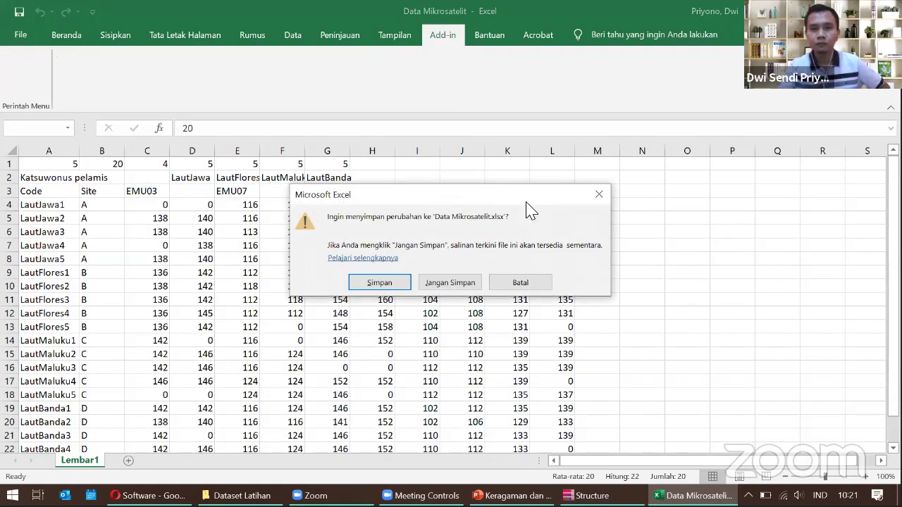
click(394, 281)
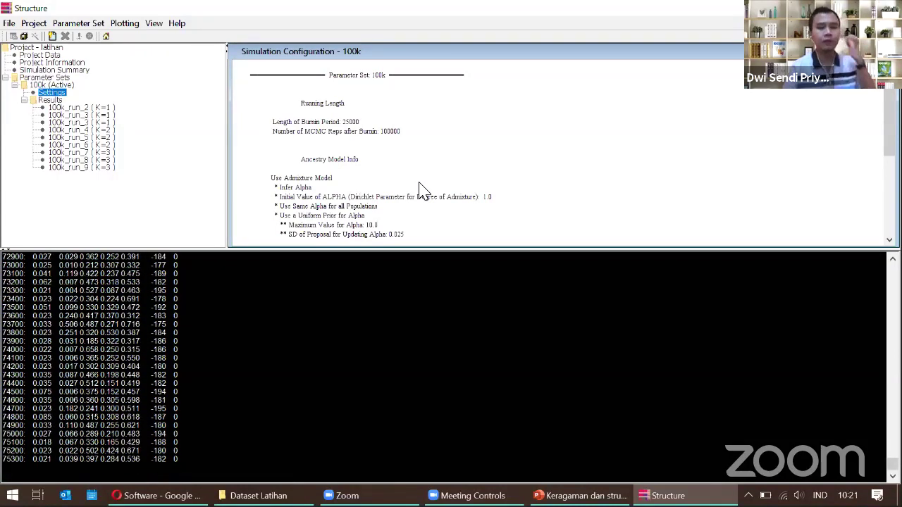
Switch to the Opera browser and search Google Images for "structure genetic" in a new tab.
click(190, 495)
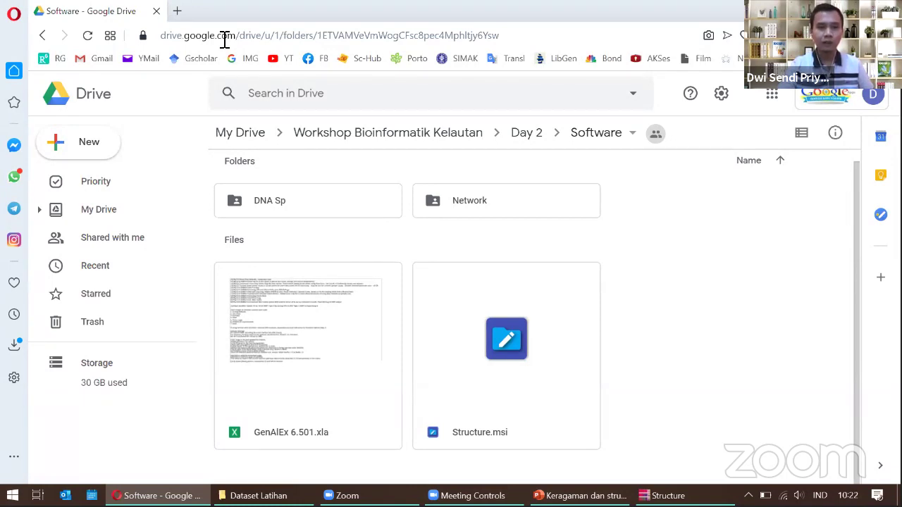
click(177, 11)
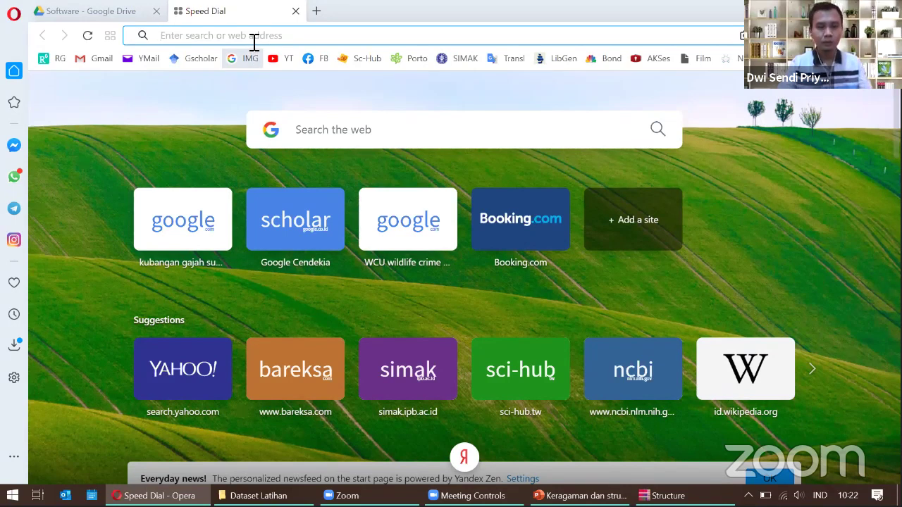
click(255, 62)
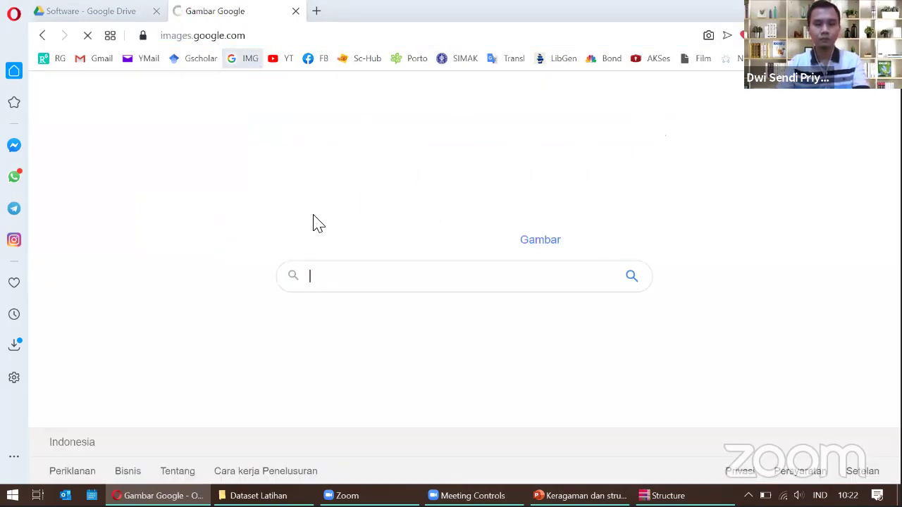
text(struc)
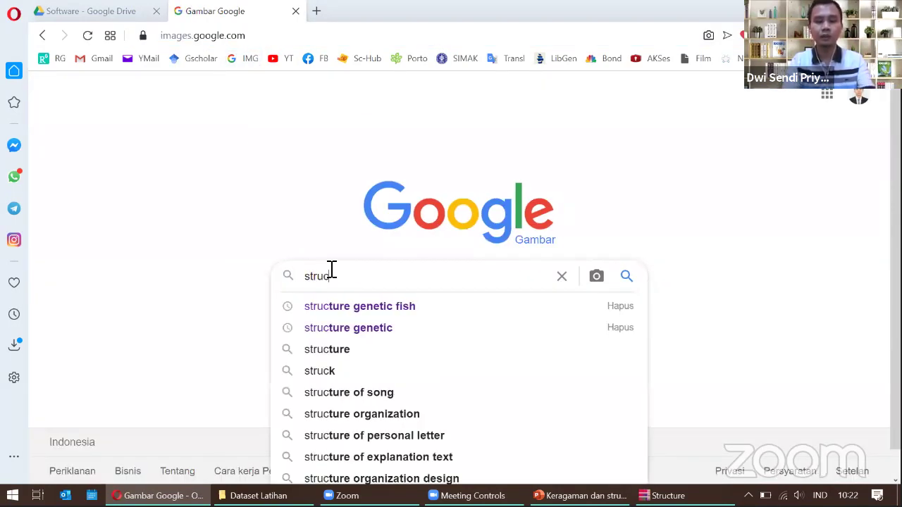
text(ture genetic)
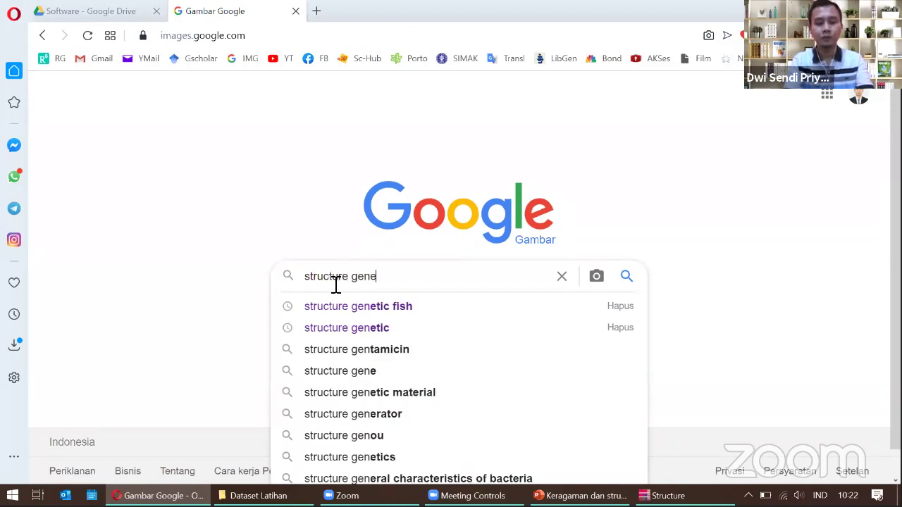
key(Return)
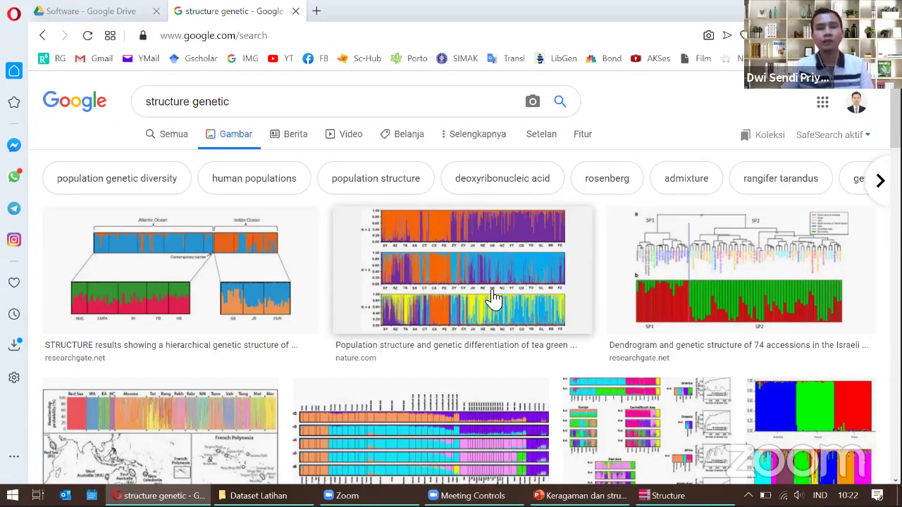
Preview the Nature population structure plot of tea green and the Science plot "Genetic Structure of Human Populations", closing each preview.
click(384, 349)
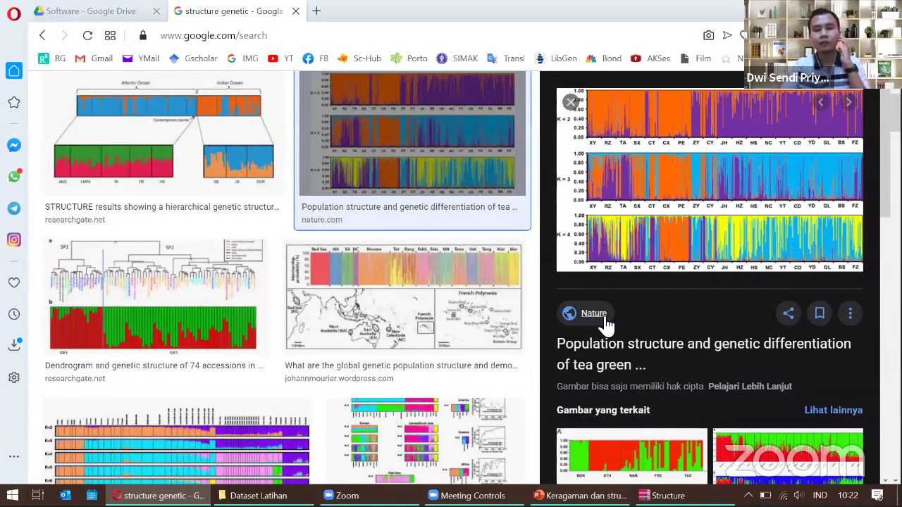
click(571, 103)
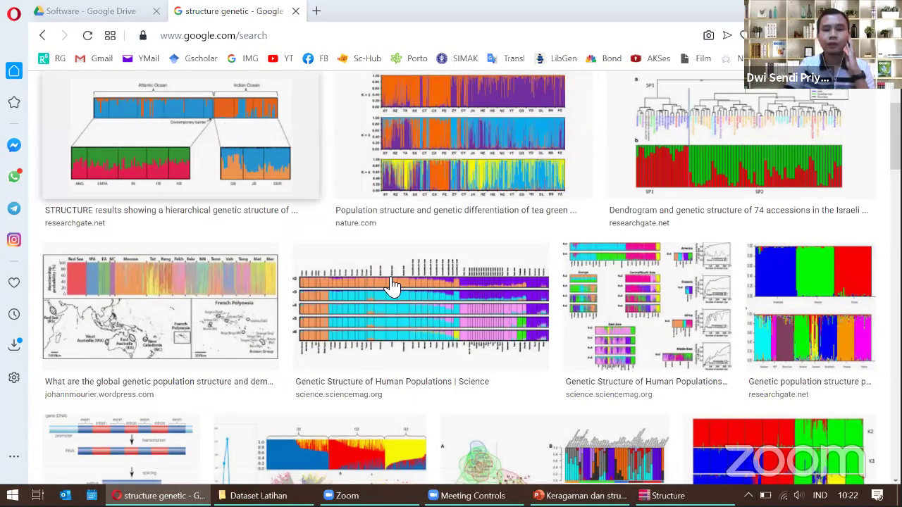
scroll(413, 258, down, 1)
click(413, 252)
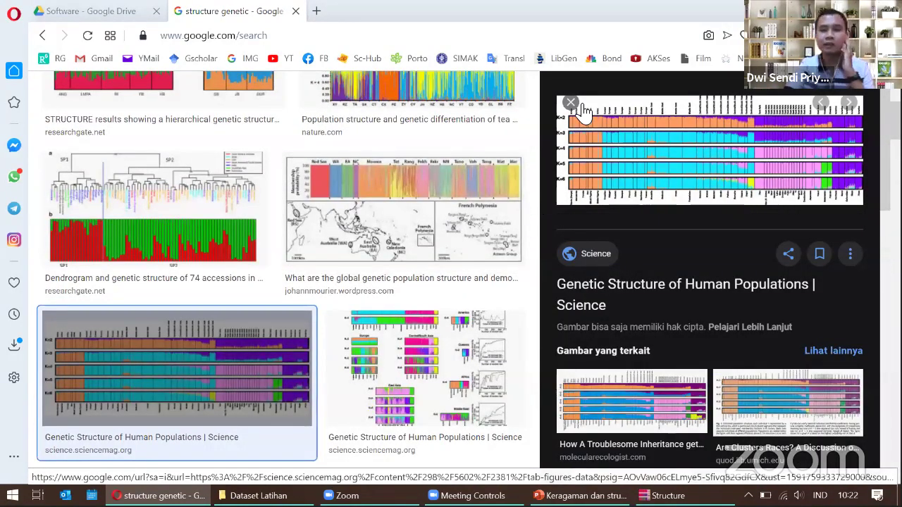
key(Escape)
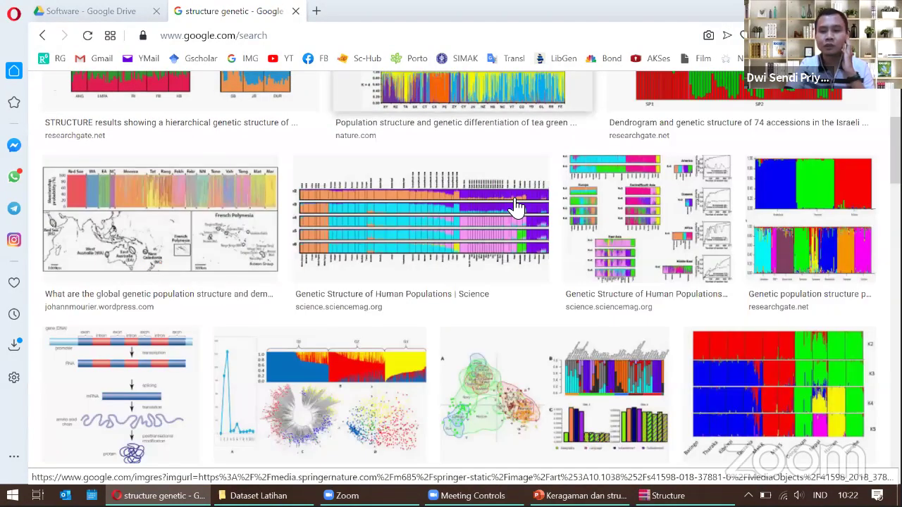
Preview the two Nature result images titled "Genetic Diversity Analysis Reveals Genetic Differentiation", closing each preview.
scroll(722, 262, down, 2)
click(722, 262)
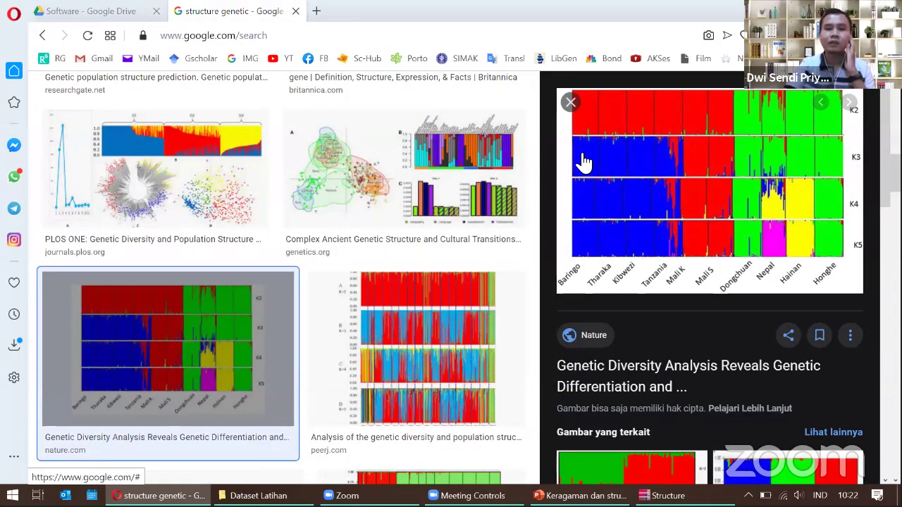
key(Escape)
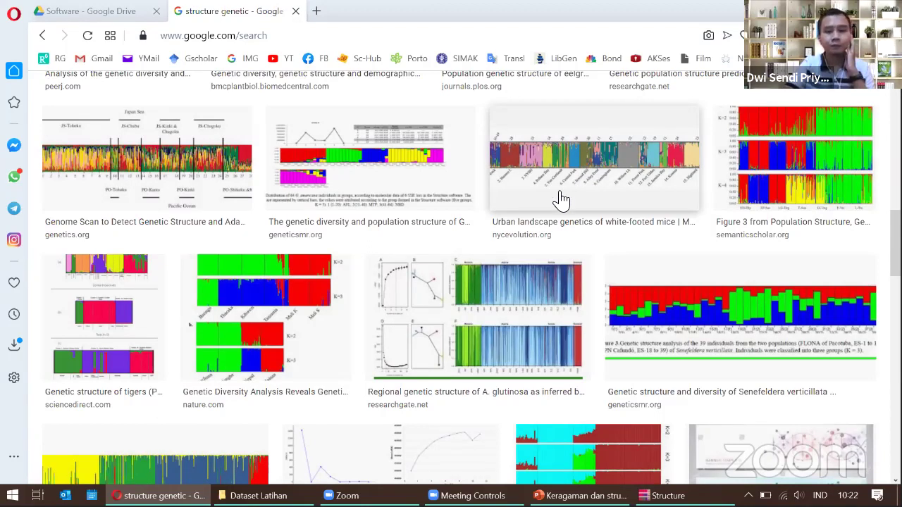
click(234, 291)
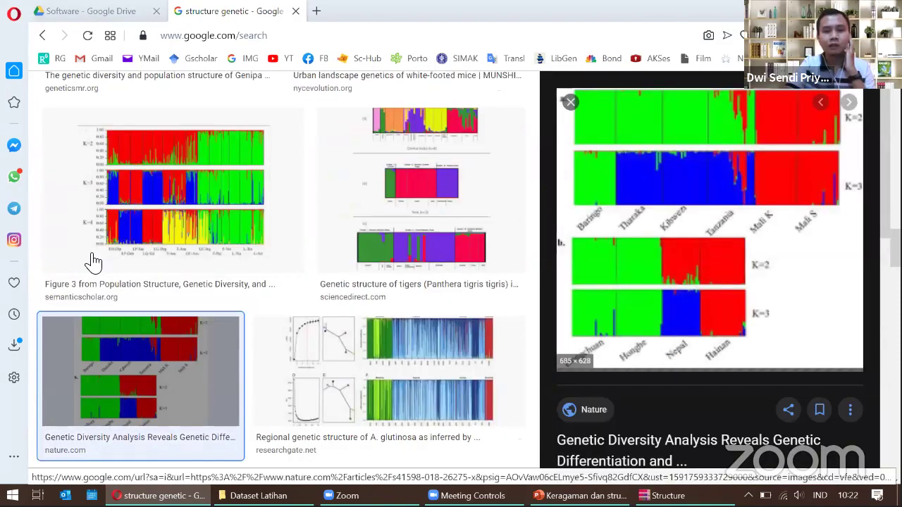
click(570, 102)
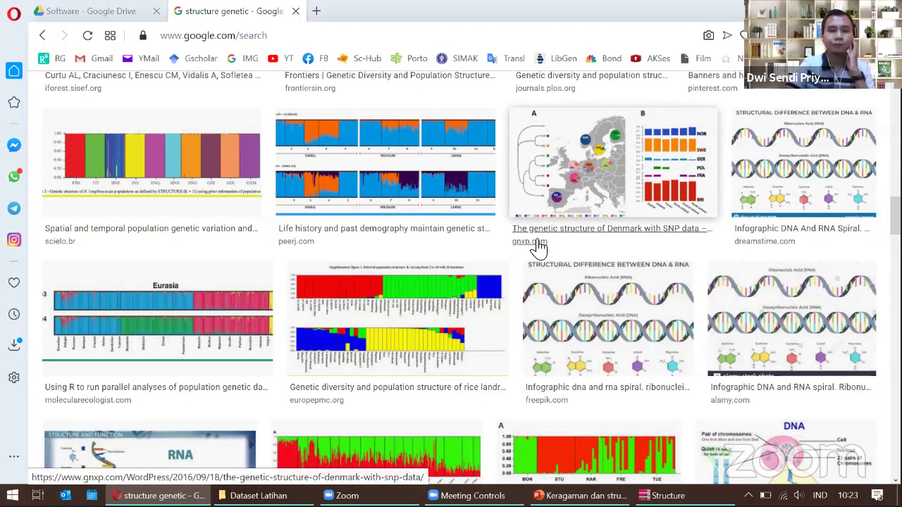
Preview the PLoS plot on genetic diversity of domestic and wild populations, close it, and look back over the earlier image results.
scroll(537, 246, up, 4)
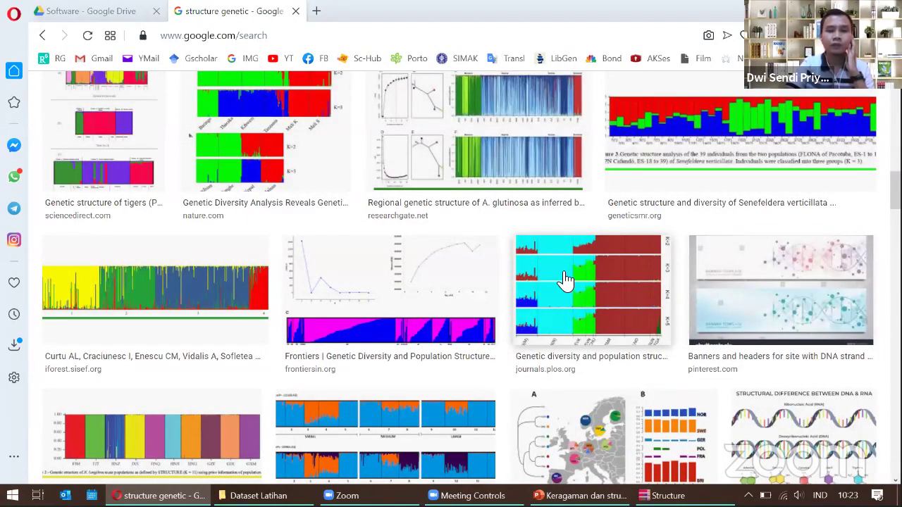
click(598, 267)
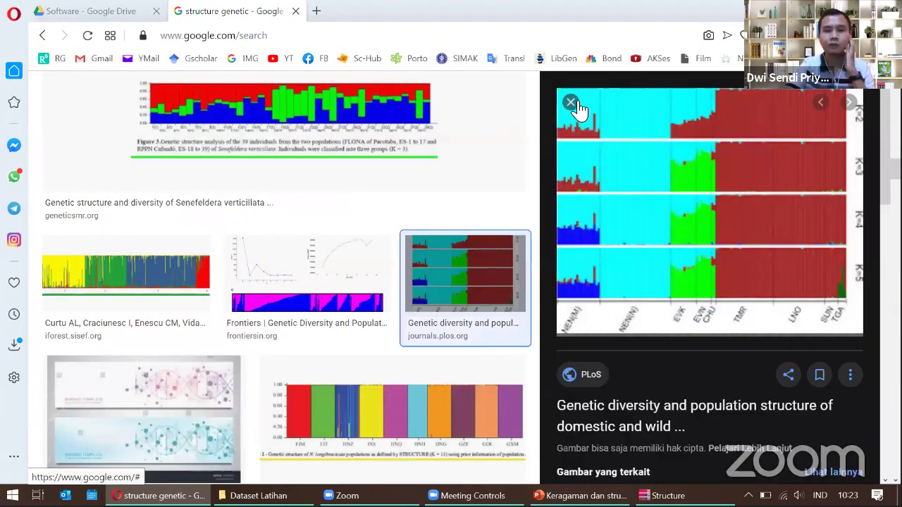
click(502, 301)
scroll(502, 302, up, 3)
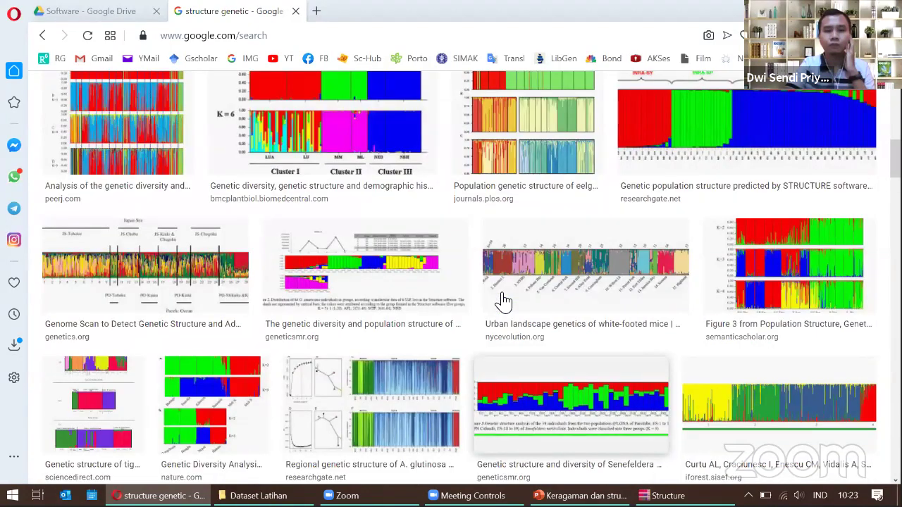
scroll(503, 302, up, 8)
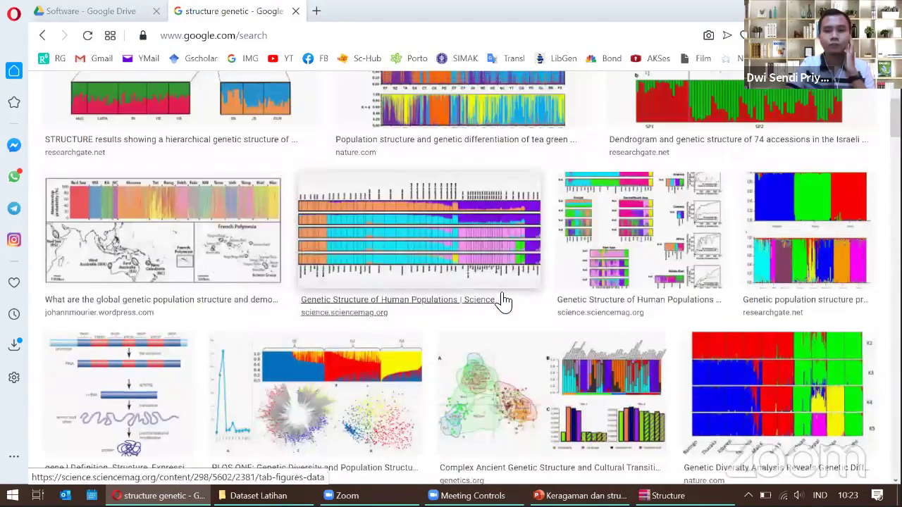
scroll(500, 305, up, 5)
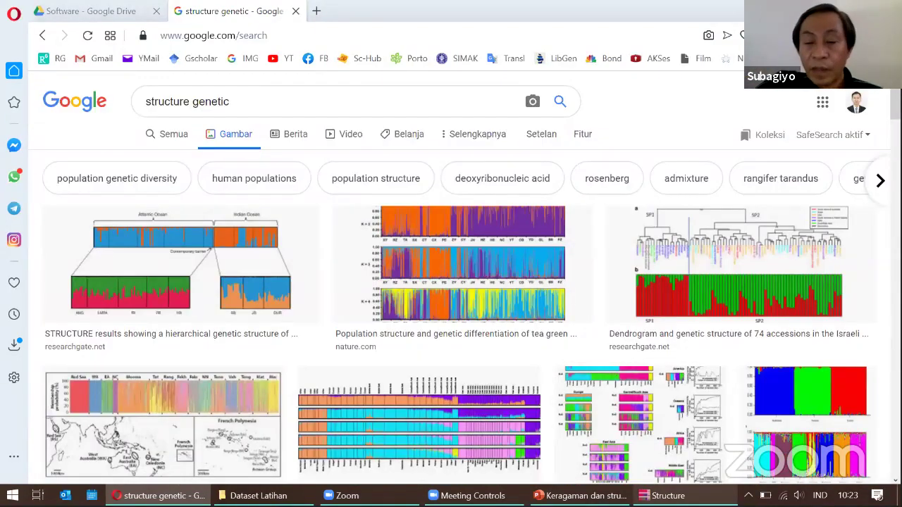
Check the running job in Structure, launch Excel, dismiss the GenAlEx welcome screen, and open a maximized blank workbook.
click(662, 495)
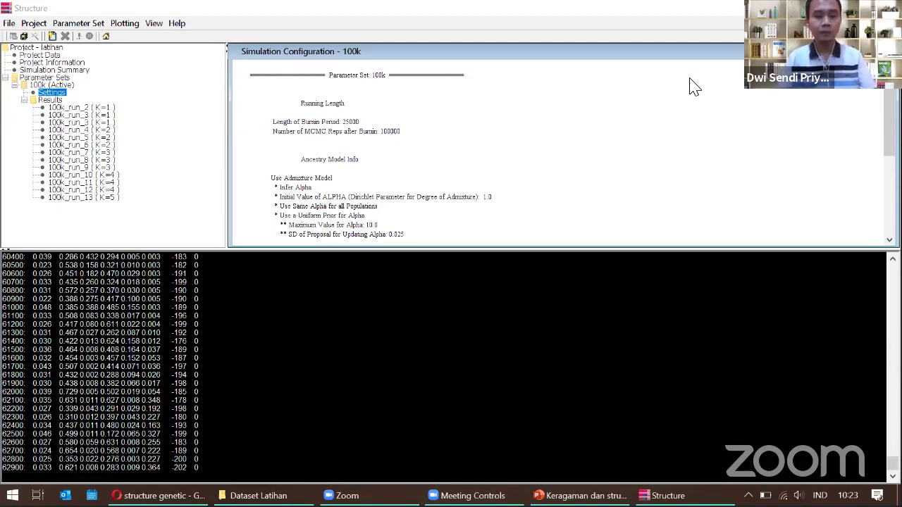
key(super)
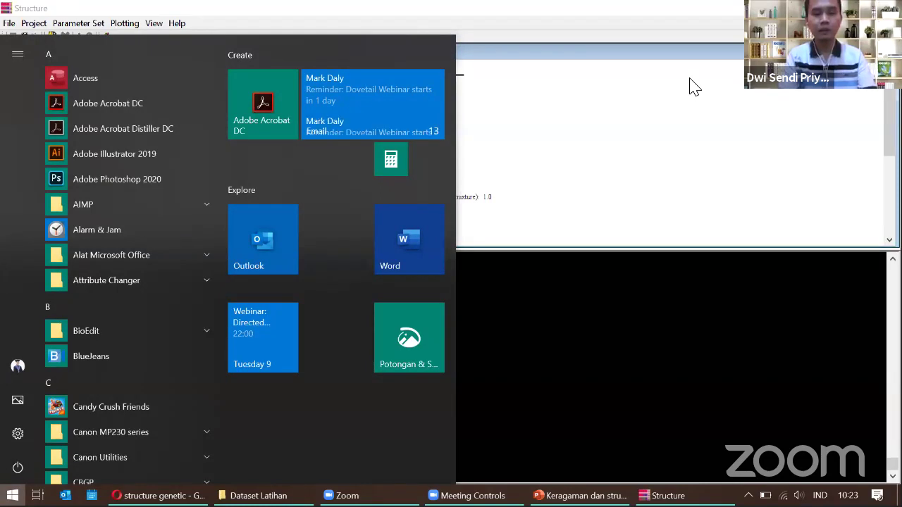
text(ex)
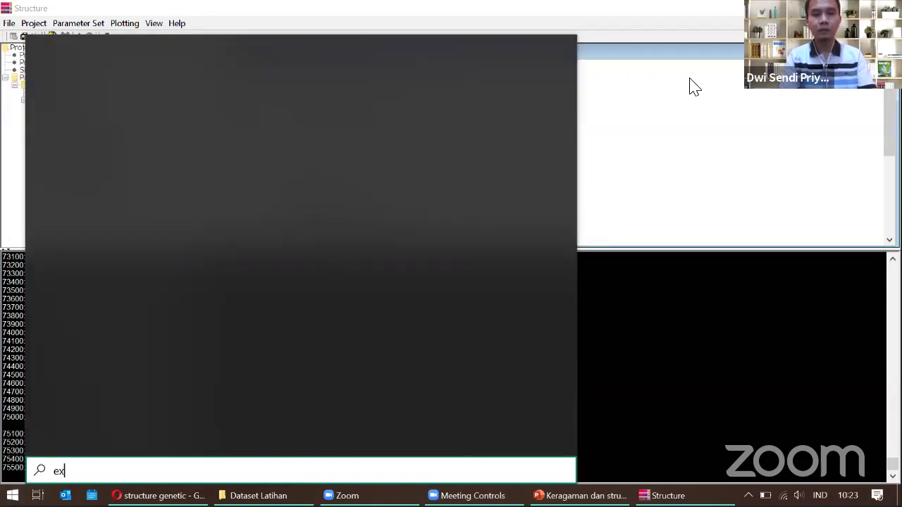
text(ce)
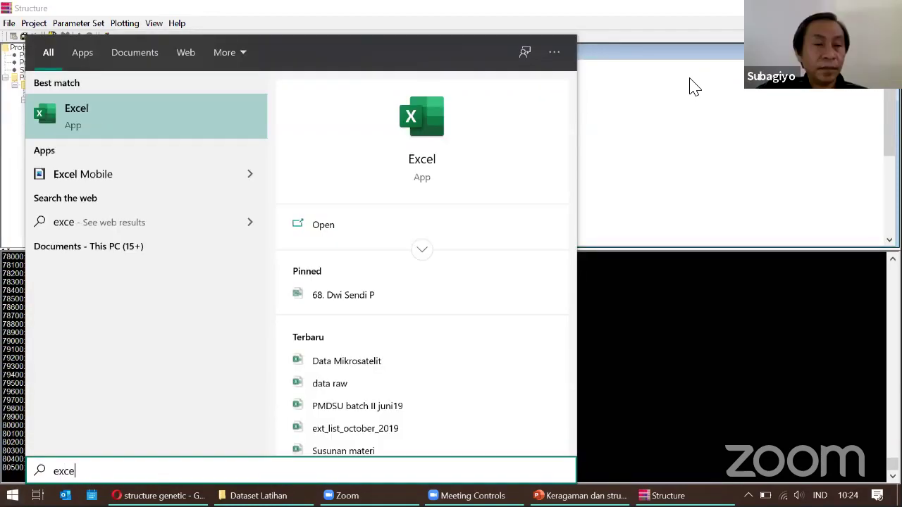
key(Return)
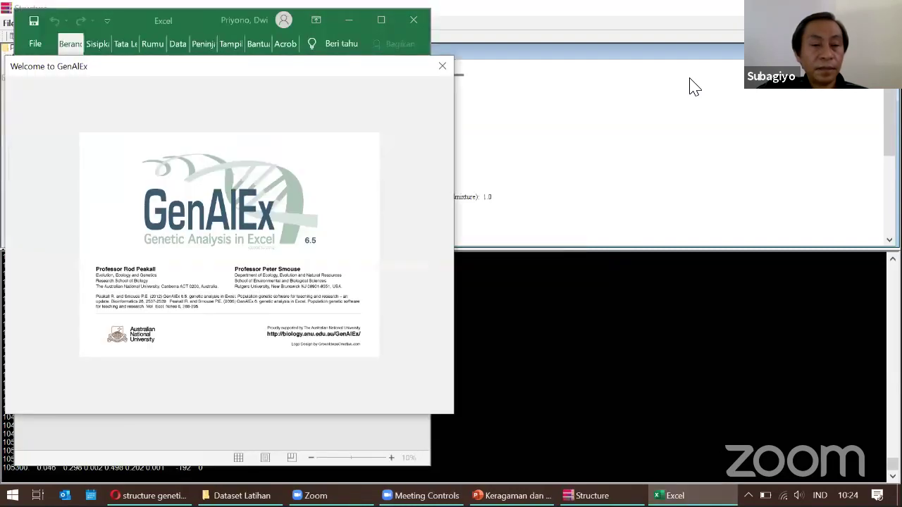
click(352, 134)
click(244, 110)
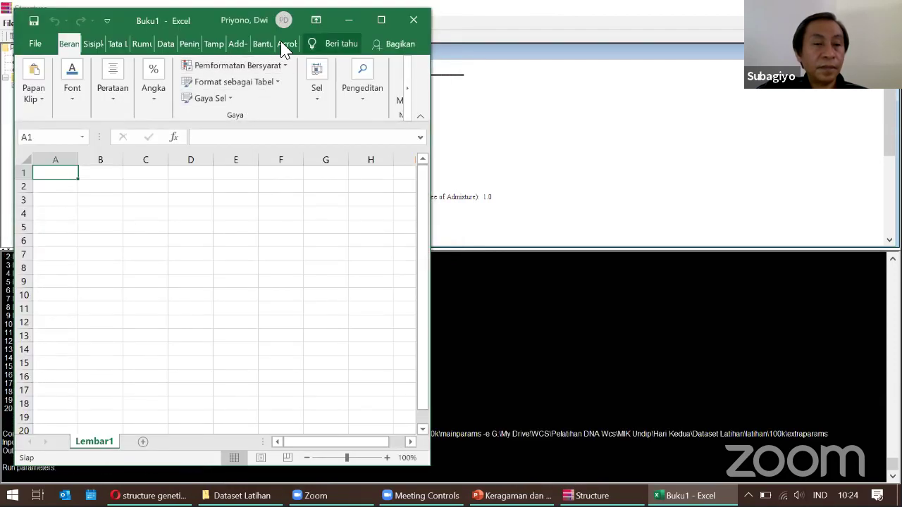
key(super+Up)
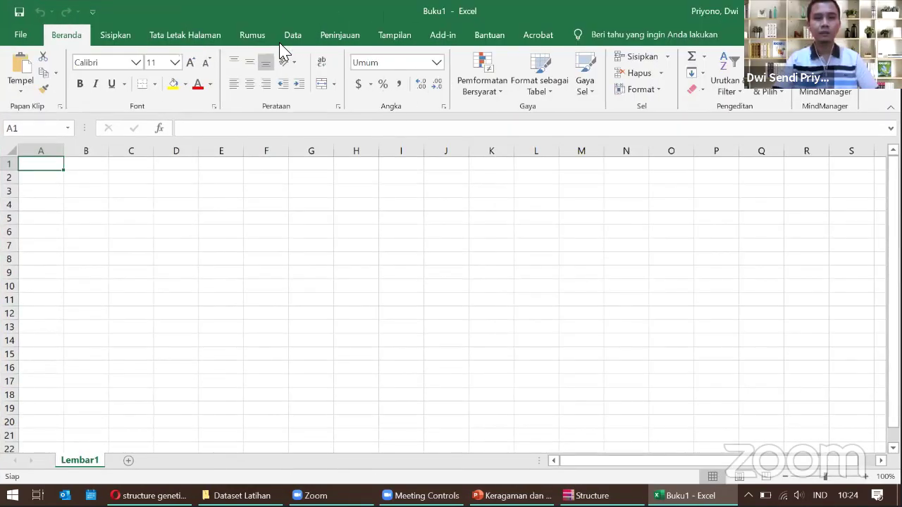
key(alt+x)
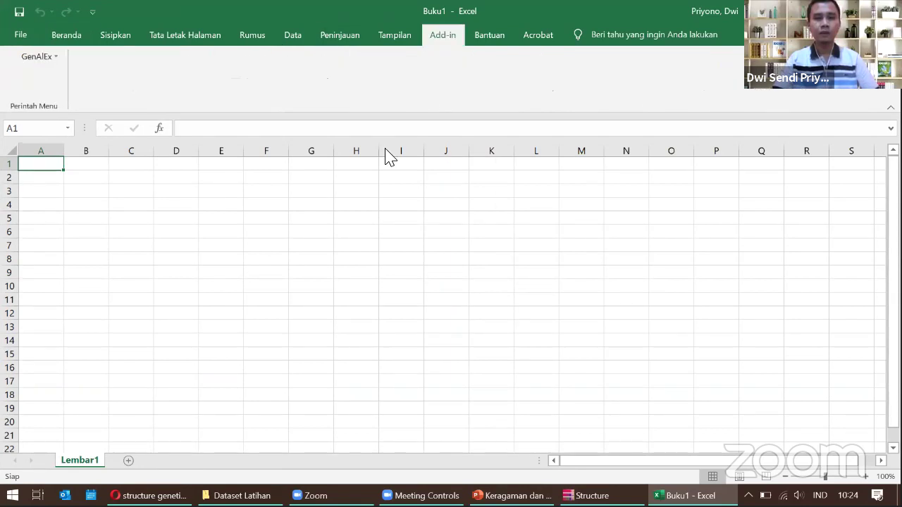
click(49, 58)
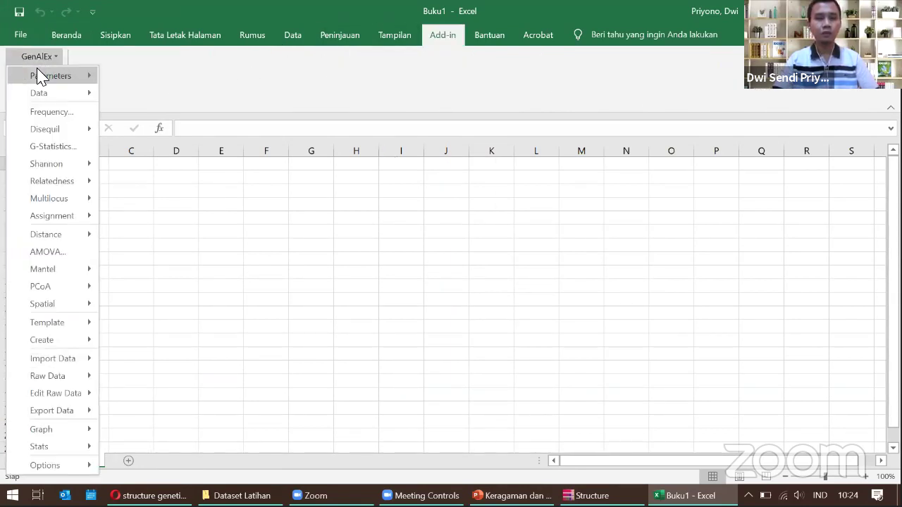
mouse_move(40, 81)
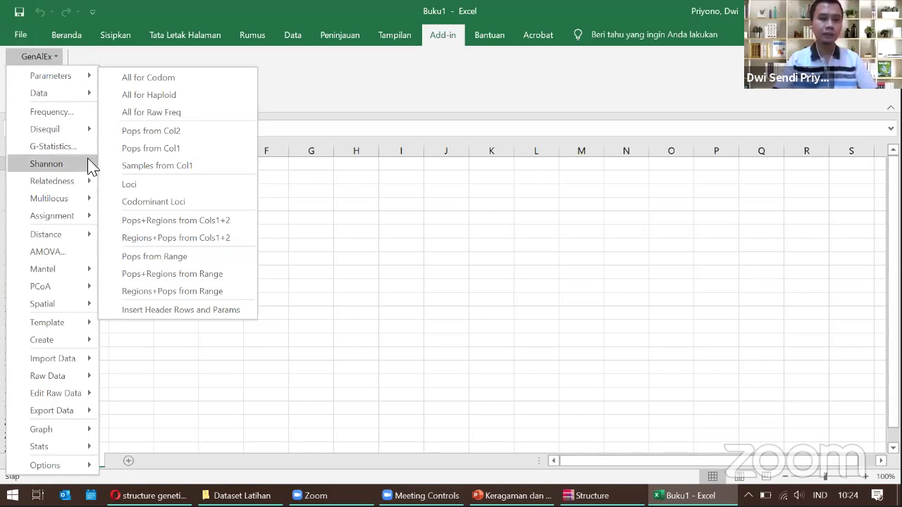
mouse_move(90, 164)
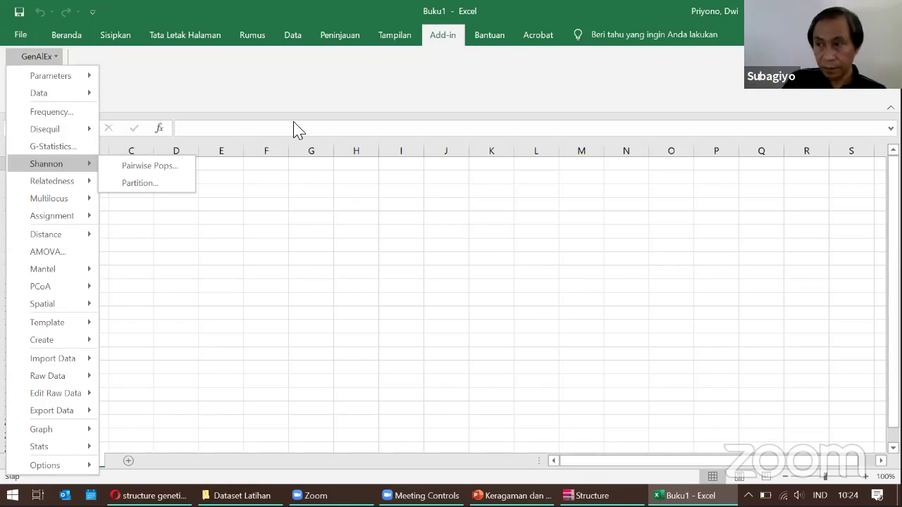
click(275, 93)
Open the recent workbook Data Mikrosatelit and select a cell in its genotype table.
click(18, 35)
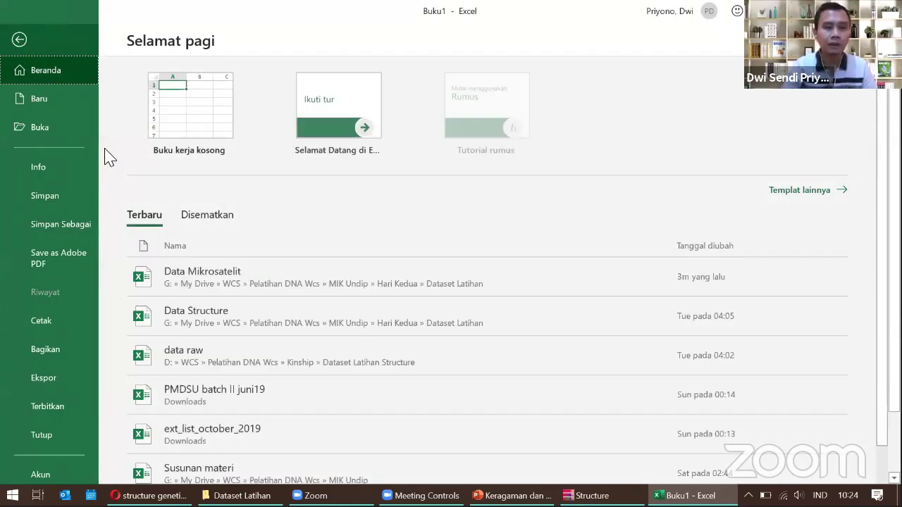
click(198, 281)
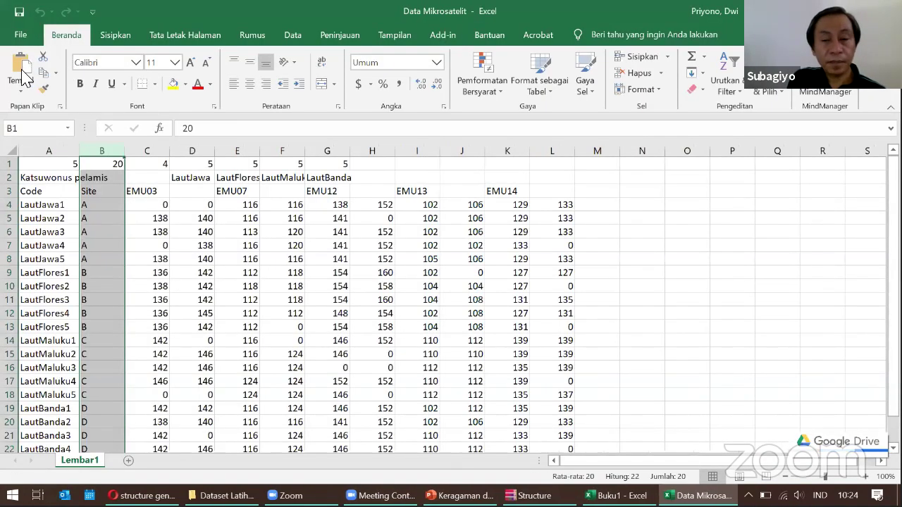
click(210, 231)
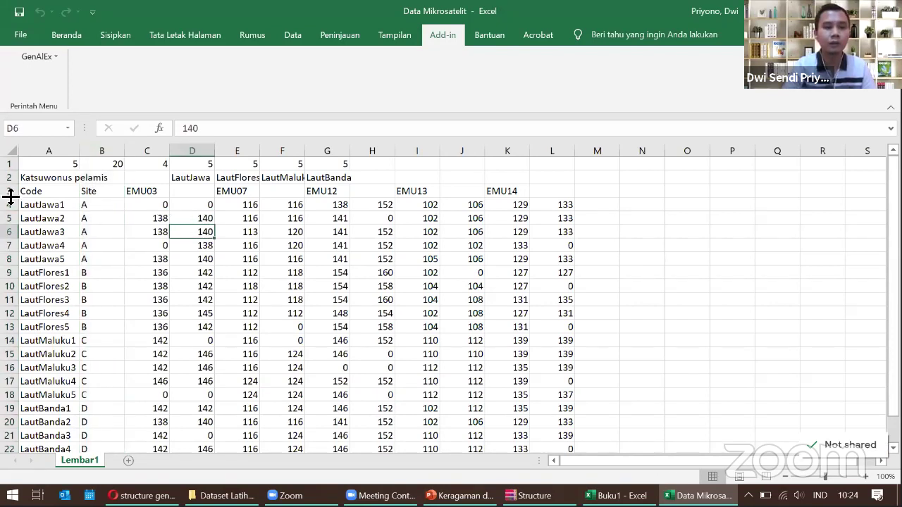
Start the GenAlEx Shannon Pairwise Pops analysis on the Katsuwonus pelamis microsatellite data.
click(58, 216)
click(55, 58)
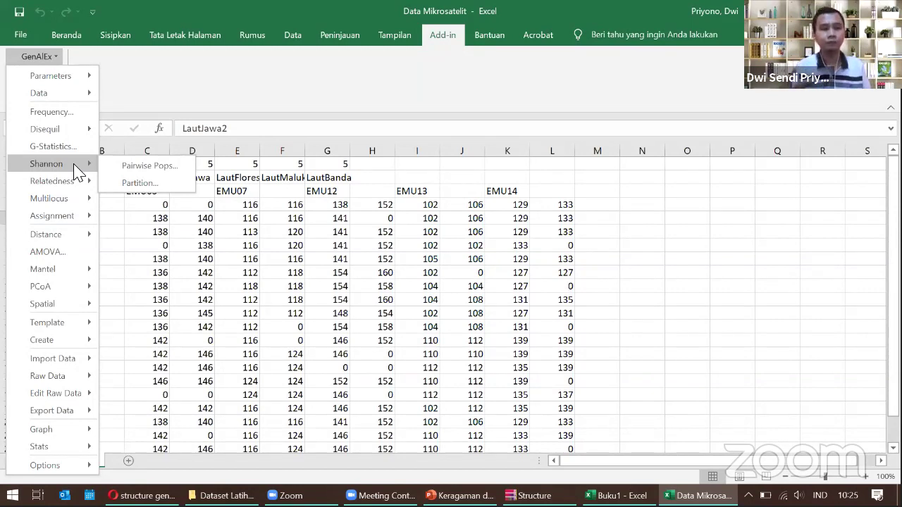
click(121, 167)
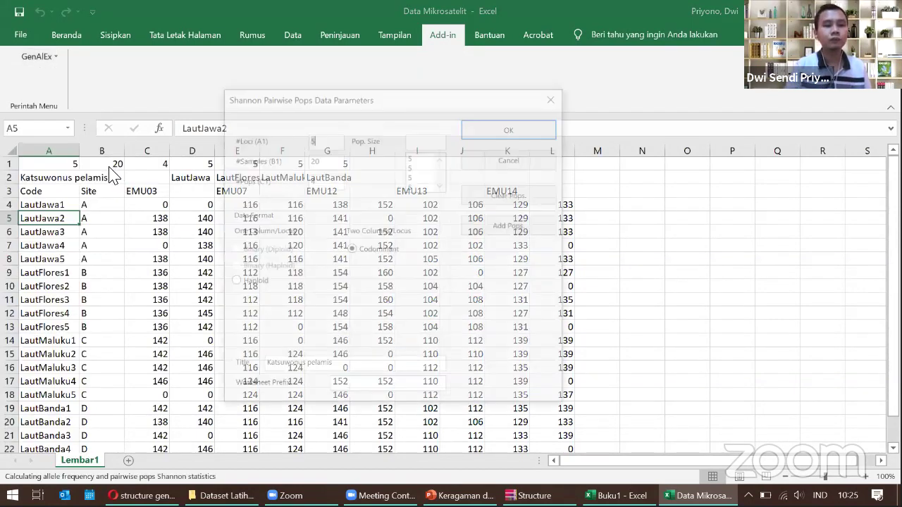
Run the Shannon pairwise population analysis with Full Analysis, Output for Total Only and Log Base e (Ln).
click(508, 128)
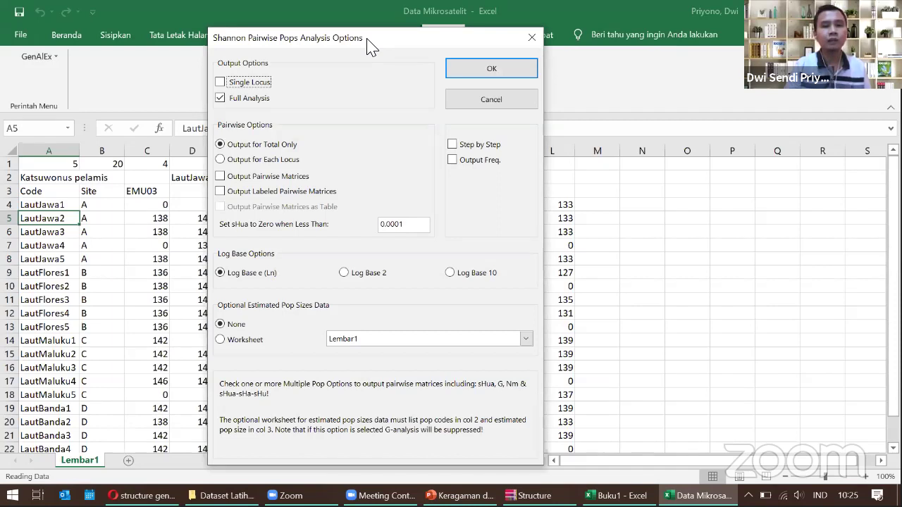
drag(367, 39, 255, 57)
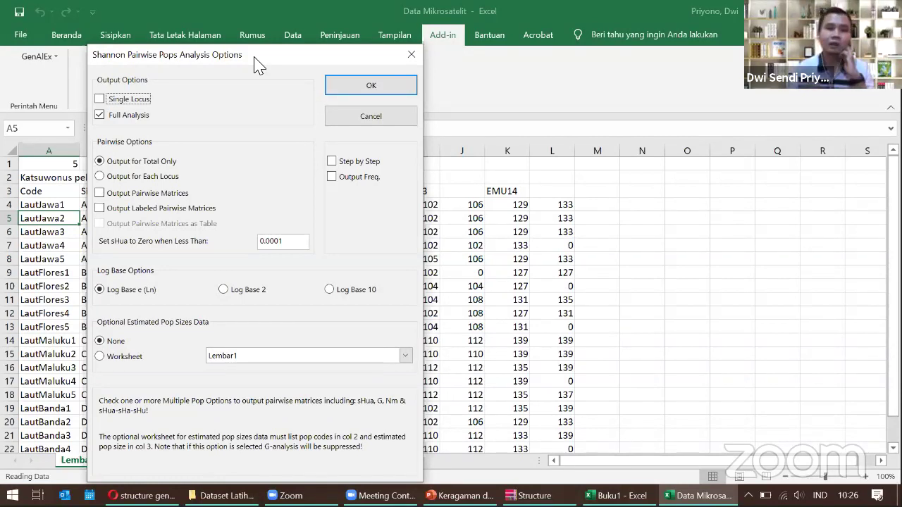
click(375, 87)
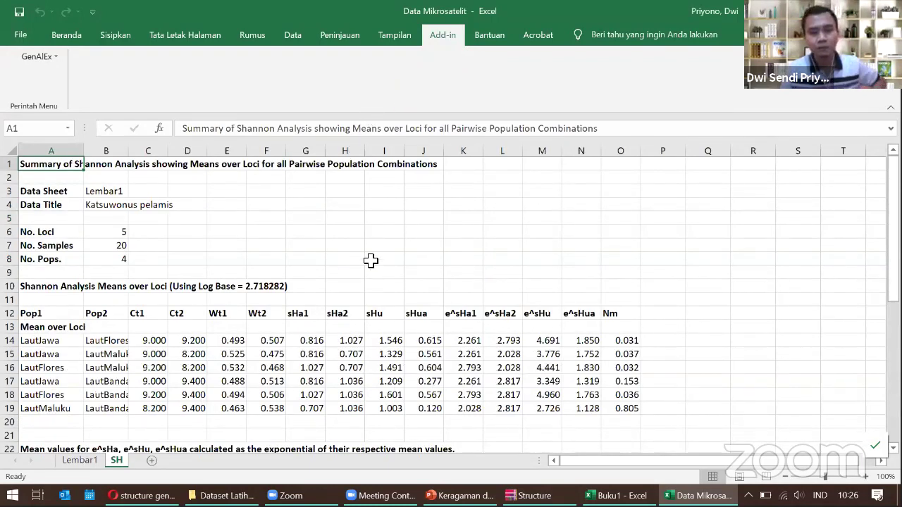
Review the Shannon summary's pairwise population table and its key, widening column B to fit the population names.
scroll(374, 310, down, 2)
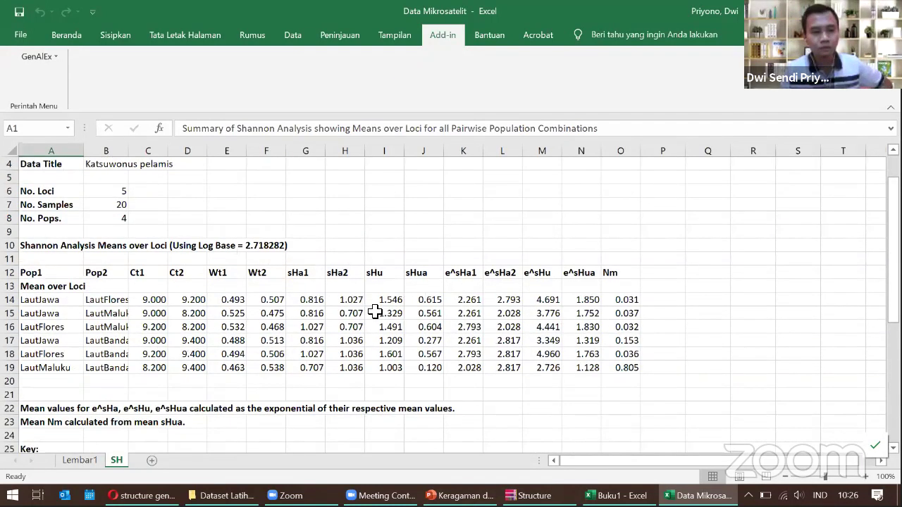
scroll(374, 311, down, 1)
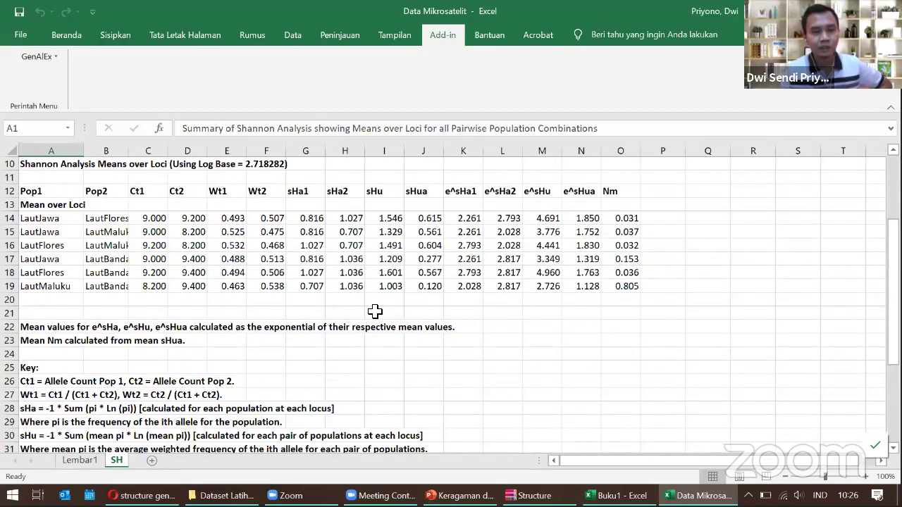
scroll(375, 312, up, 3)
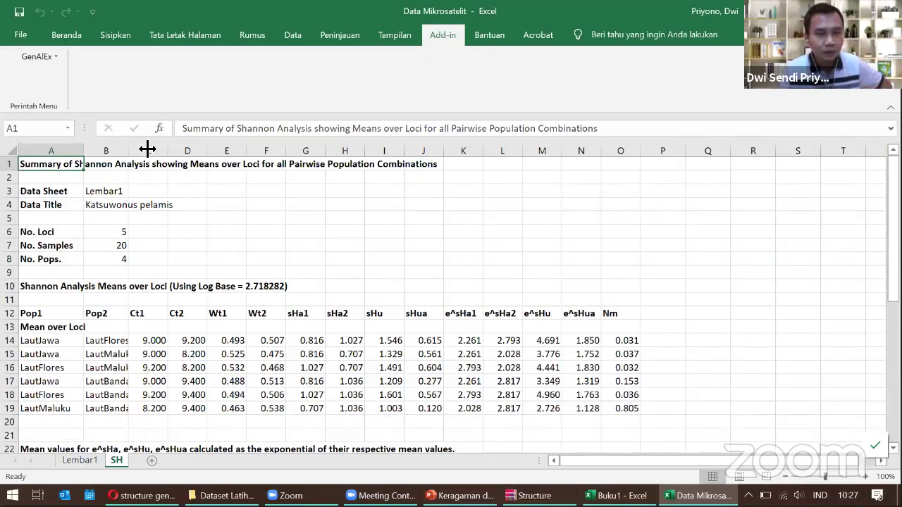
drag(148, 148, 148, 151)
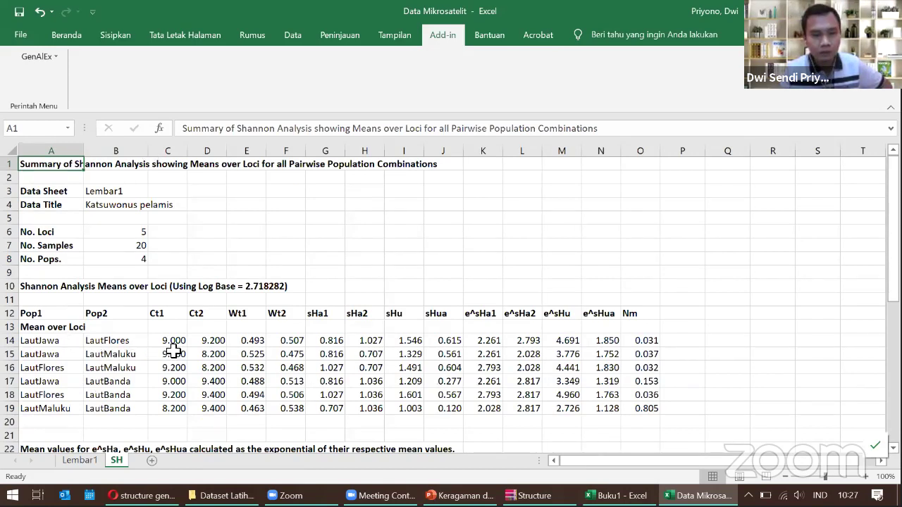
scroll(258, 347, down, 2)
scroll(262, 348, down, 1)
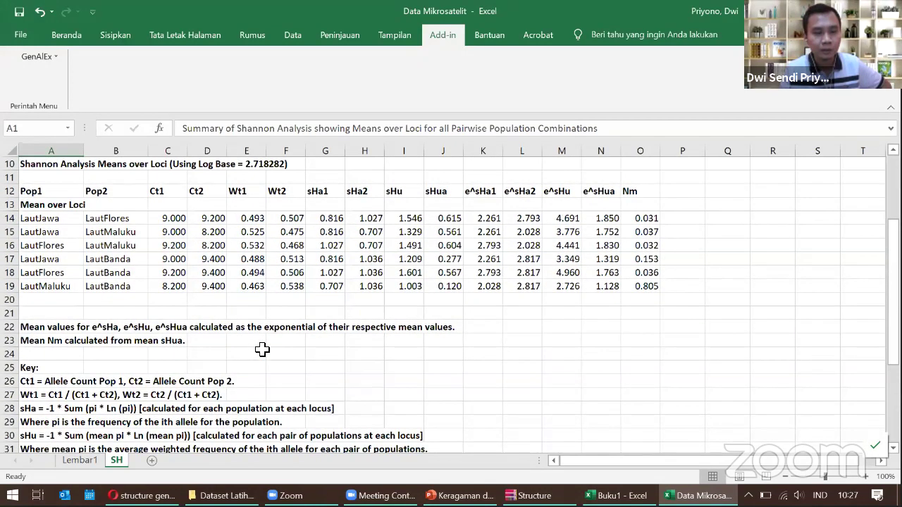
scroll(262, 350, down, 3)
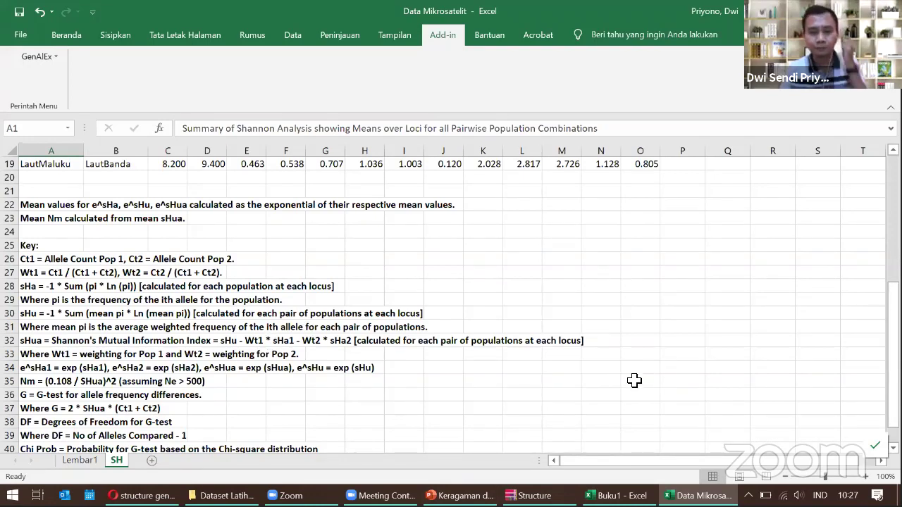
Close the Data Mikrosatelit workbook without saving and dismiss Structure's job notification.
key(ctrl+w)
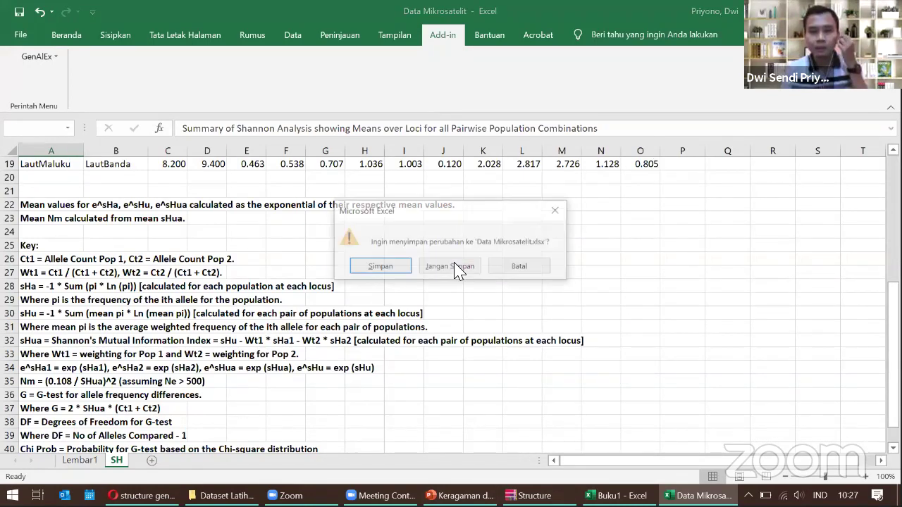
click(460, 268)
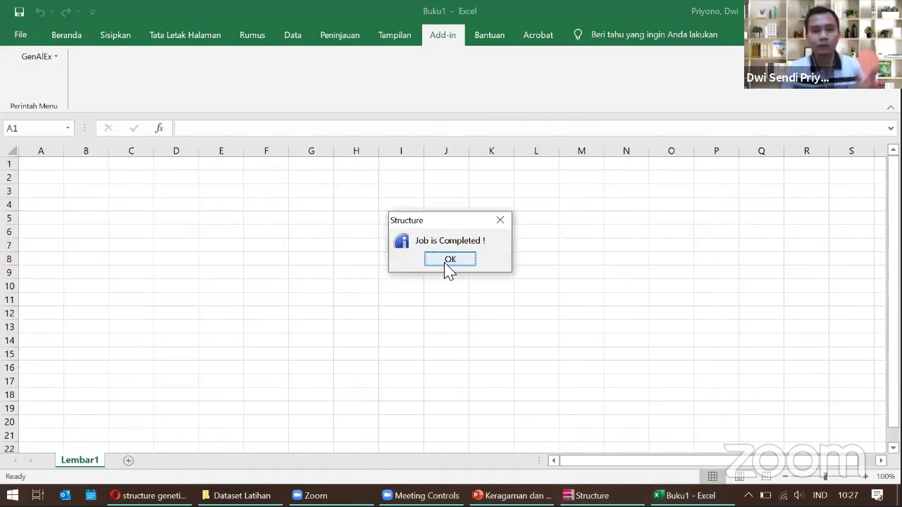
click(449, 260)
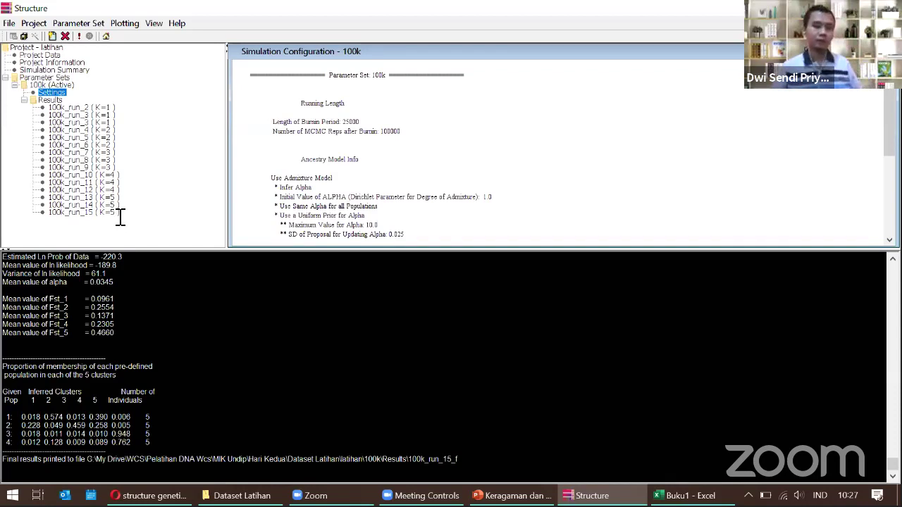
Switch to the browser and examine the example genetic structure plots in the "structure genetic" image results.
key(alt+Tab)
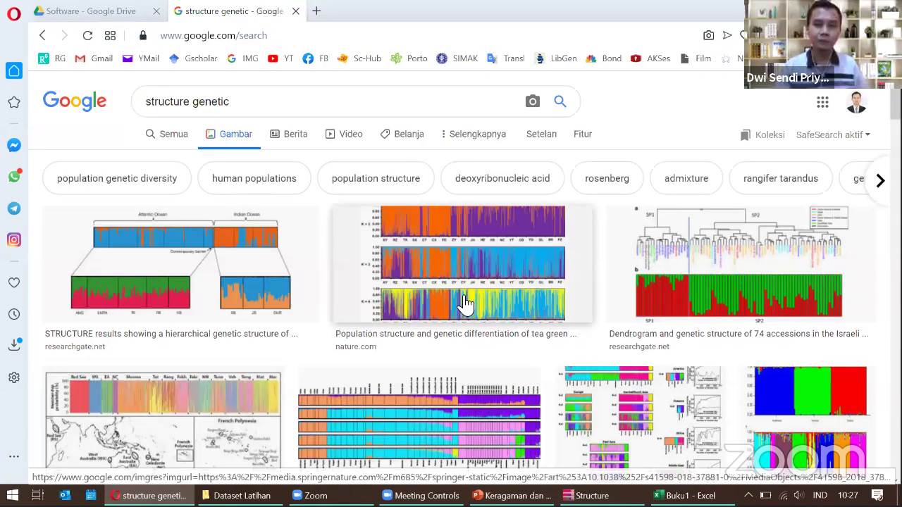
scroll(465, 304, down, 1)
scroll(465, 307, down, 2)
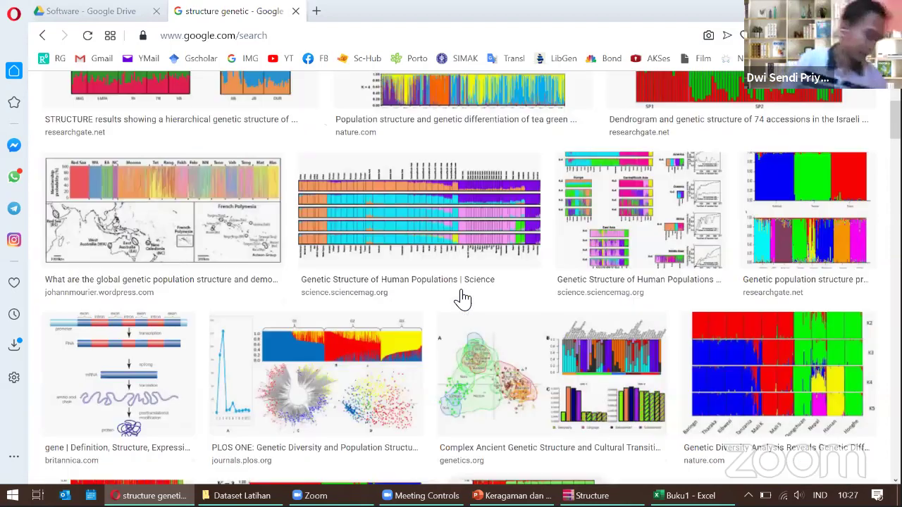
scroll(463, 300, up, 3)
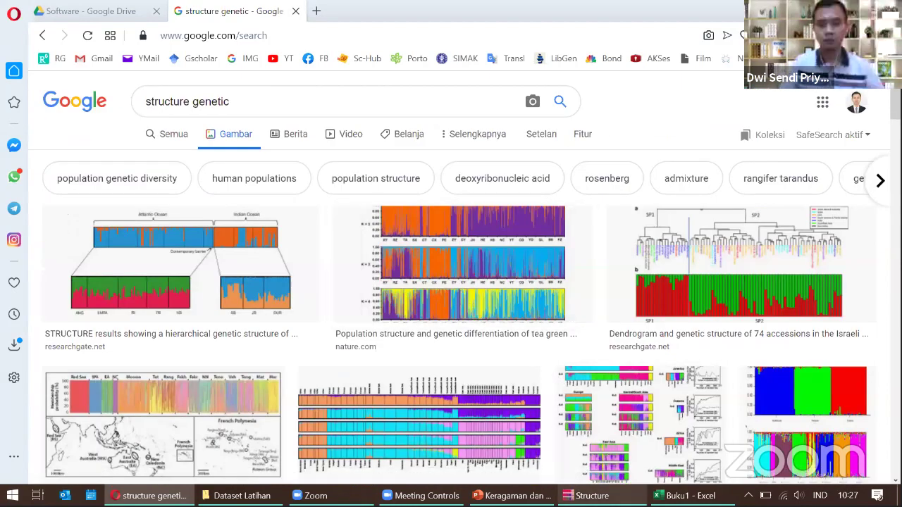
key(alt+Tab)
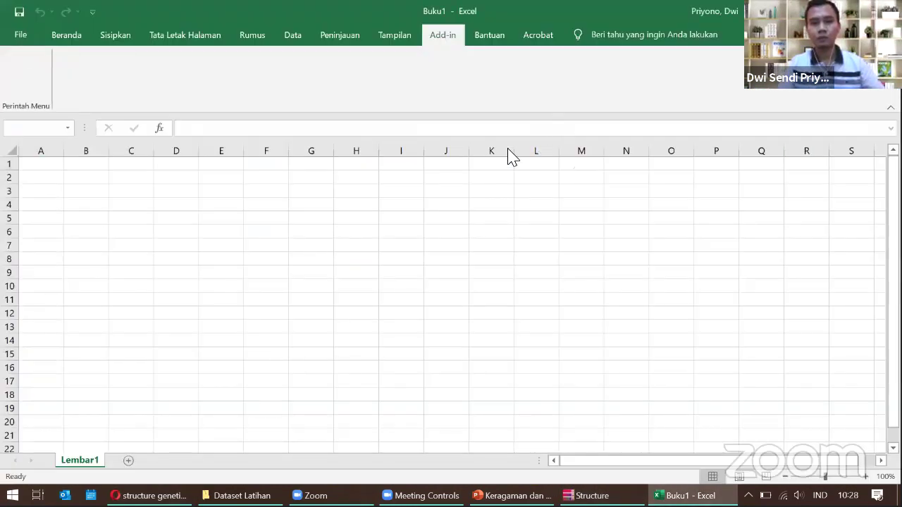
Switch to Structure and show the bar plot for the result 100k_run_15 (K=5).
key(alt+Tab)
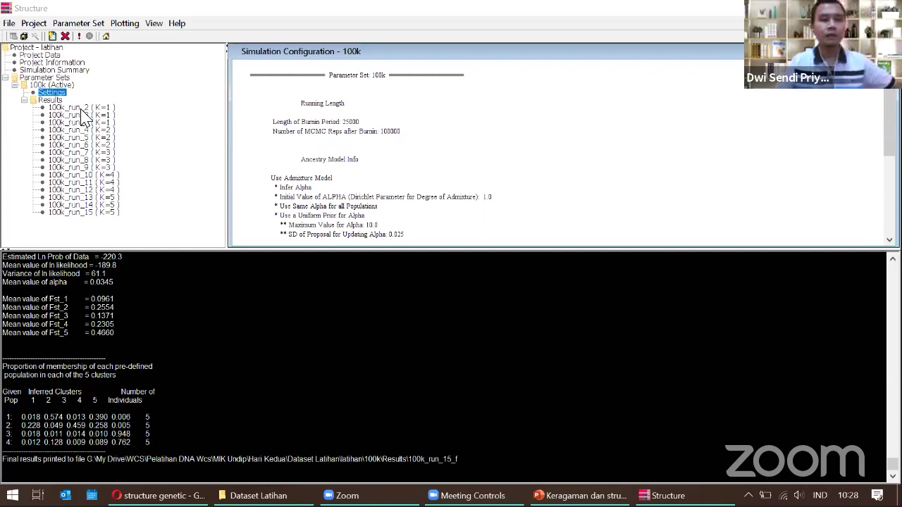
click(84, 213)
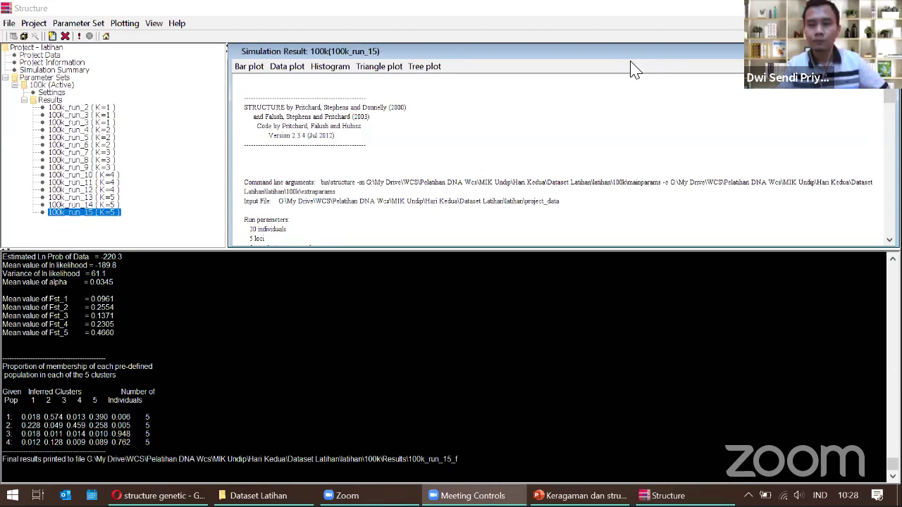
click(262, 70)
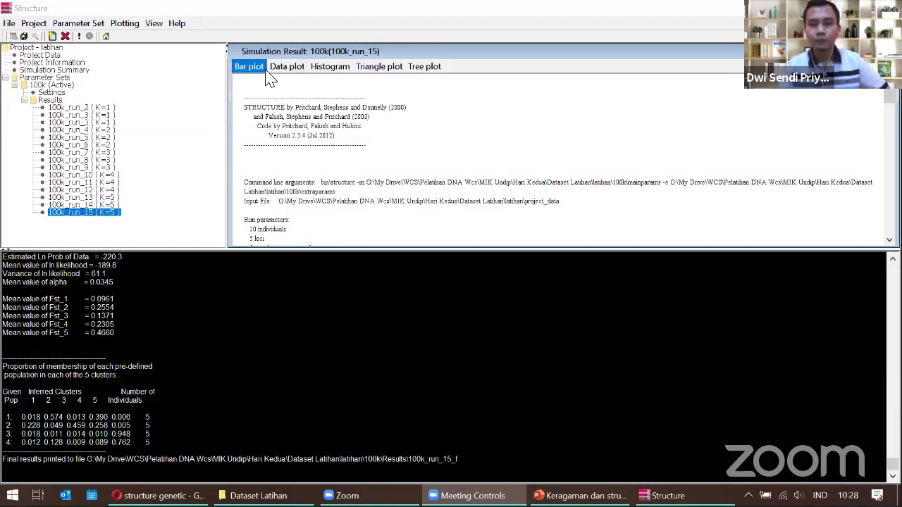
click(267, 72)
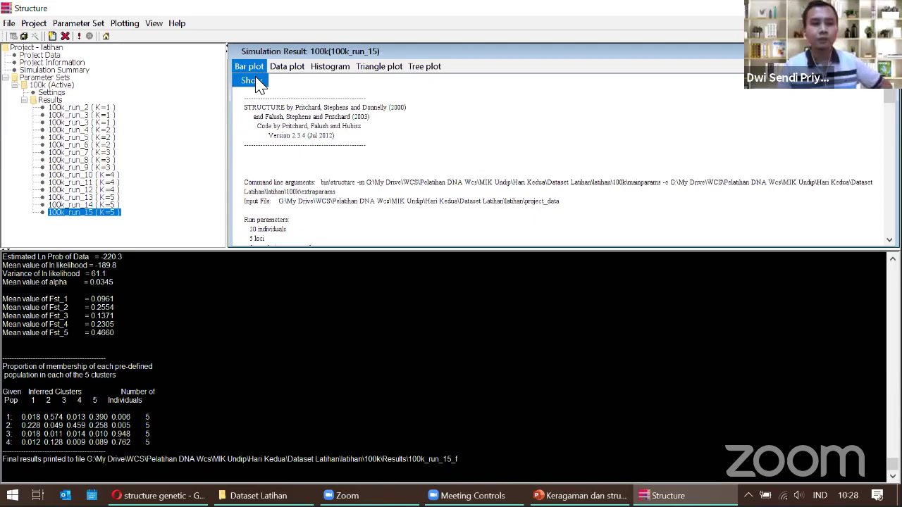
click(258, 83)
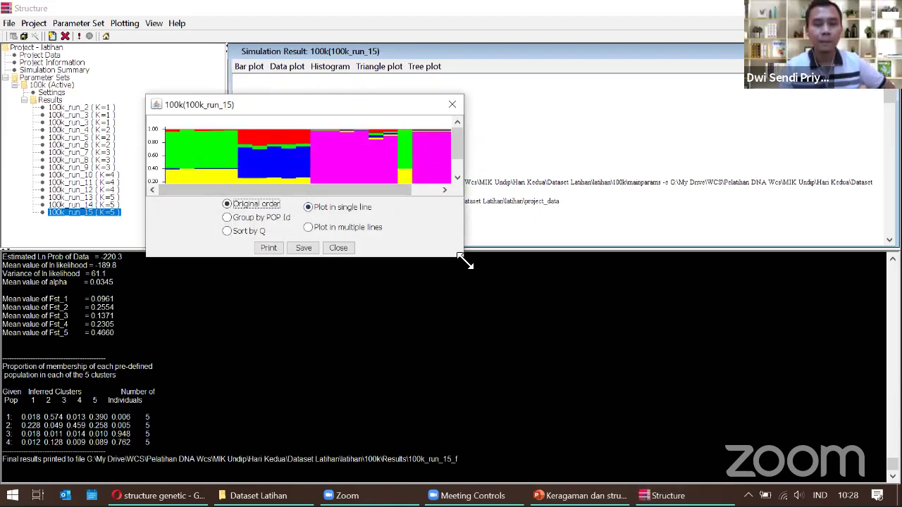
Enlarge the 100k_run_15 bar plot window, move it clear of the results list and group the plot by POP Id.
drag(463, 258, 668, 341)
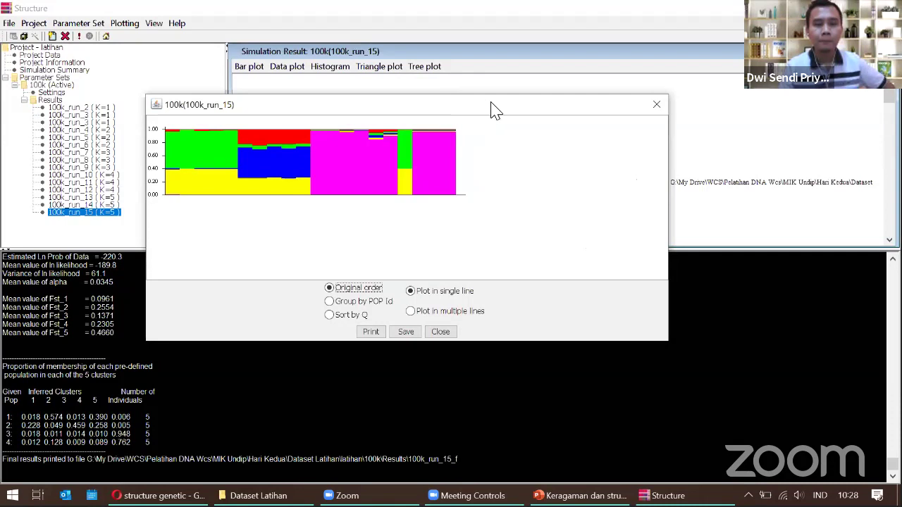
drag(495, 109, 755, 107)
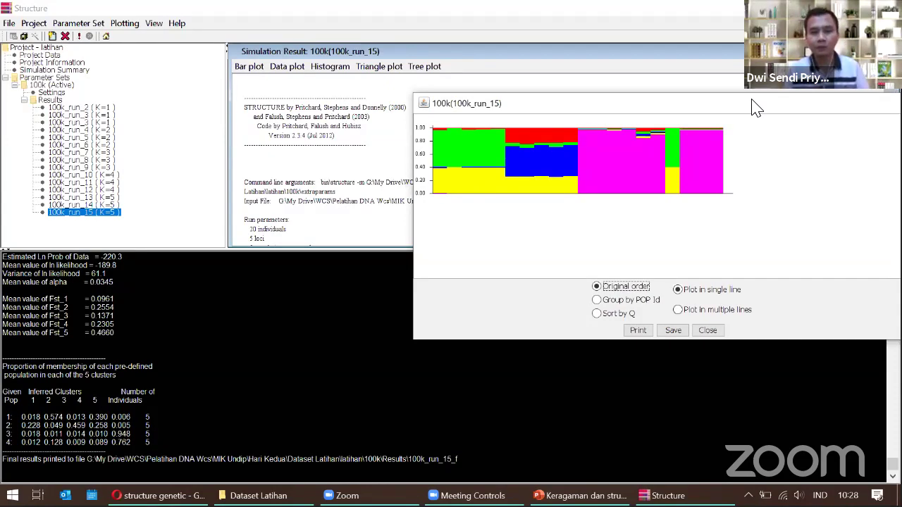
click(604, 301)
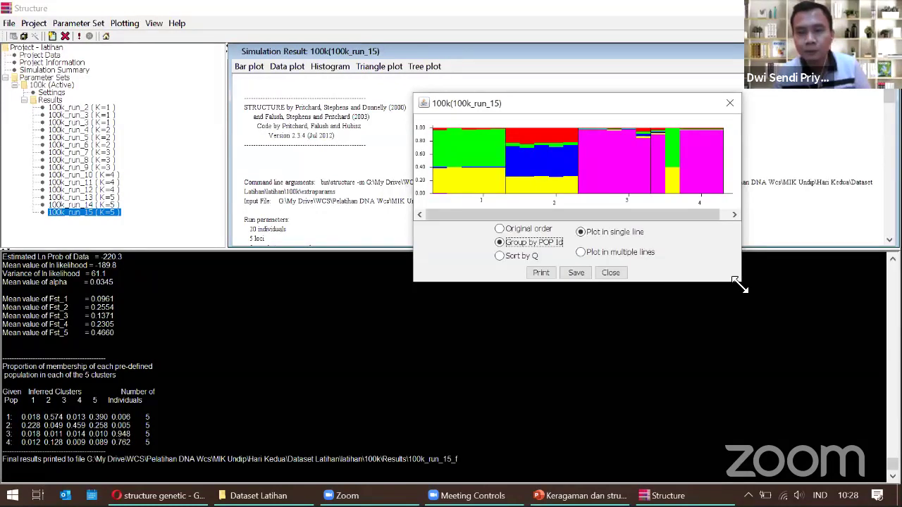
drag(739, 283, 827, 357)
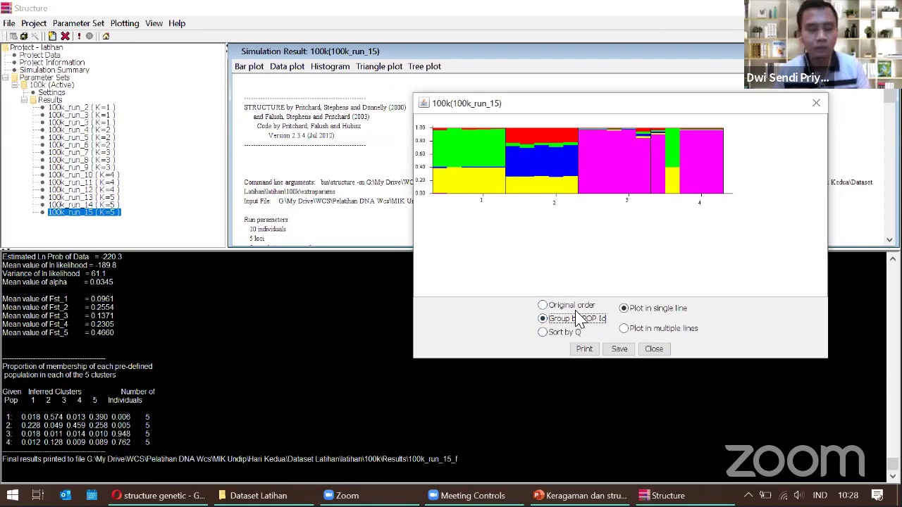
Open the recent workbook Data Mikrosatelit in Excel.
key(super)
text(exce)
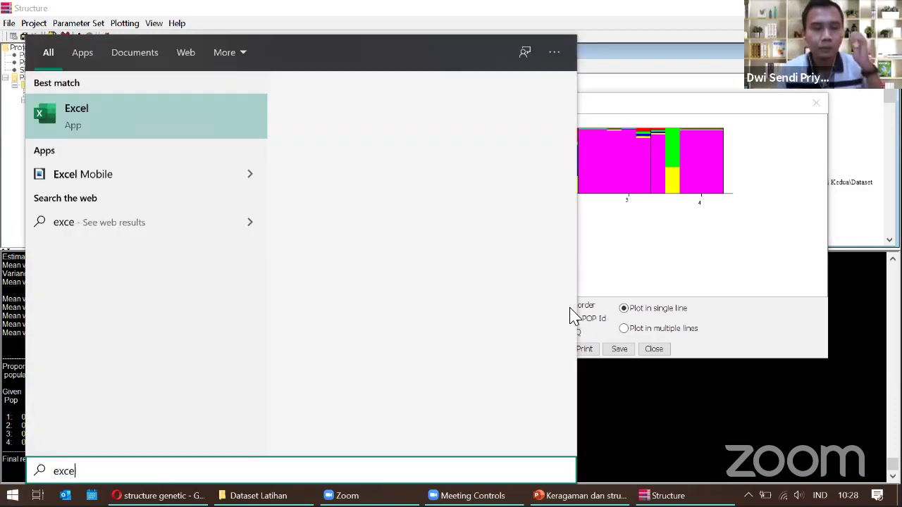
text(l)
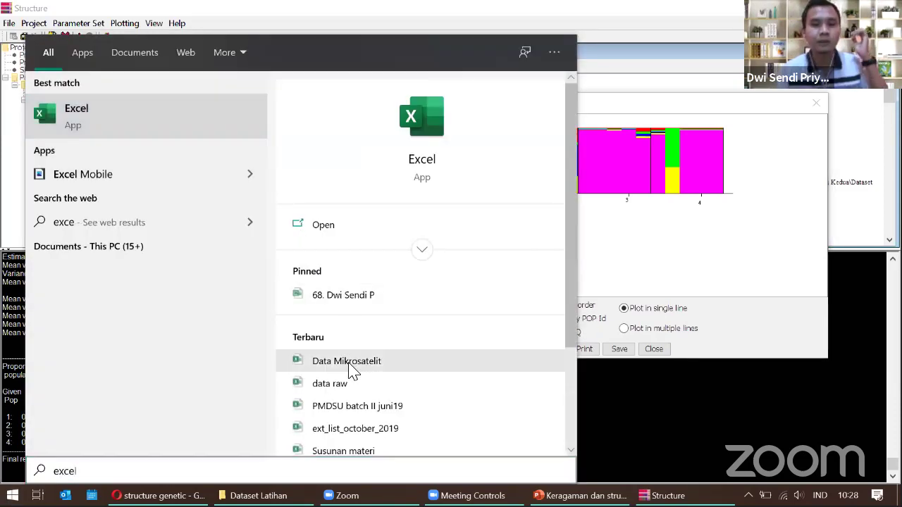
click(350, 372)
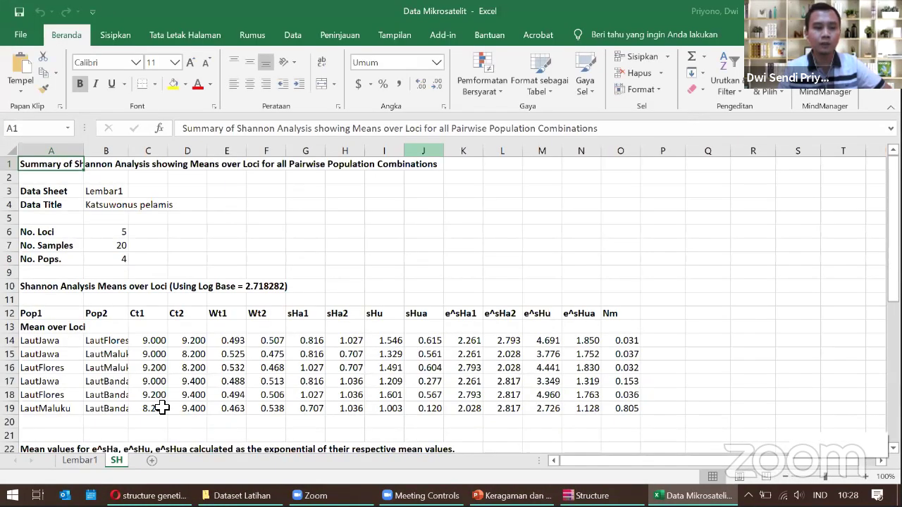
Show the sample rows on the Lembar1 sheet and restore the Excel window to a smaller size beside the plot.
click(79, 460)
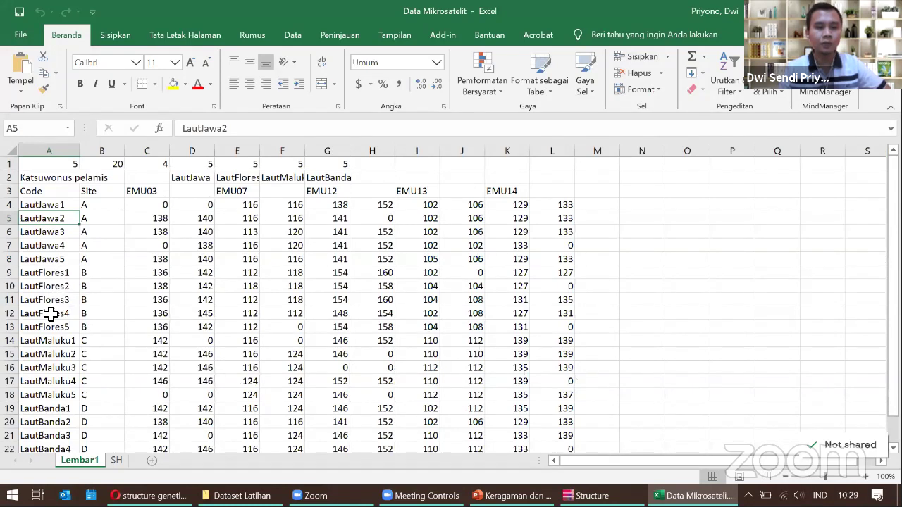
scroll(274, 178, down, 2)
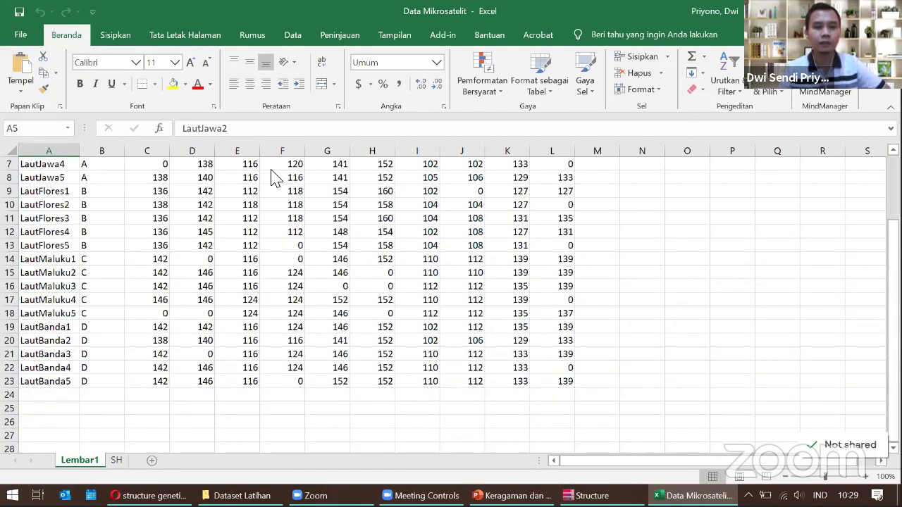
key(super+Down)
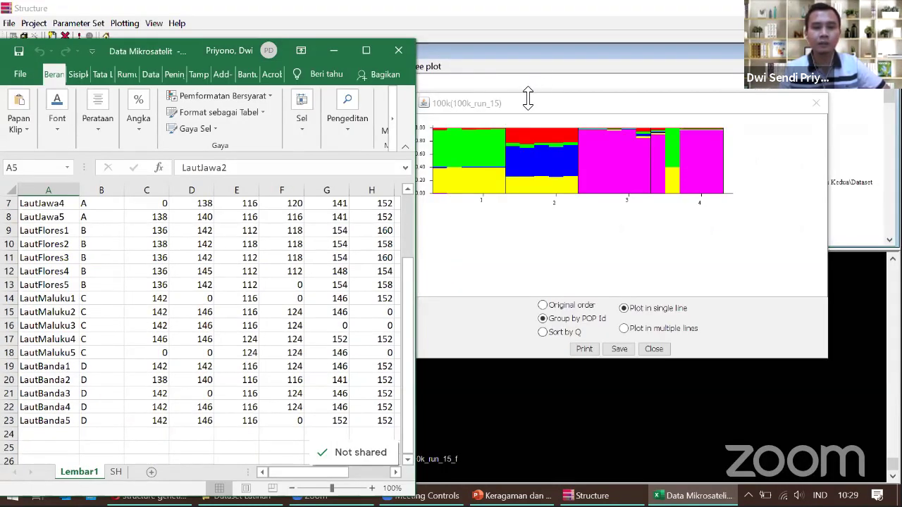
Return to Structure, display the 100k_run_15 bar plot again in an enlarged window and group it by POP Id.
click(529, 96)
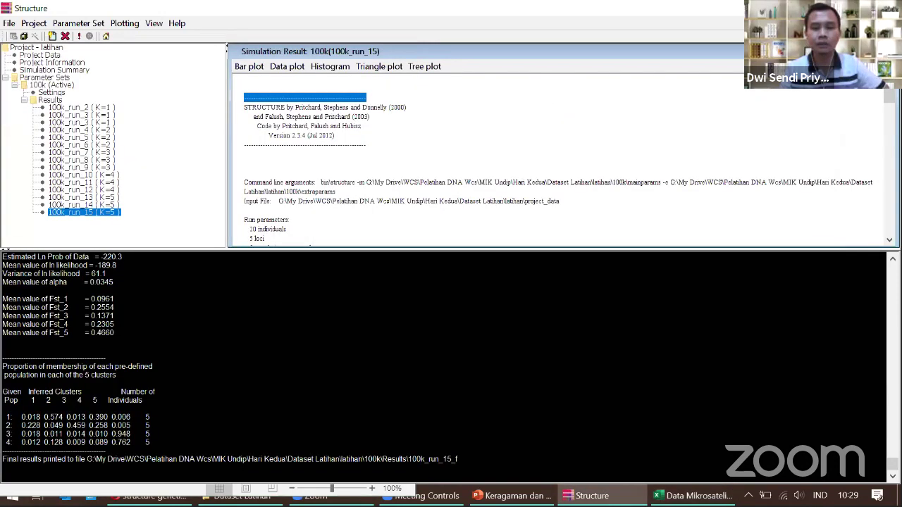
key(alt+Tab)
key(alt+Tab)
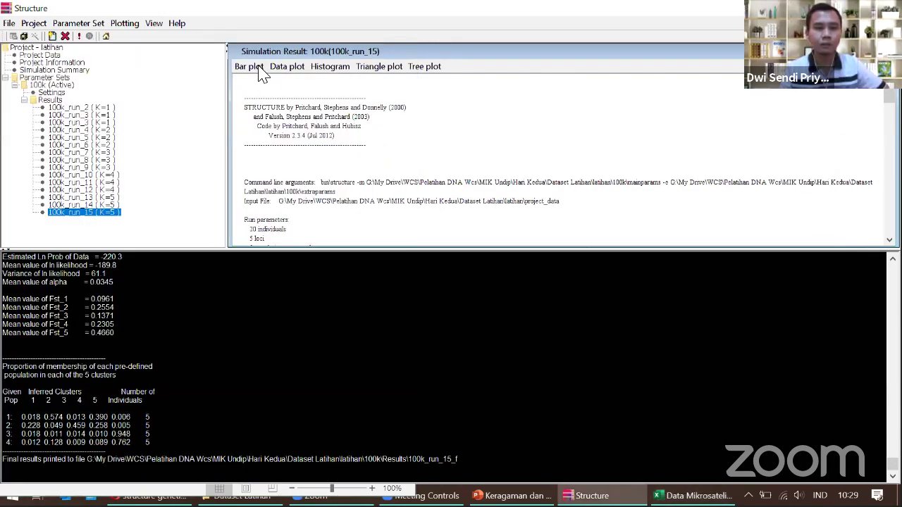
click(252, 81)
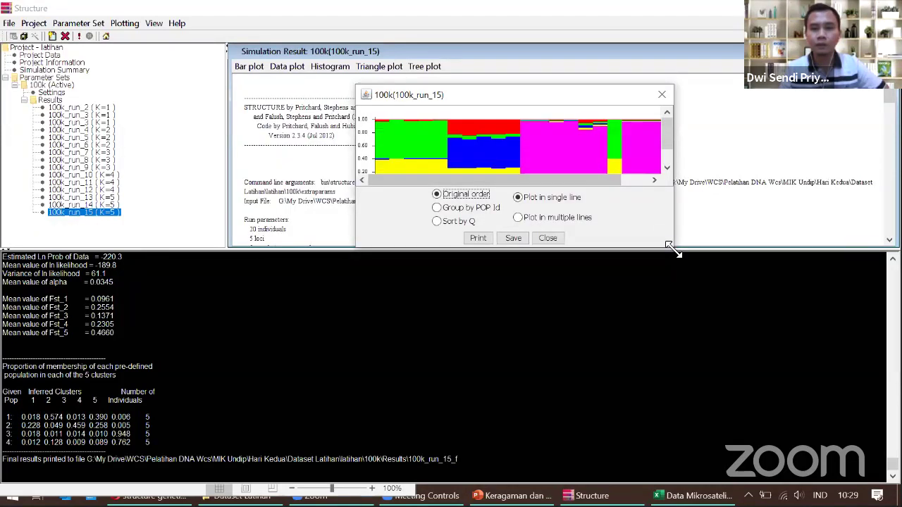
drag(669, 247, 681, 318)
click(486, 278)
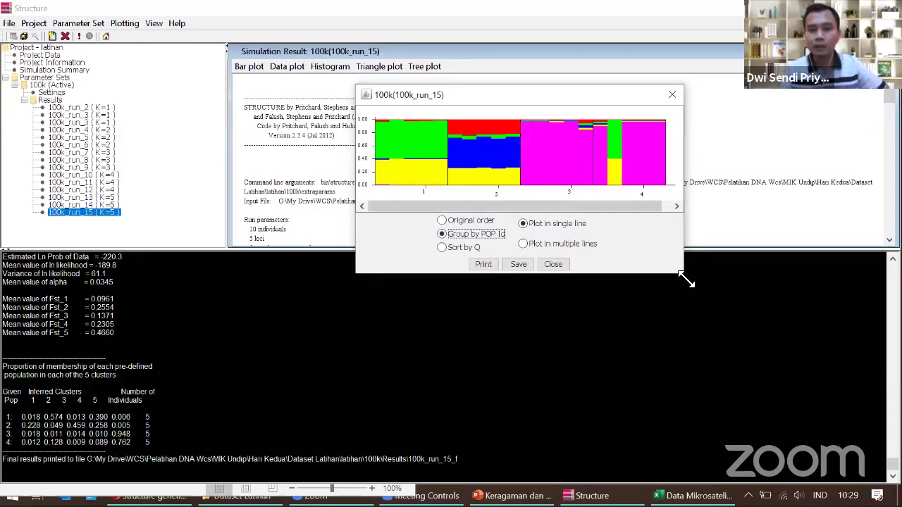
Enlarge the 100k_run_15 plot window and compare it with the sample rows in Excel's Data Mikrosatelit workbook, minimizing Excel when finished.
drag(685, 278, 782, 346)
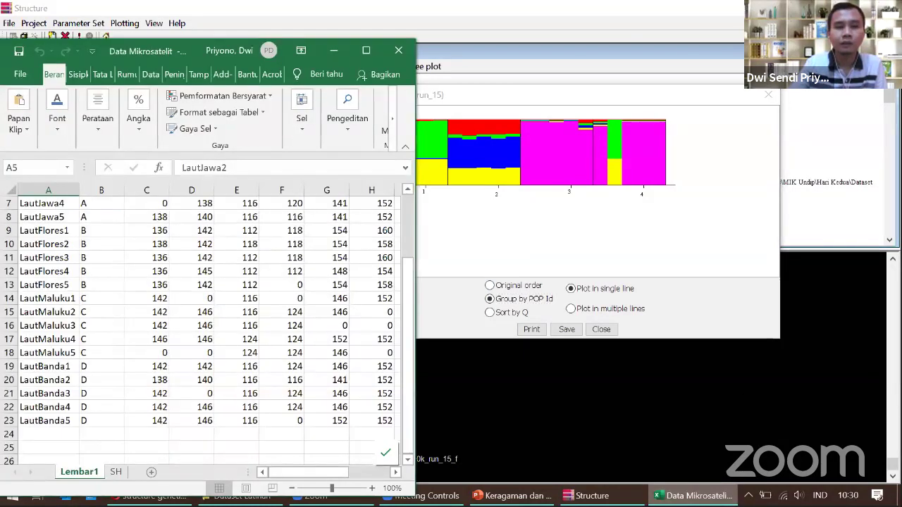
click(694, 495)
scroll(123, 286, up, 2)
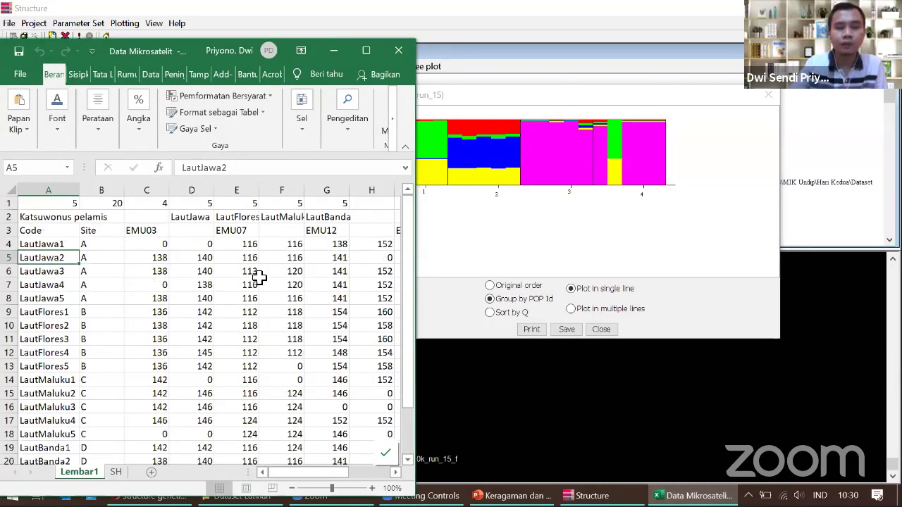
click(334, 50)
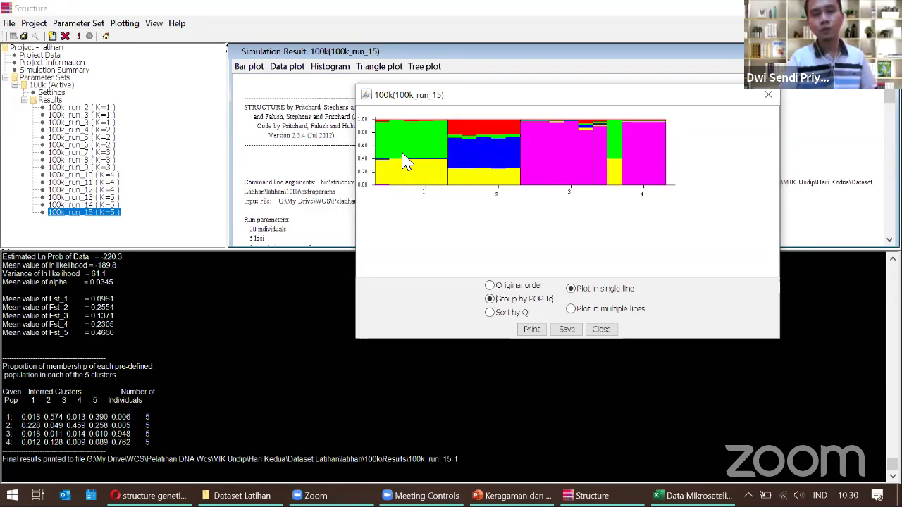
Close the 100k_run_15 plot and display the 100k_run_11 (K=4) bar plot in an enlarged window, grouped by POP Id.
click(767, 95)
click(84, 183)
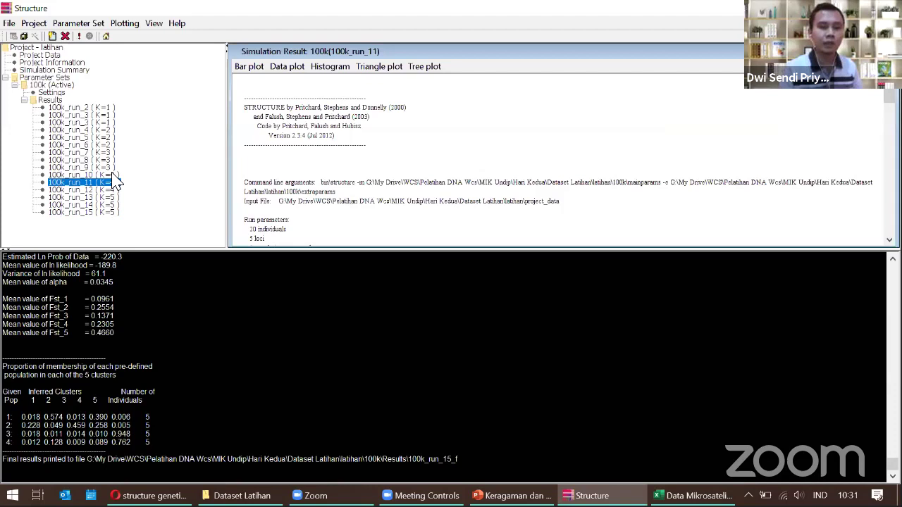
click(249, 66)
click(247, 84)
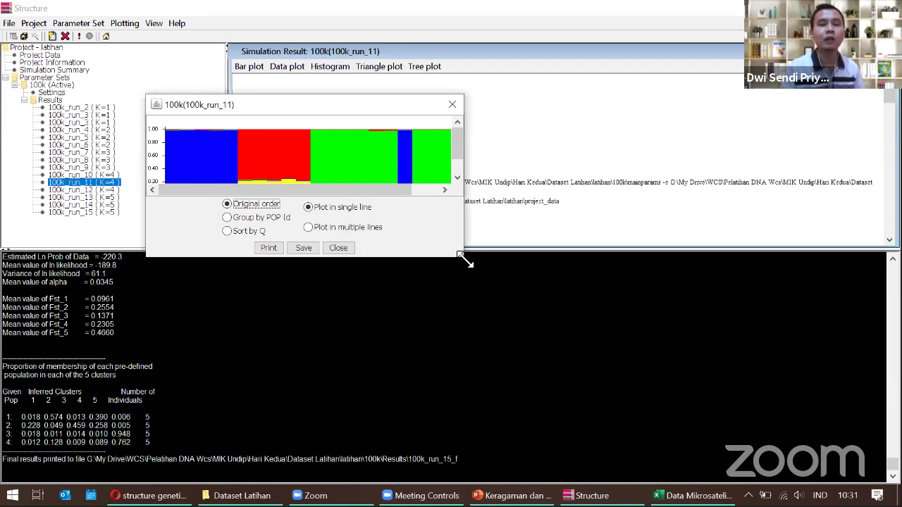
drag(463, 259, 584, 300)
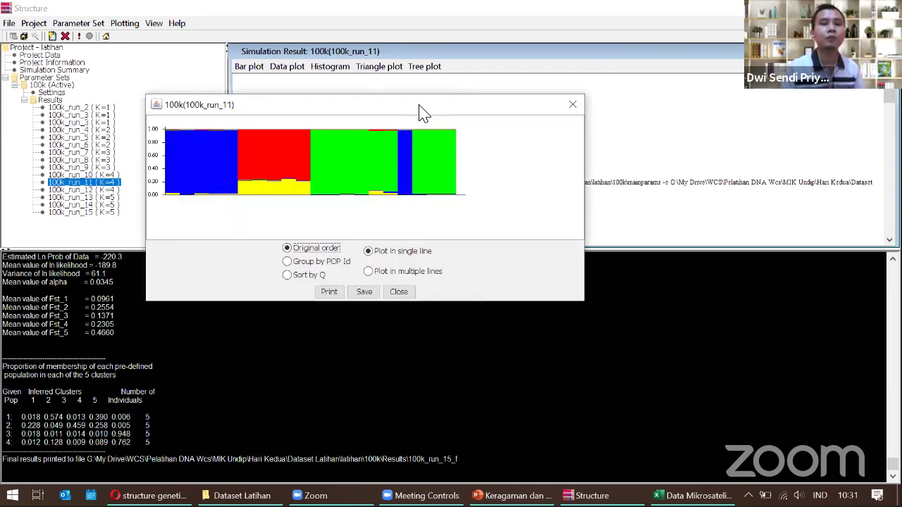
drag(428, 112, 649, 107)
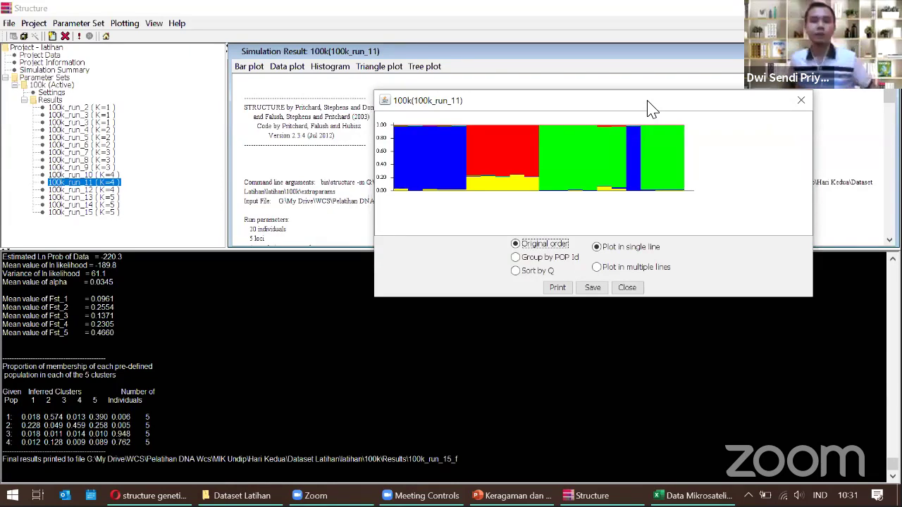
click(547, 258)
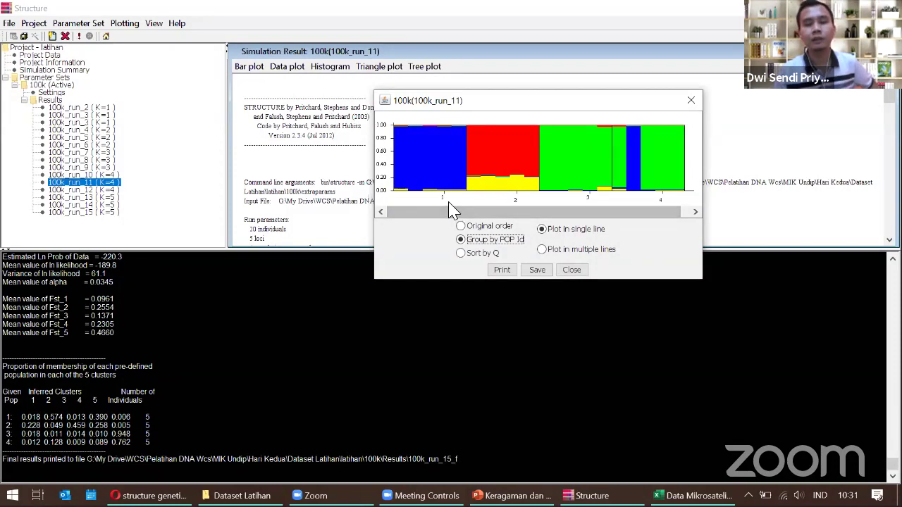
View the 100k_run_11 plot in multiple lines in a wider window, and return it to a single line.
click(542, 249)
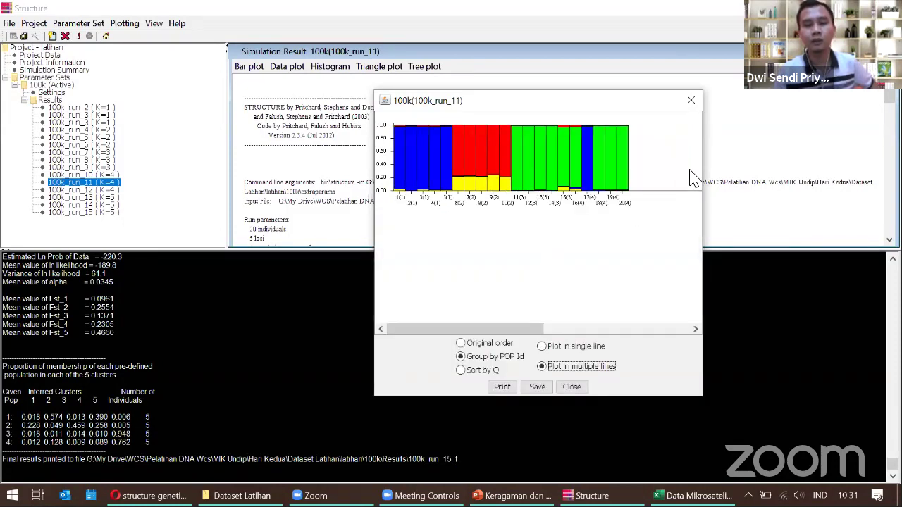
drag(706, 163, 885, 163)
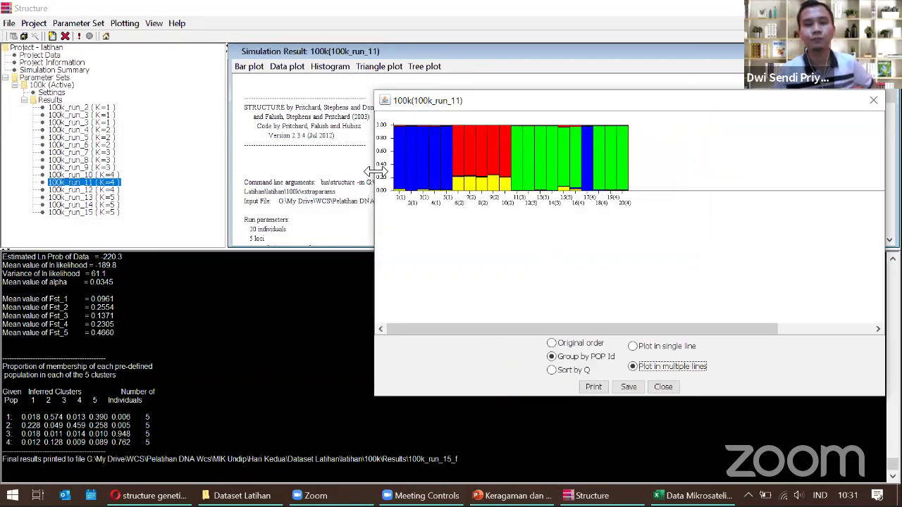
drag(376, 171, 268, 172)
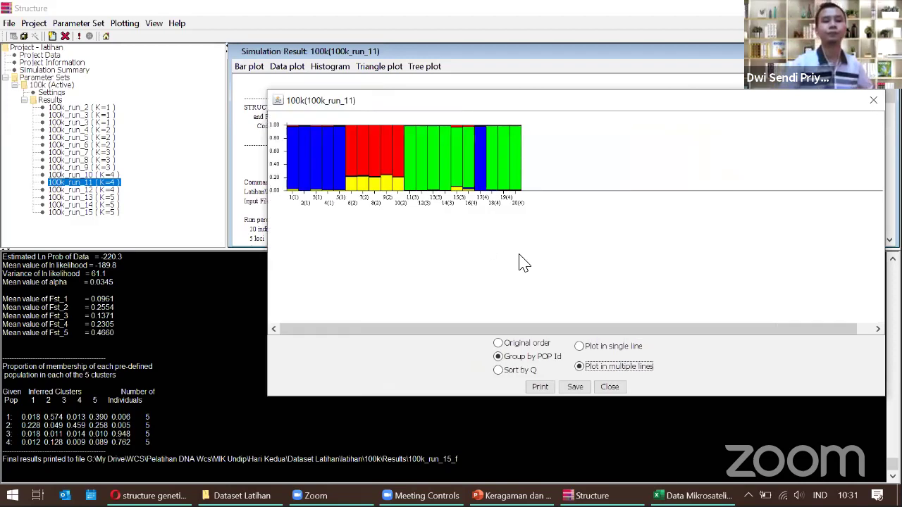
click(585, 348)
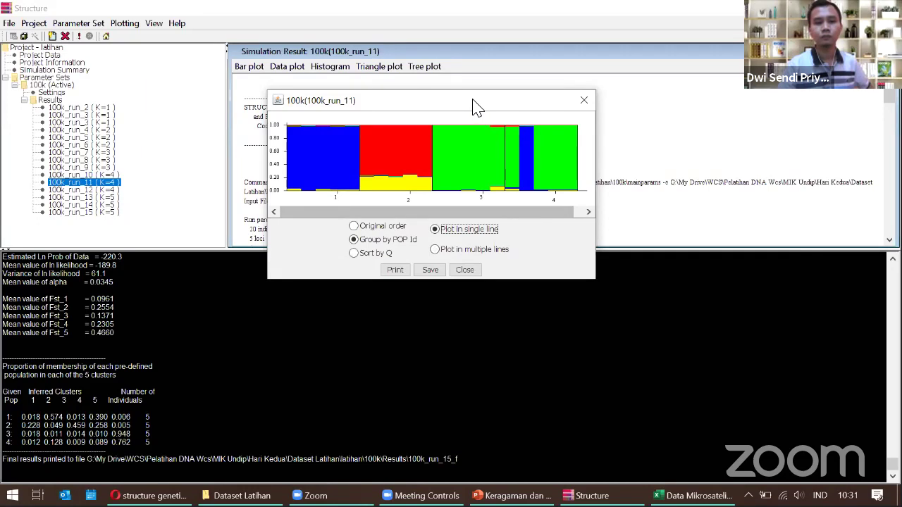
drag(472, 103, 626, 102)
Display the 100k_run_9 (K=3) bar plot grouped by POP Id, and move its window clear of the results list.
click(99, 168)
click(248, 66)
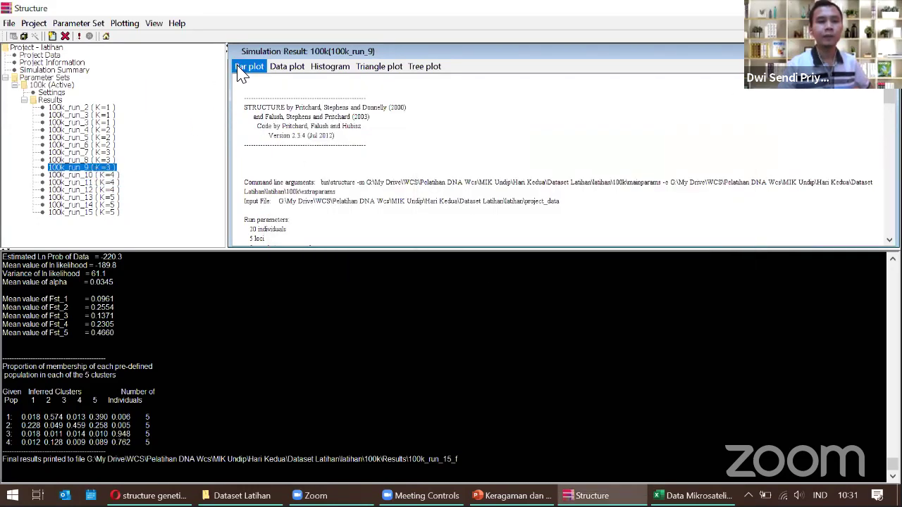
click(250, 81)
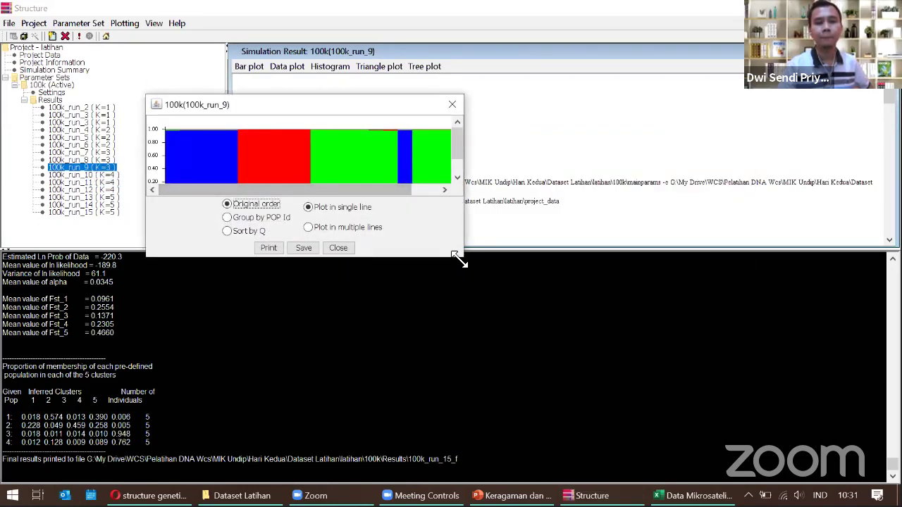
drag(459, 260, 581, 331)
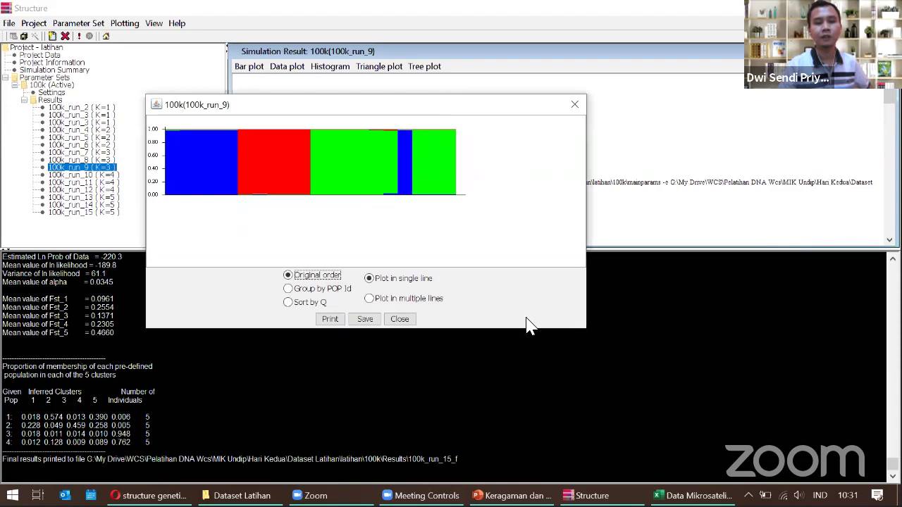
click(330, 290)
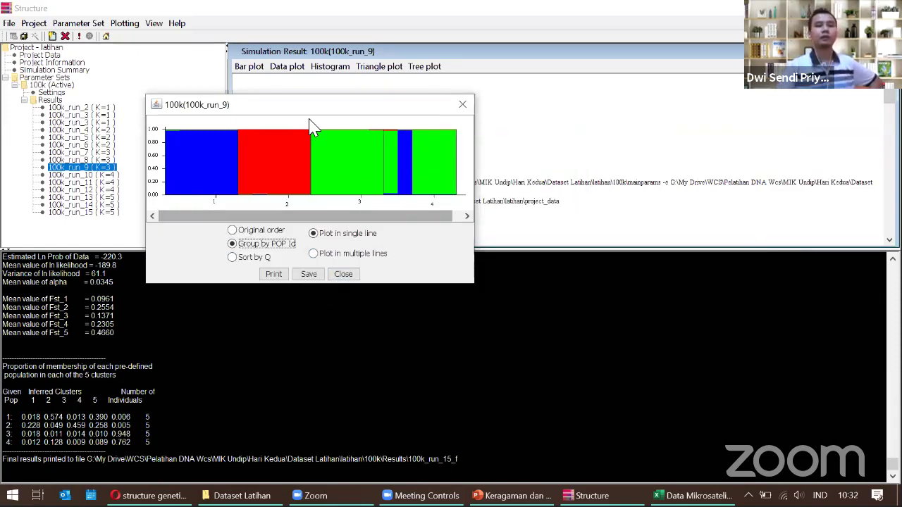
drag(316, 106, 555, 91)
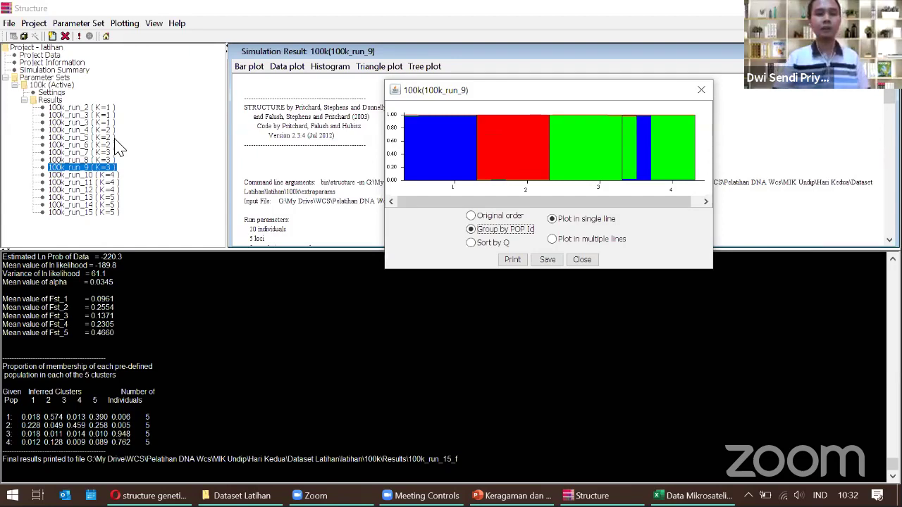
Switch to the Opera browser and preview the tea green and hierarchical STRUCTURE plots among the structure genetic image results.
click(148, 495)
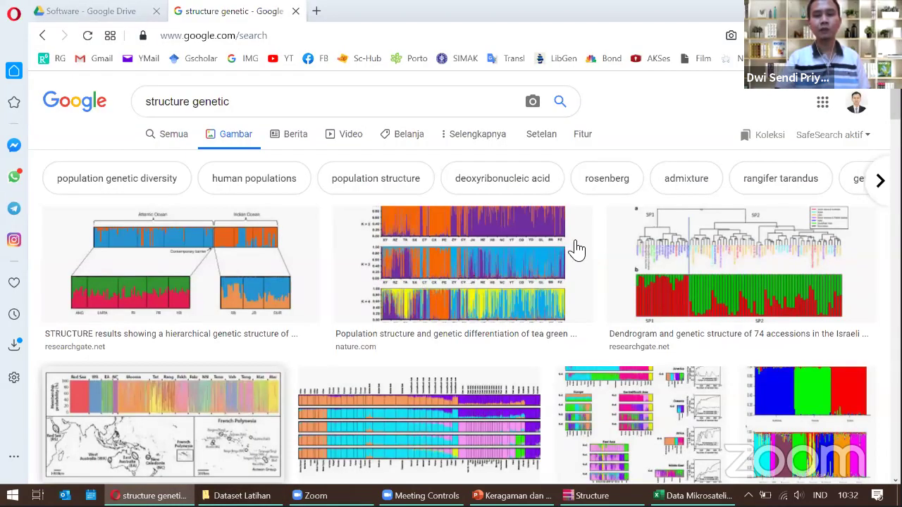
click(576, 248)
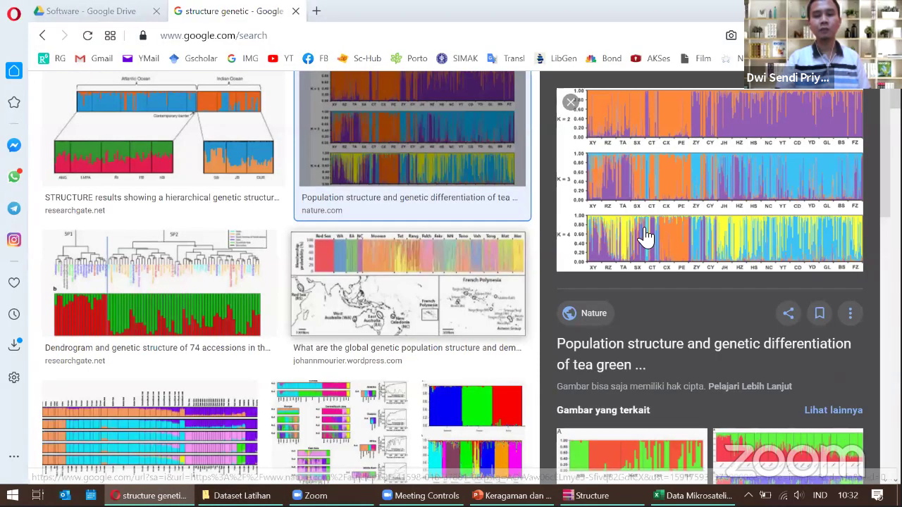
click(216, 182)
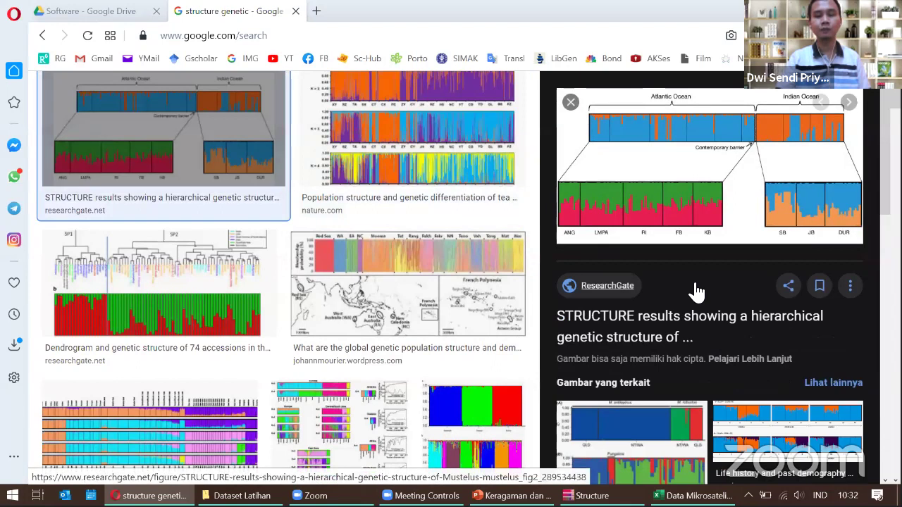
scroll(694, 290, down, 1)
scroll(694, 290, up, 1)
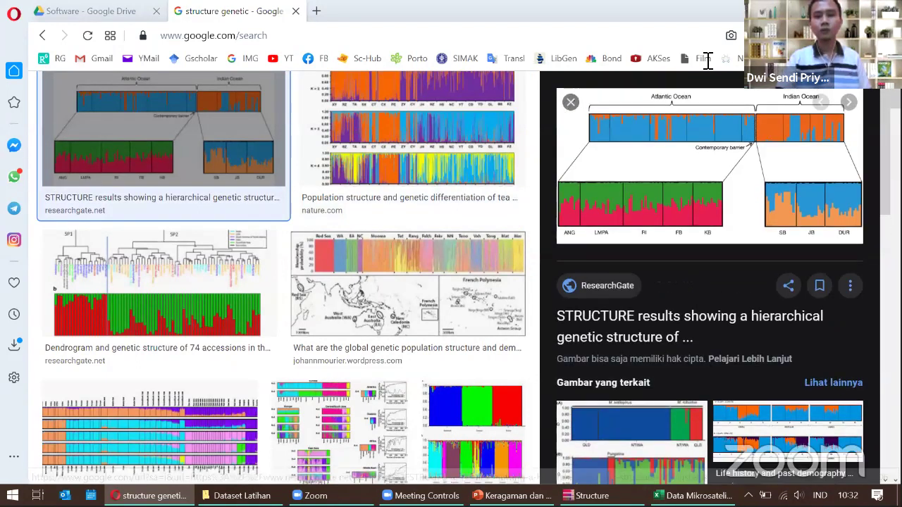
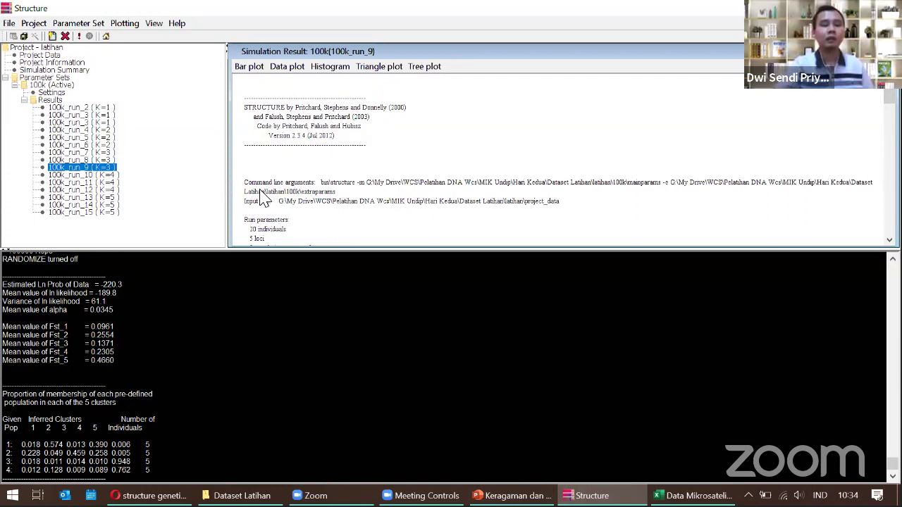
Switch to File Explorer and open the run results folder latihan\100k\Results inside Dataset Latihan.
click(268, 495)
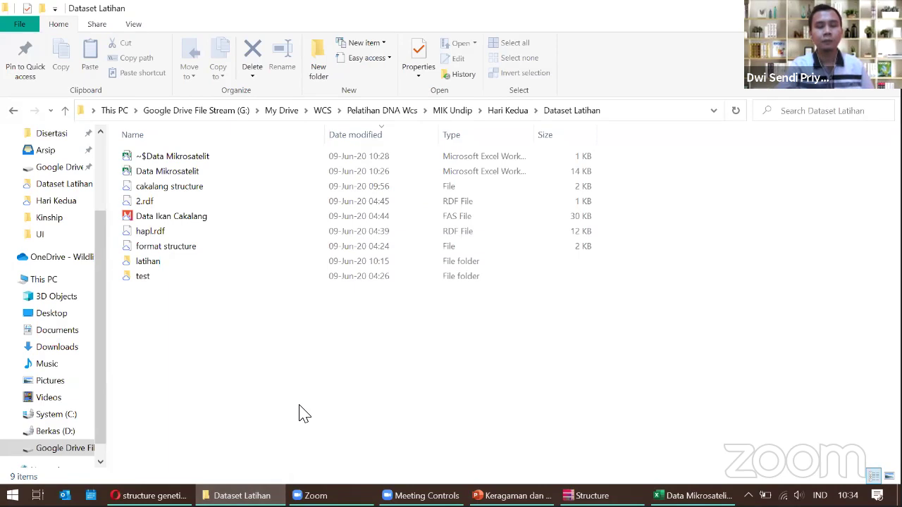
click(193, 266)
double_click(193, 266)
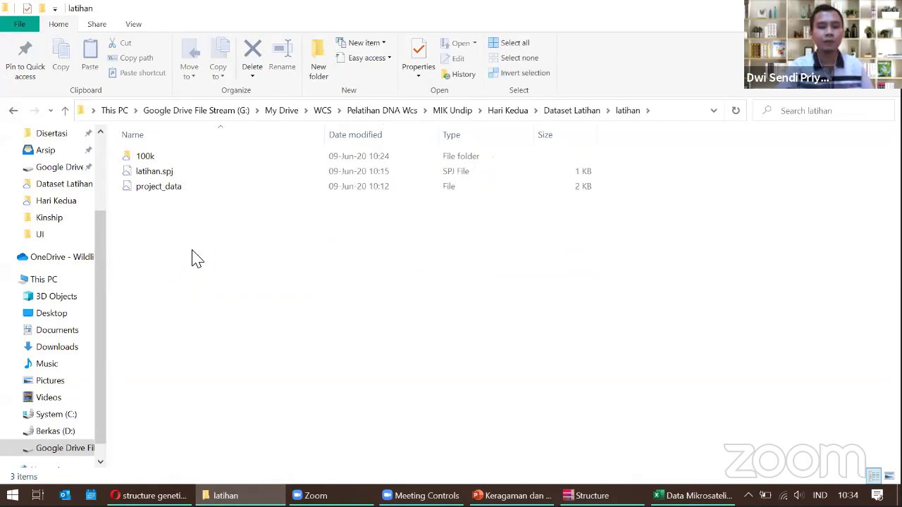
mouse_move(186, 162)
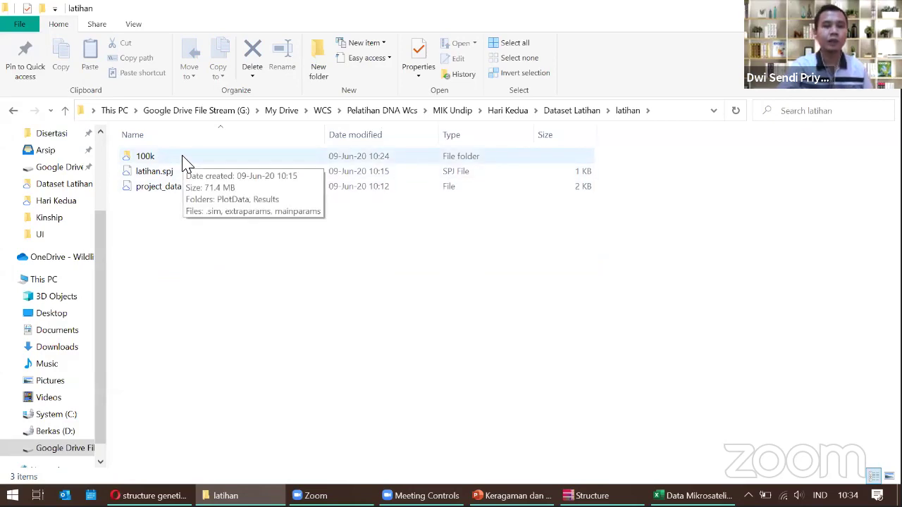
double_click(187, 163)
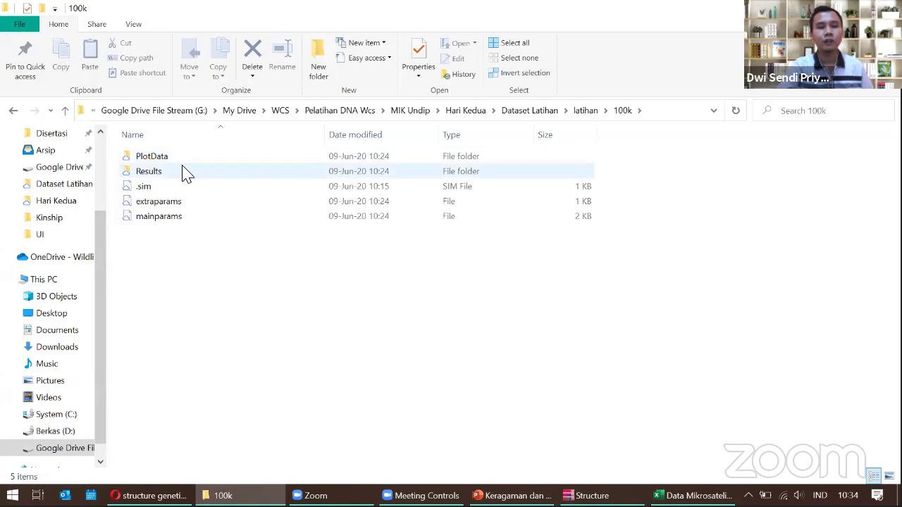
mouse_move(183, 169)
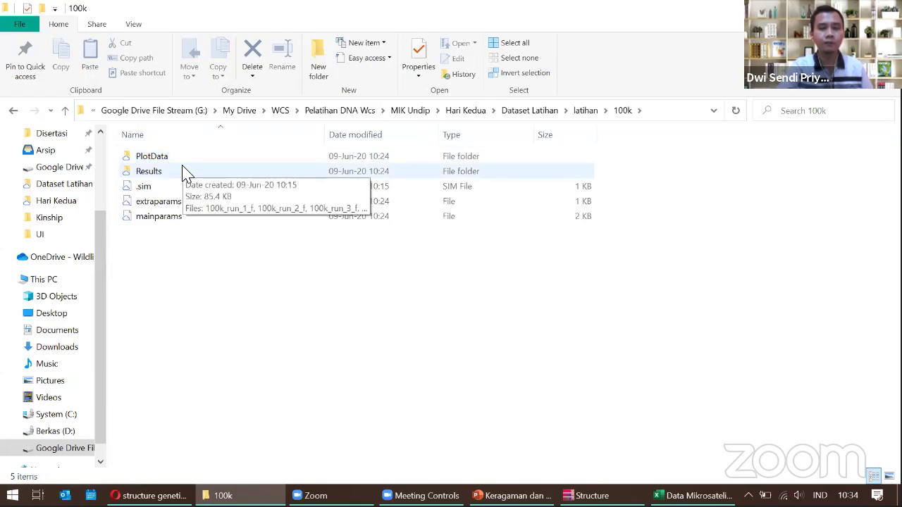
double_click(184, 173)
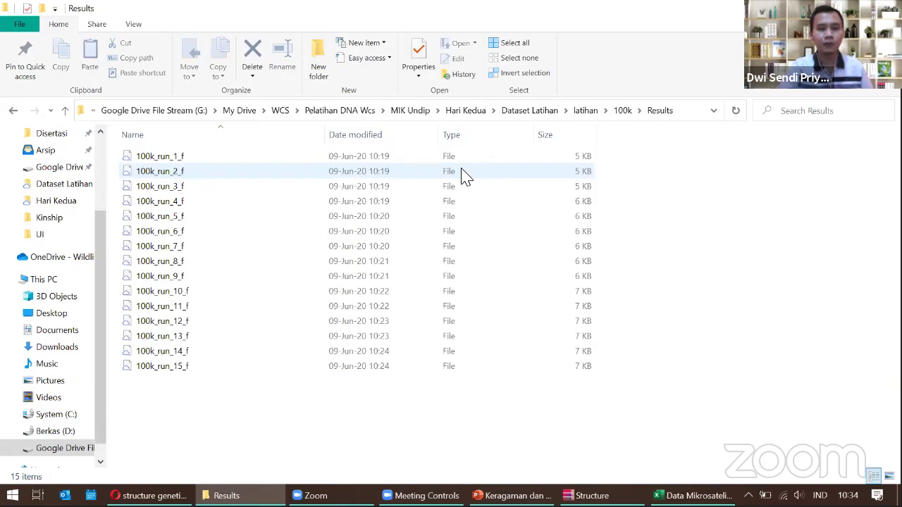
Return to the 100k folder, compress its Results folder into the ZIP archive Results.zip and select the archive.
click(617, 111)
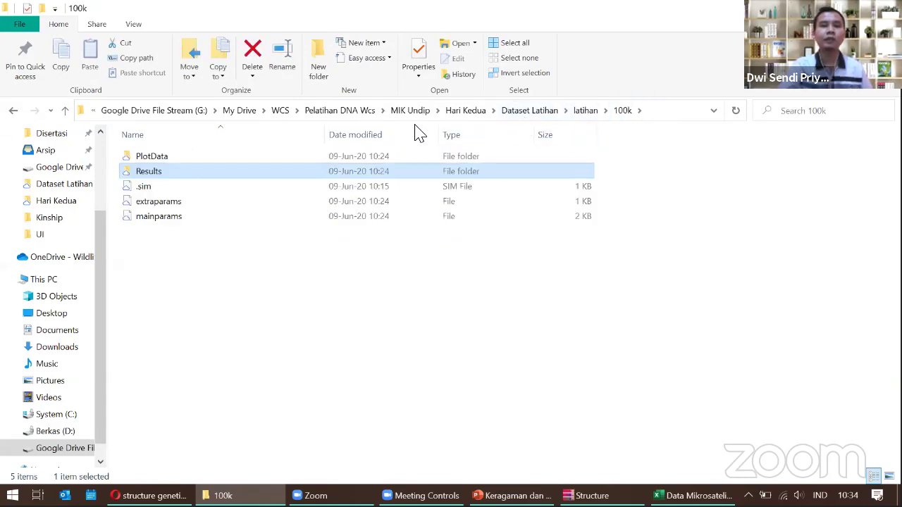
double_click(231, 173)
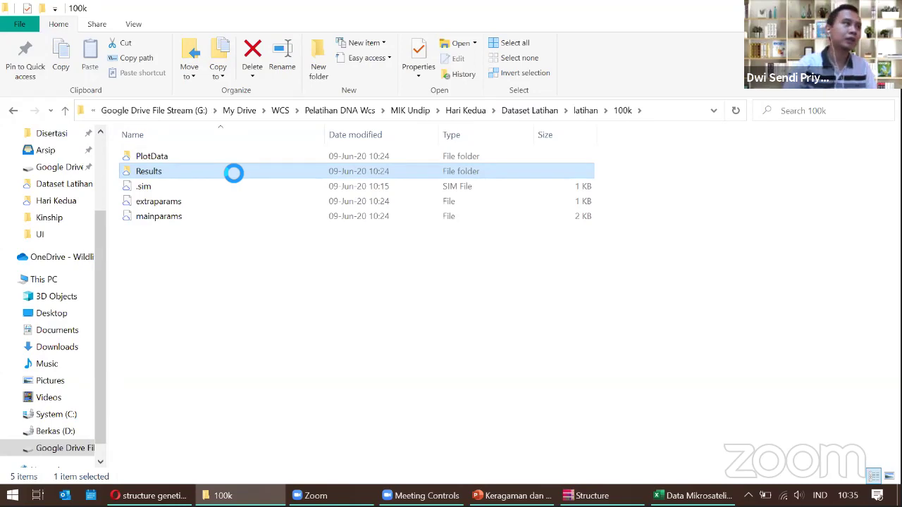
right_click(229, 172)
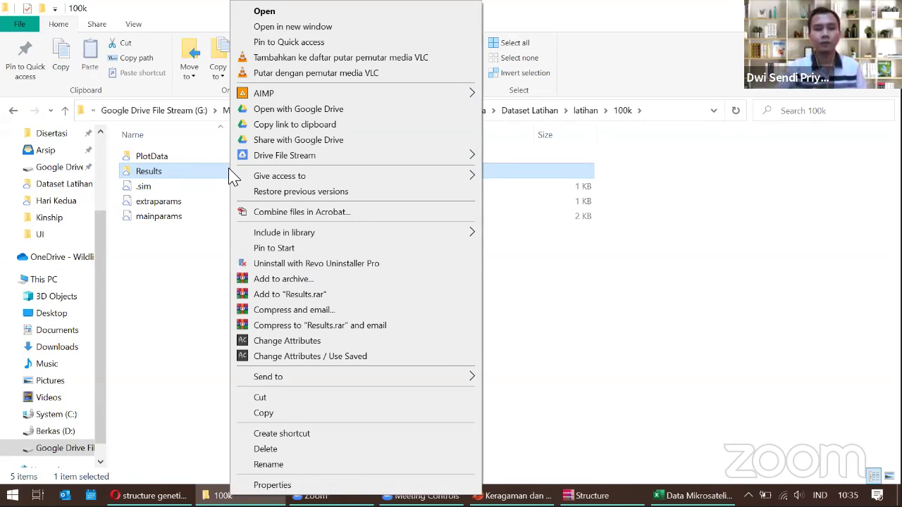
click(285, 279)
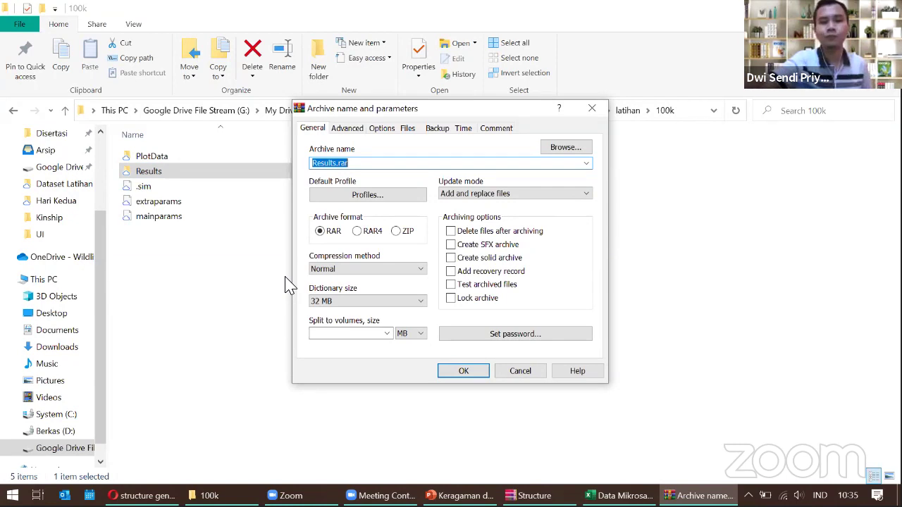
click(397, 232)
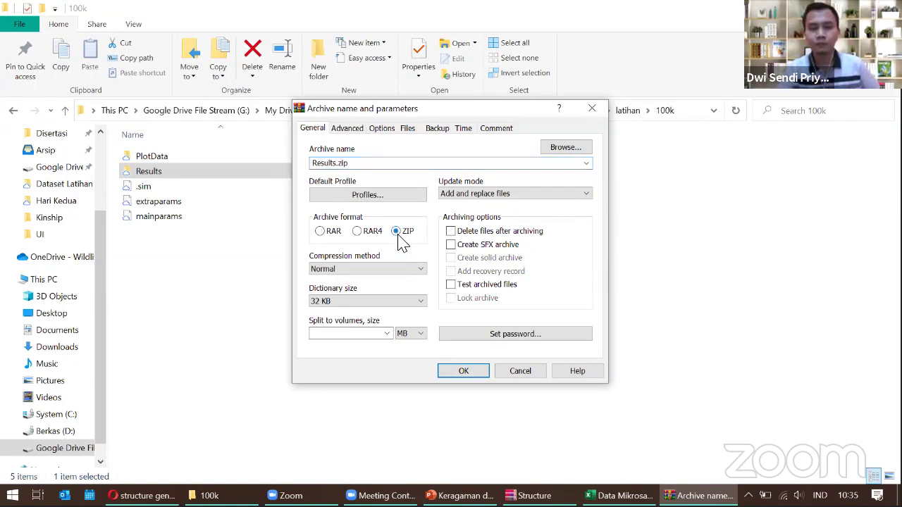
click(474, 370)
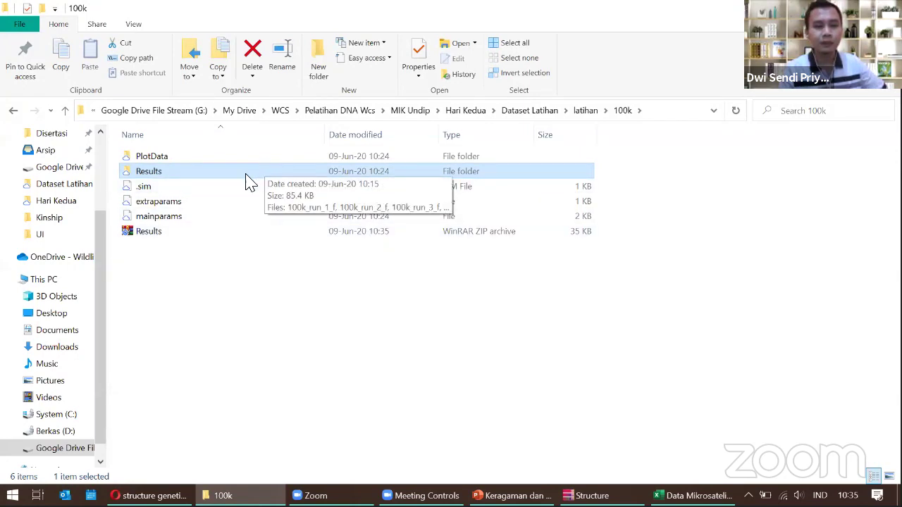
click(162, 233)
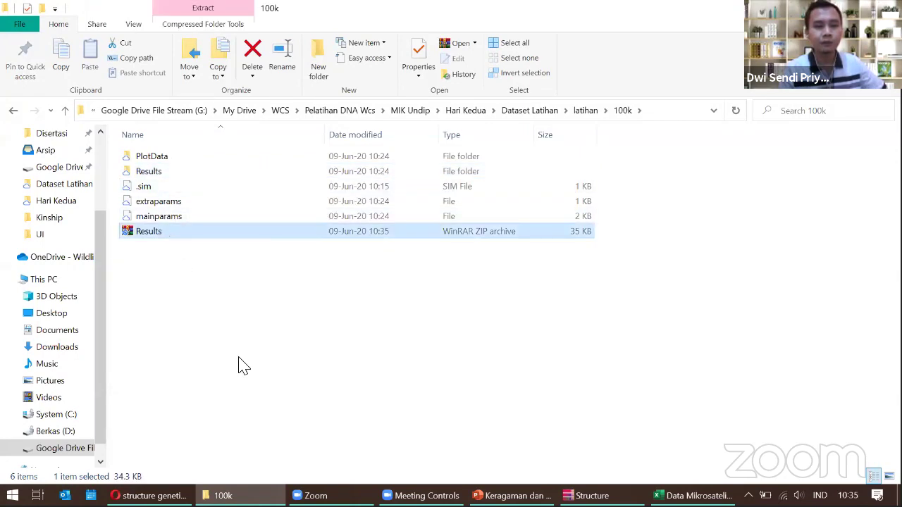
Switch to the Opera browser, search for "structure harvester" in a new tab and open the Structure Harvester site on taylor0.biology.ucla.edu.
key(alt+Tab)
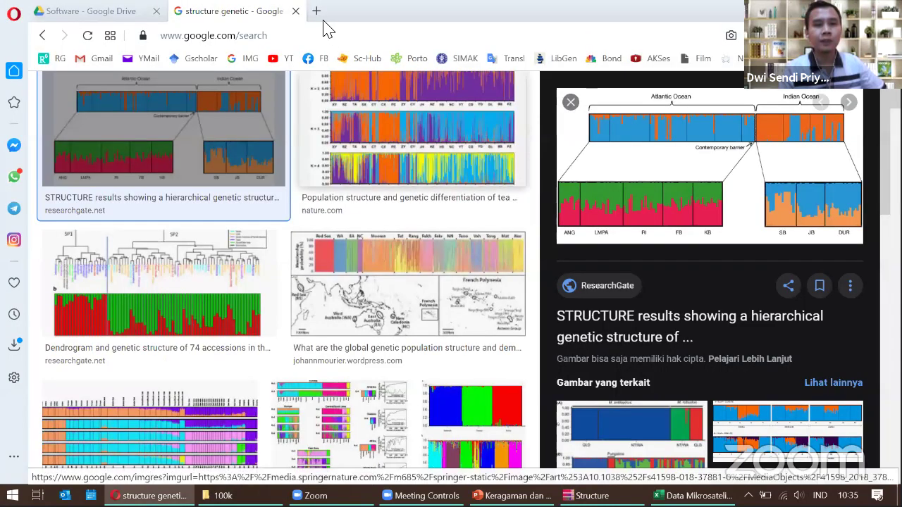
click(317, 14)
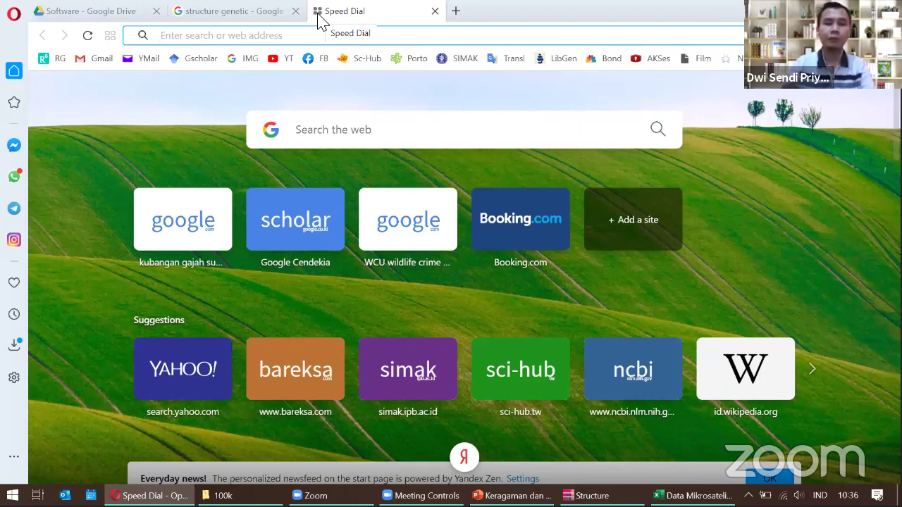
text(structu)
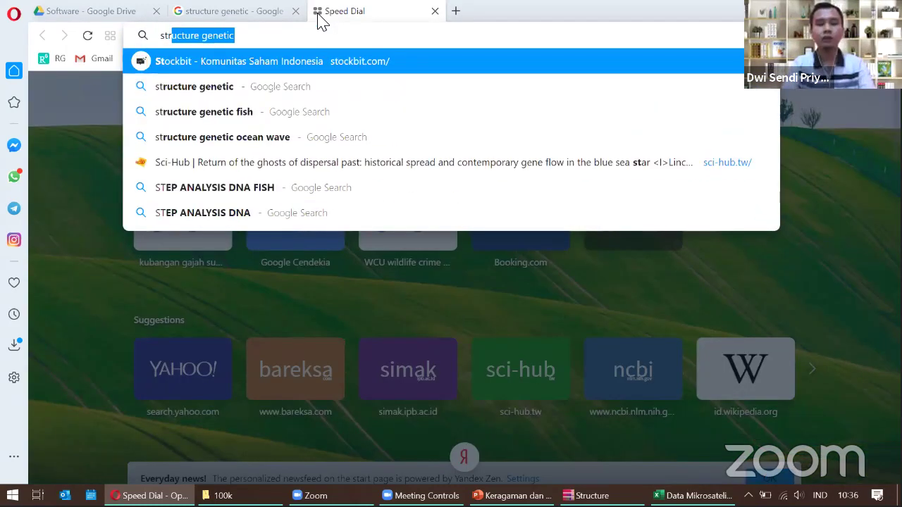
text(re )
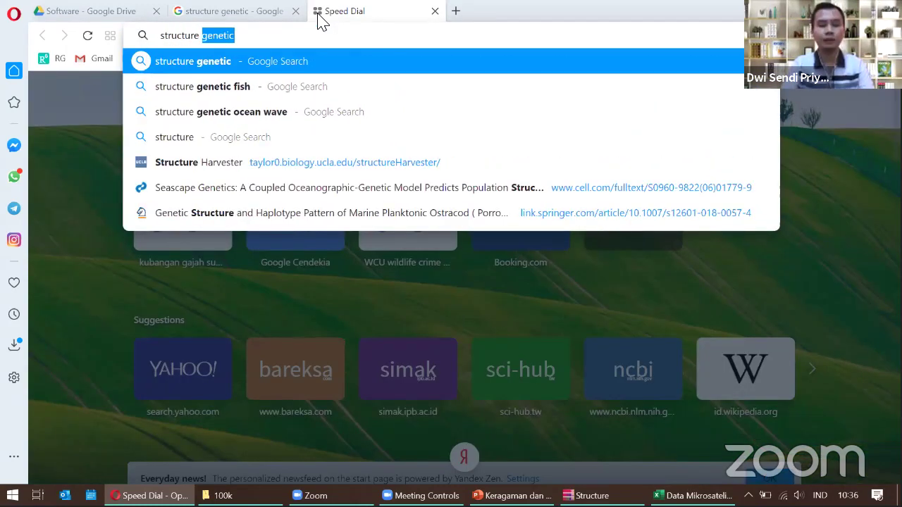
text(harvester)
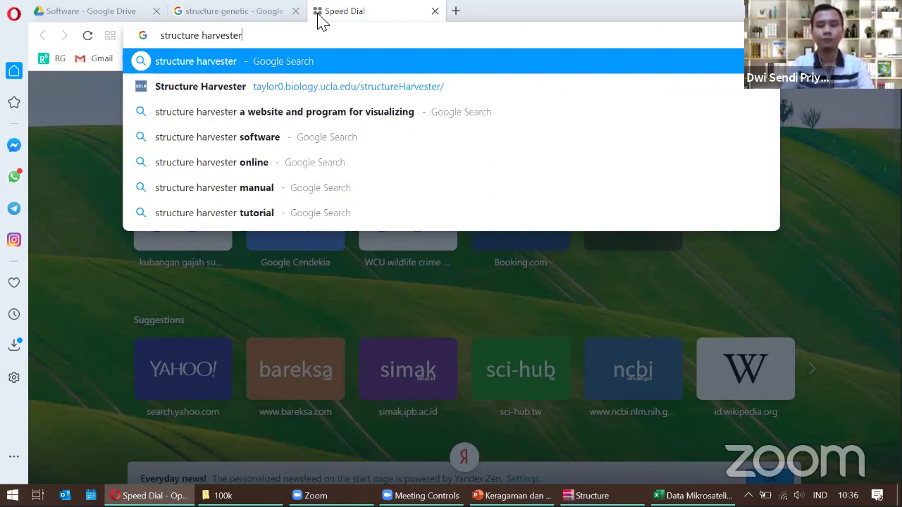
key(Return)
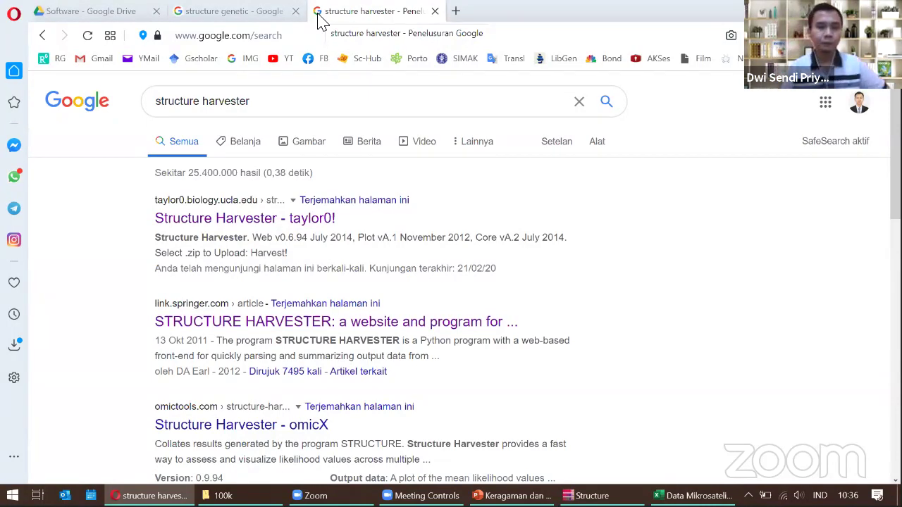
click(231, 224)
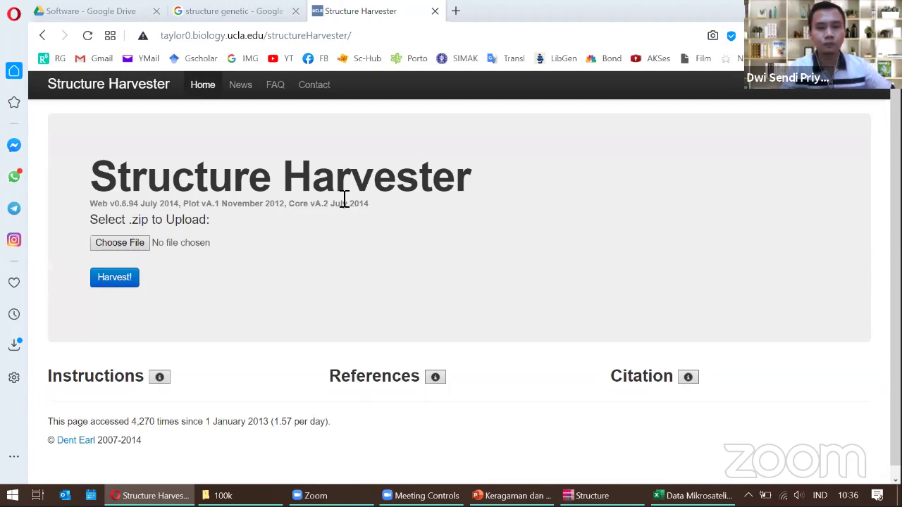
Choose the Results.zip archive from Hari Kedua\Dataset Latihan\latihan\100k as the file to upload.
click(131, 249)
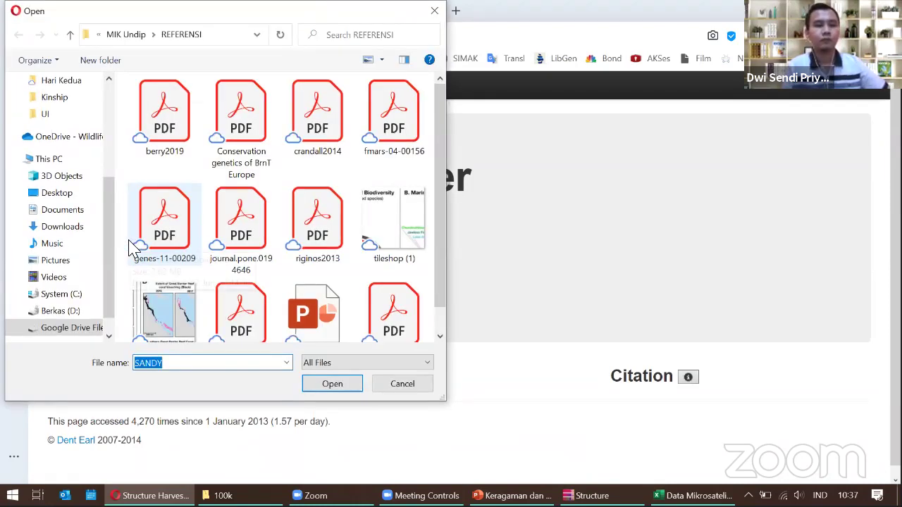
click(121, 35)
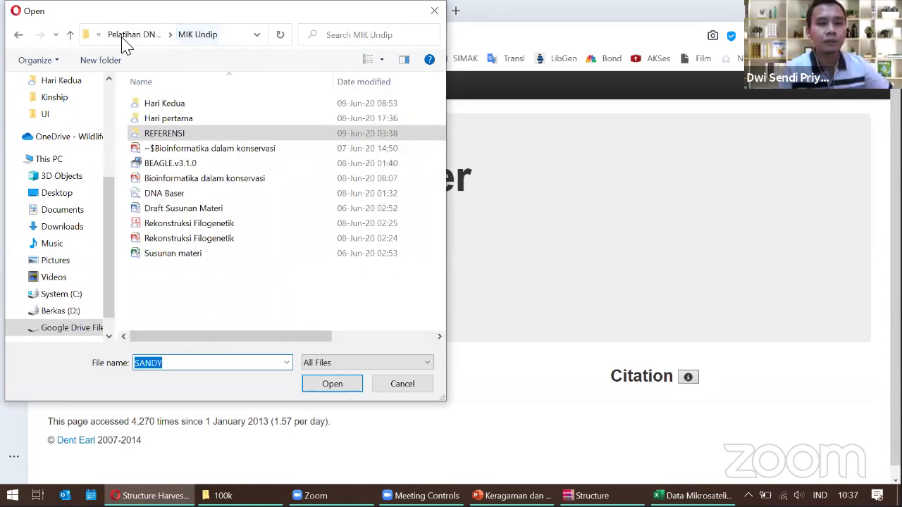
double_click(174, 107)
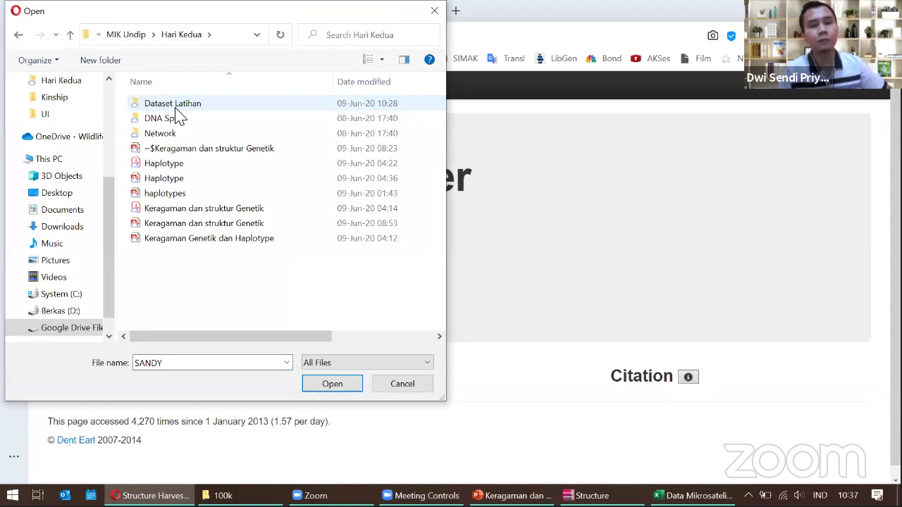
double_click(176, 105)
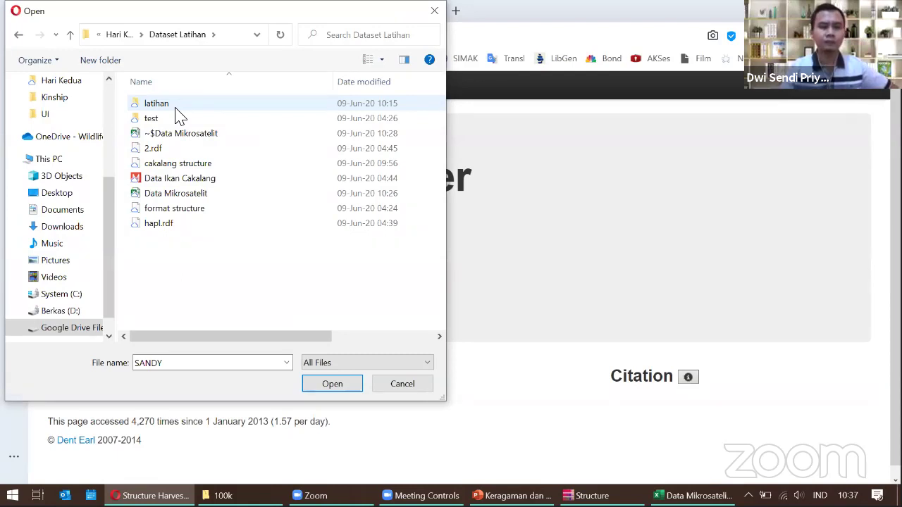
double_click(175, 107)
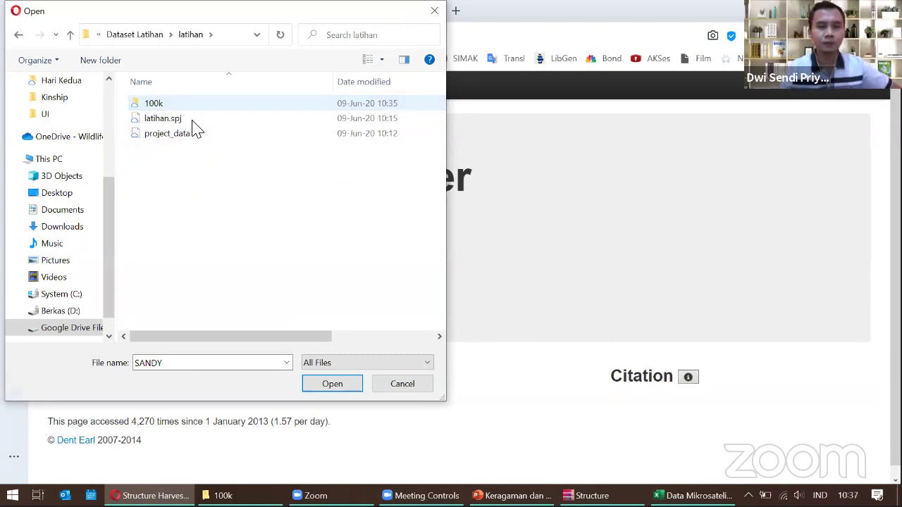
double_click(177, 105)
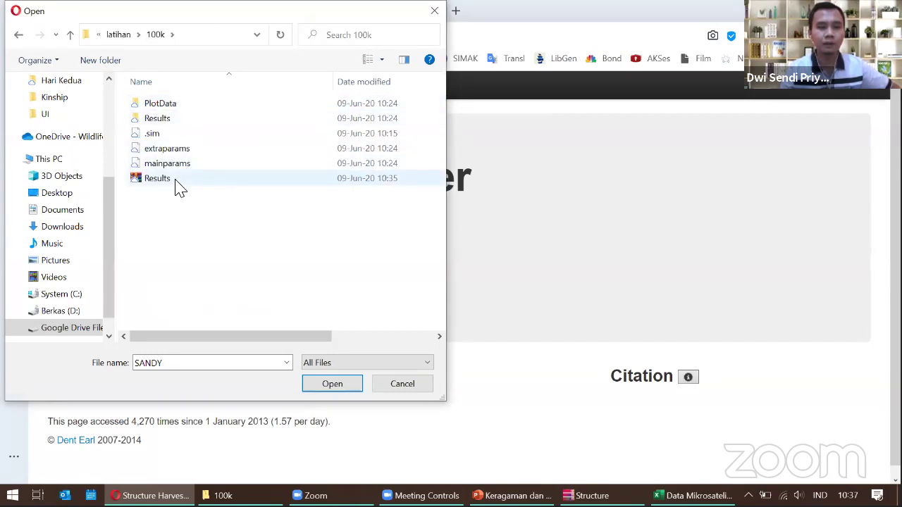
double_click(176, 181)
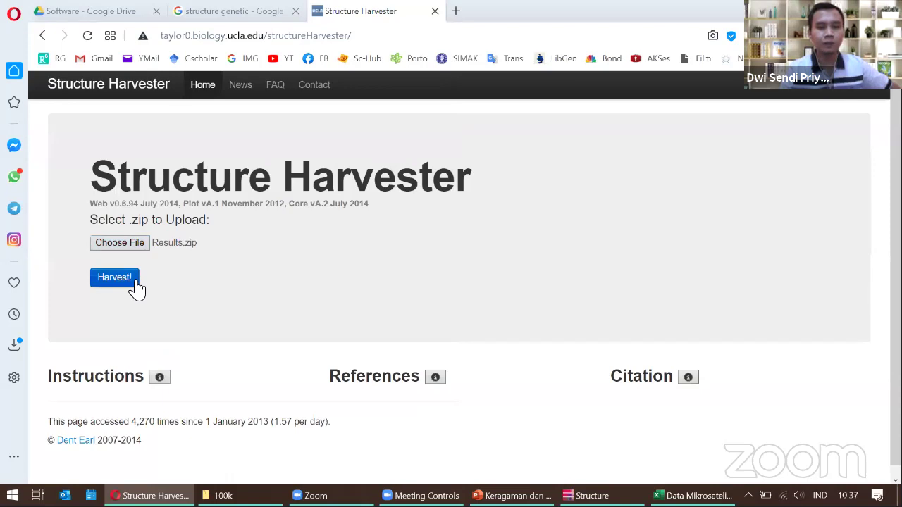
Reselect Results.zip from the 100k folder as the upload file and run the harvest on it.
click(166, 247)
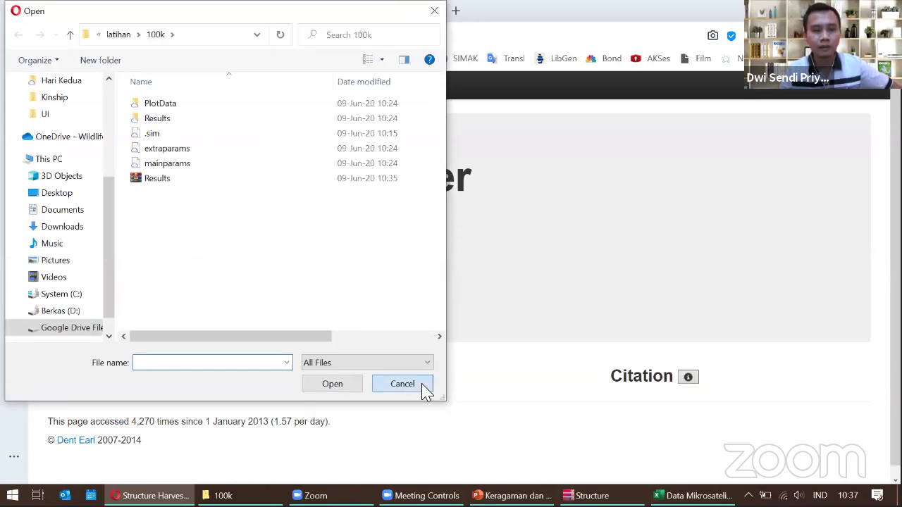
click(422, 386)
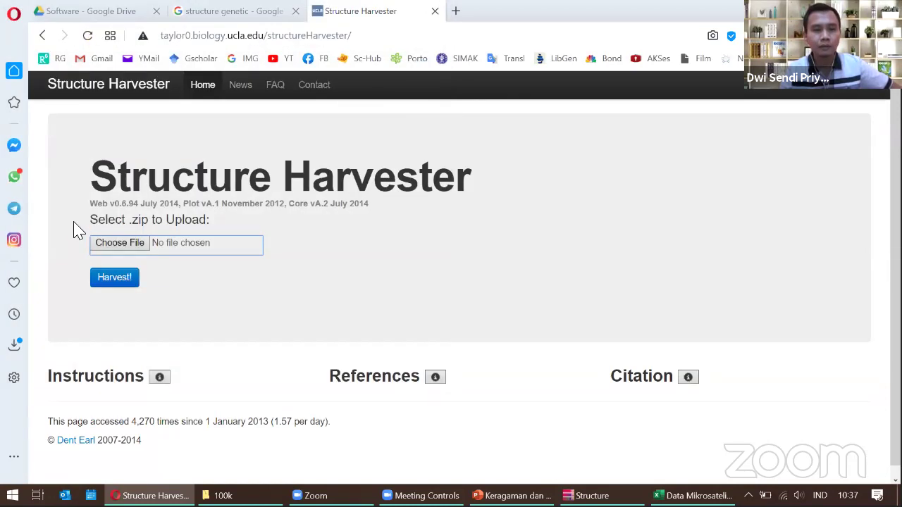
click(105, 248)
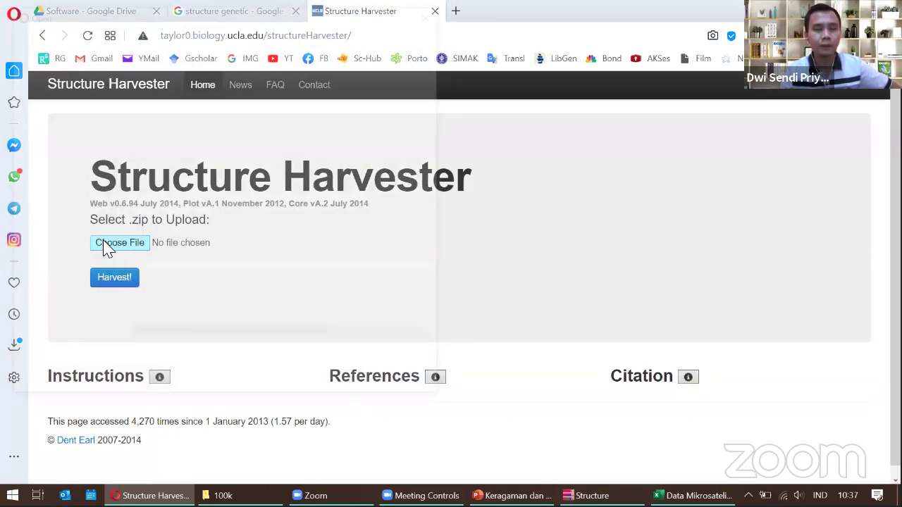
click(153, 182)
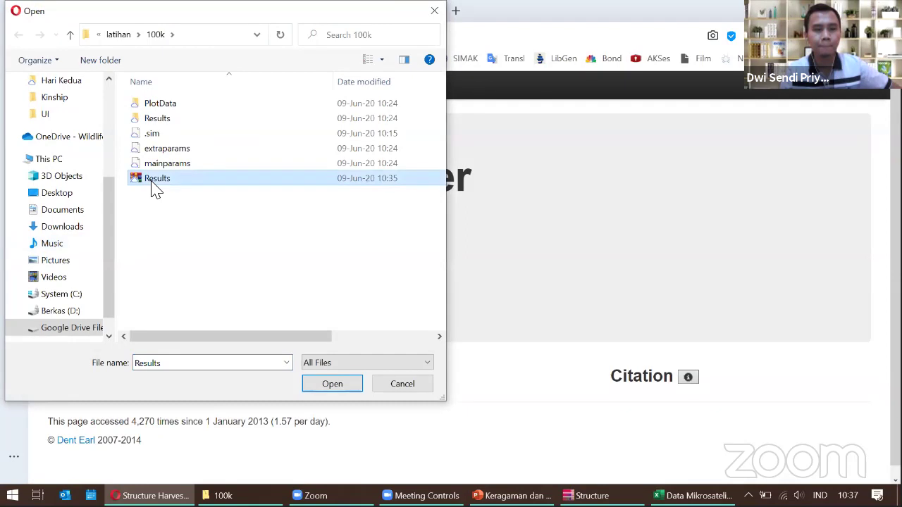
double_click(152, 182)
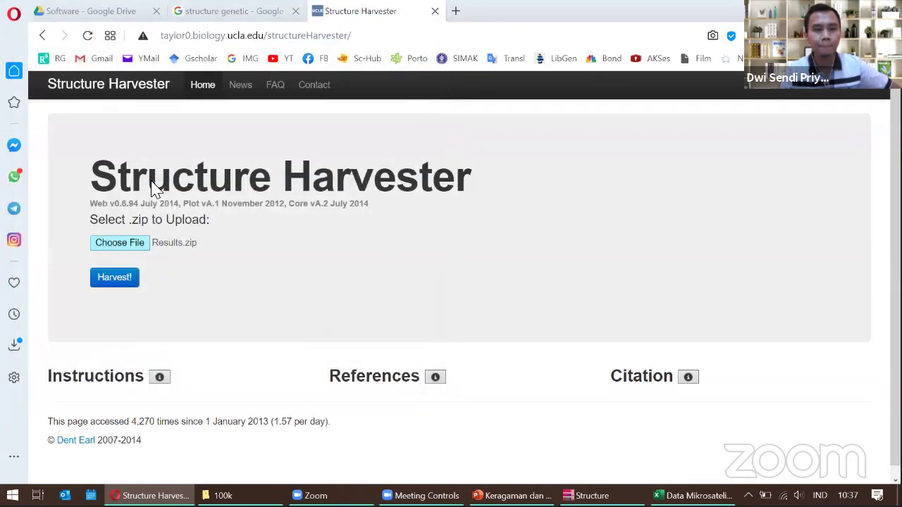
click(115, 278)
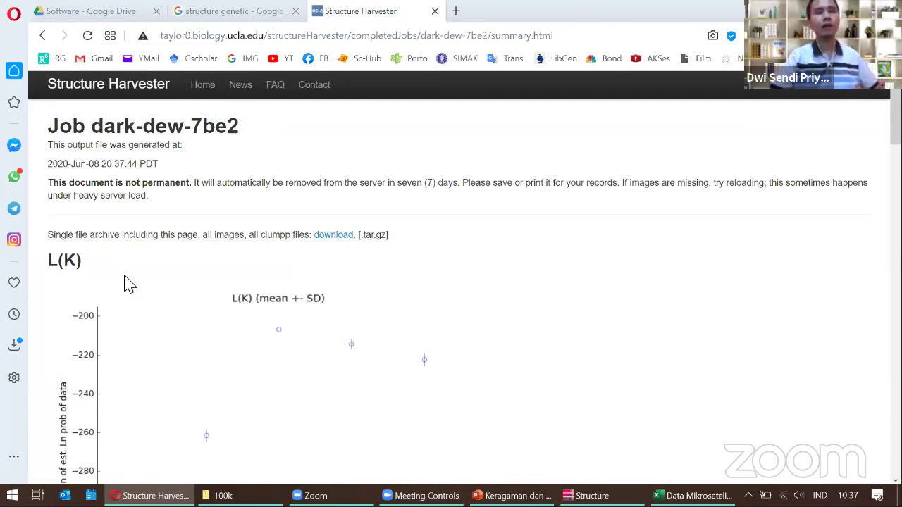
Examine the L(K), rate-of-change and DeltaK plots of the Evanno method in the harvest summary.
scroll(131, 279, down, 6)
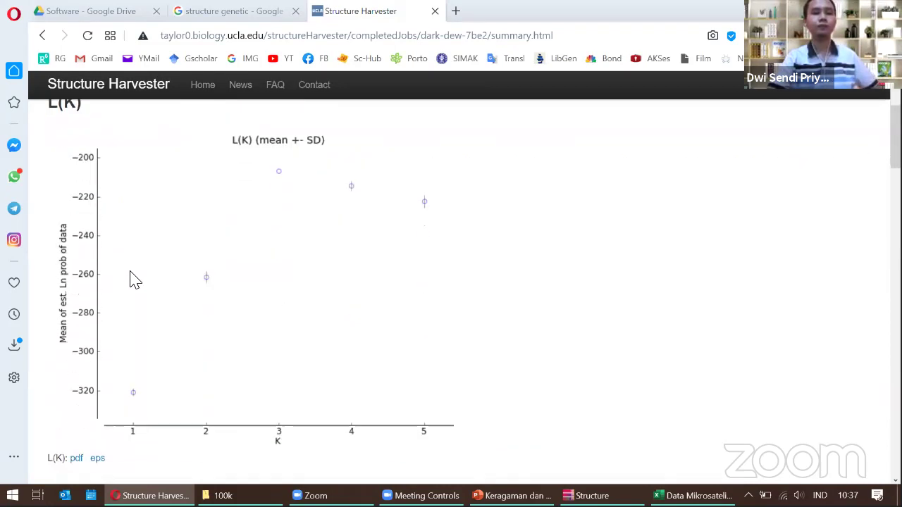
scroll(138, 273, down, 4)
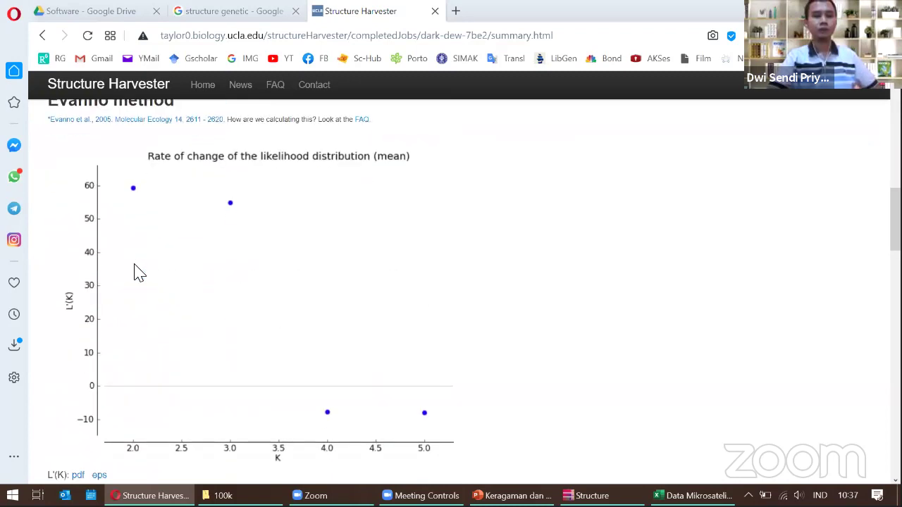
scroll(138, 273, up, 1)
scroll(138, 273, down, 5)
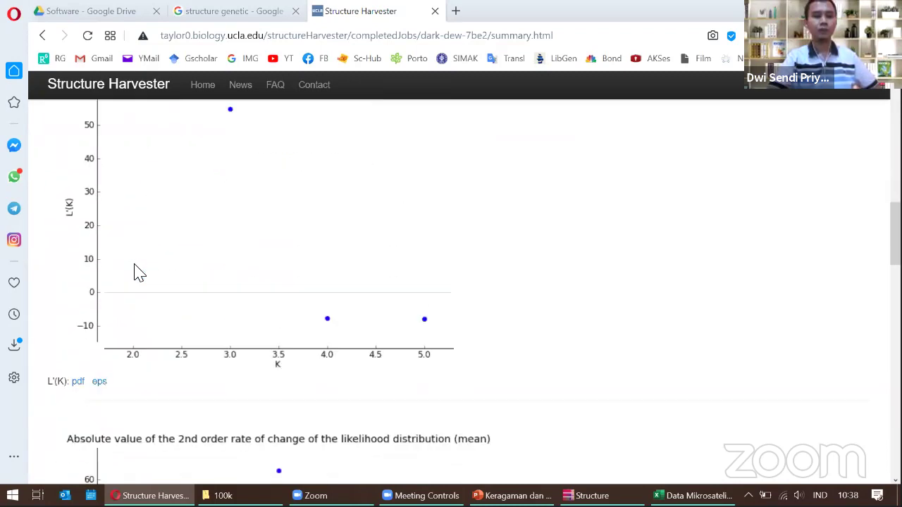
scroll(138, 272, down, 3)
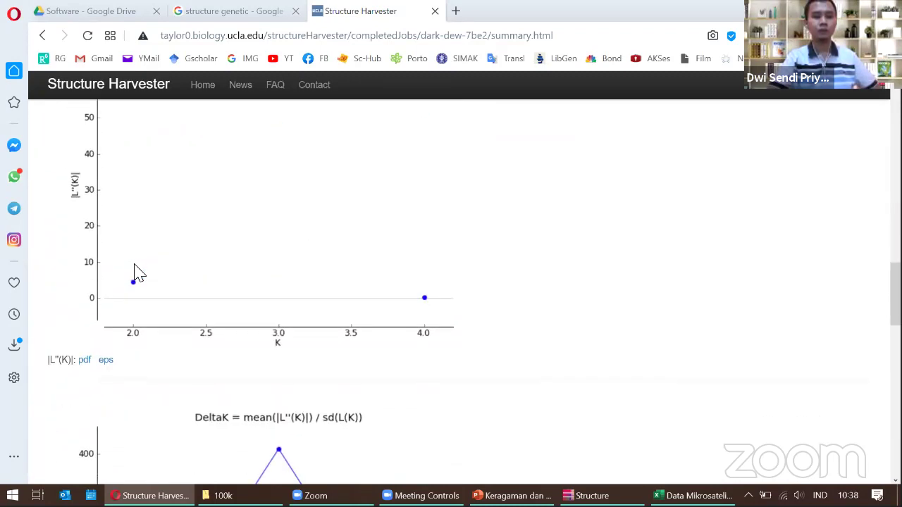
scroll(138, 273, up, 1)
scroll(138, 273, down, 6)
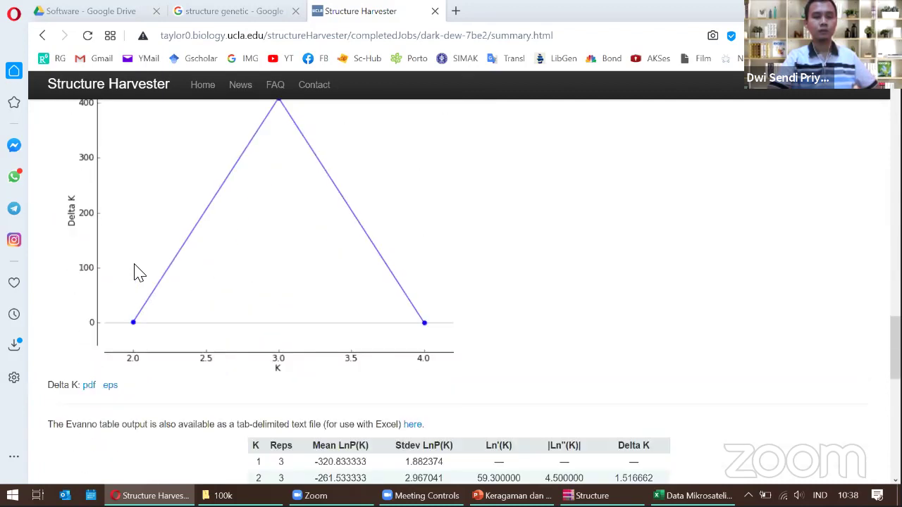
scroll(138, 272, up, 2)
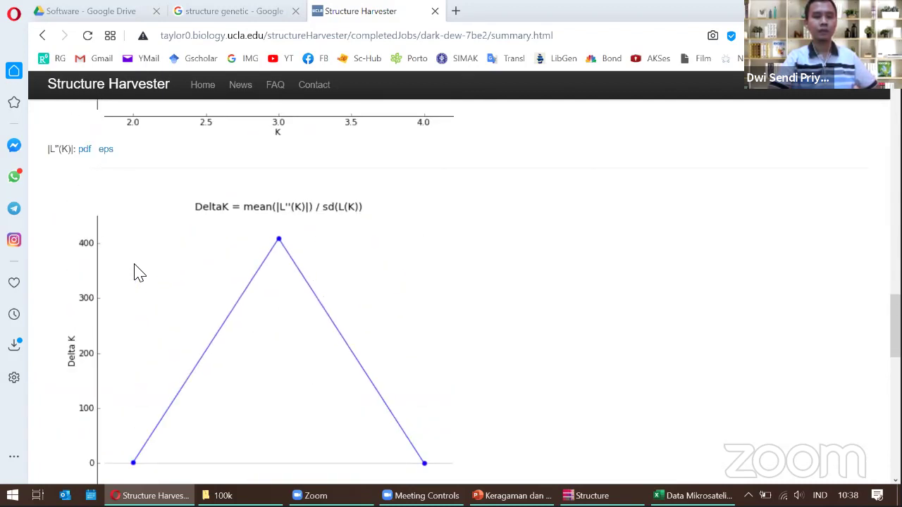
scroll(138, 273, down, 1)
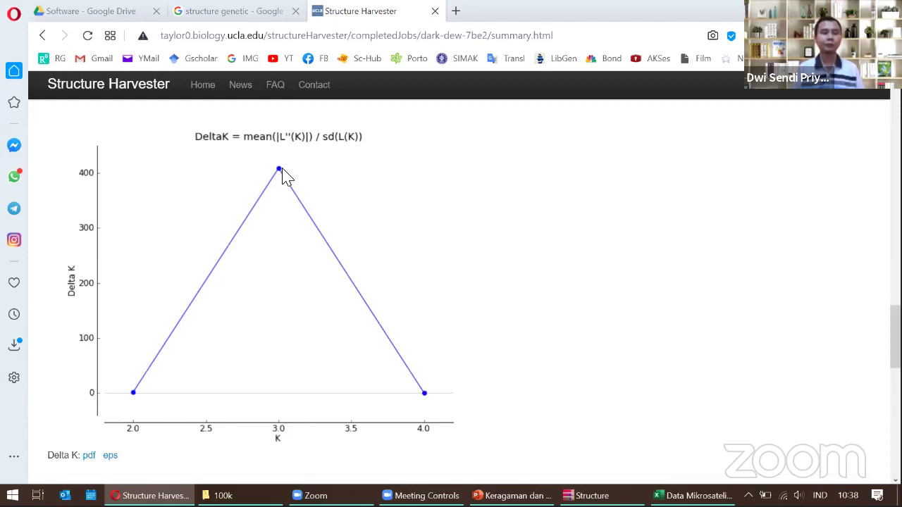
scroll(282, 176, down, 1)
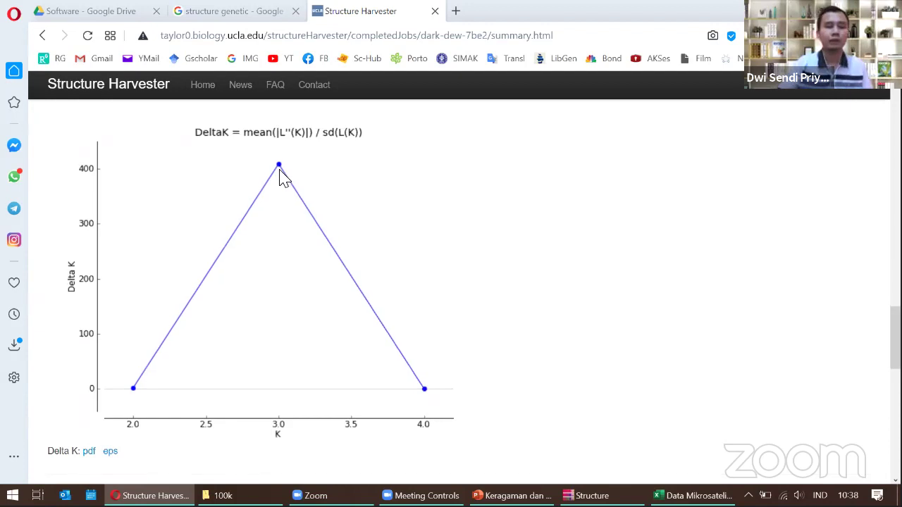
scroll(212, 296, up, 1)
scroll(176, 346, down, 1)
Open the Delta K plot's eps link in a new tab, and download its pdf version and open deltaK.pdf.
right_click(111, 387)
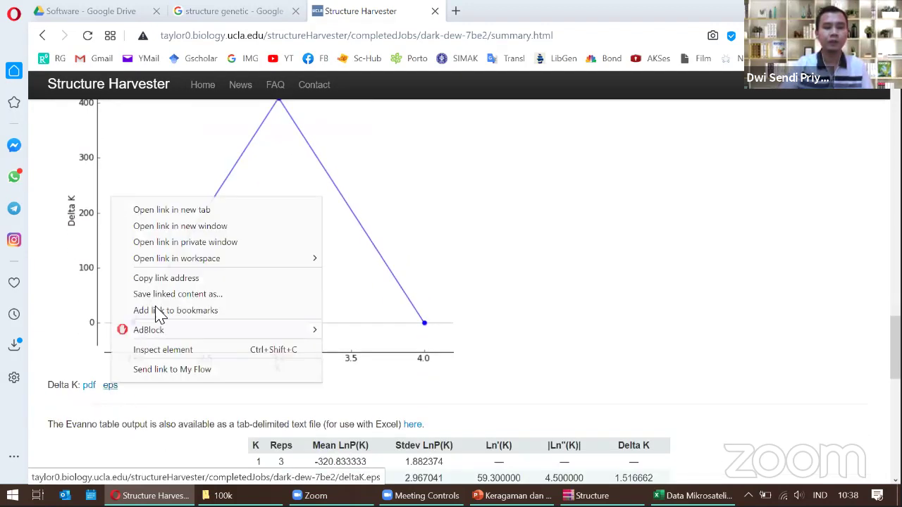
click(170, 209)
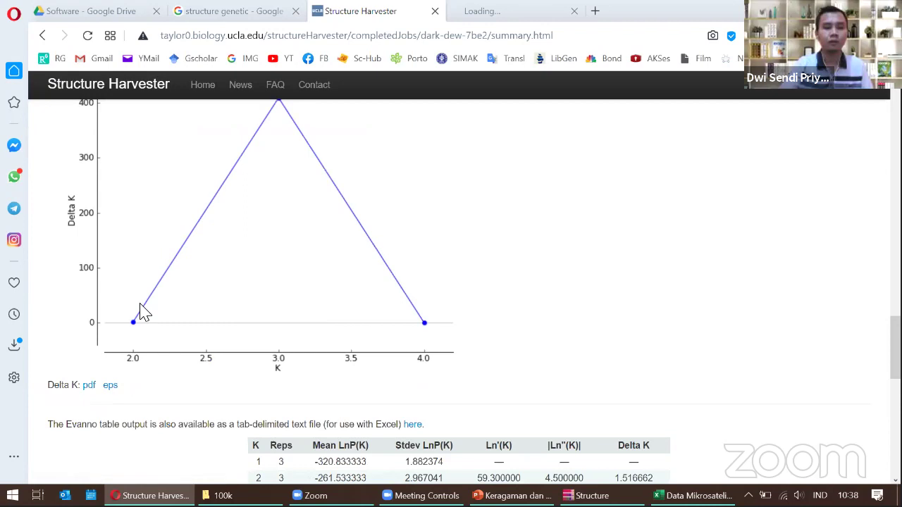
right_click(87, 387)
click(135, 217)
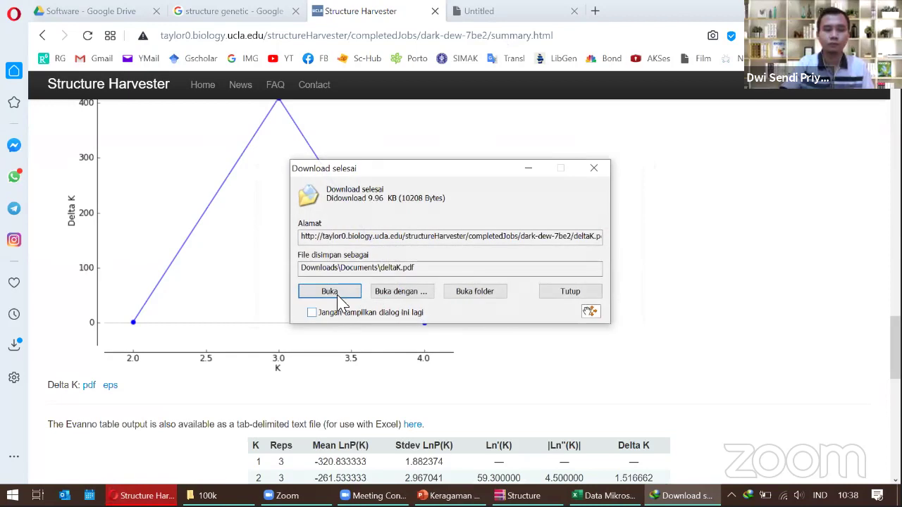
click(331, 291)
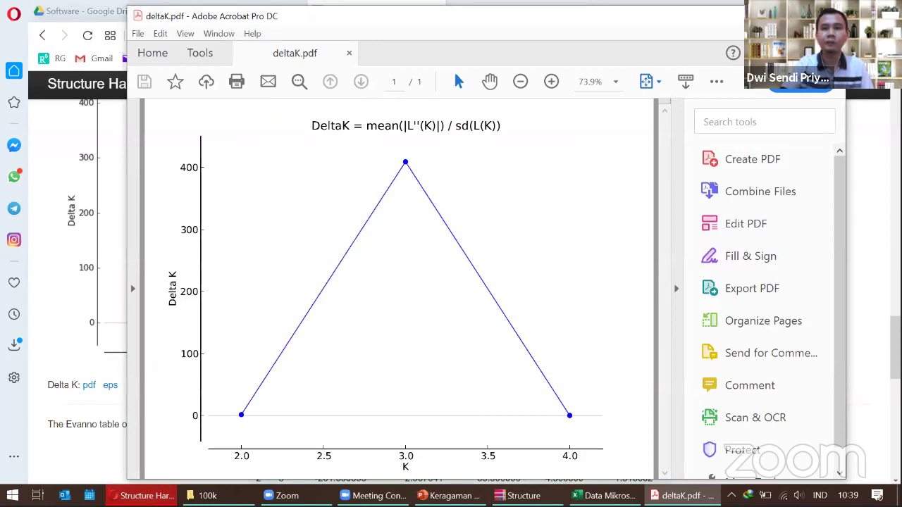
Return to the Opera browser and extend the structure genetic image search to "structure genetic delta k".
key(alt+Tab)
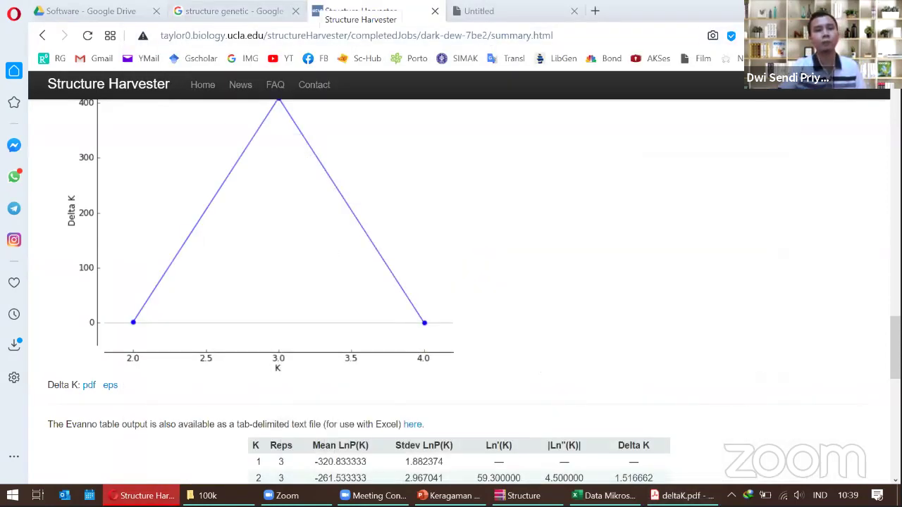
click(232, 11)
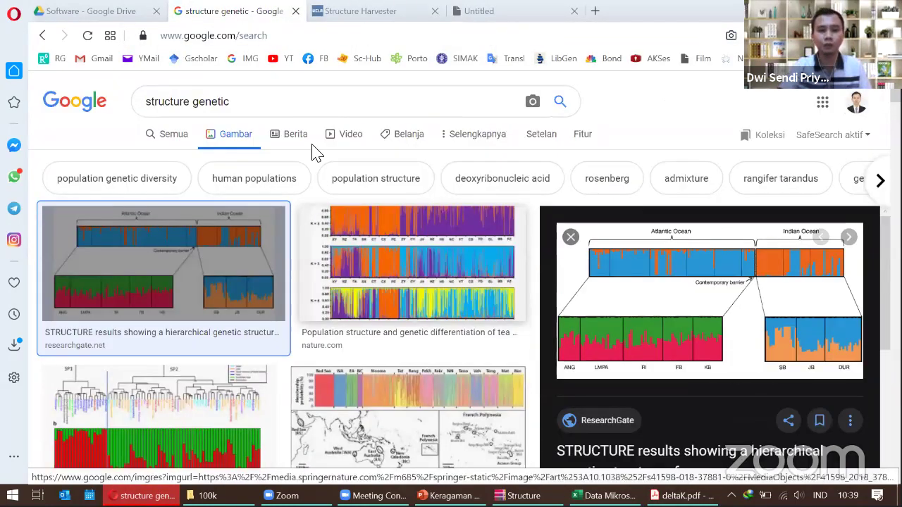
click(260, 101)
text(delta k)
key(Return)
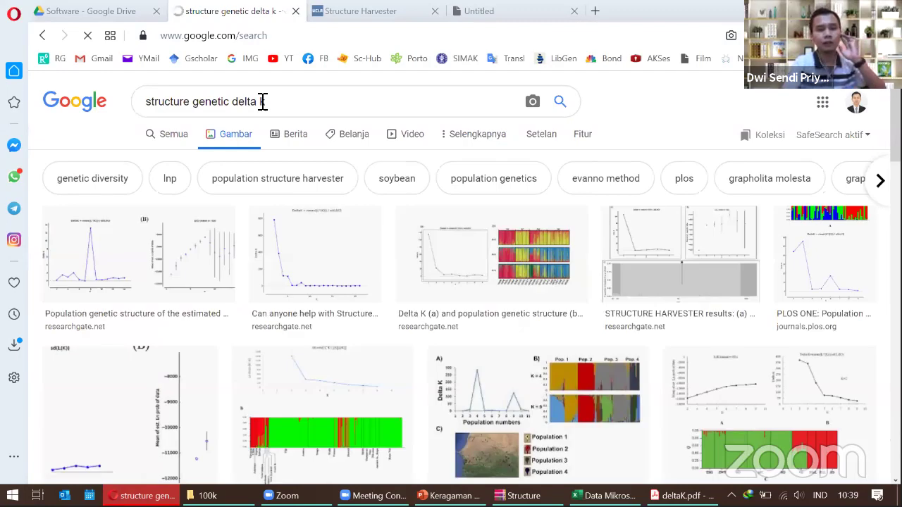
Browse the image results for published Delta K plots, previewing several figures alongside their population structure bar plots.
scroll(352, 317, down, 2)
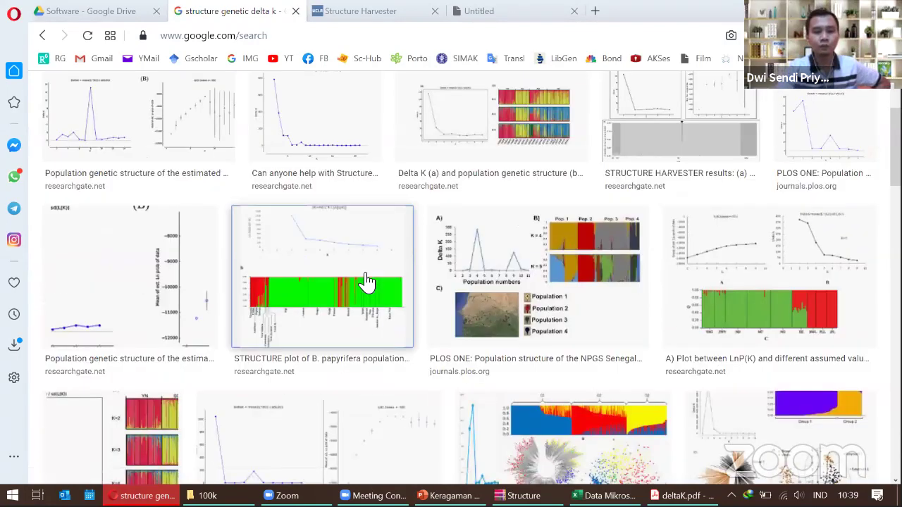
click(367, 282)
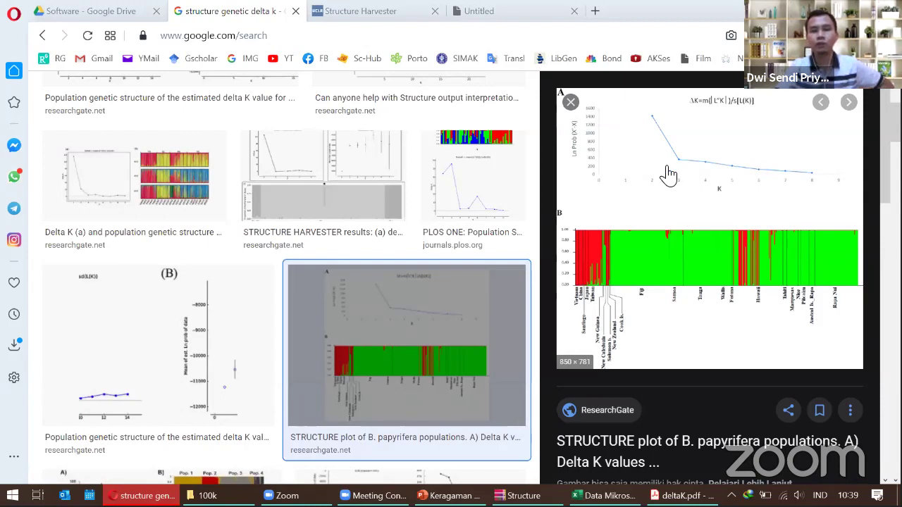
click(120, 211)
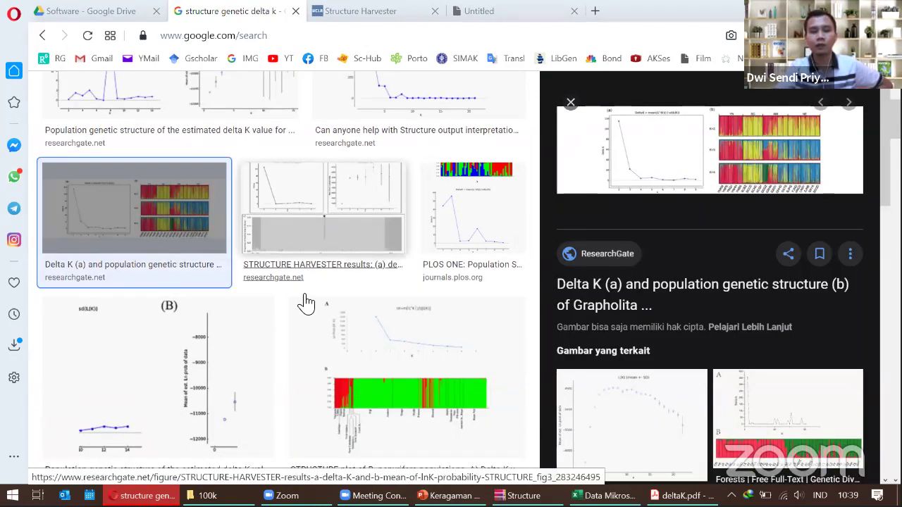
scroll(306, 301, up, 3)
click(393, 300)
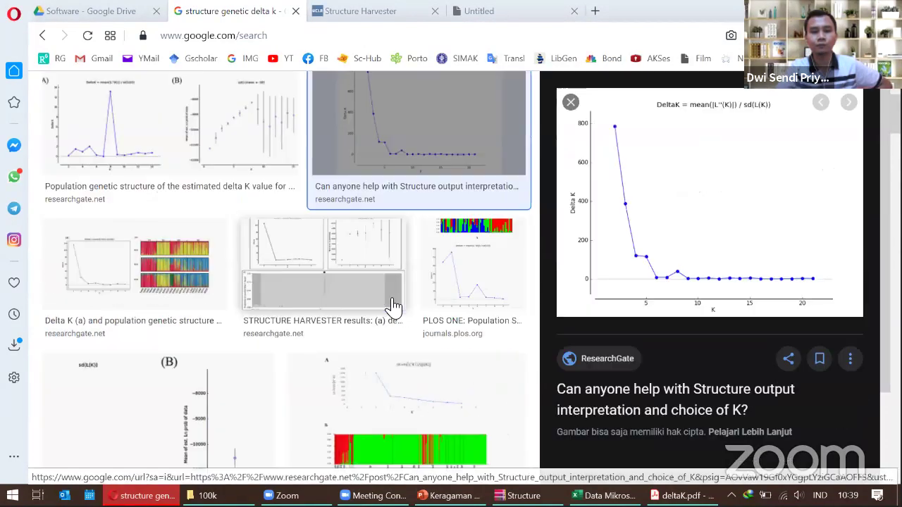
scroll(382, 338, down, 5)
click(166, 313)
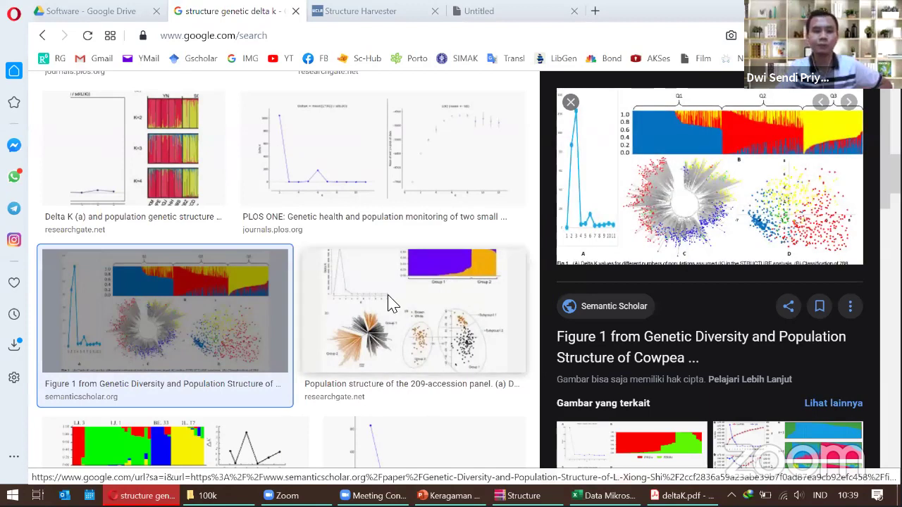
click(571, 102)
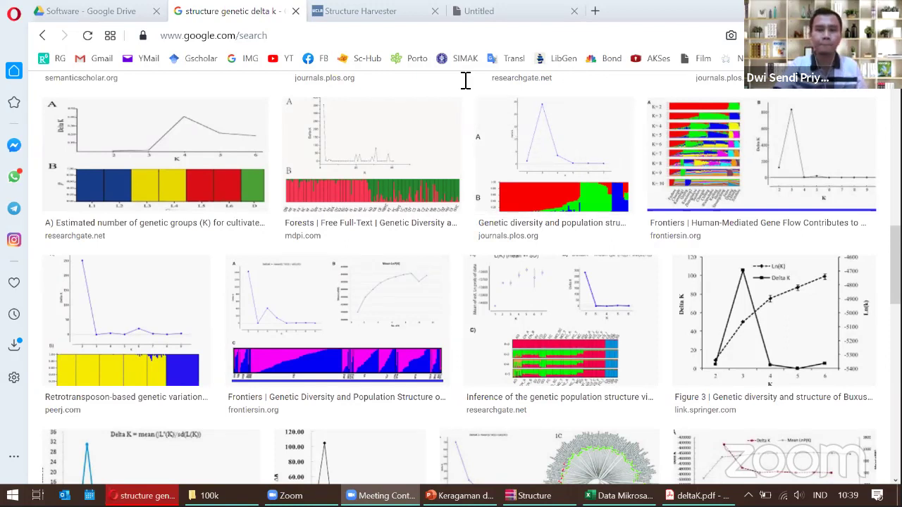
Compare the published Delta K figures with the DeltaK plot in the Structure Harvester summary.
key(ctrl+Tab)
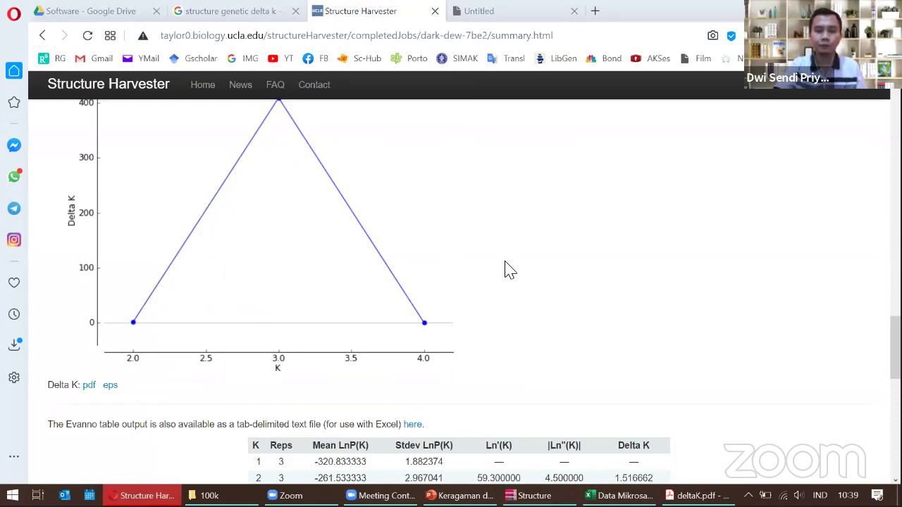
click(224, 16)
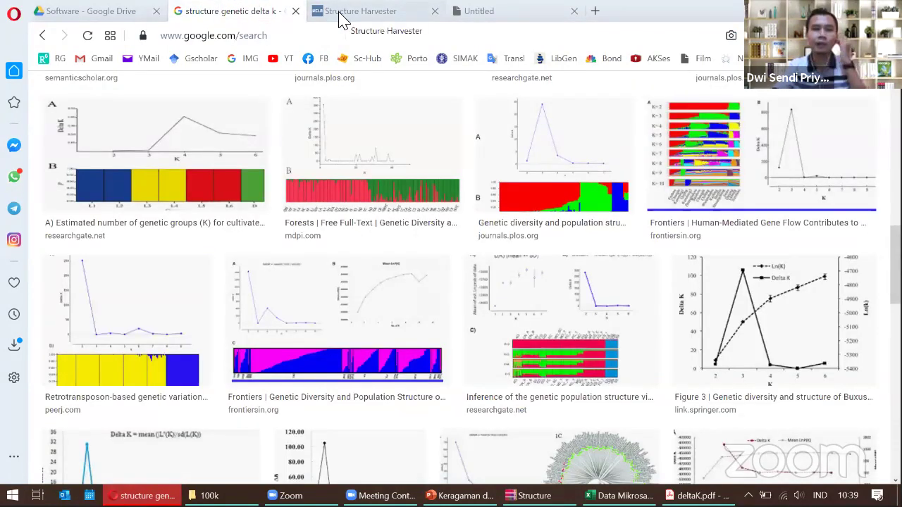
click(394, 20)
scroll(318, 211, down, 3)
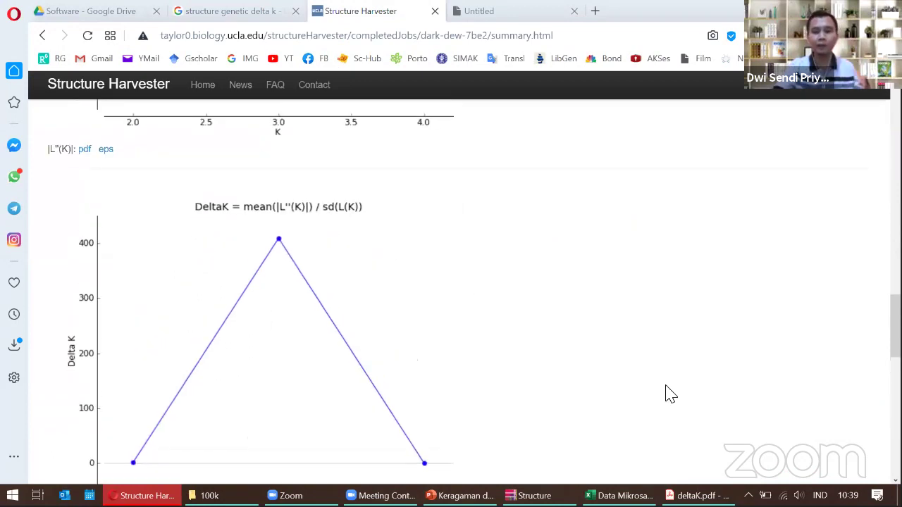
Switch to Structure, show the bar plot of result 100k_run_7 (K=3), and enlarge its window to fit the whole plot.
click(553, 495)
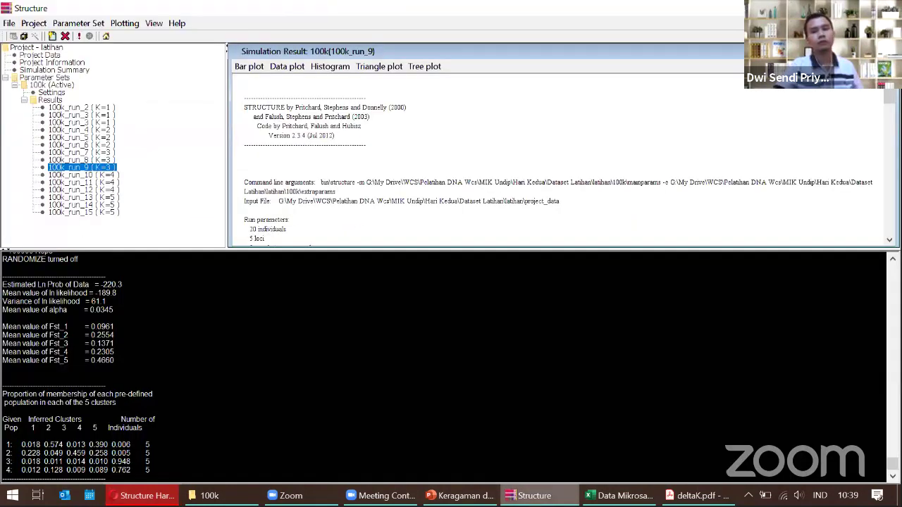
click(106, 153)
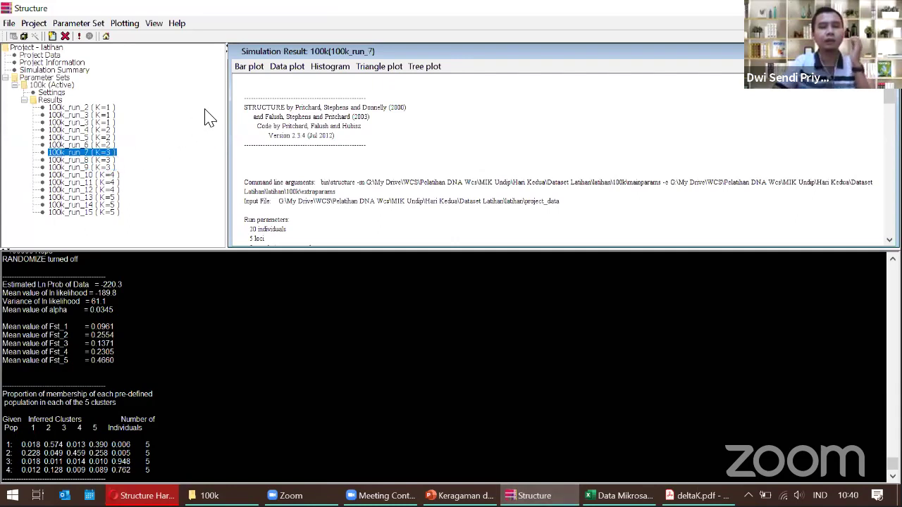
click(249, 67)
click(253, 83)
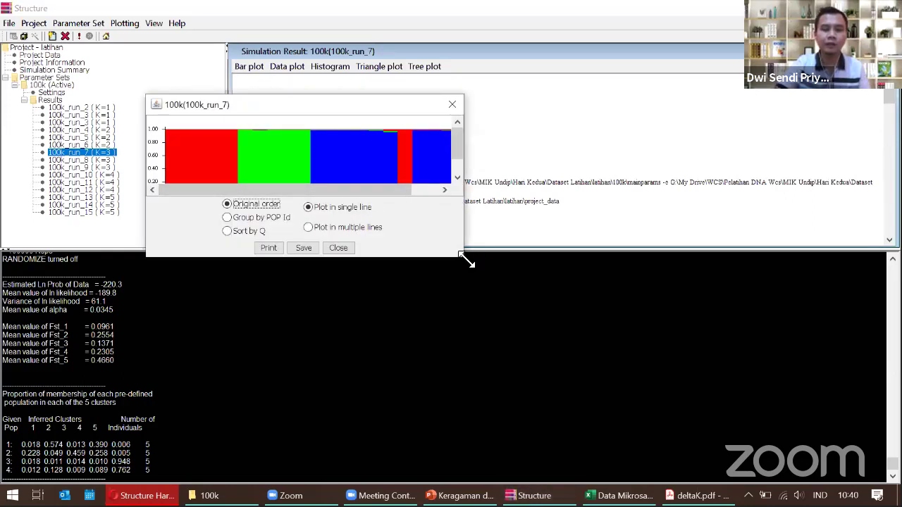
drag(465, 257, 581, 322)
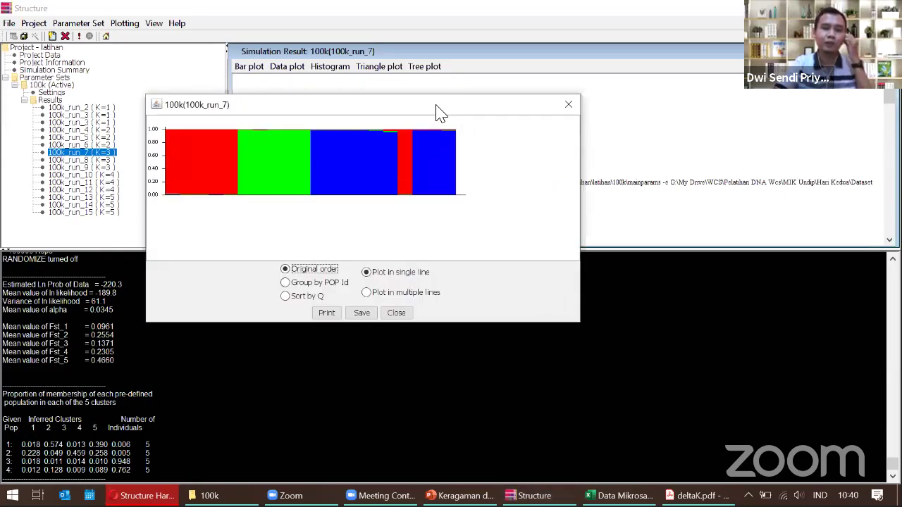
Show the bar plot of result 100k_run_8 (K=3) grouped by POP Id in an enlarged window.
click(104, 160)
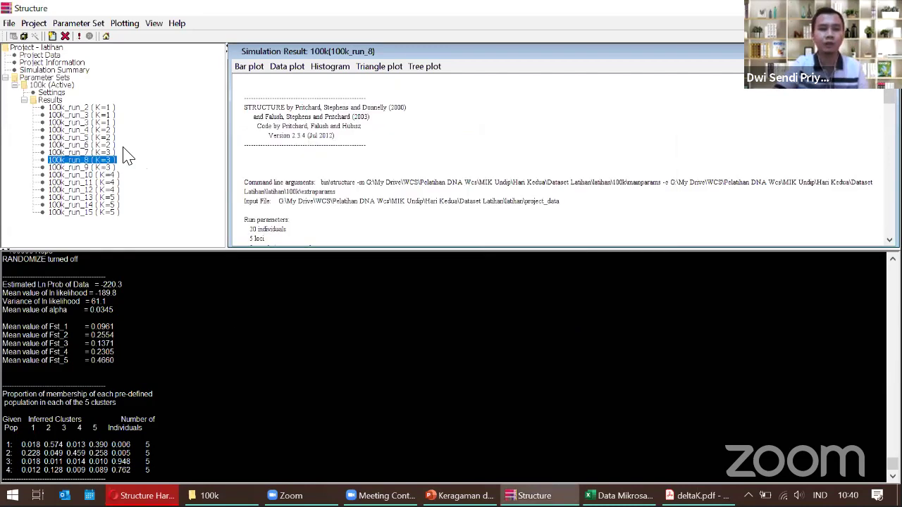
click(249, 66)
click(255, 86)
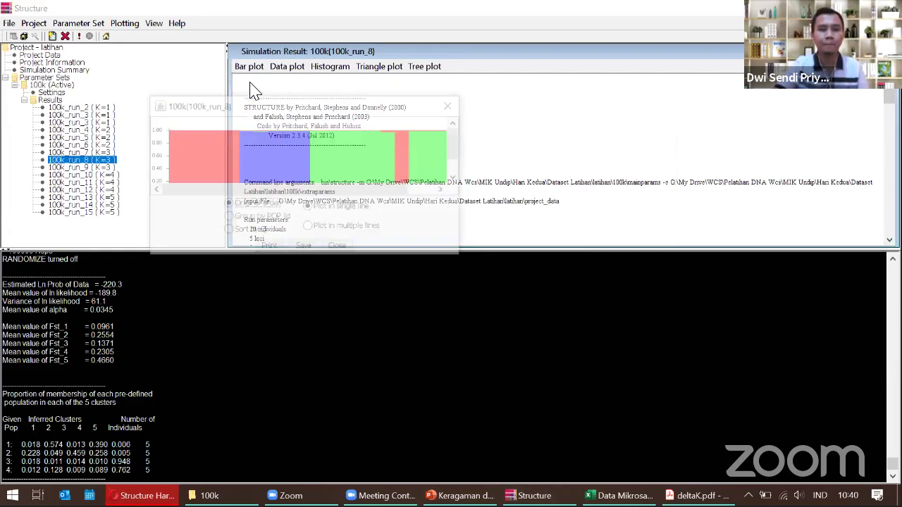
drag(464, 258, 536, 302)
click(293, 262)
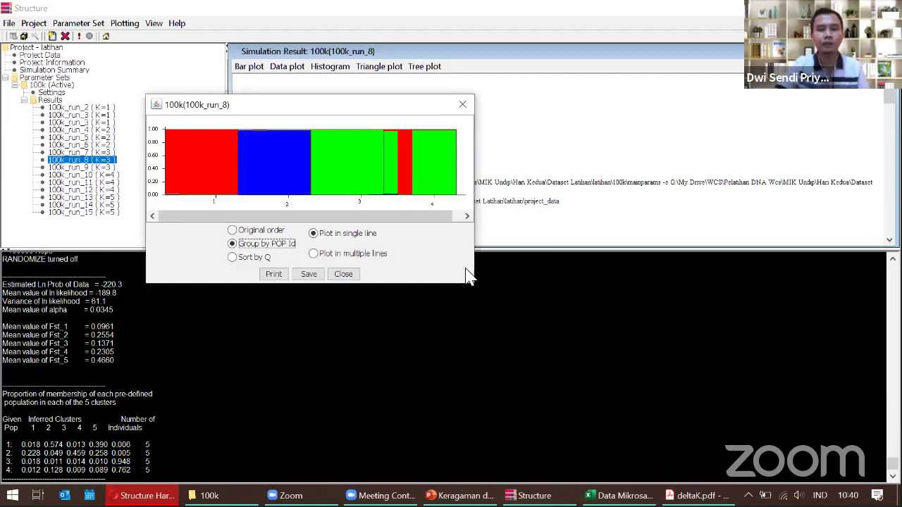
drag(473, 282, 632, 389)
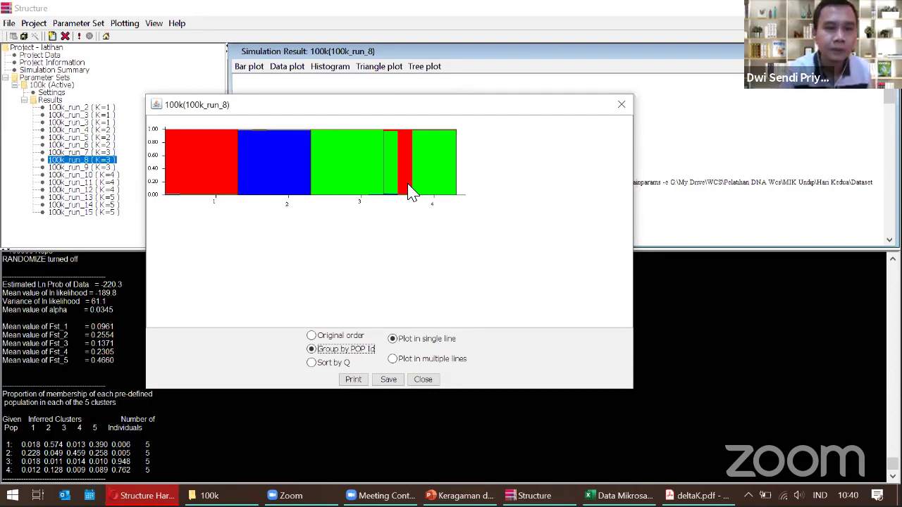
Reopen the bar plot of 100k_run_8 in original order and enlarge its window until the whole plot fits.
click(263, 70)
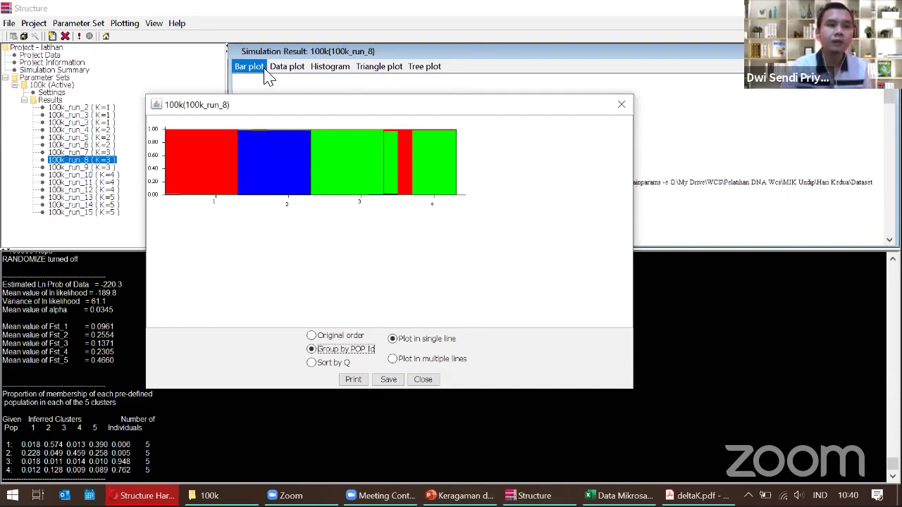
click(265, 70)
click(697, 495)
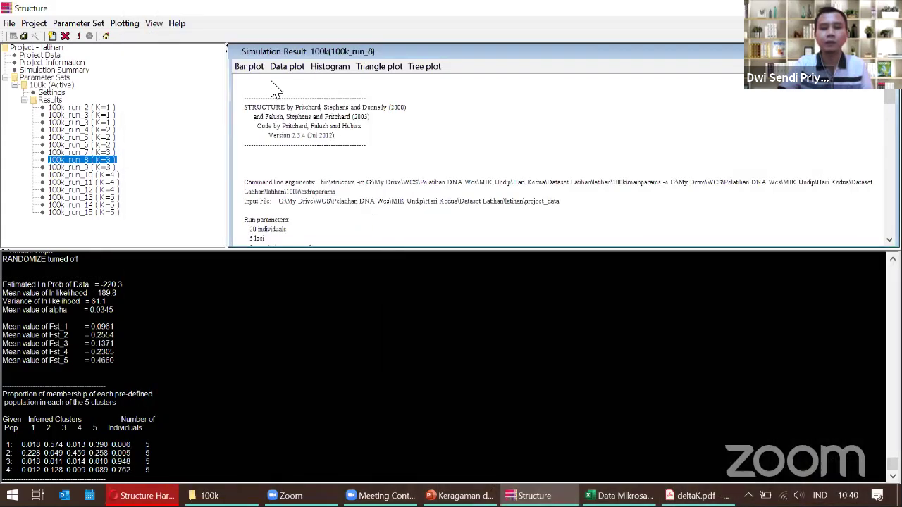
click(259, 69)
click(248, 80)
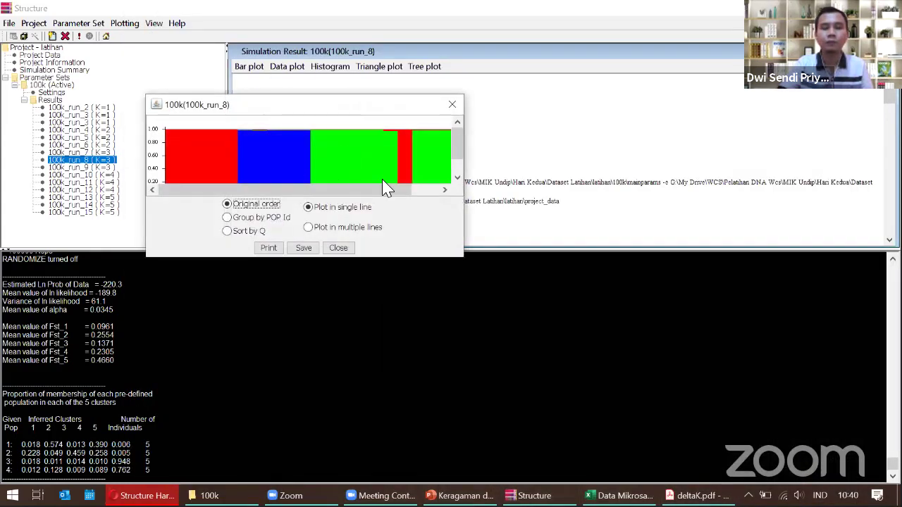
drag(467, 265, 561, 338)
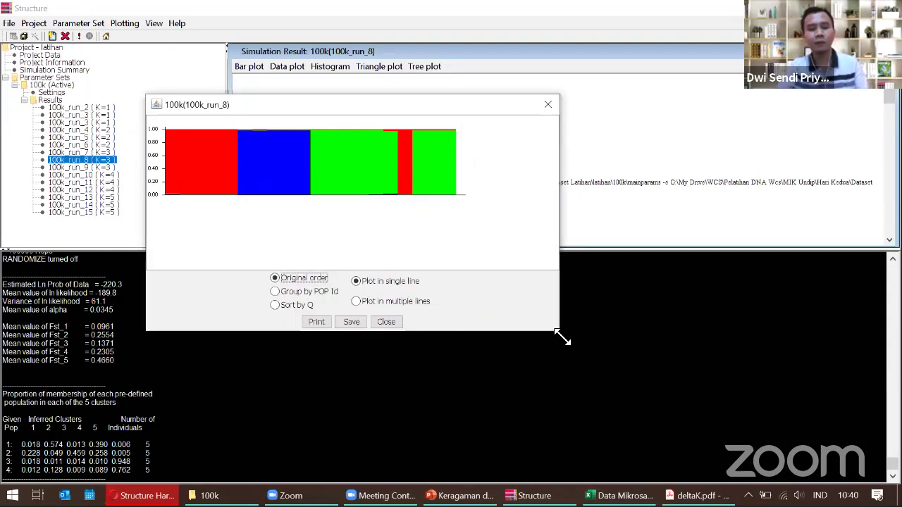
Capture the 100k_run_8 bar plot with its vertical axis using Snipping Tool, and copy the snip.
key(super)
text(snip)
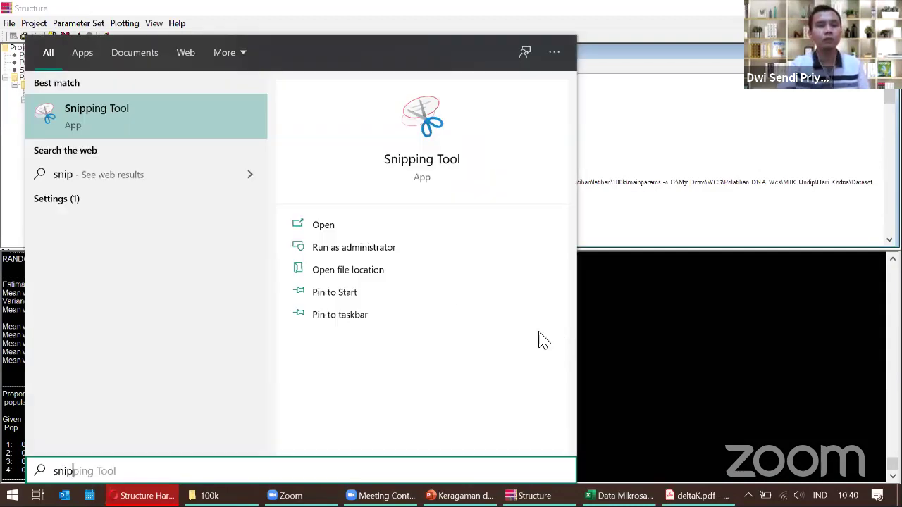
click(201, 124)
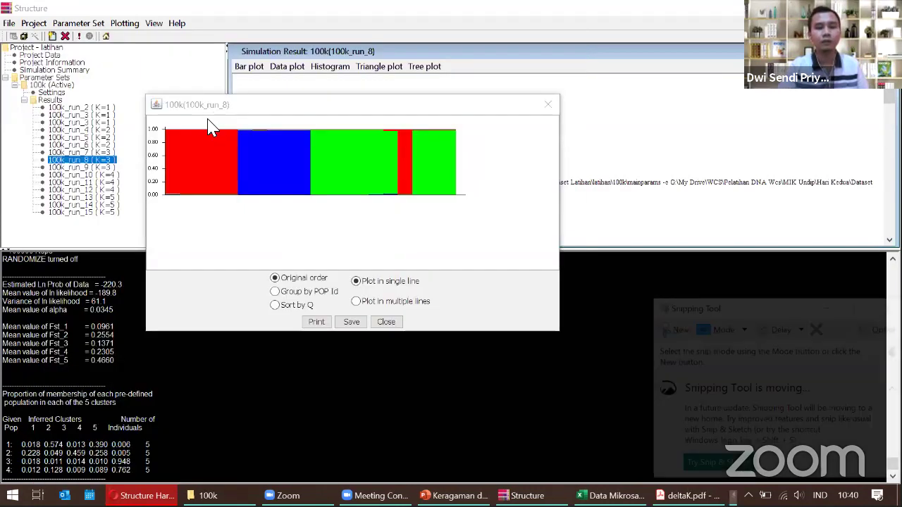
click(666, 327)
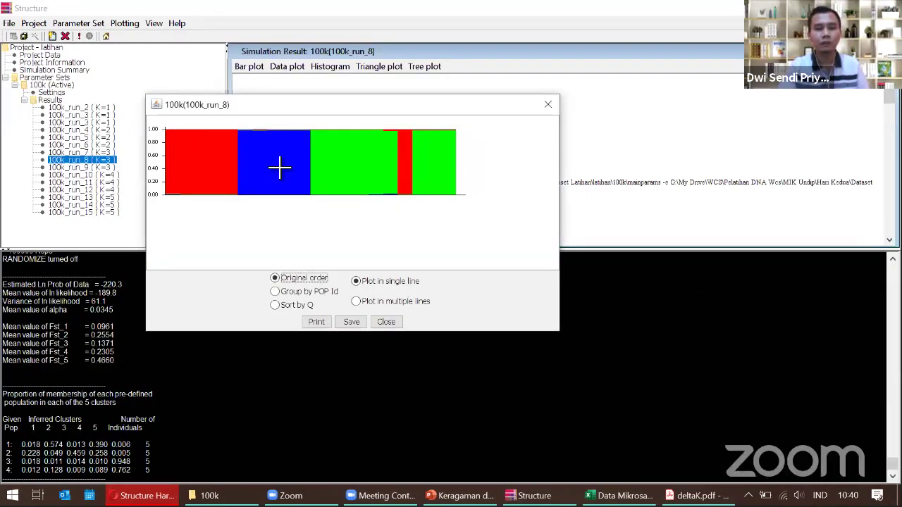
drag(148, 125, 472, 215)
click(267, 55)
Create a blank Word document and paste the captured bar plot into it.
key(super)
text(word)
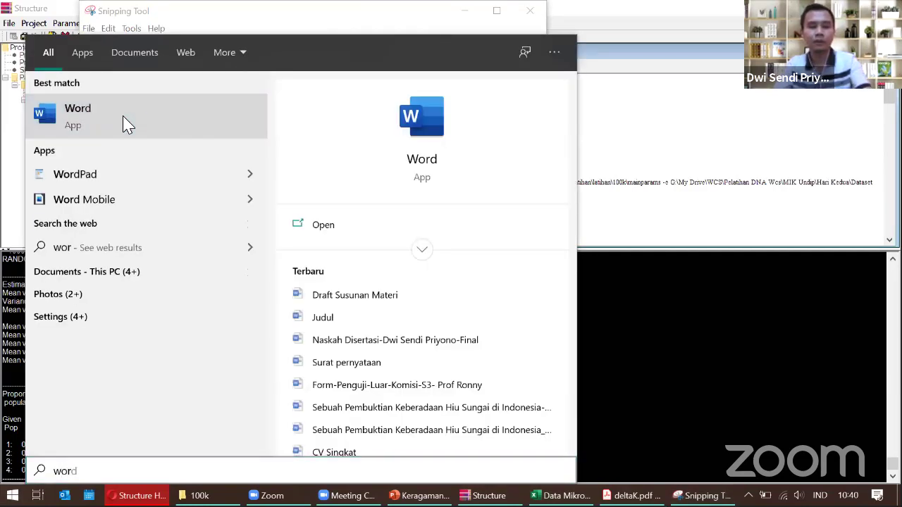
click(125, 122)
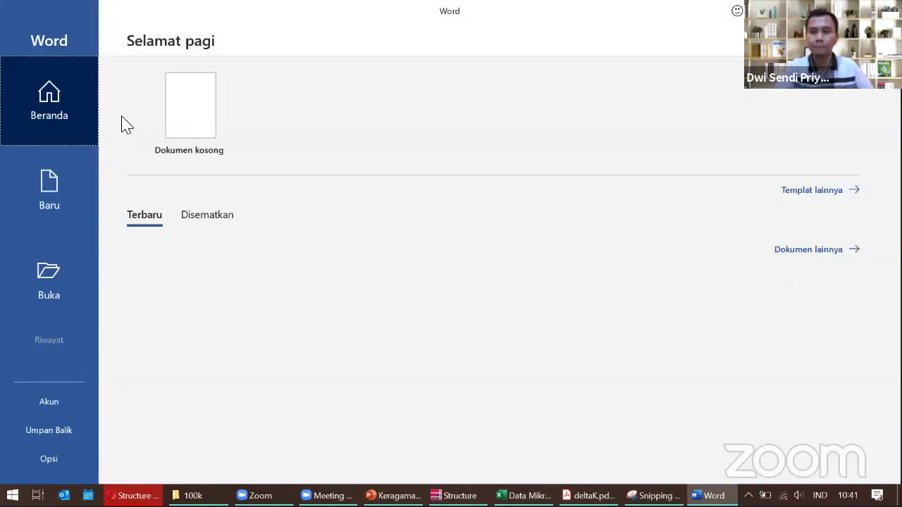
click(177, 128)
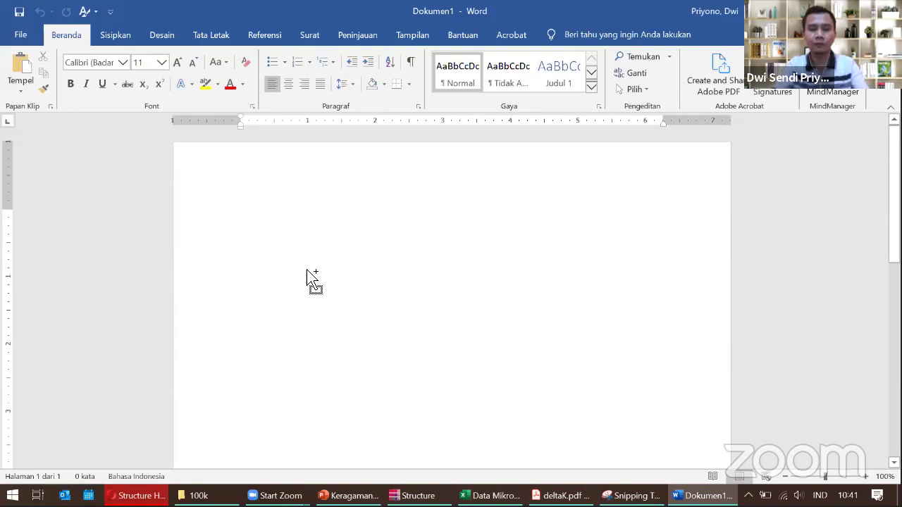
key(ctrl+v)
click(399, 302)
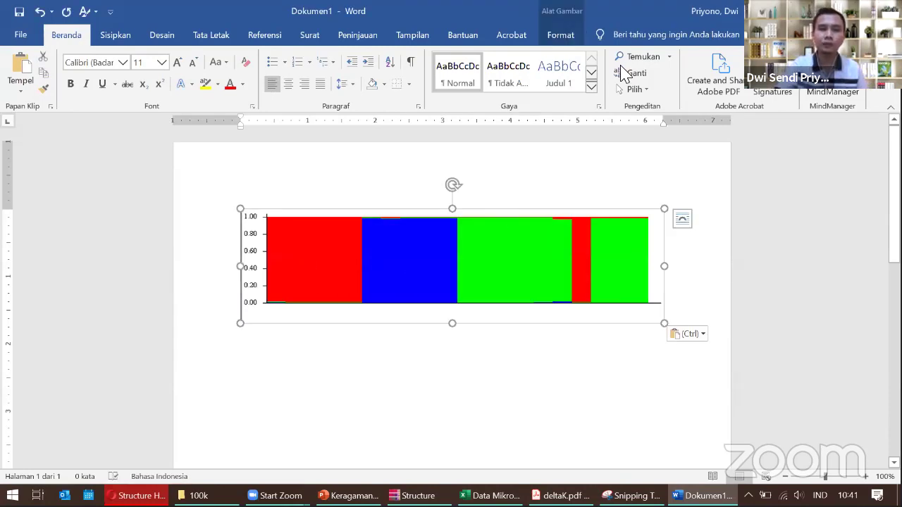
Crop the stray line off the left edge of the pasted bar plot, and close the Word document without saving.
click(561, 35)
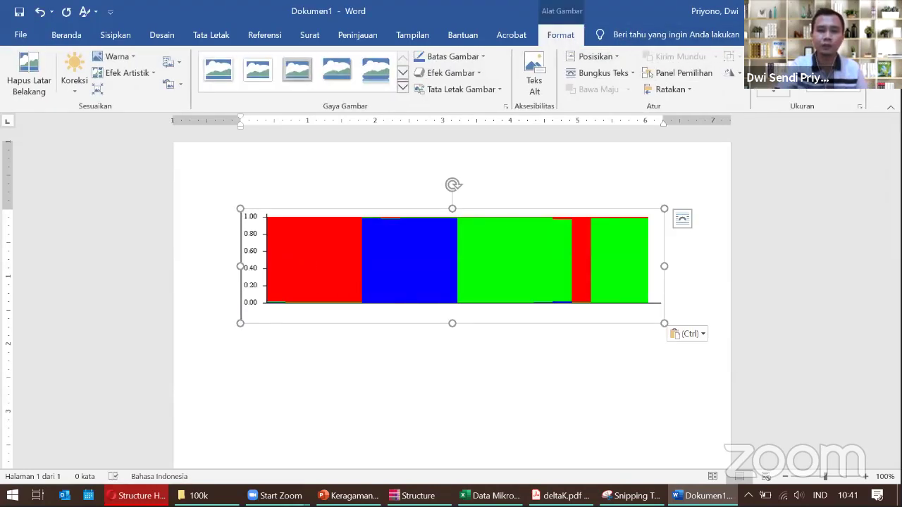
click(773, 77)
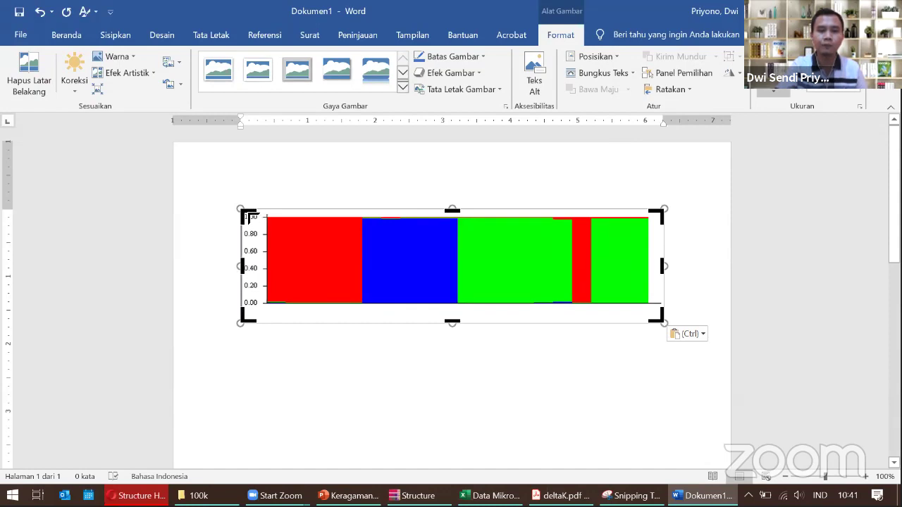
drag(248, 217, 246, 214)
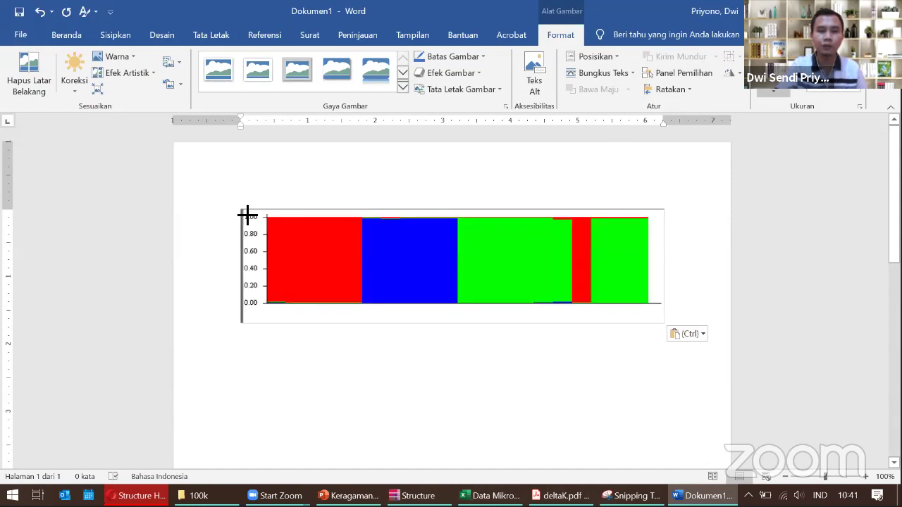
key(Escape)
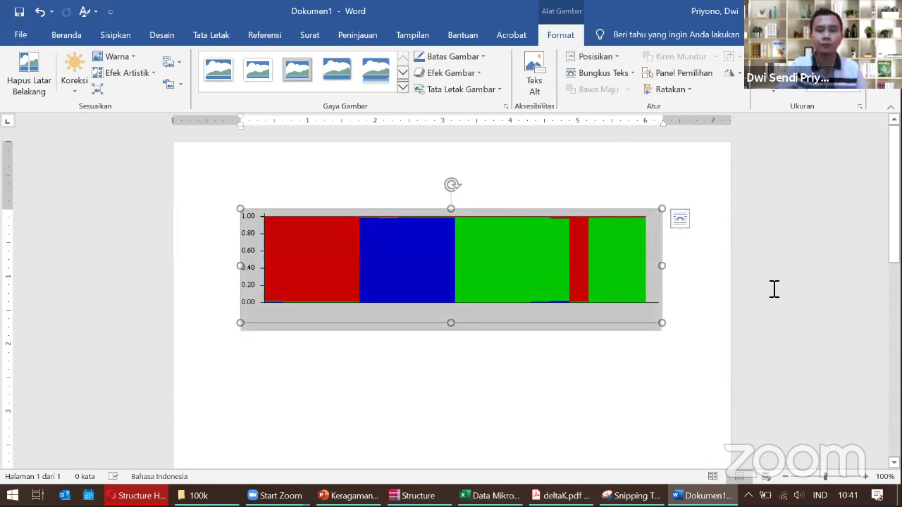
click(773, 290)
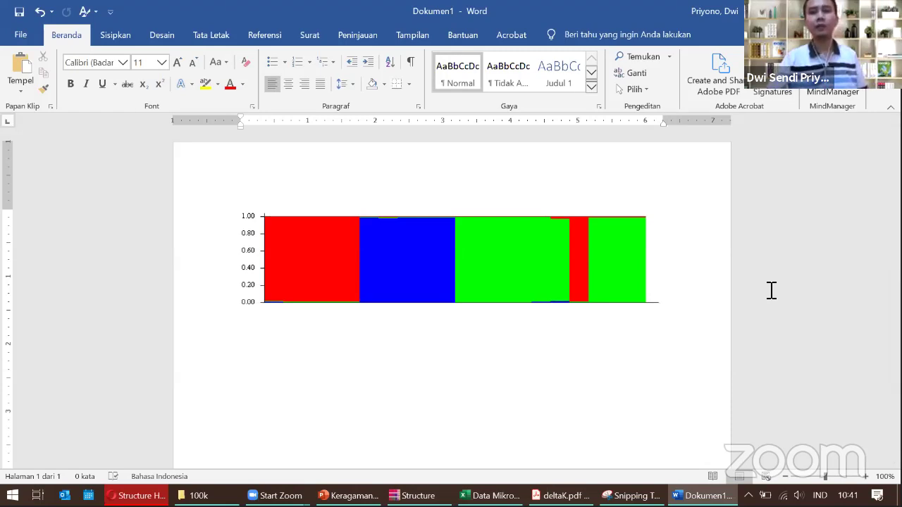
key(alt+F4)
click(474, 350)
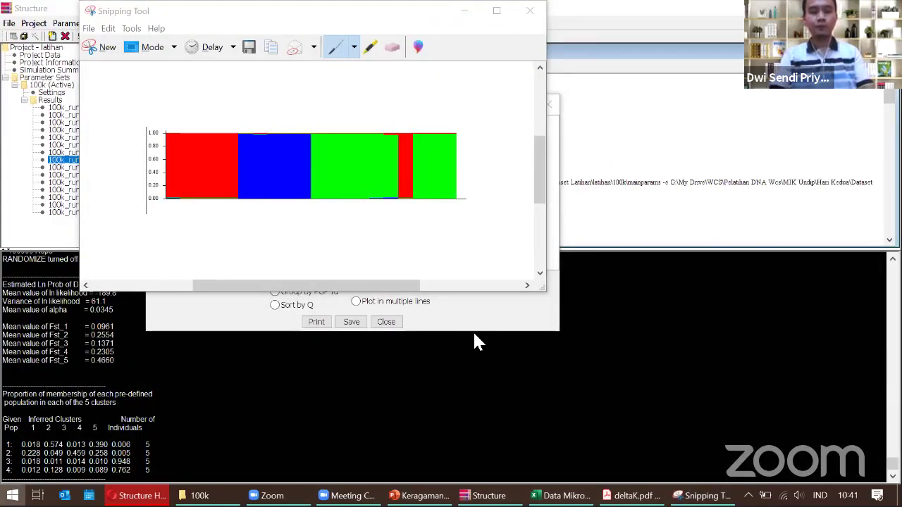
Start PowerPoint and close Snipping Tool without saving the snip.
key(super)
text(power)
key(Escape)
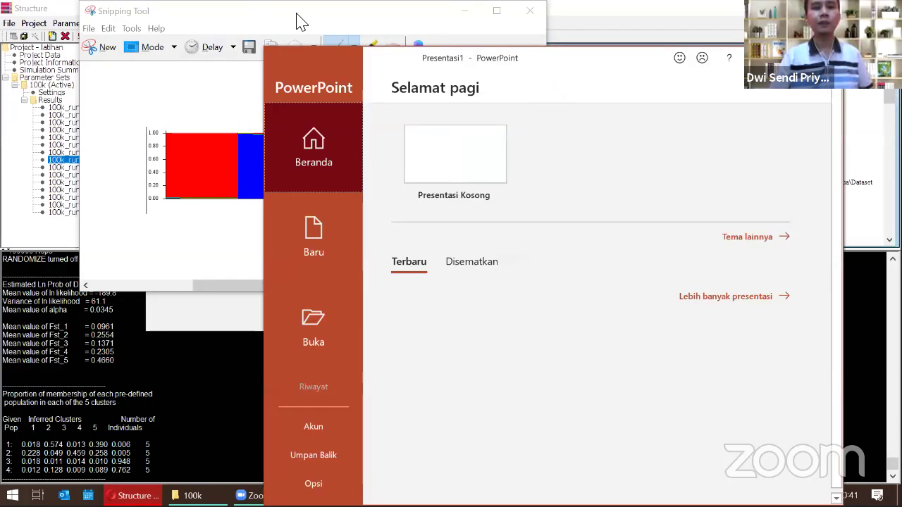
drag(302, 20, 193, 77)
click(416, 69)
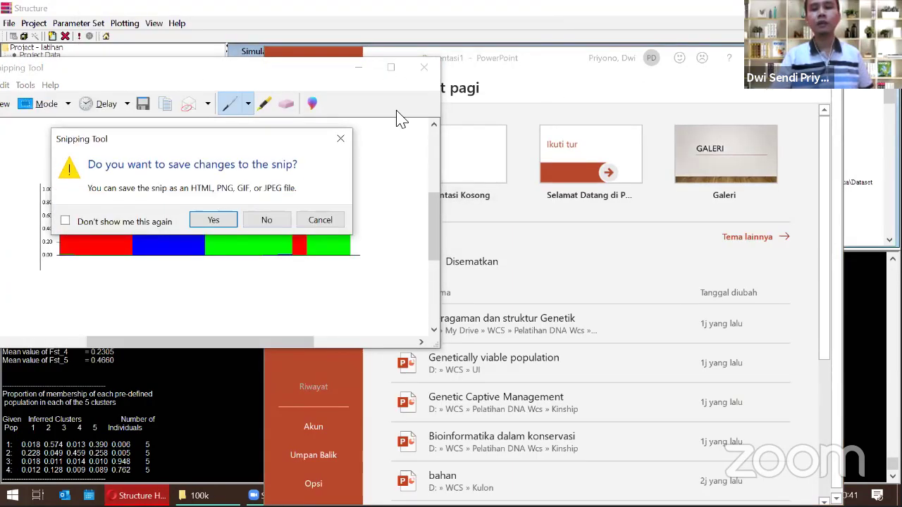
click(266, 220)
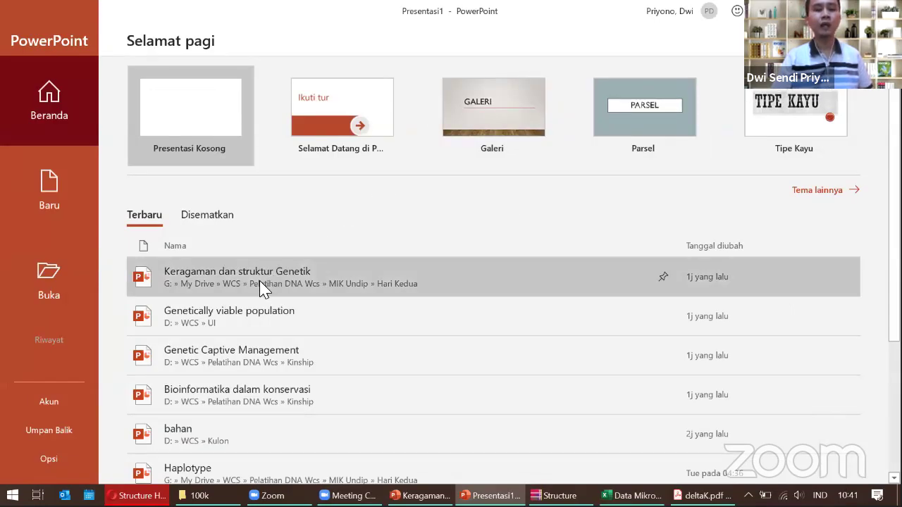
Look through the recent presentations, and switch to File Explorer to open My Drive\Arsip\SPS IPB\Disertasi on the Google Drive.
scroll(261, 289, down, 3)
scroll(262, 292, down, 3)
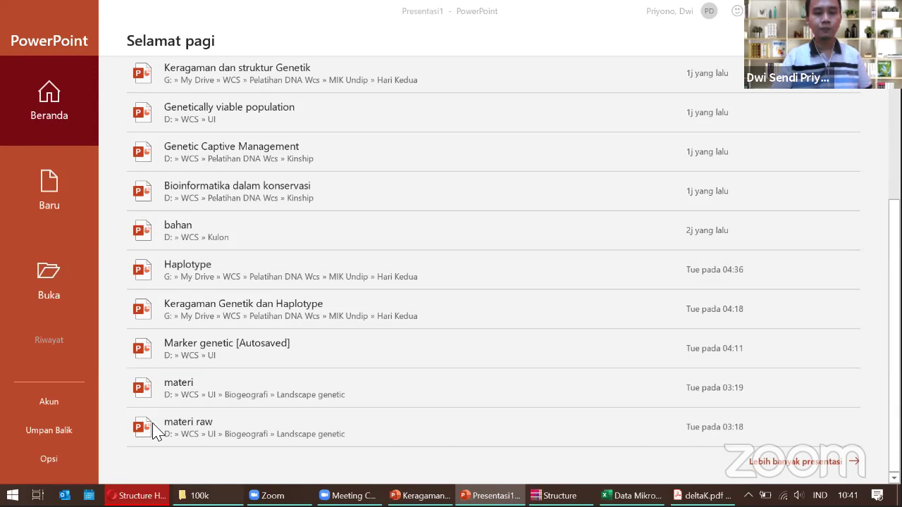
click(211, 495)
click(60, 449)
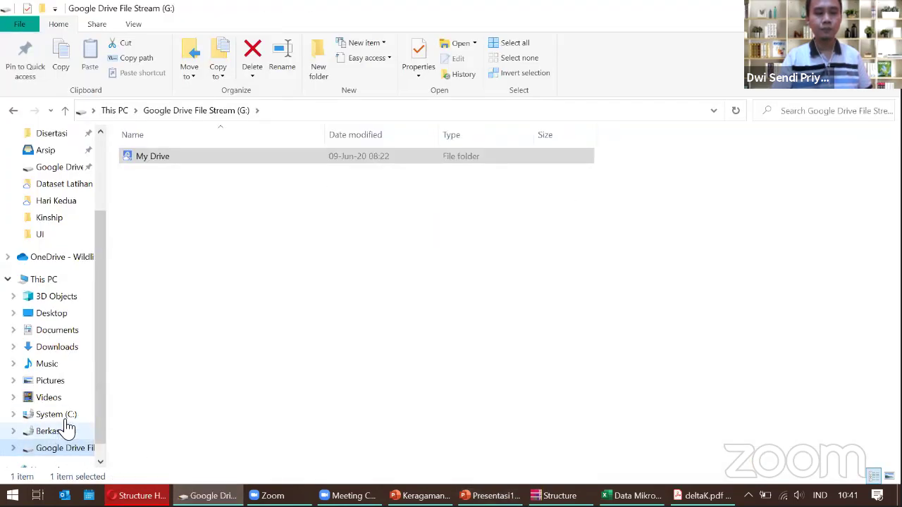
double_click(204, 154)
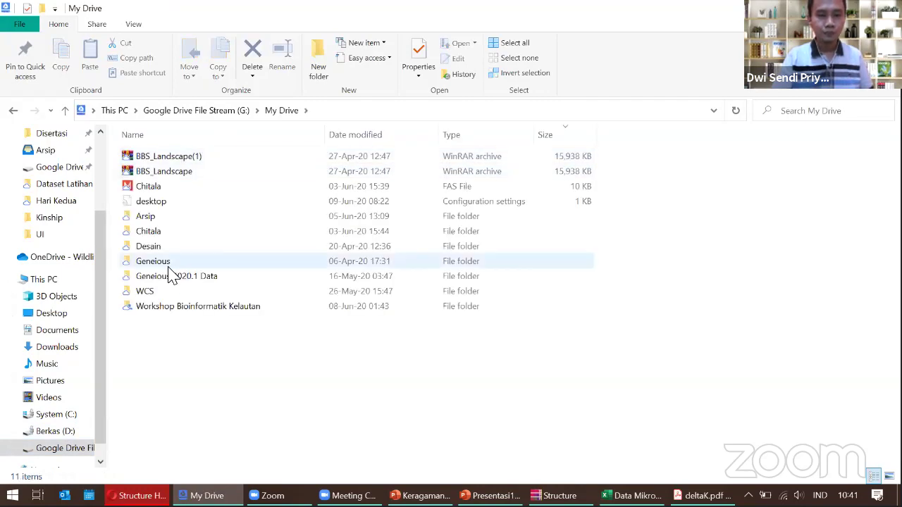
double_click(148, 216)
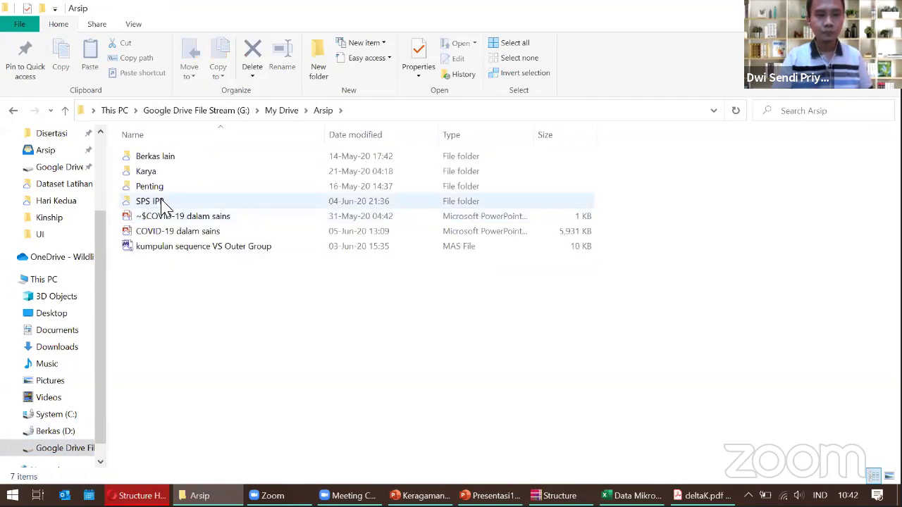
double_click(160, 203)
scroll(175, 246, down, 5)
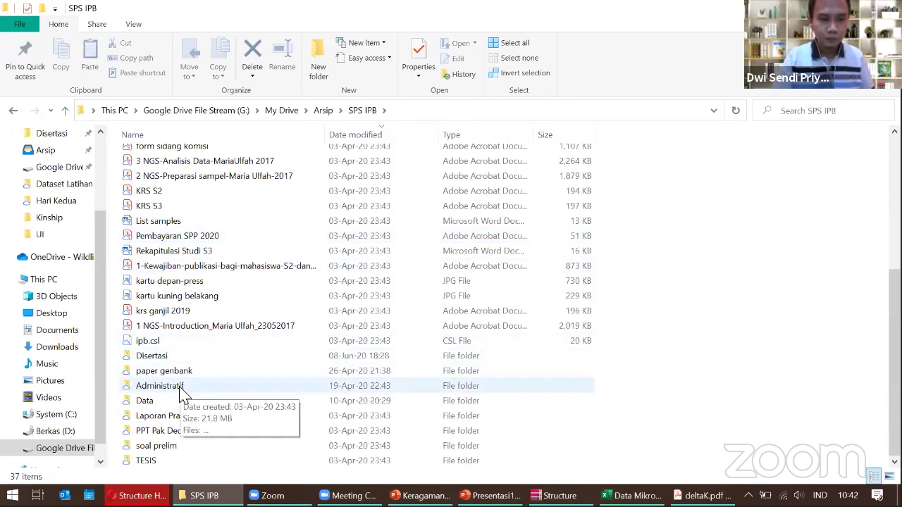
double_click(194, 359)
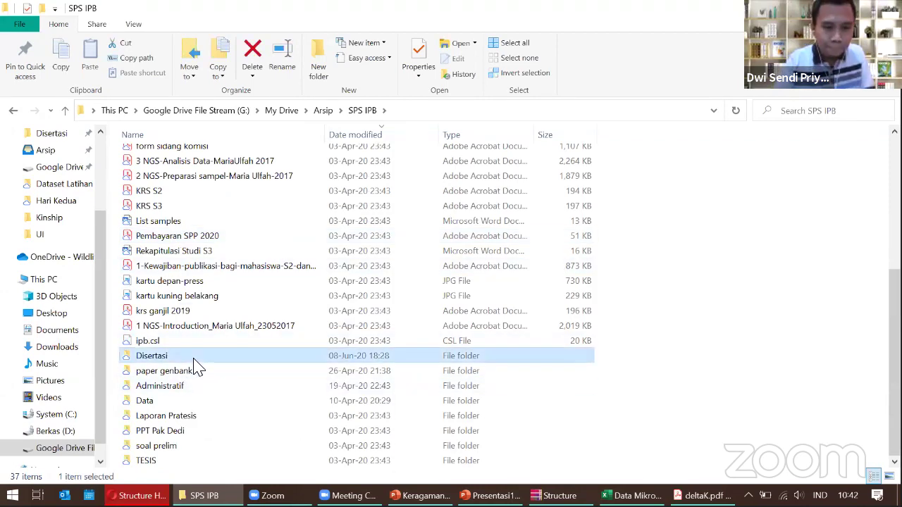
Look through the Disertasi folder and its Ujian Terbuka subfolder for the presentation, and return to Disertasi.
scroll(196, 365, down, 5)
scroll(196, 365, up, 5)
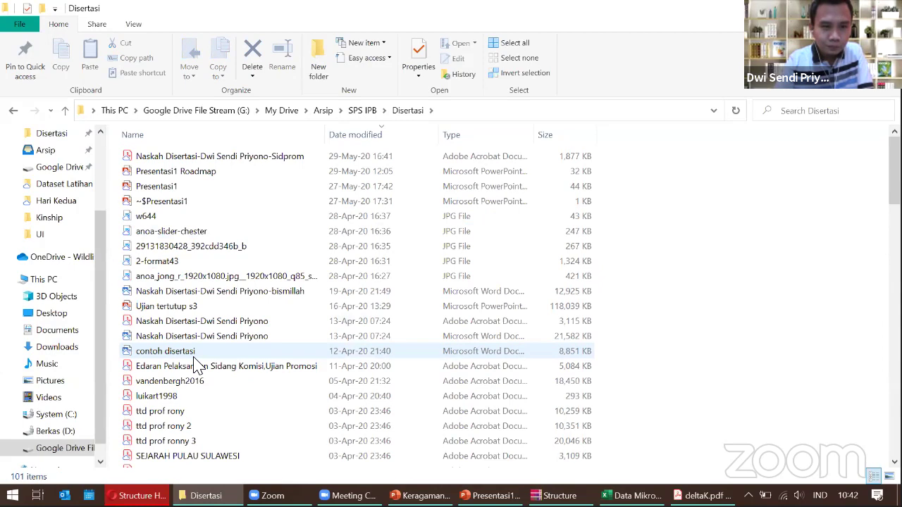
scroll(196, 359, down, 15)
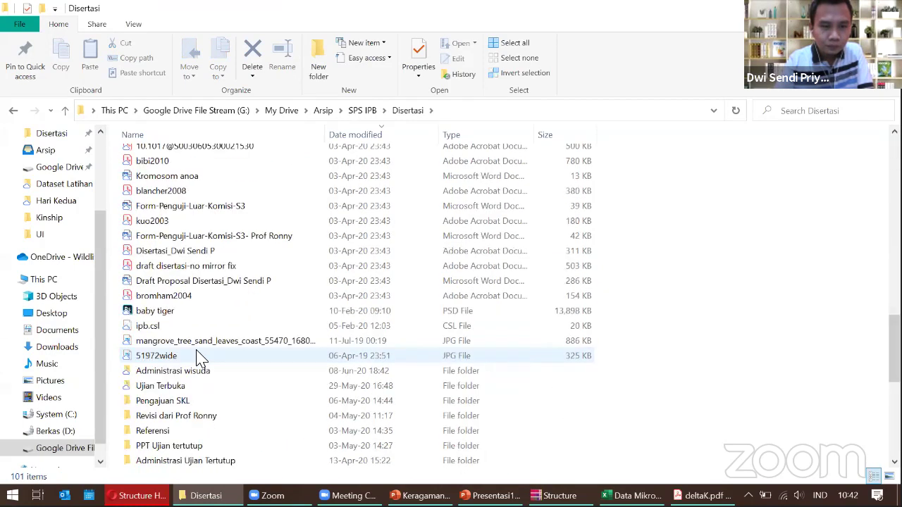
double_click(196, 342)
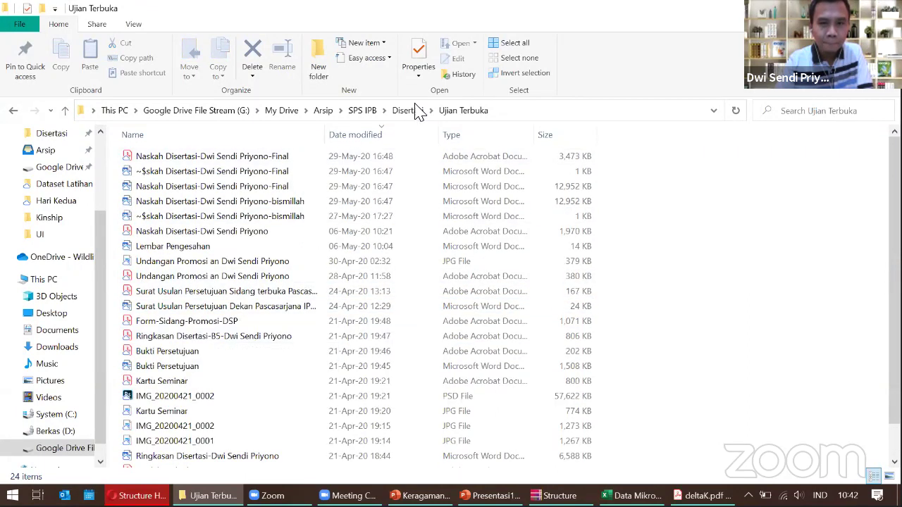
click(408, 111)
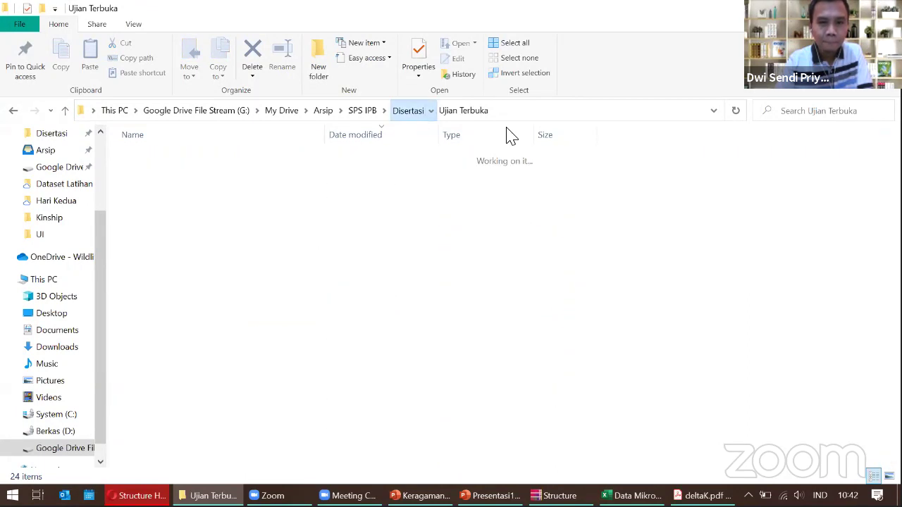
Search the Disertasi folder for "ppt" and open the presentation Ujian tertutup s3 from the results.
click(793, 113)
text(pt)
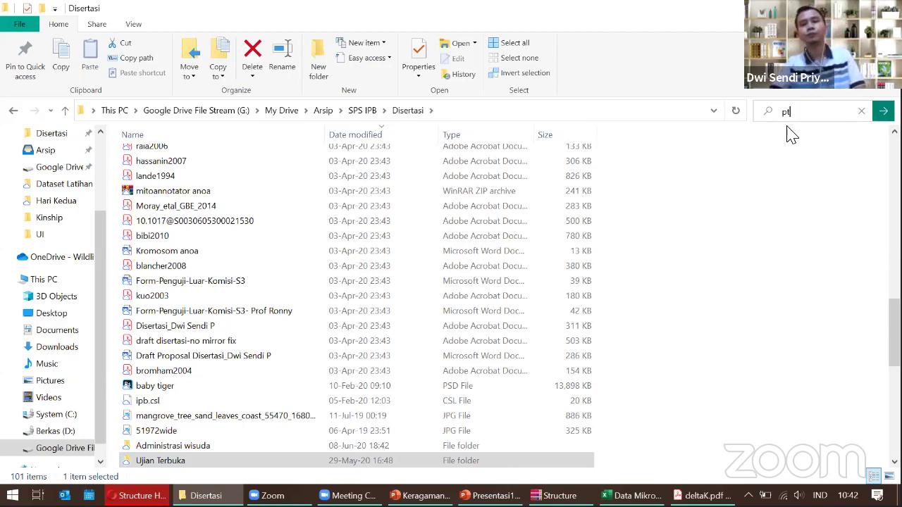
text(p)
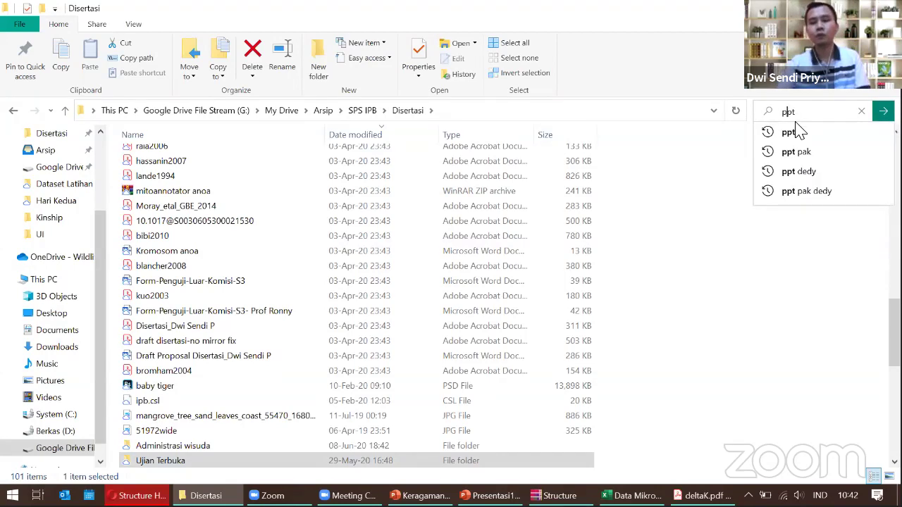
click(798, 132)
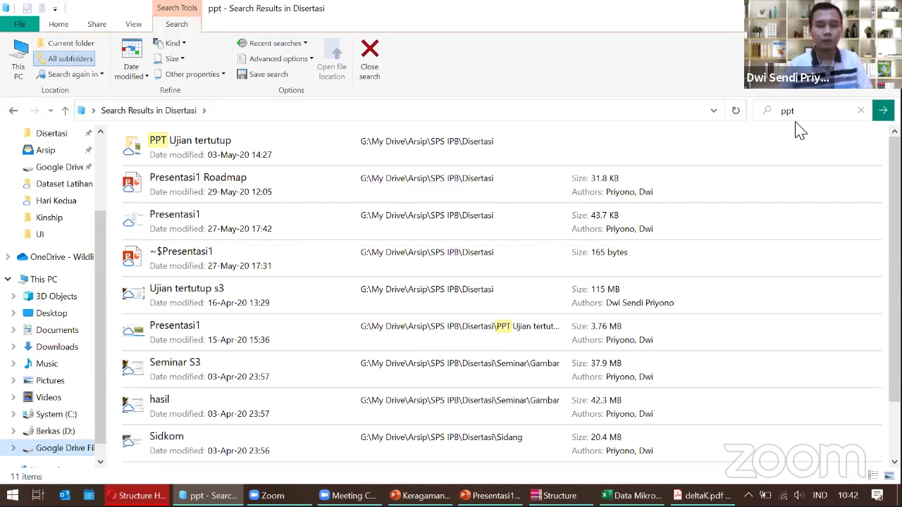
scroll(232, 268, down, 2)
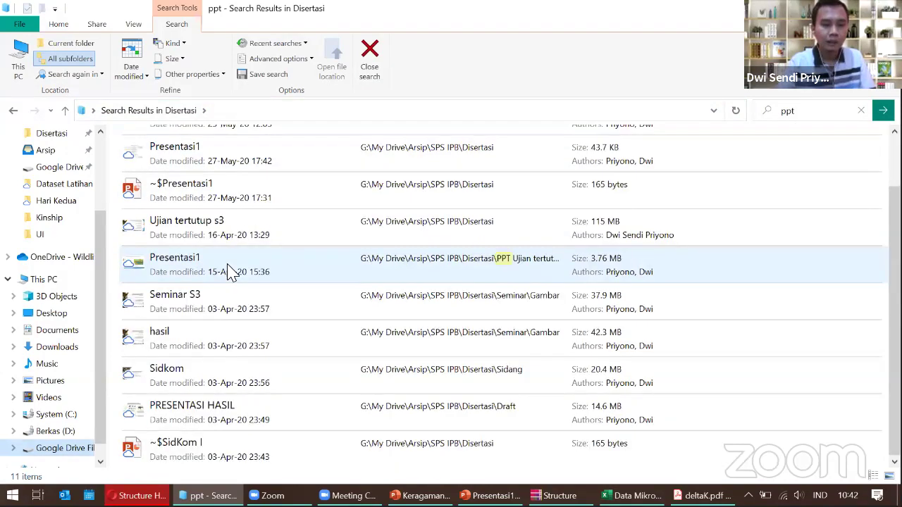
scroll(302, 268, up, 2)
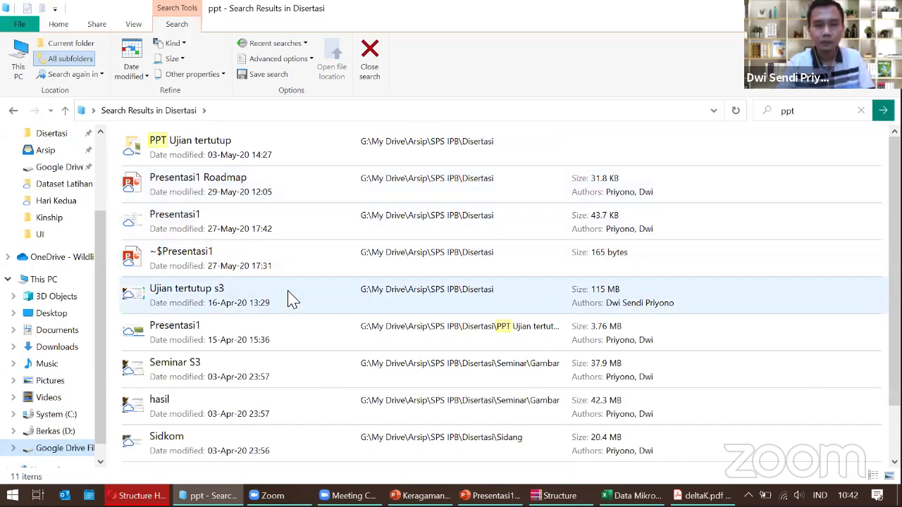
double_click(288, 299)
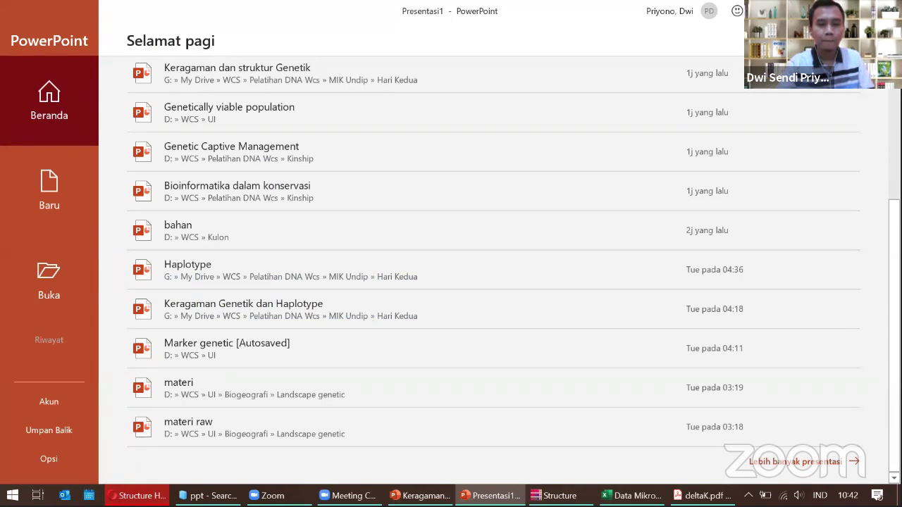
View the contents of the Berkas (D:) drive, bring up deltaK.pdf, and preview the open PowerPoint presentations.
click(209, 495)
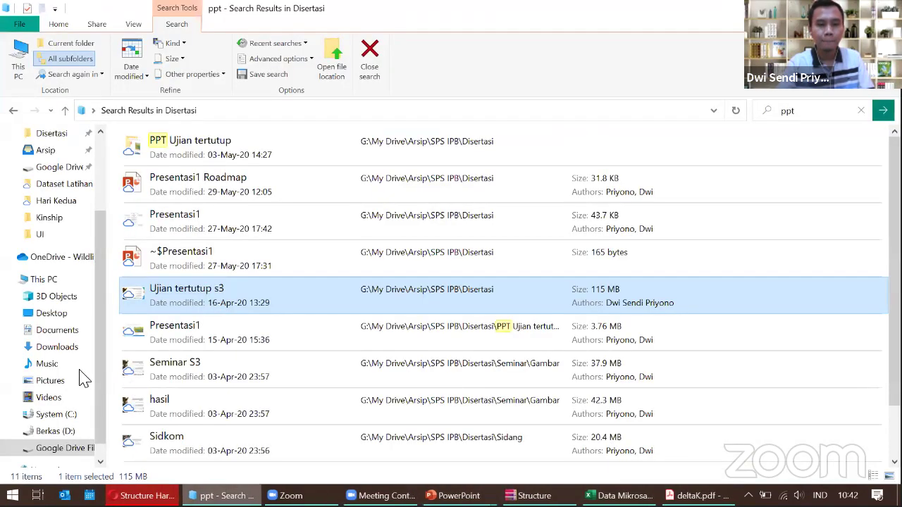
click(61, 429)
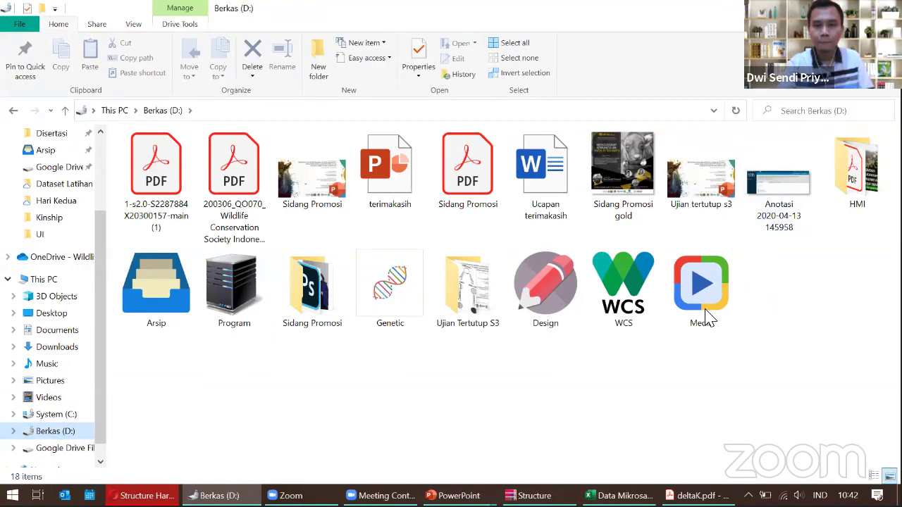
click(701, 495)
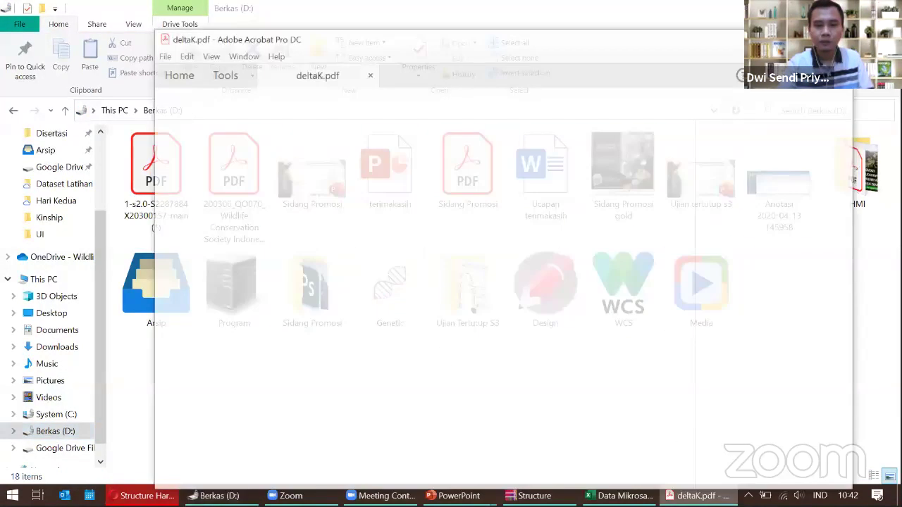
mouse_move(458, 495)
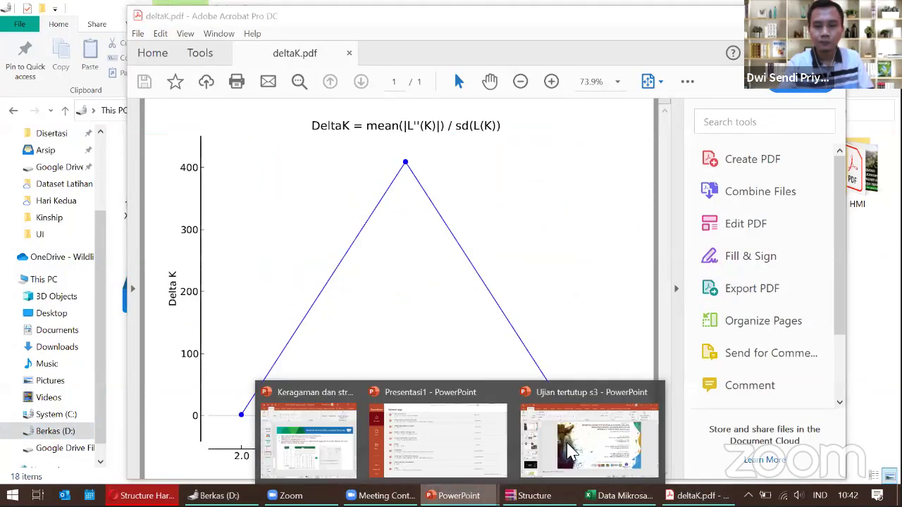
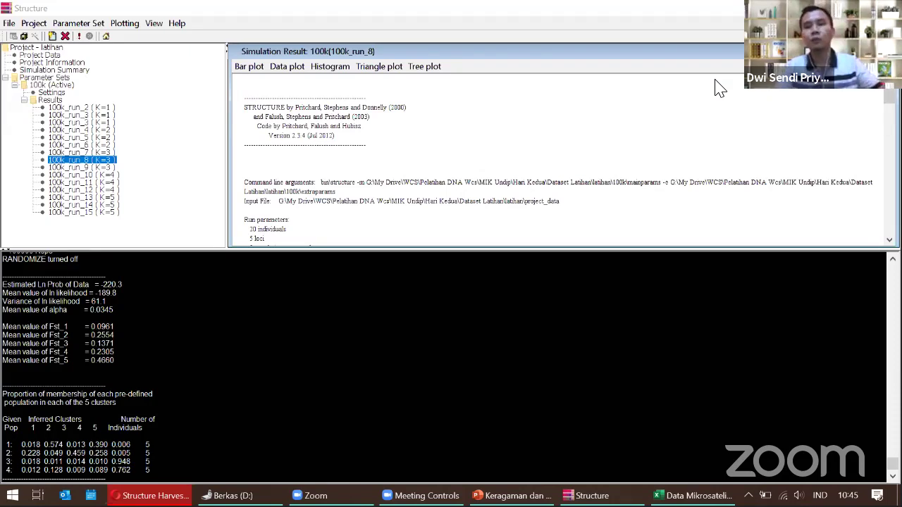
Close the Data Mikrosatelit workbook and the Structure program.
click(694, 496)
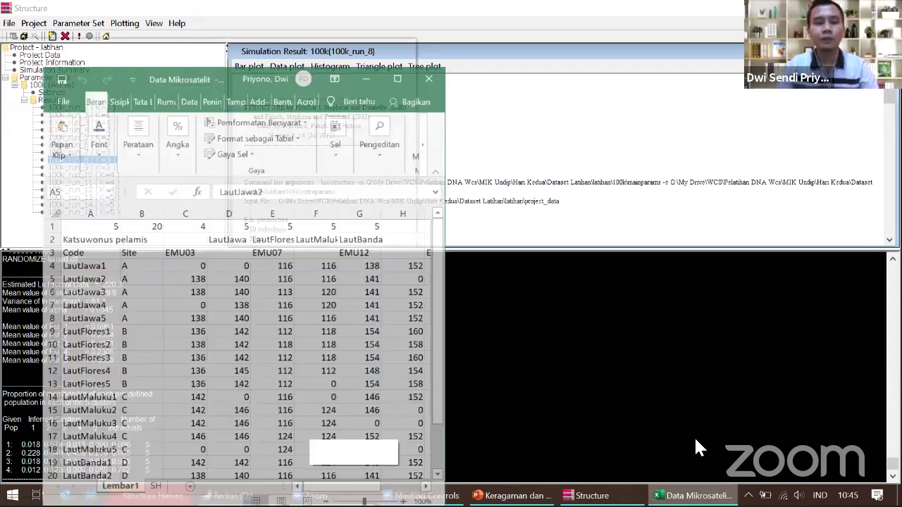
click(398, 50)
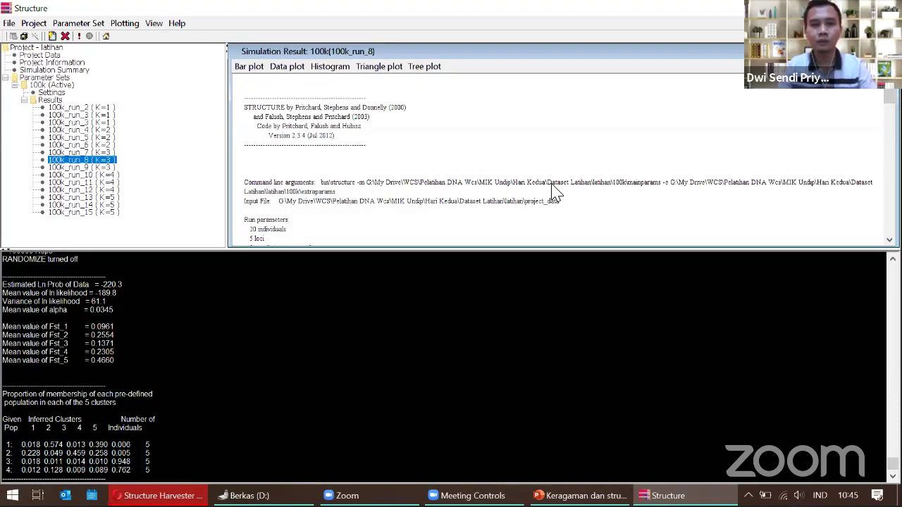
key(alt+F4)
Start Excel in a maximized window and create a blank workbook.
key(super)
text(exce)
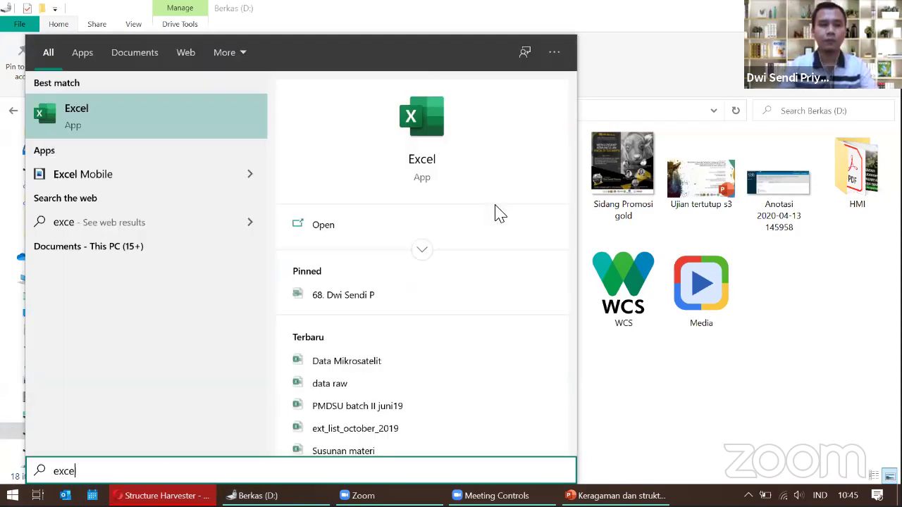
key(Return)
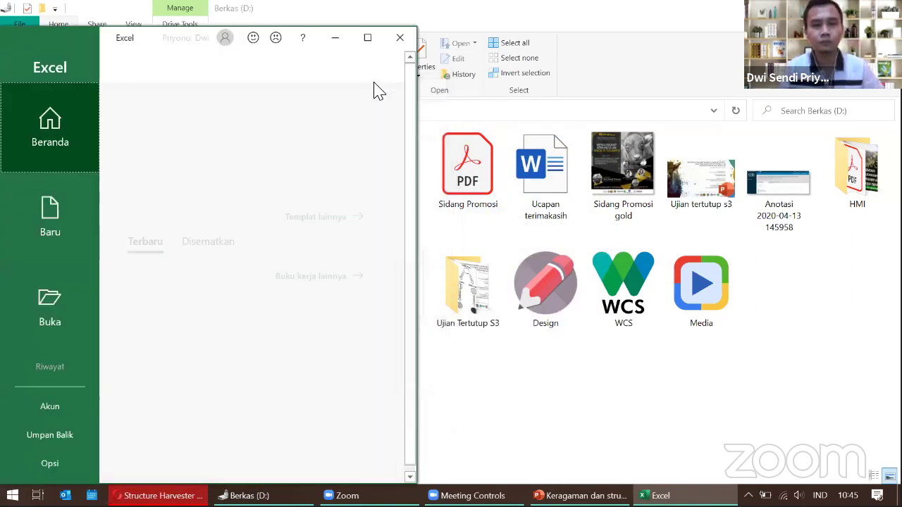
click(368, 38)
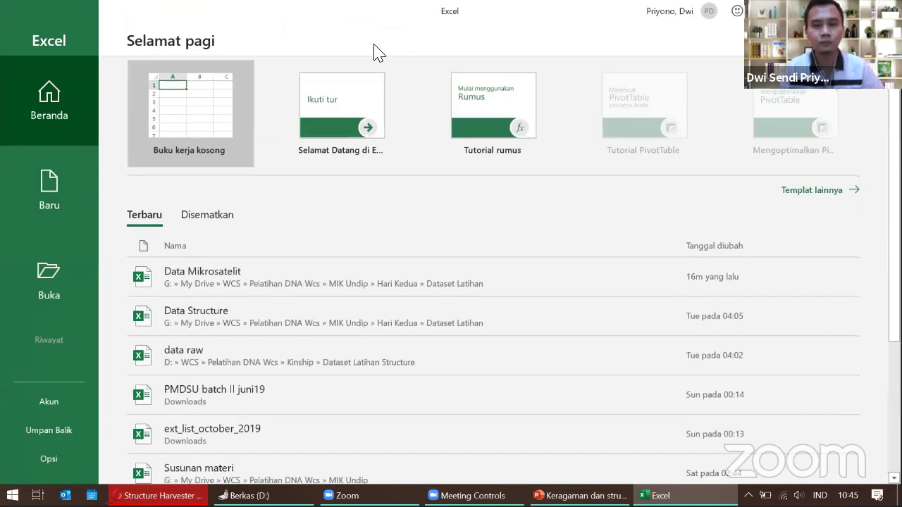
click(225, 134)
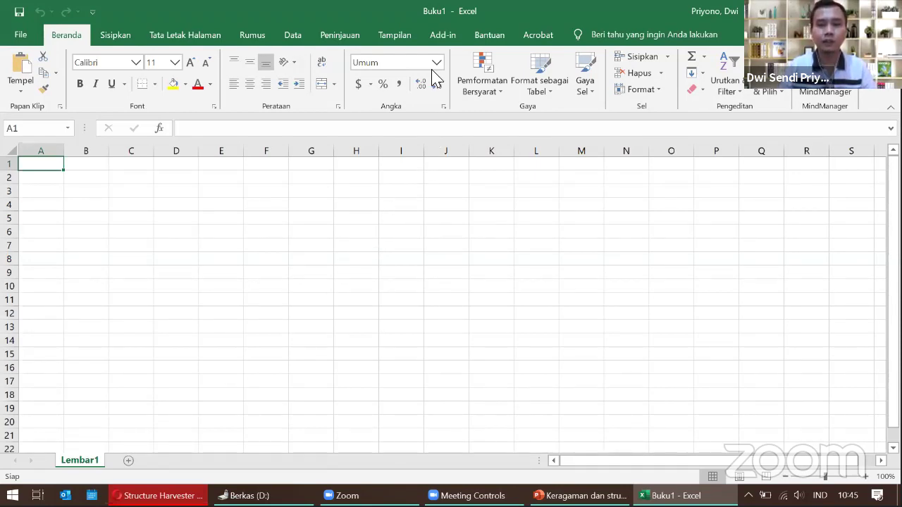
Start a GenAlEx sequence import from a Fasta-format text file, with Color Seq and Find Haplotypes enabled.
click(444, 39)
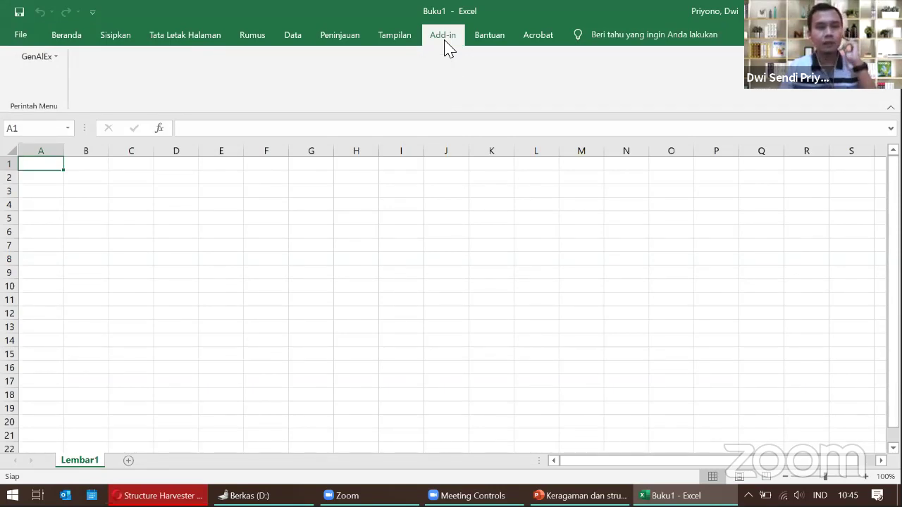
click(37, 57)
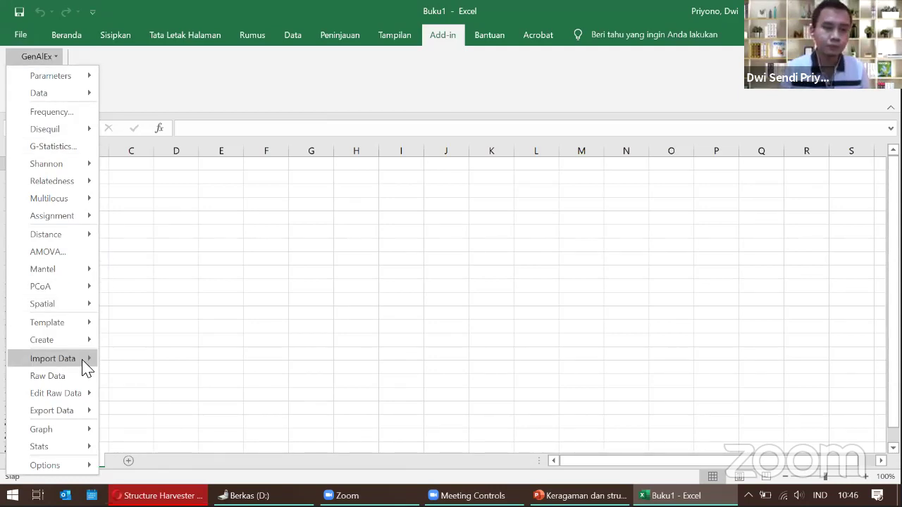
mouse_move(85, 366)
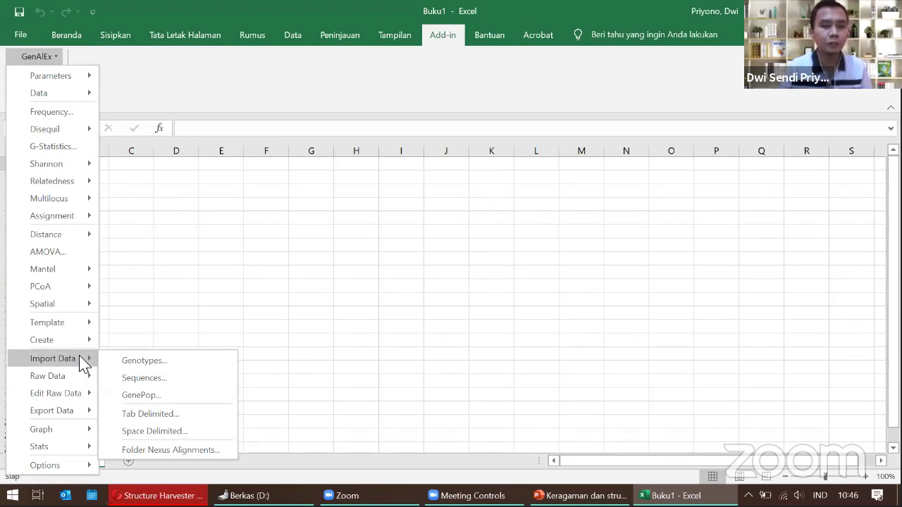
click(123, 378)
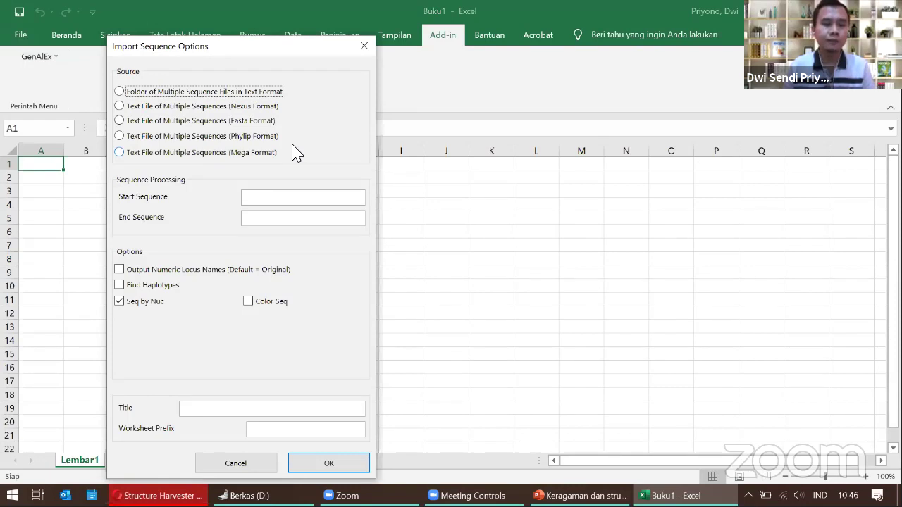
click(186, 121)
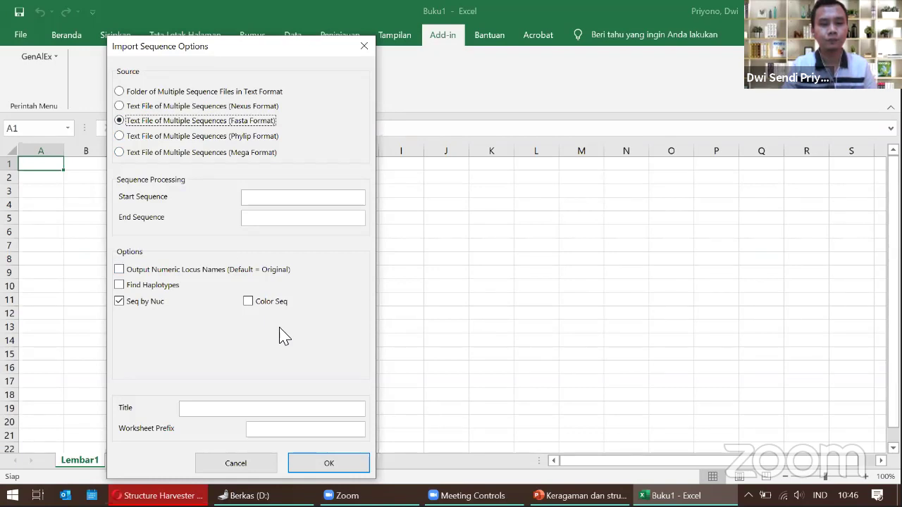
click(255, 306)
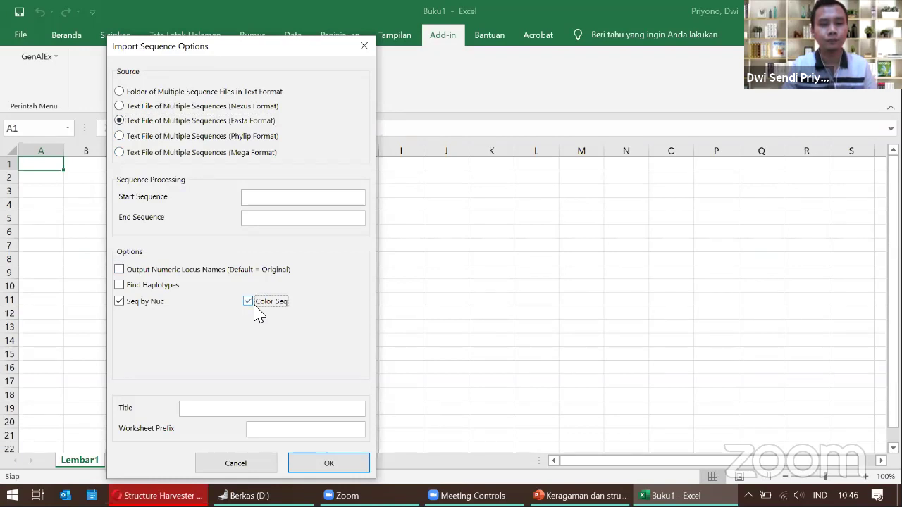
click(169, 289)
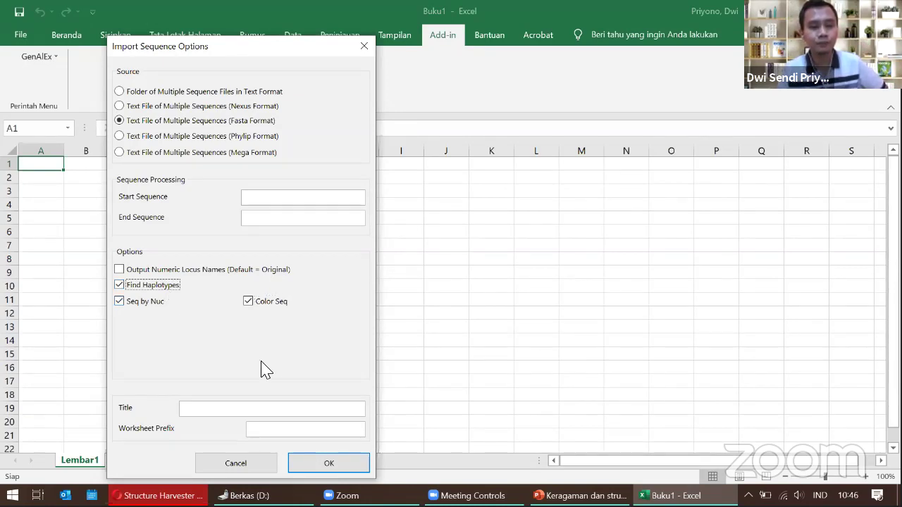
click(310, 464)
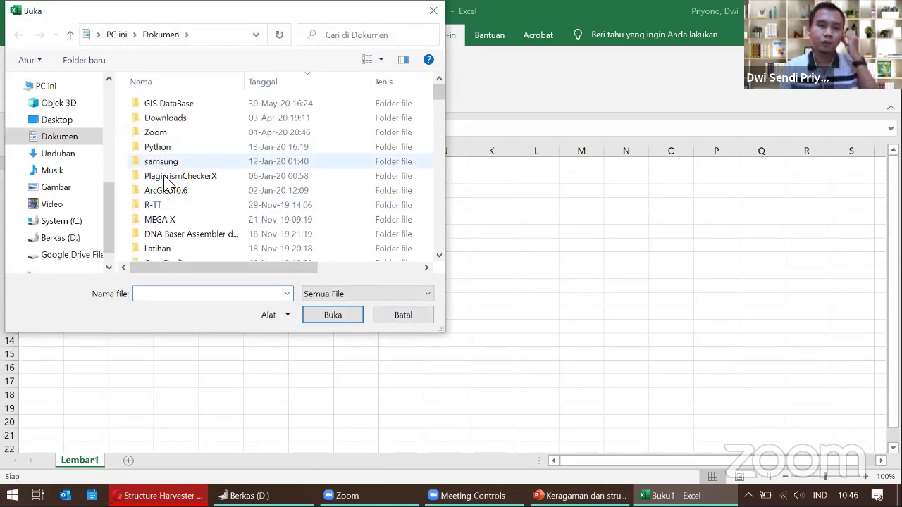
Browse for the source file on Google Drive to My Drive > WCS > Pelatihan DNA Wcs > MIK Undip.
click(70, 255)
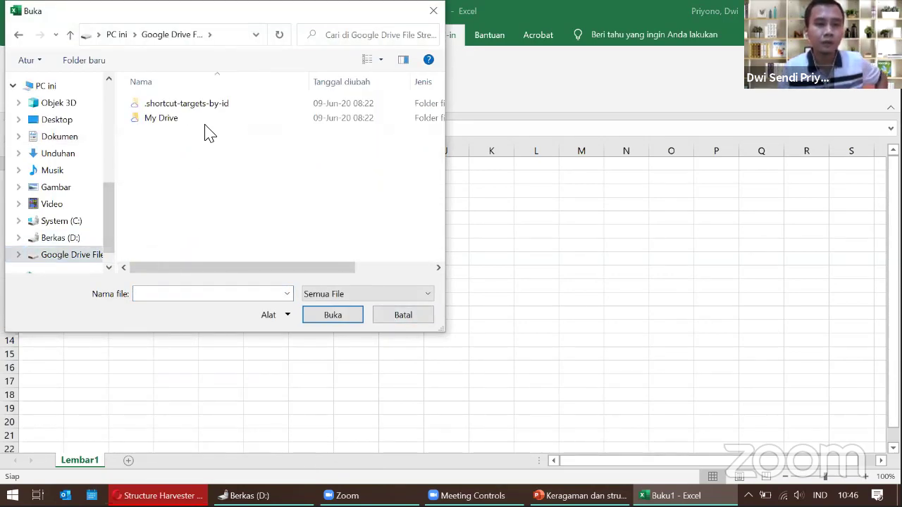
double_click(205, 121)
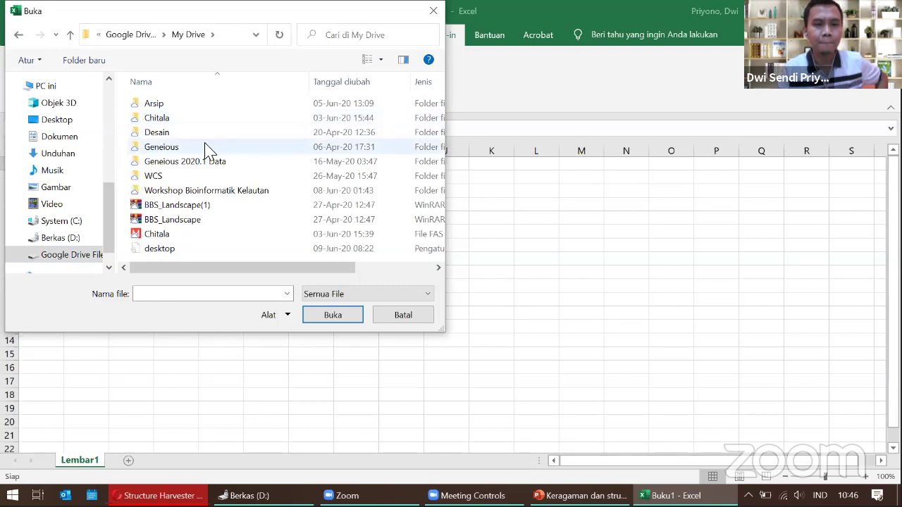
double_click(174, 178)
scroll(188, 181, down, 2)
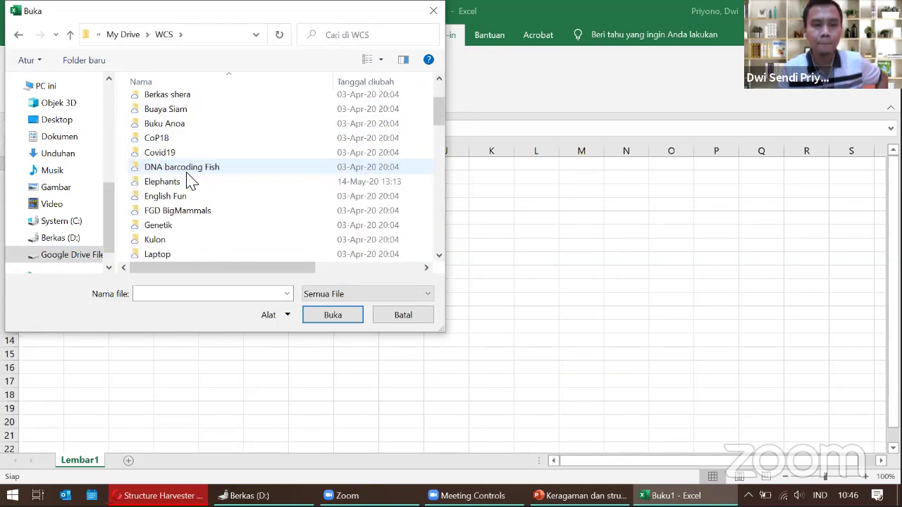
scroll(189, 180, down, 4)
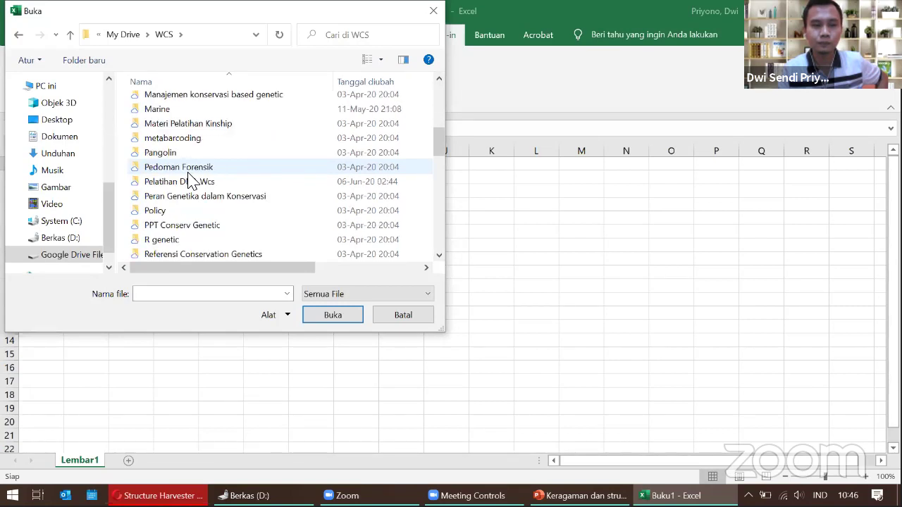
double_click(190, 181)
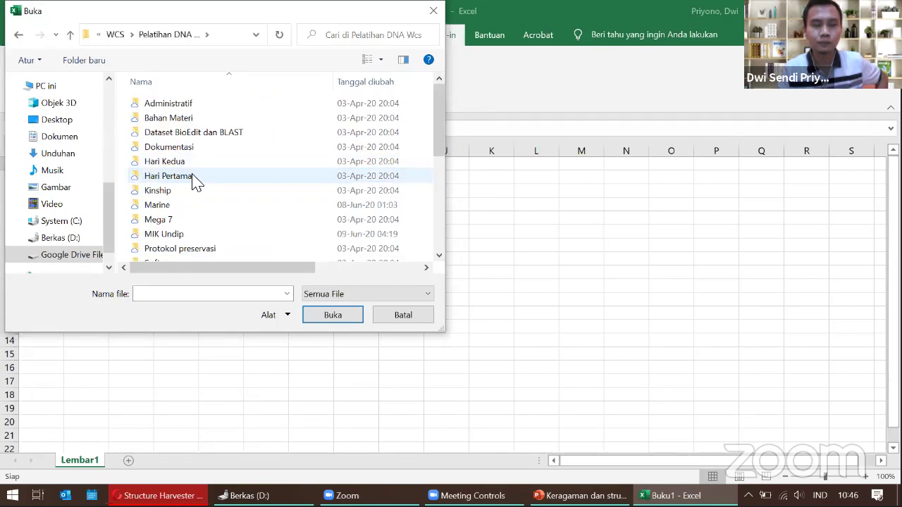
scroll(193, 181, down, 1)
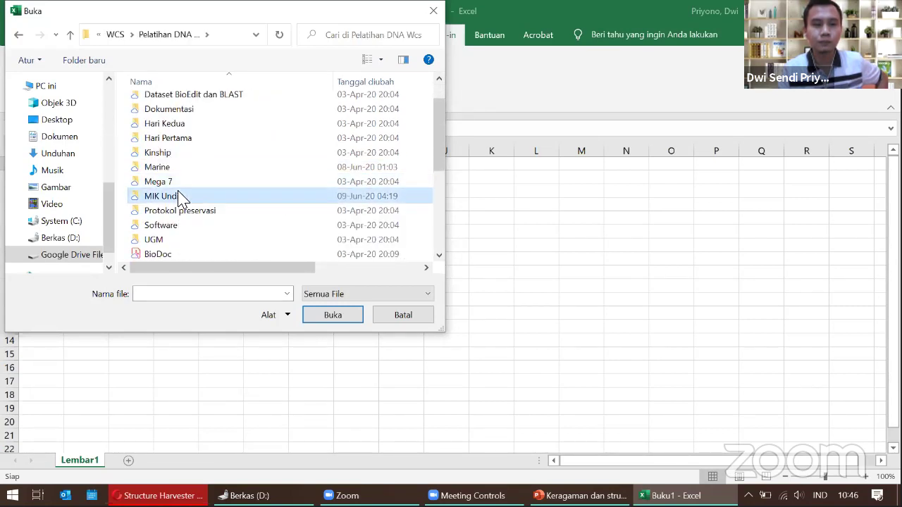
double_click(179, 197)
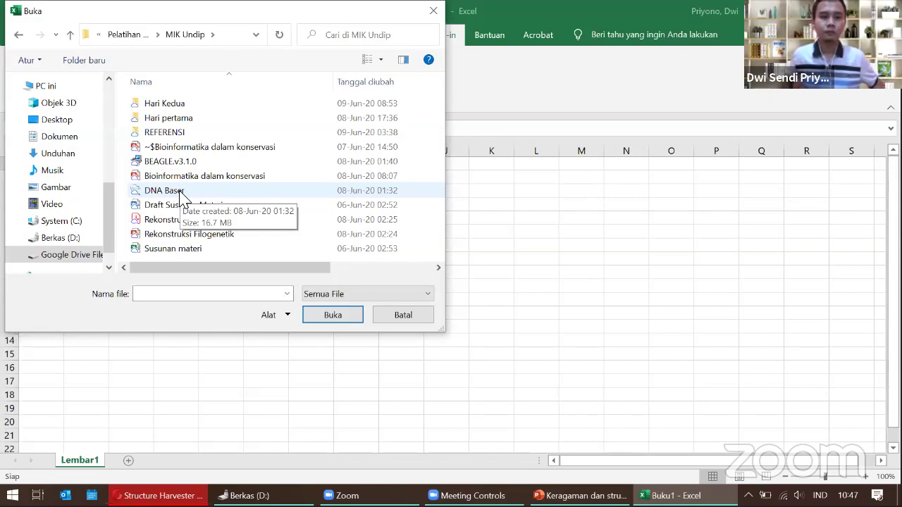
Import Data Ikan Cakalang from Hari Kedua > Dataset Latihan and save the resulting workbook as latihan1.
double_click(192, 105)
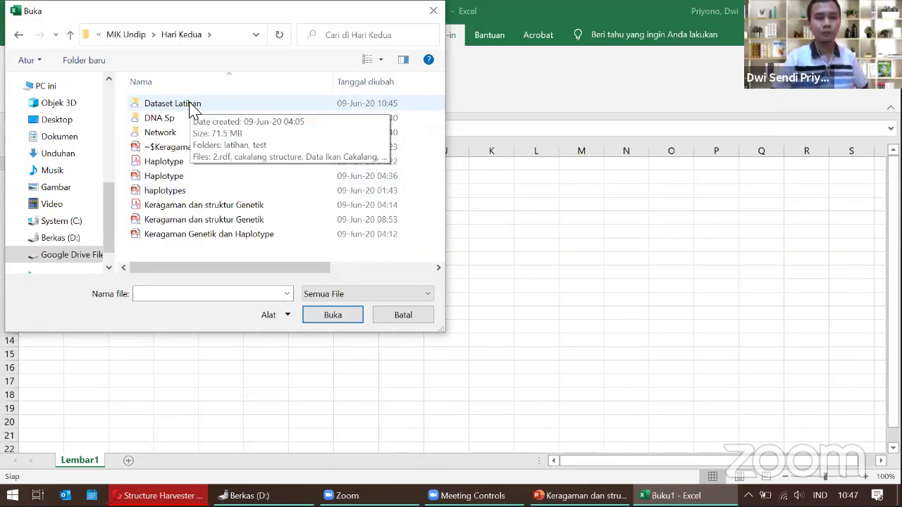
double_click(188, 104)
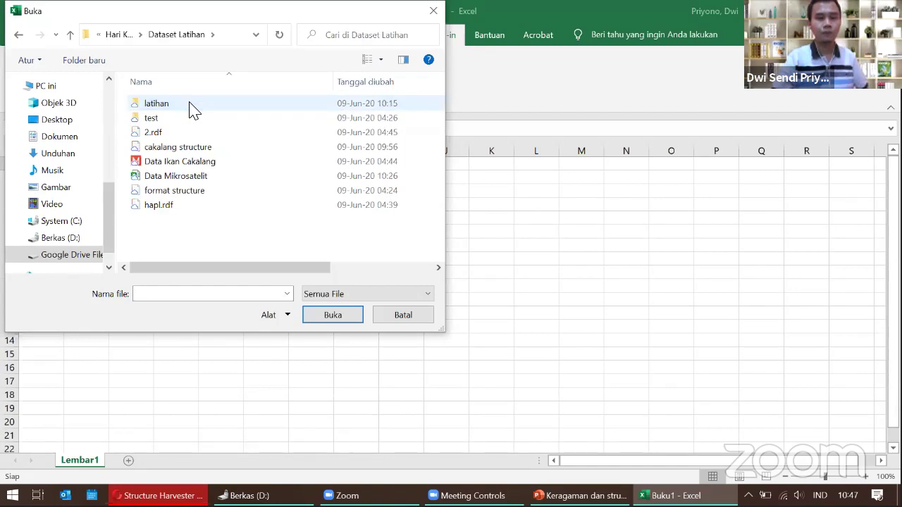
double_click(204, 163)
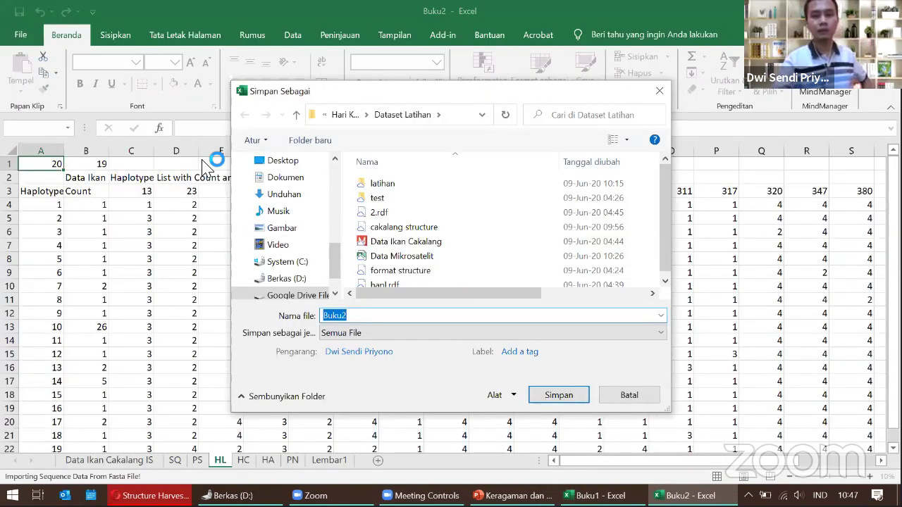
text(latihan1)
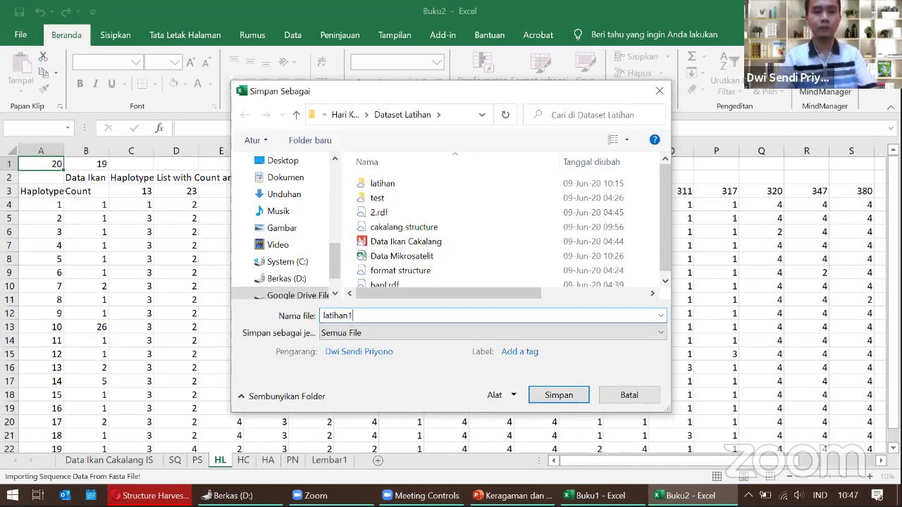
key(Return)
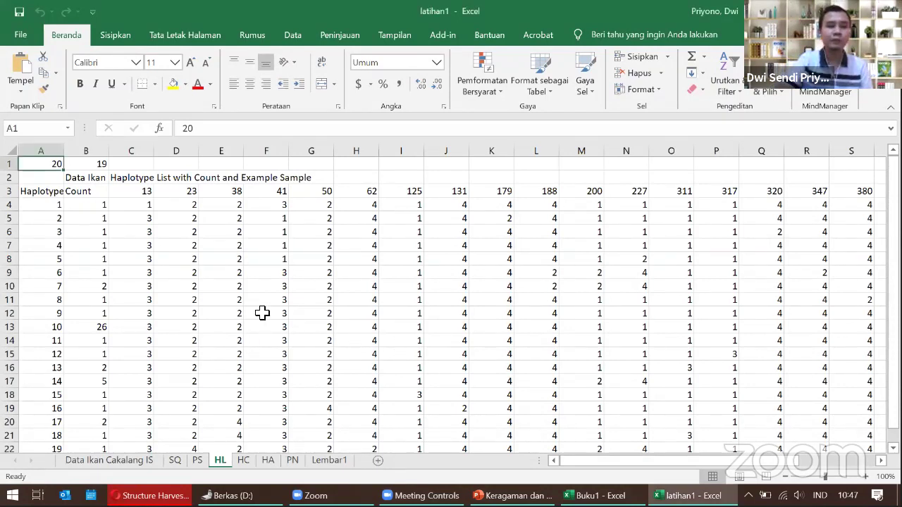
On the SQ sheet, widen column B and examine the color-coded nucleotide sequences across the samples.
click(174, 460)
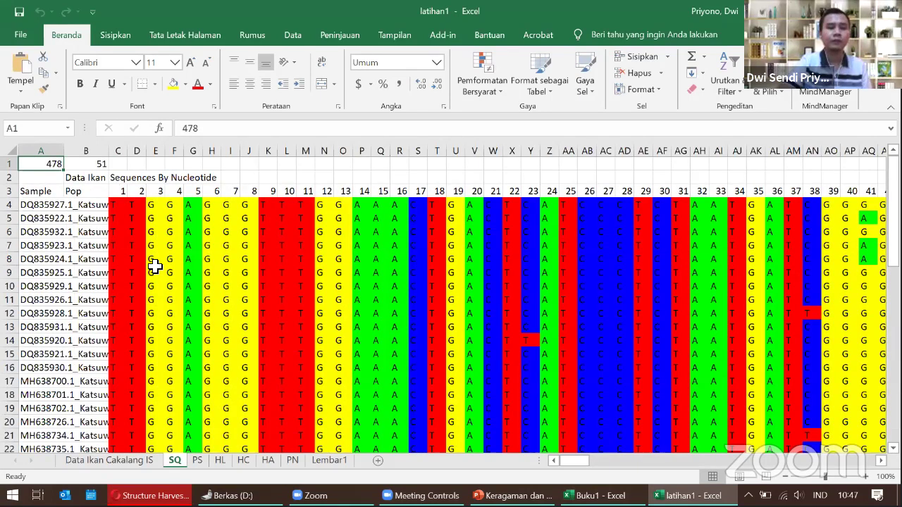
drag(109, 155, 152, 161)
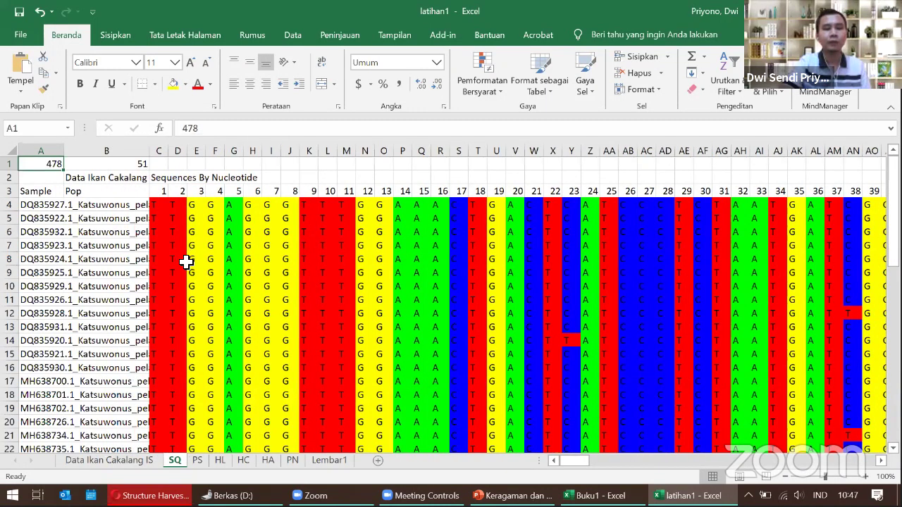
scroll(185, 260, down, 1)
scroll(77, 176, up, 1)
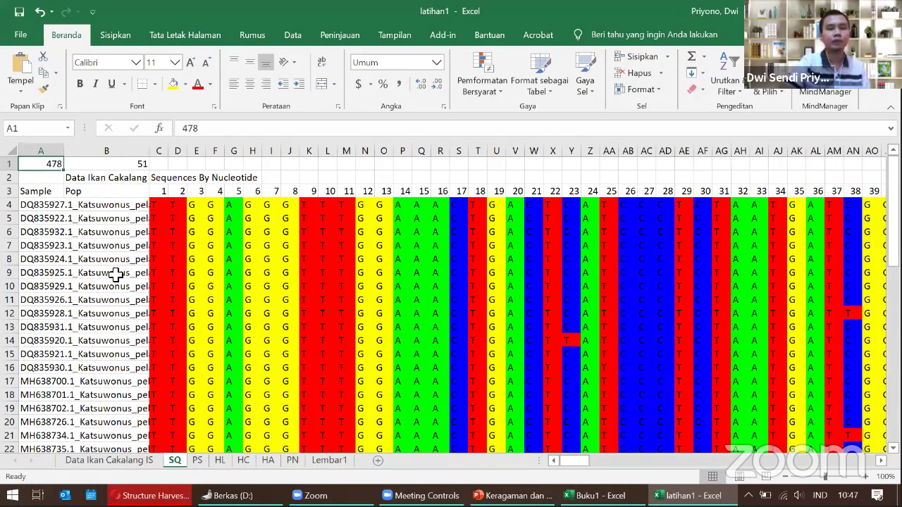
scroll(119, 271, down, 3)
scroll(119, 271, down, 8)
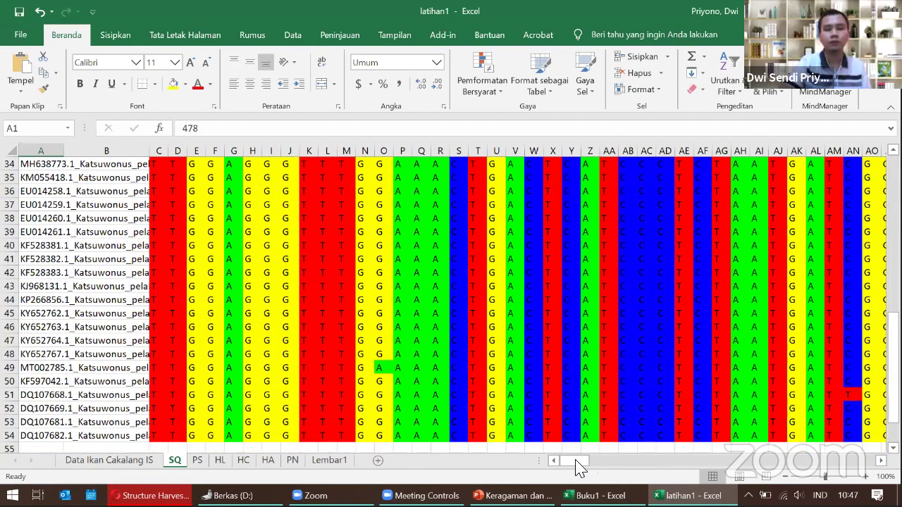
drag(597, 463, 353, 357)
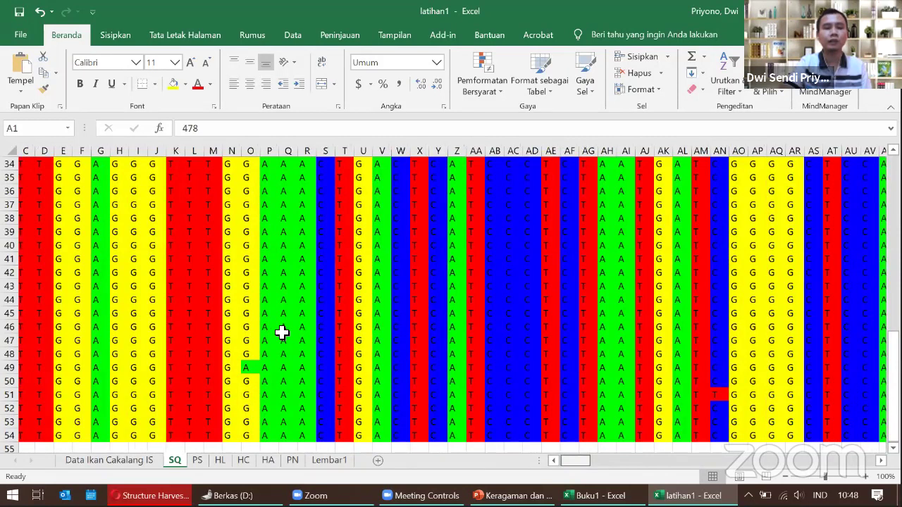
scroll(279, 327, down, 7)
scroll(279, 327, up, 15)
On the PS sheet, widen column B to show more of the sample names and review the polymorphic nucleotide positions.
click(198, 461)
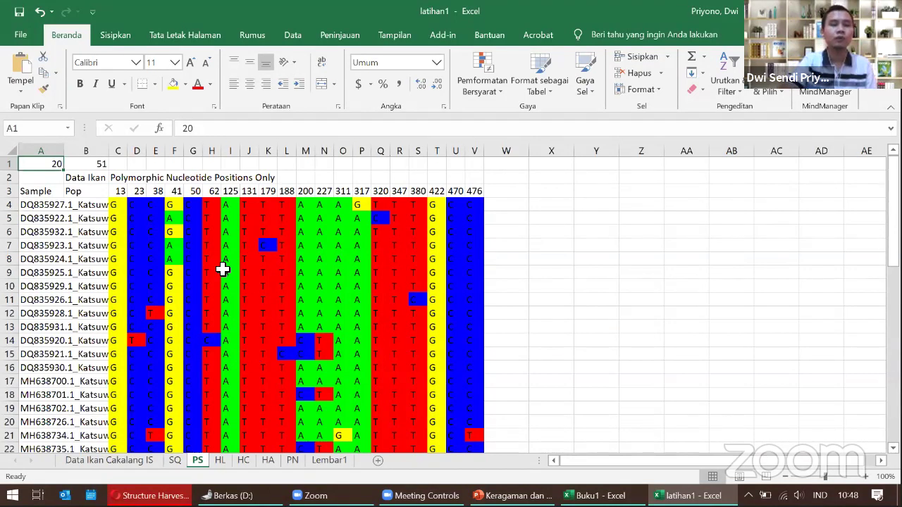
drag(109, 154, 215, 156)
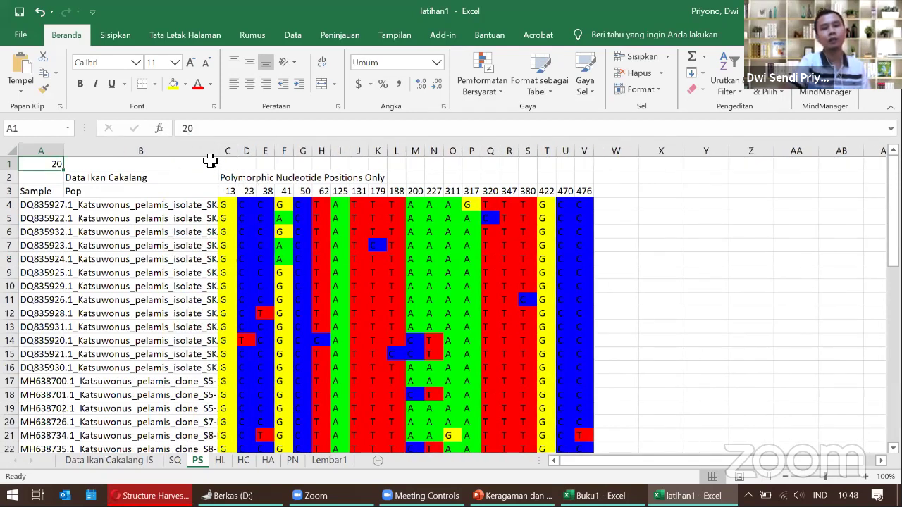
scroll(169, 272, down, 6)
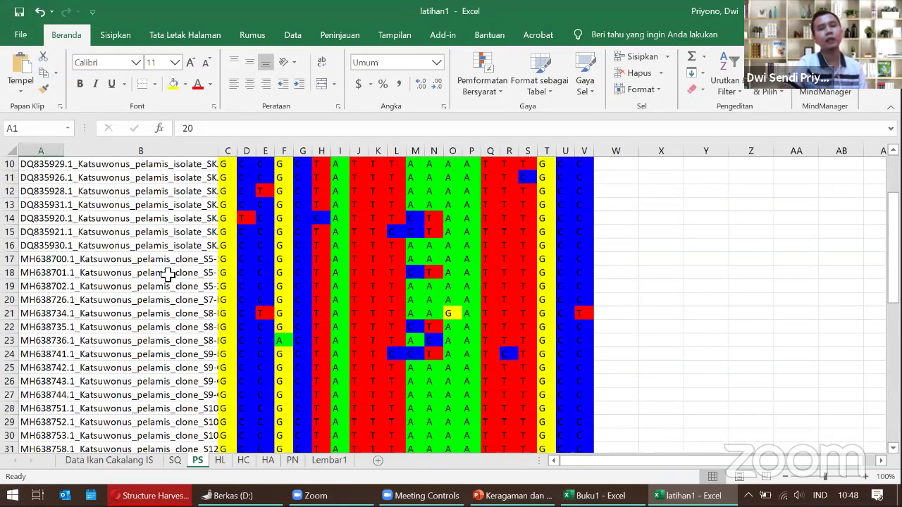
scroll(151, 232, up, 7)
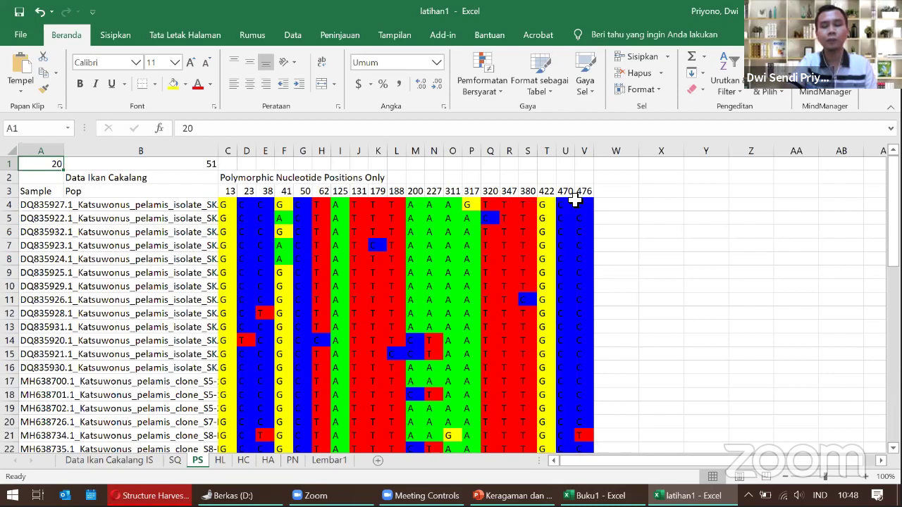
scroll(410, 245, down, 13)
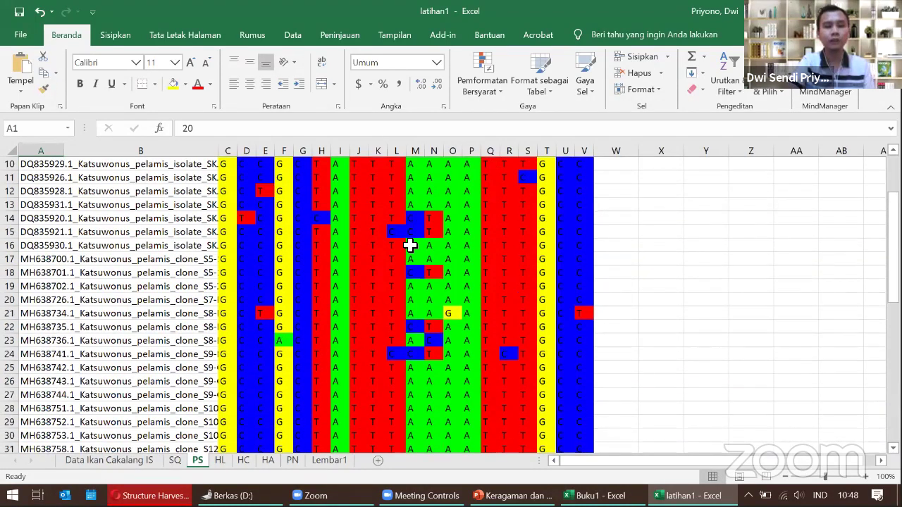
scroll(410, 238, down, 1)
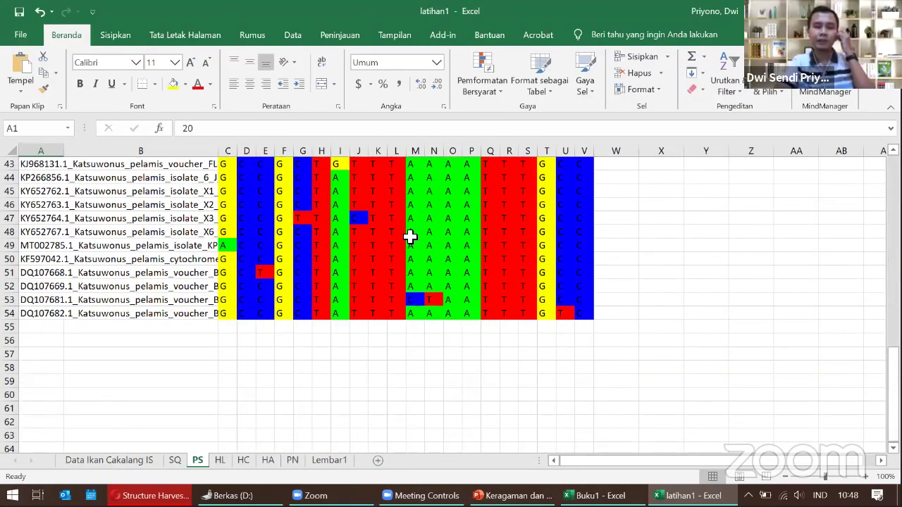
scroll(410, 237, up, 14)
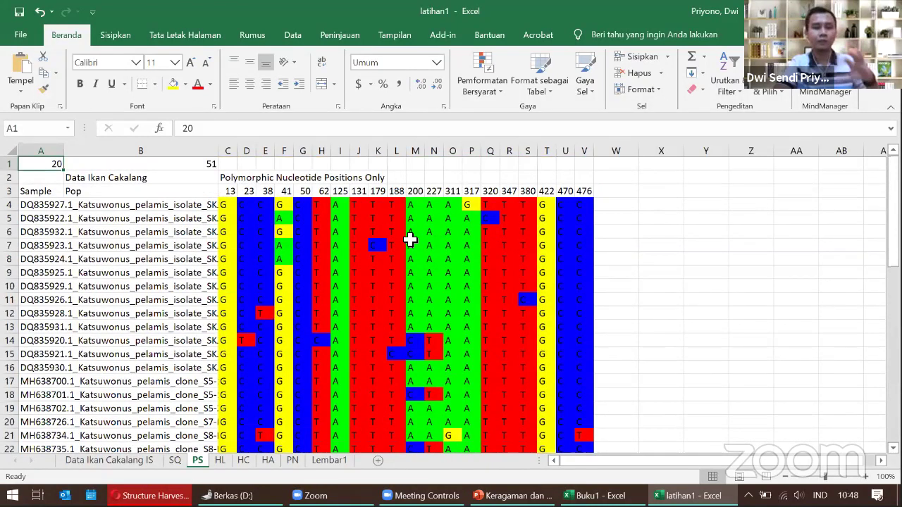
Examine the haplotype list and the count of each haplotype on the HL sheet.
click(220, 460)
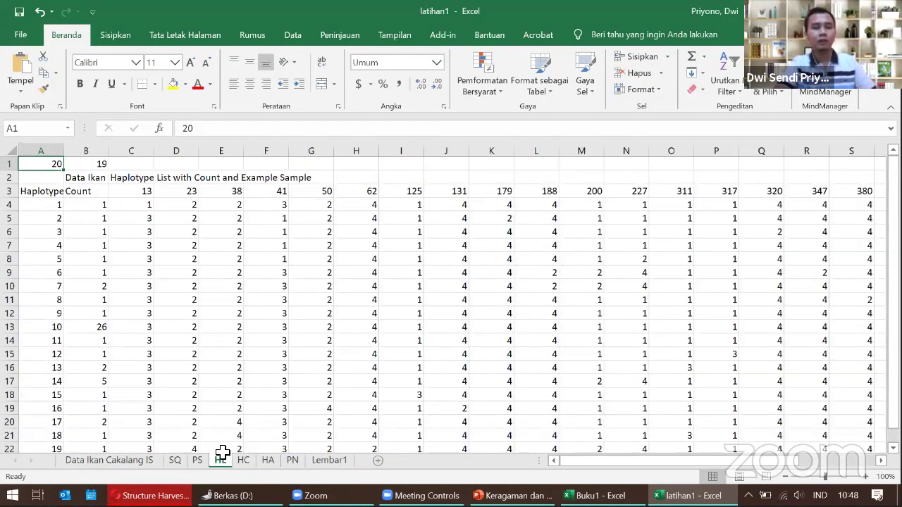
scroll(216, 319, down, 4)
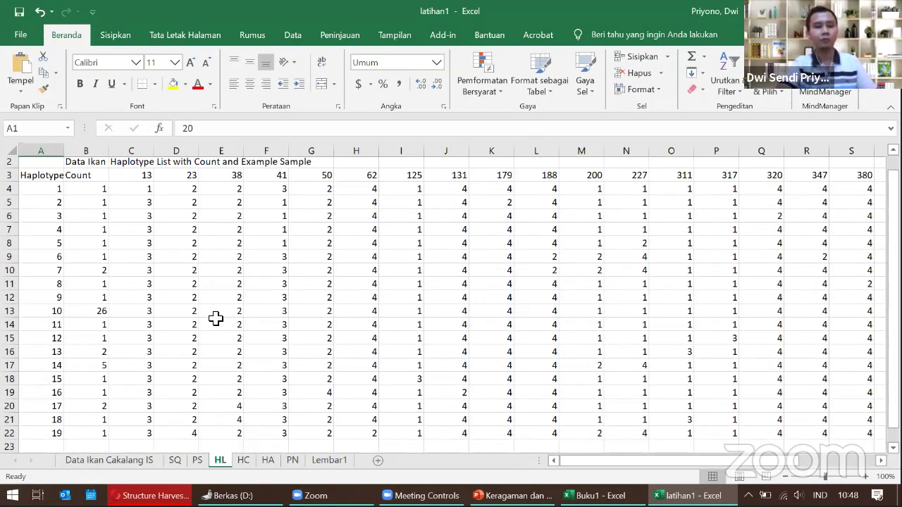
scroll(216, 318, up, 4)
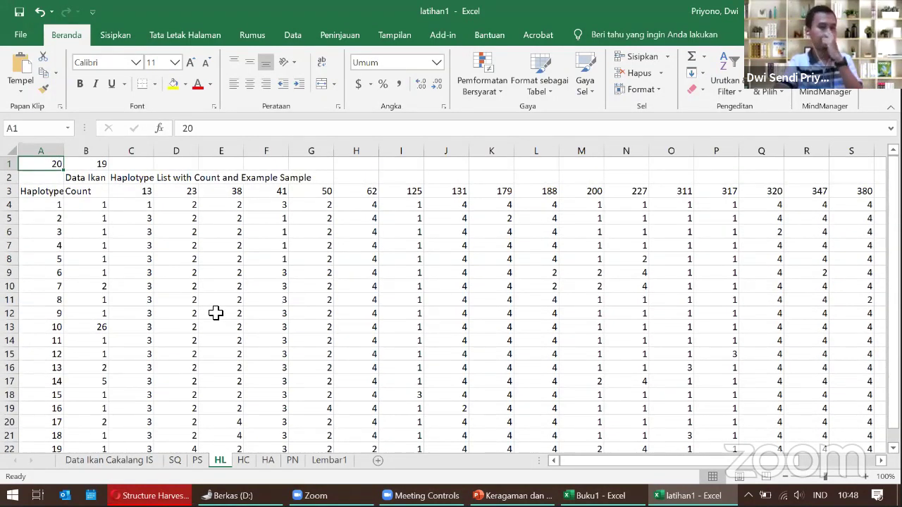
Review the whole haplotype list on the HL sheet, including its example sample and population columns.
click(215, 313)
right_click(216, 314)
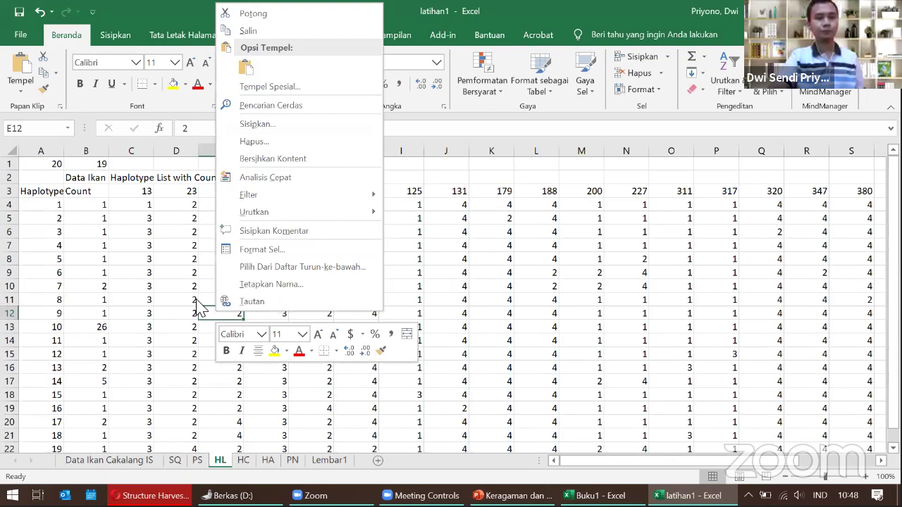
click(163, 259)
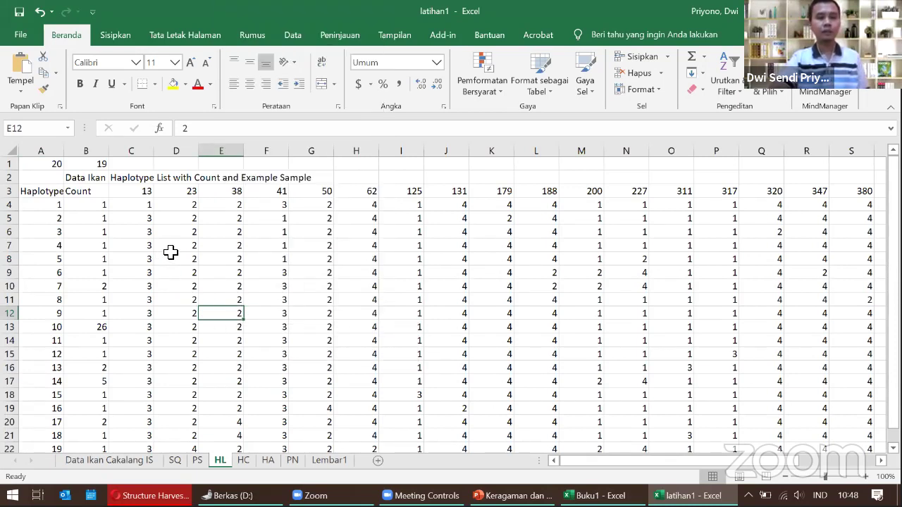
scroll(173, 244, down, 3)
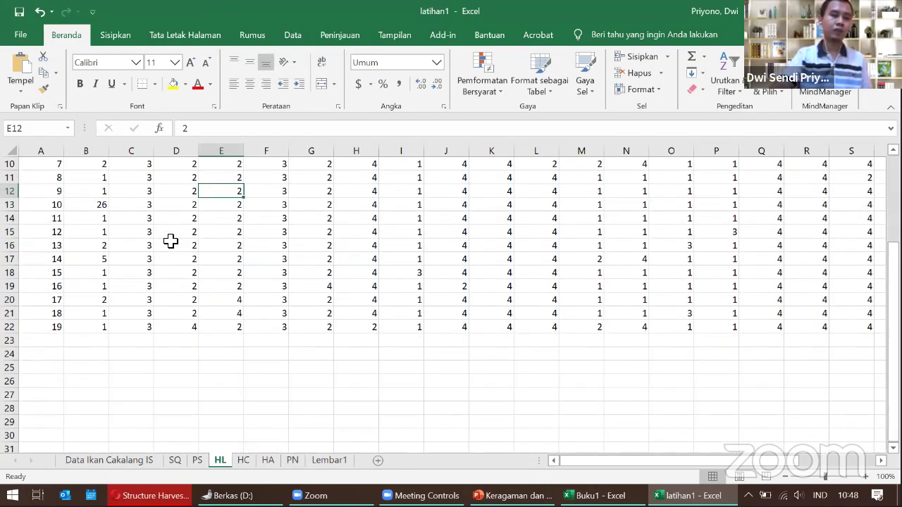
scroll(173, 244, up, 3)
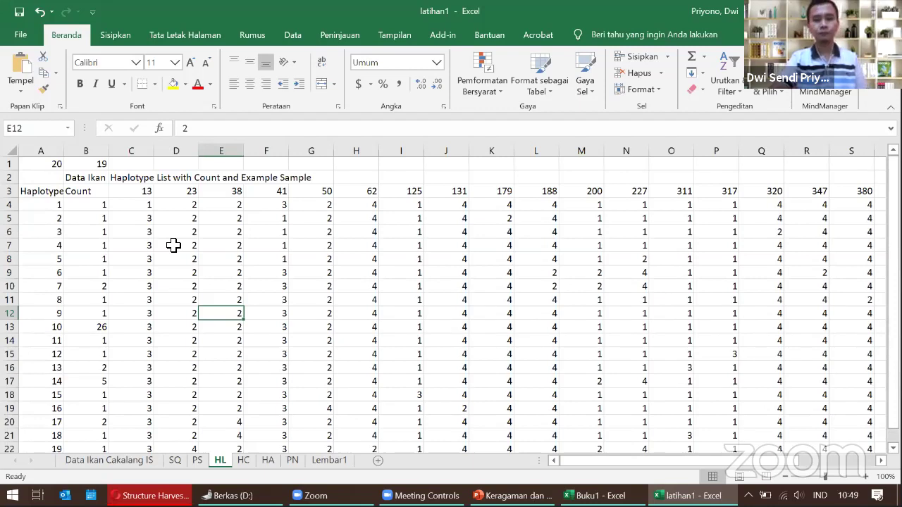
drag(688, 462, 768, 461)
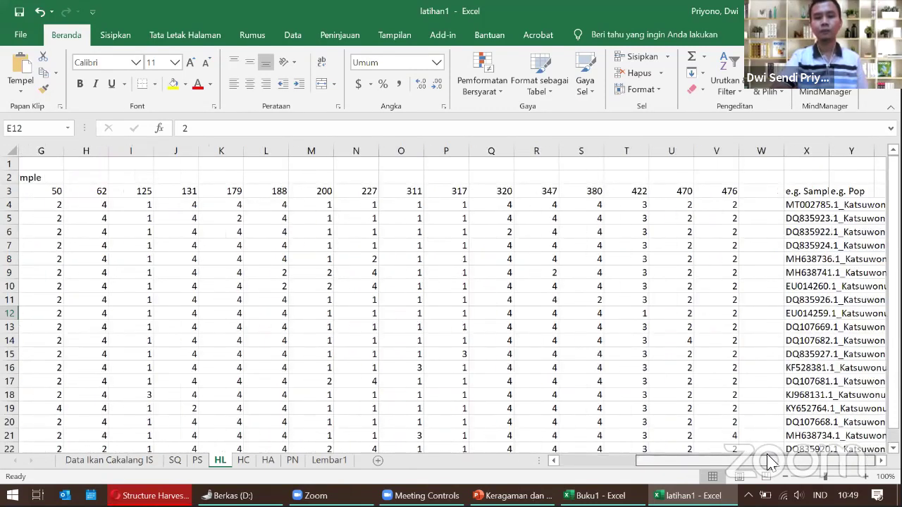
Examine the haplotype codes, counts and numeric haplotypes on the HC sheet.
click(244, 460)
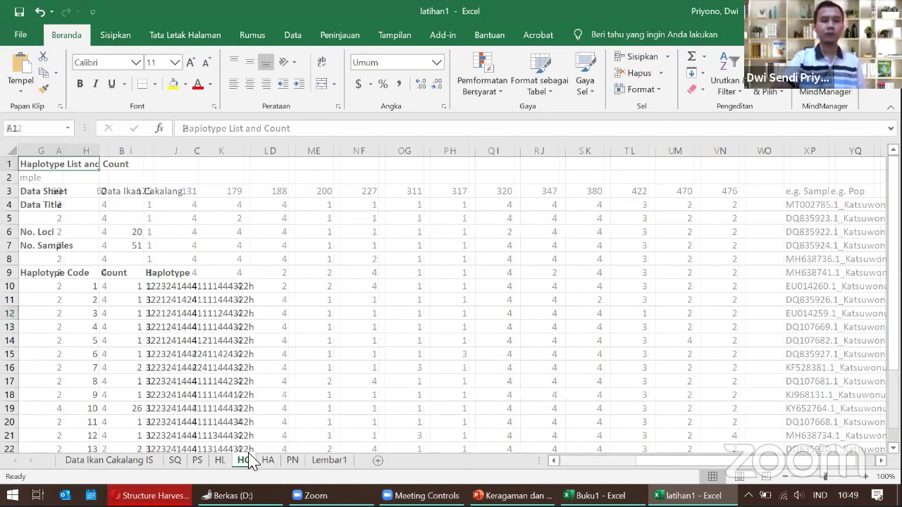
scroll(177, 374, down, 4)
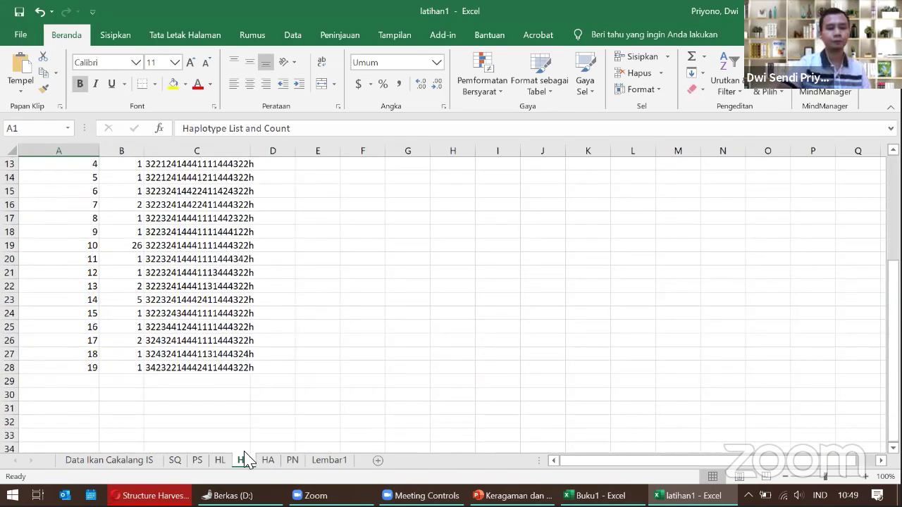
click(268, 460)
click(243, 462)
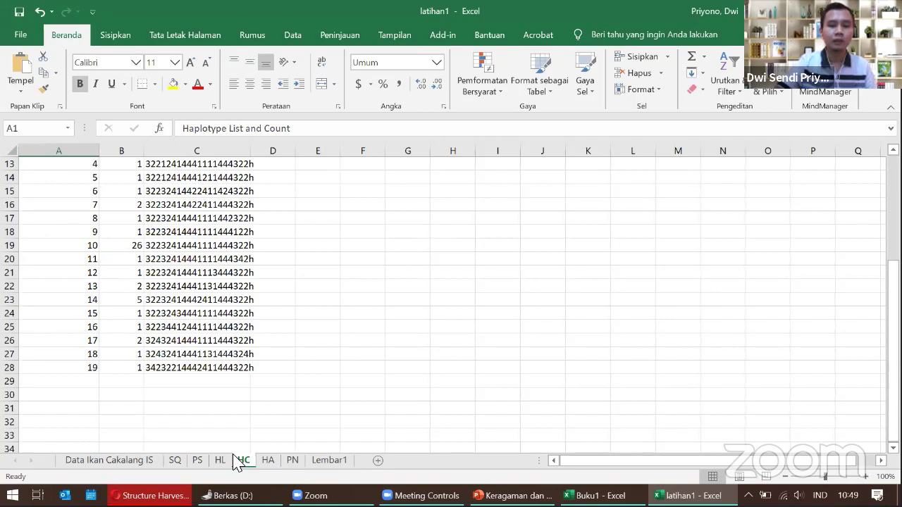
Look through the HA, PN and Lembar1 sheets and return to the Data Ikan Cakalang IS sheet.
click(268, 461)
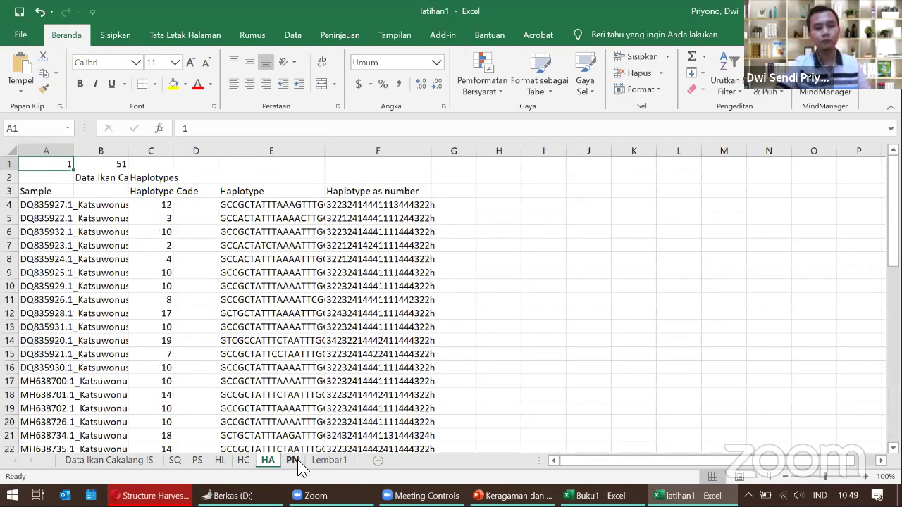
click(294, 464)
click(328, 464)
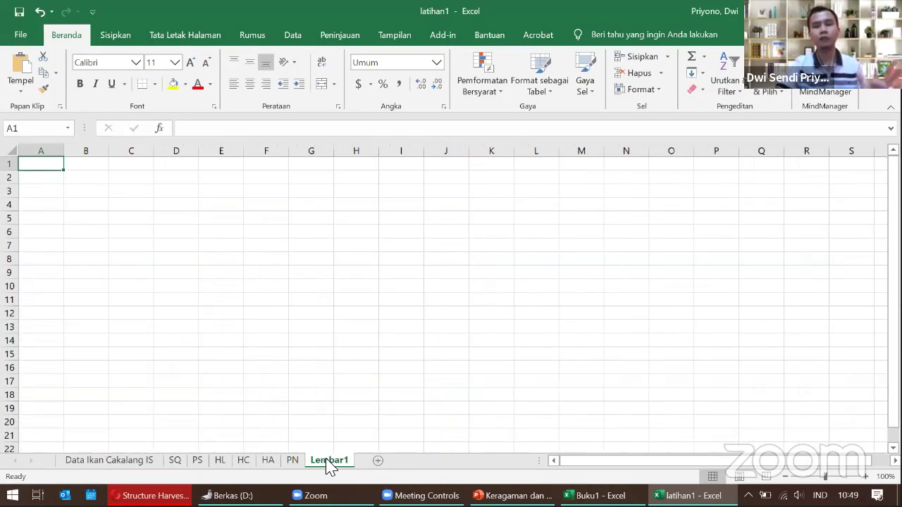
click(145, 462)
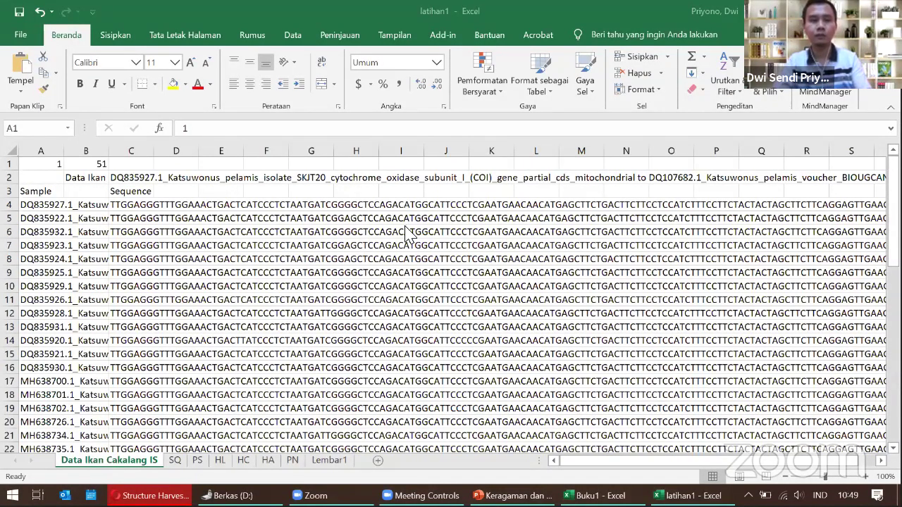
Create a new blank workbook and close the latihan1 and Buku1 workbooks.
click(292, 25)
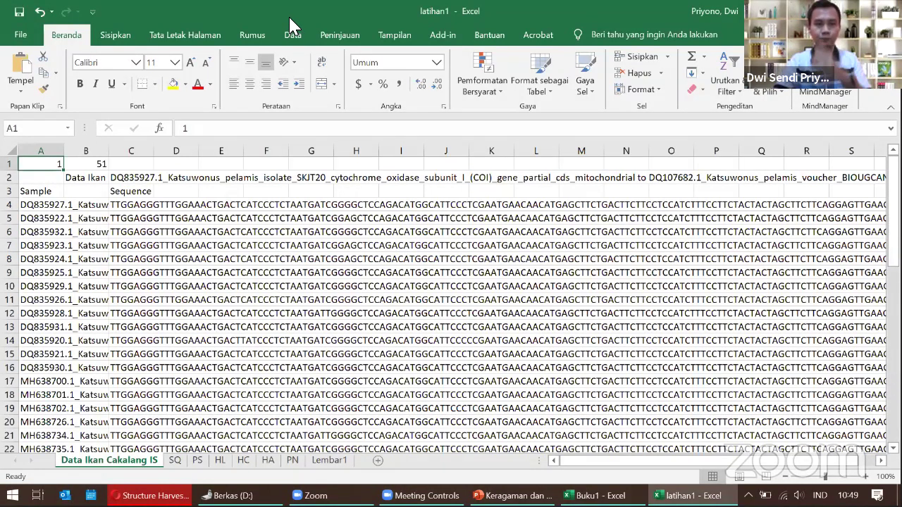
key(ctrl+n)
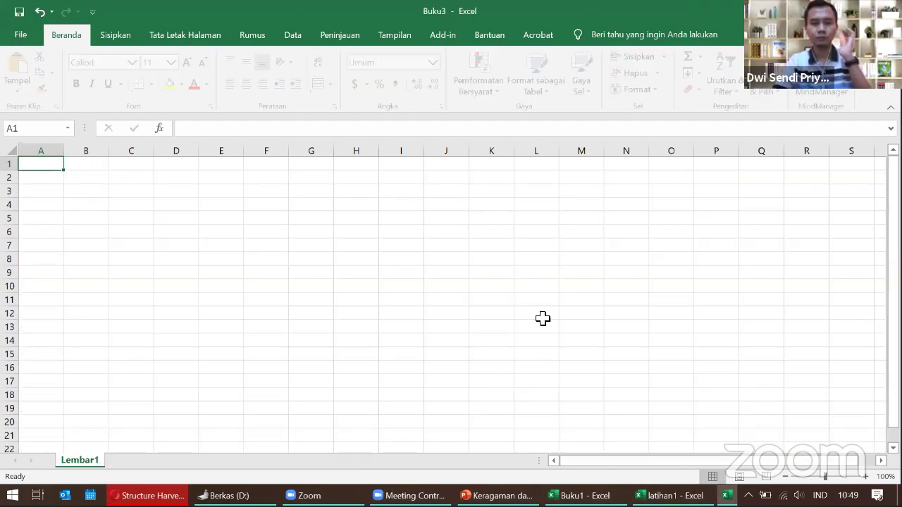
click(617, 496)
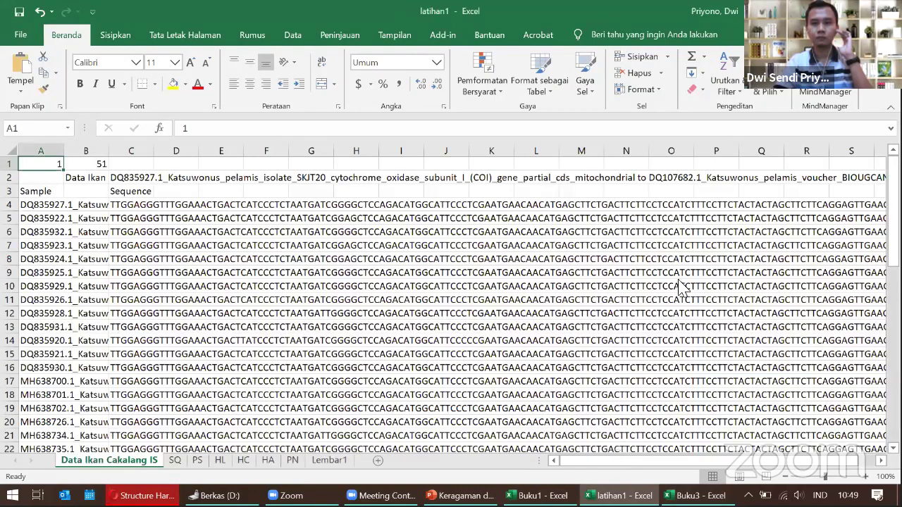
key(ctrl+w)
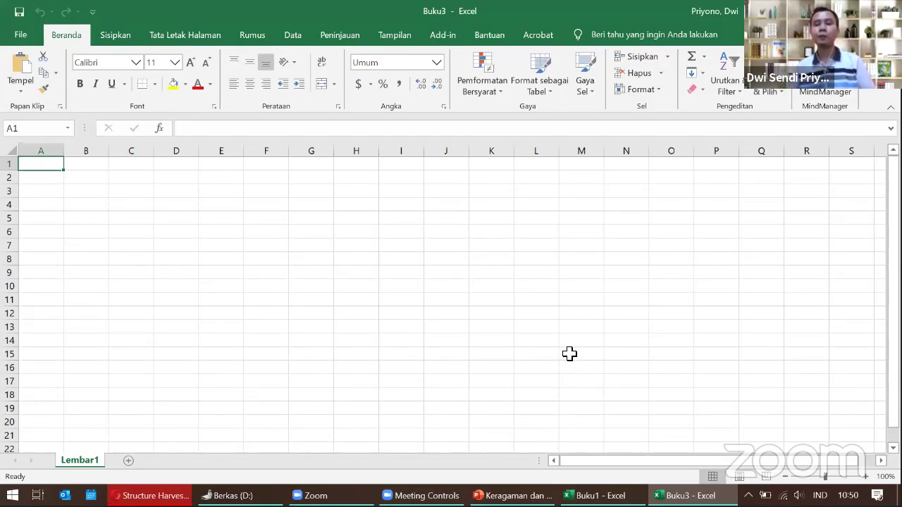
click(594, 495)
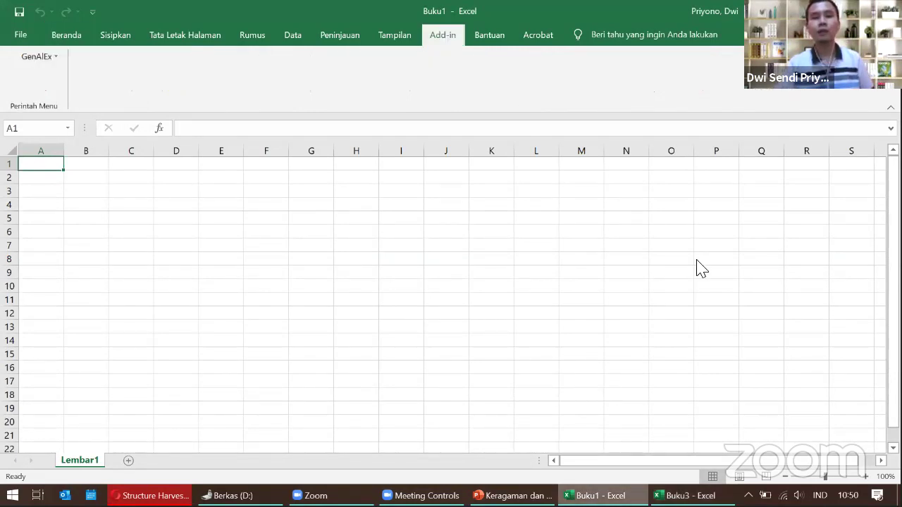
key(ctrl+w)
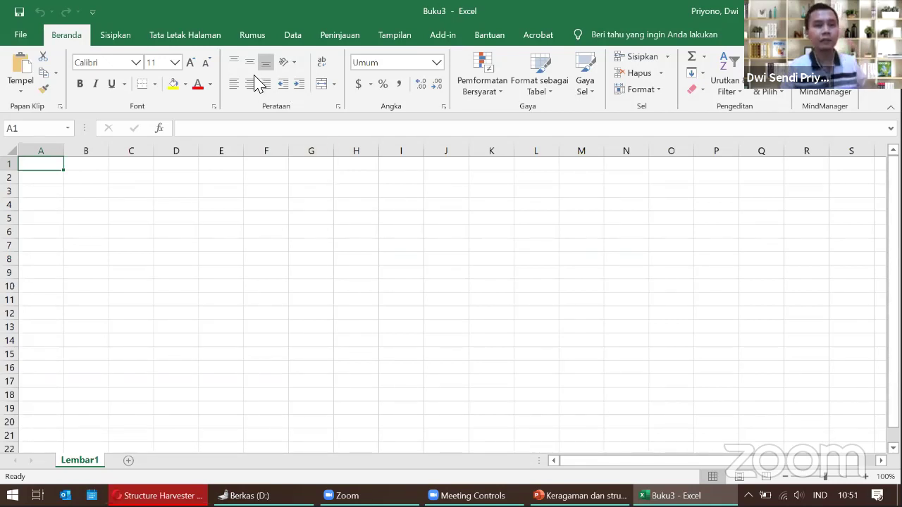
Open the recent workbook Data Mikrosatelit and display the microsatellite data on its Lembar1 sheet.
click(443, 47)
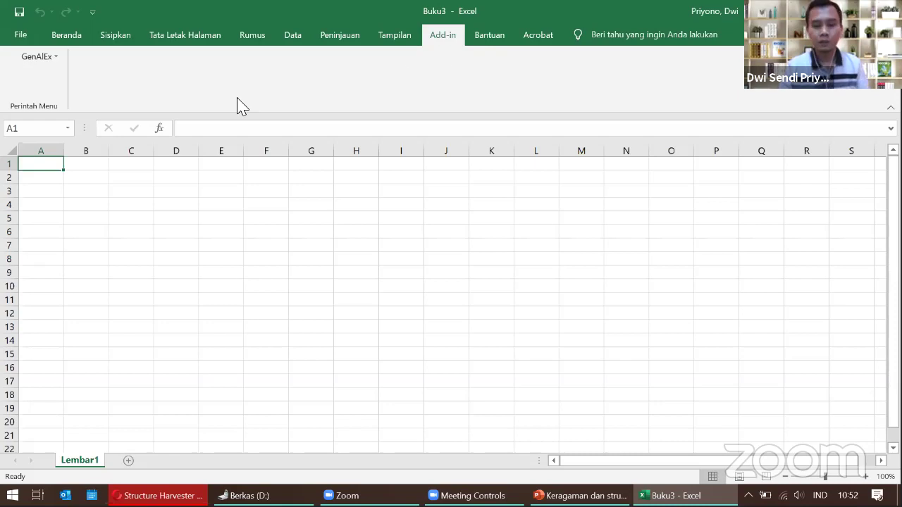
key(ctrl+o)
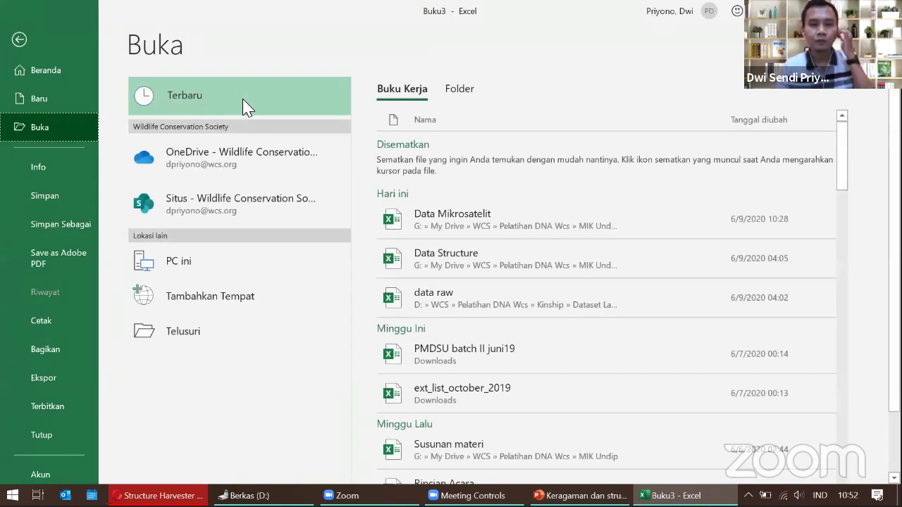
click(458, 222)
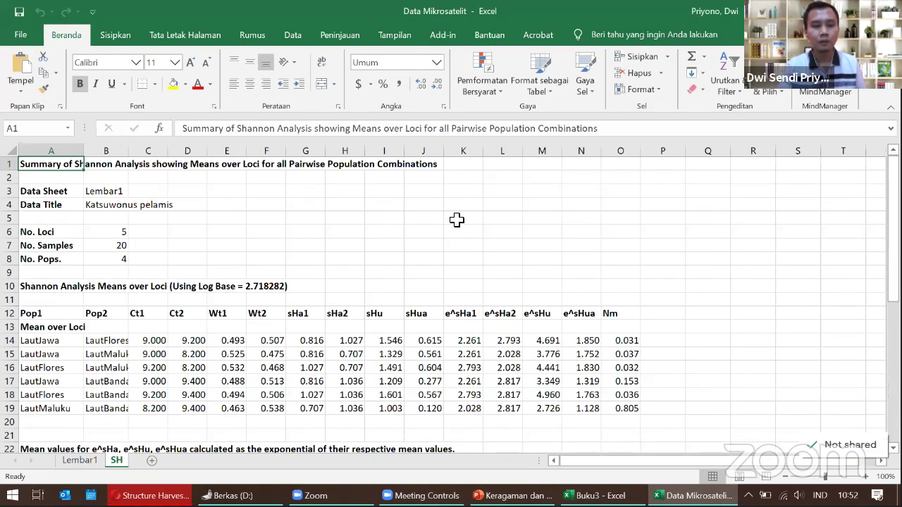
click(82, 461)
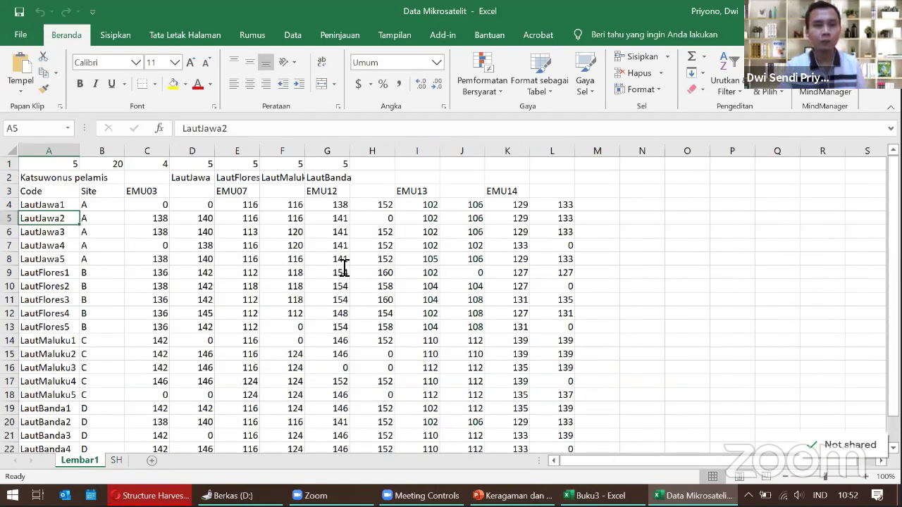
Run the GenAlEx Hardy-Weinberg disequilibrium test on the microsatellite data with Obs. V Exp. Values and Summary enabled.
click(441, 35)
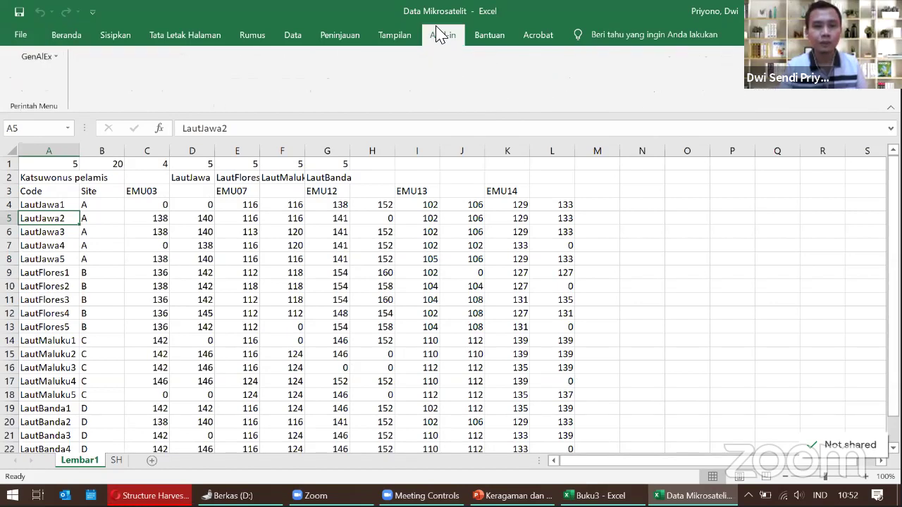
click(49, 58)
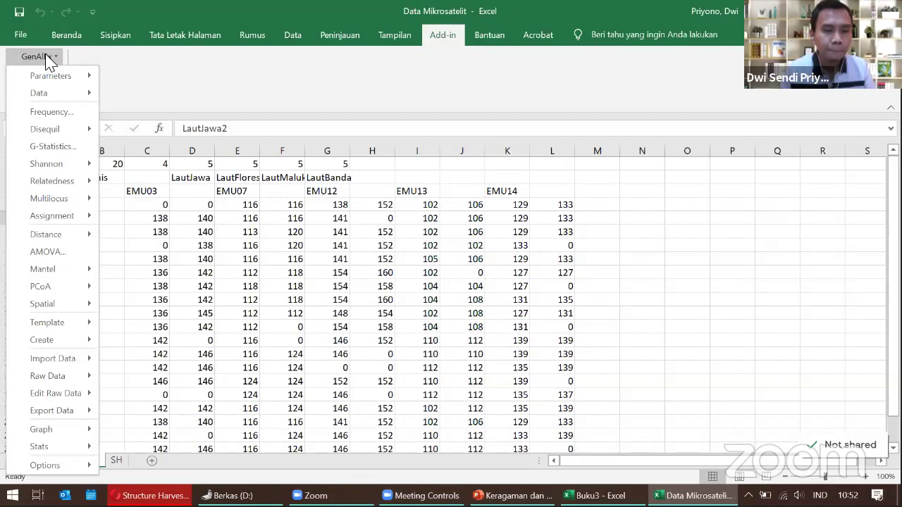
mouse_move(79, 438)
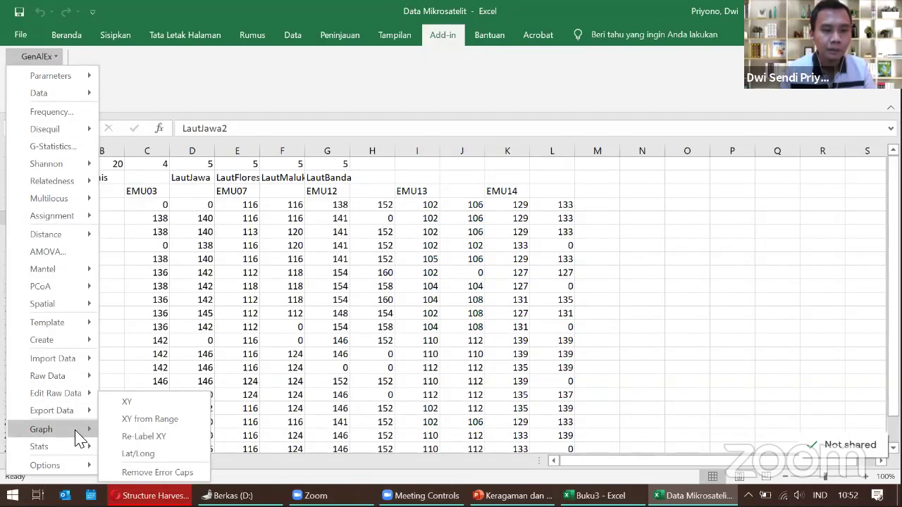
mouse_move(77, 454)
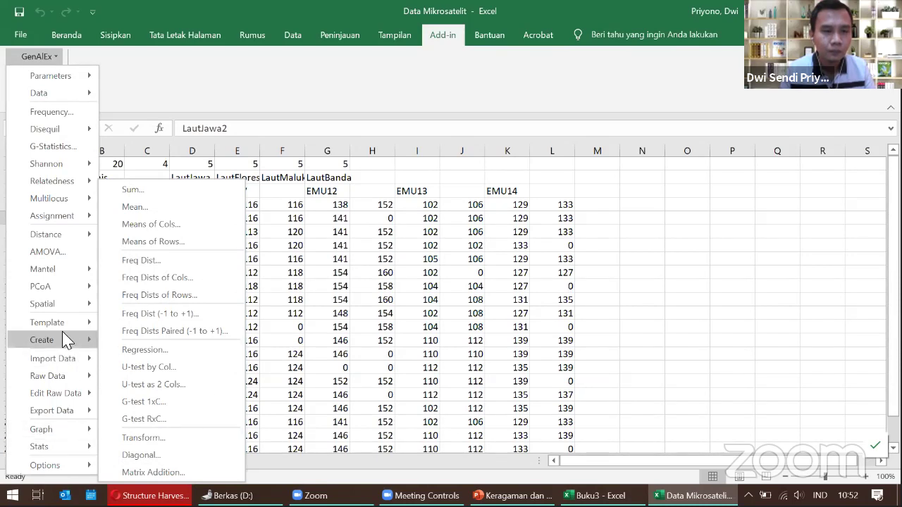
mouse_move(88, 82)
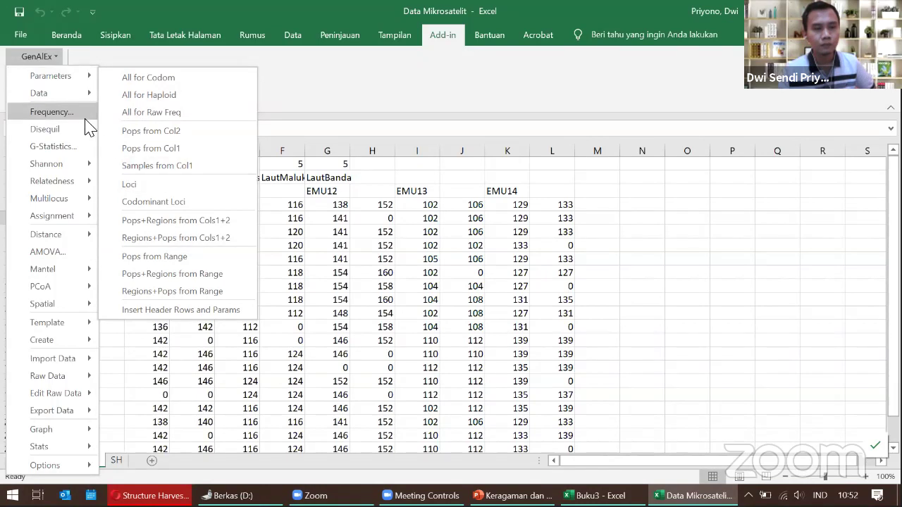
mouse_move(81, 129)
click(124, 130)
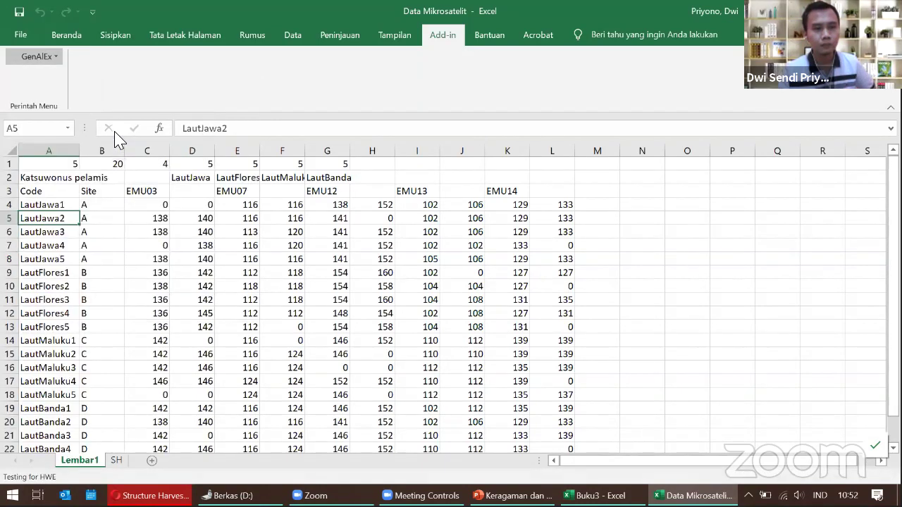
click(352, 143)
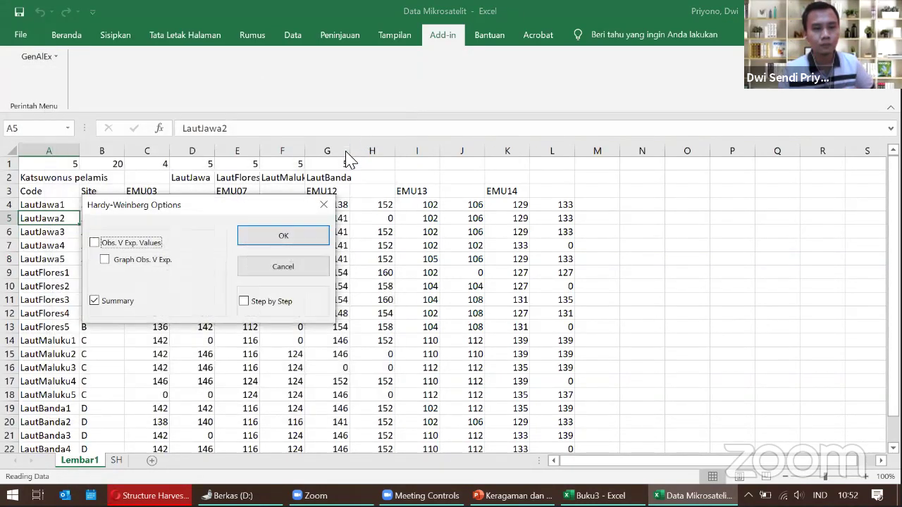
click(94, 242)
click(258, 234)
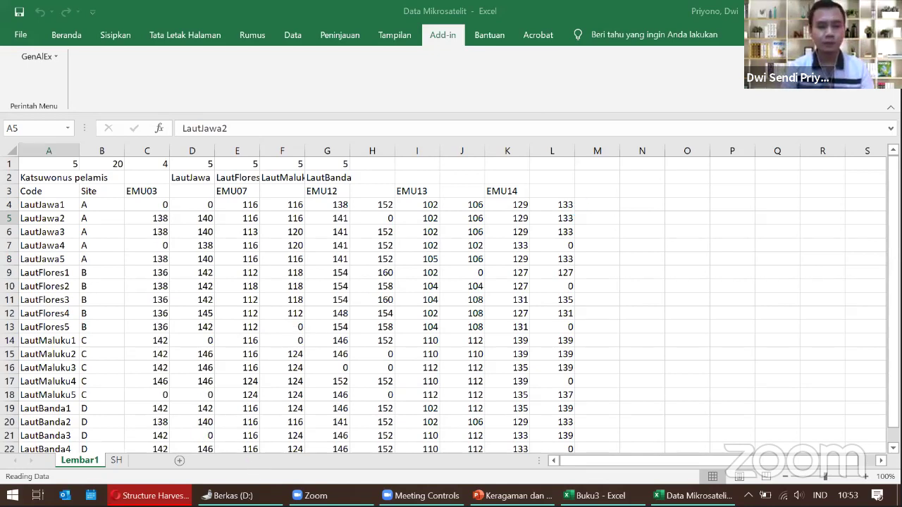
Switch to File Explorer, open the WCS folder on Berkas (D:) and look through its files and folders.
mouse_move(225, 495)
click(301, 465)
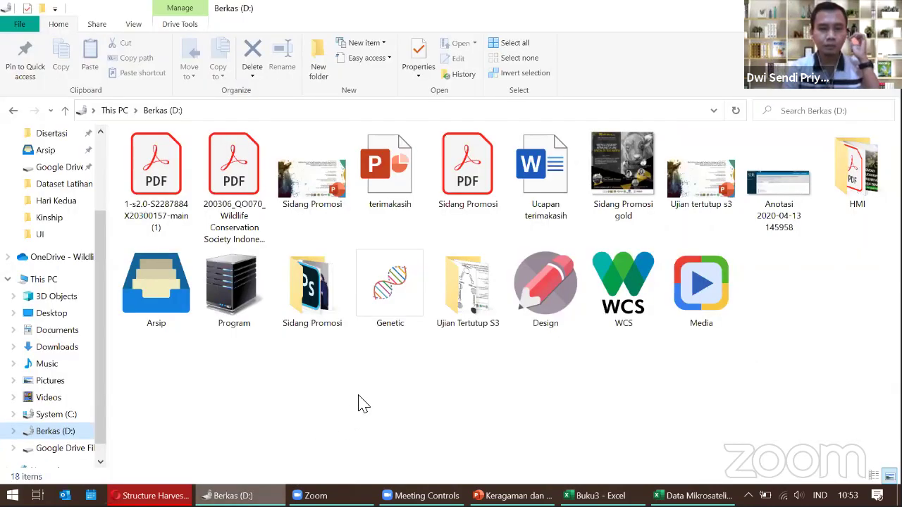
click(161, 328)
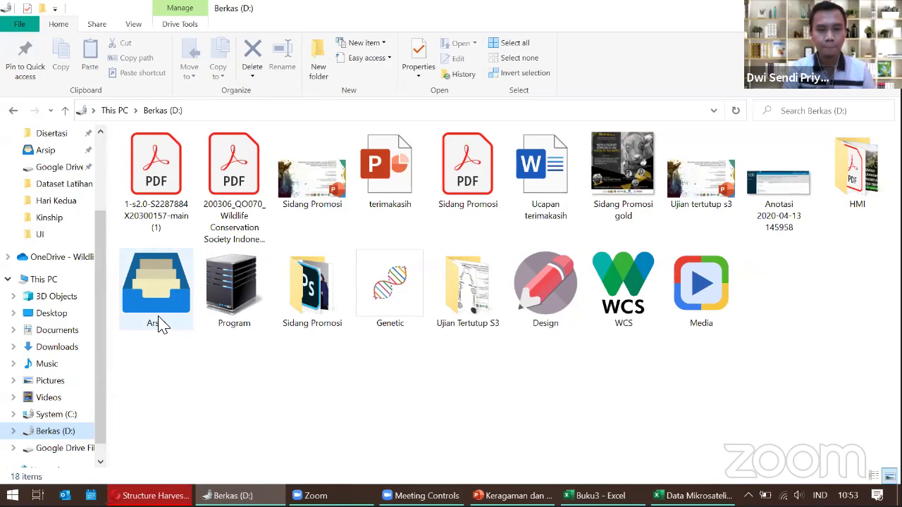
double_click(626, 317)
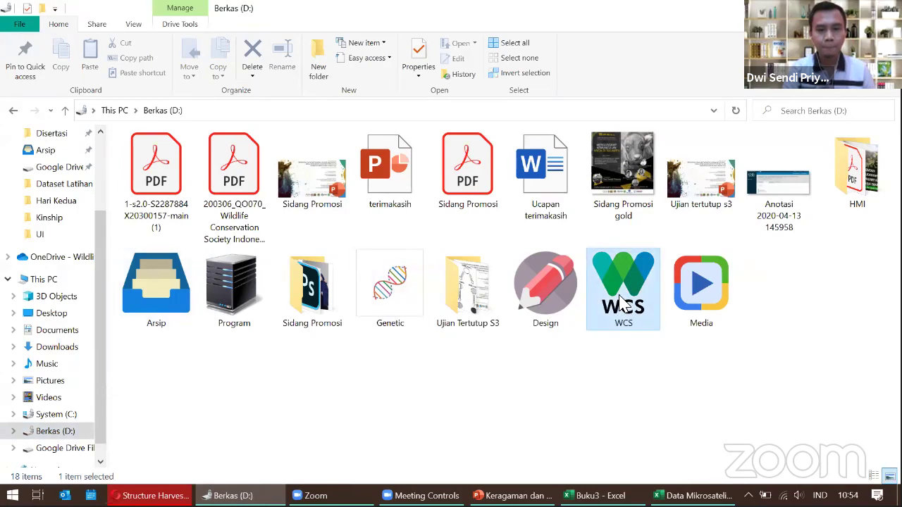
scroll(332, 326, down, 4)
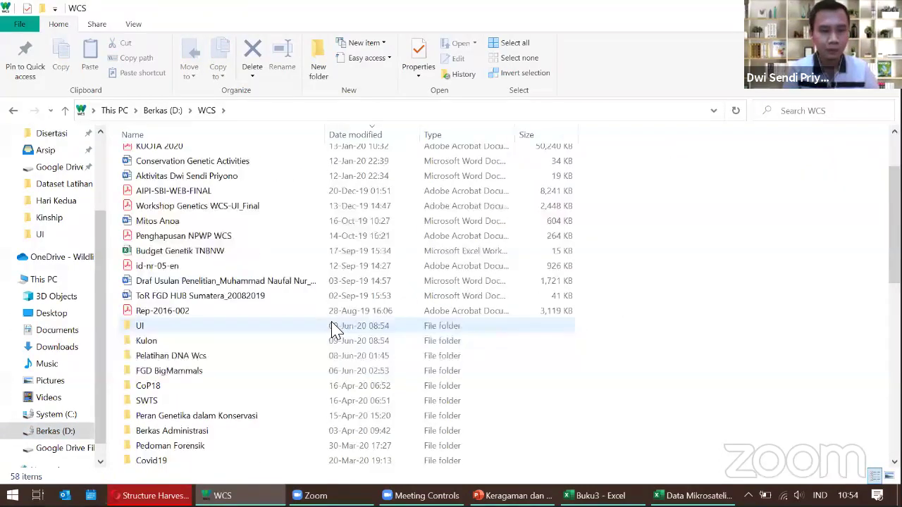
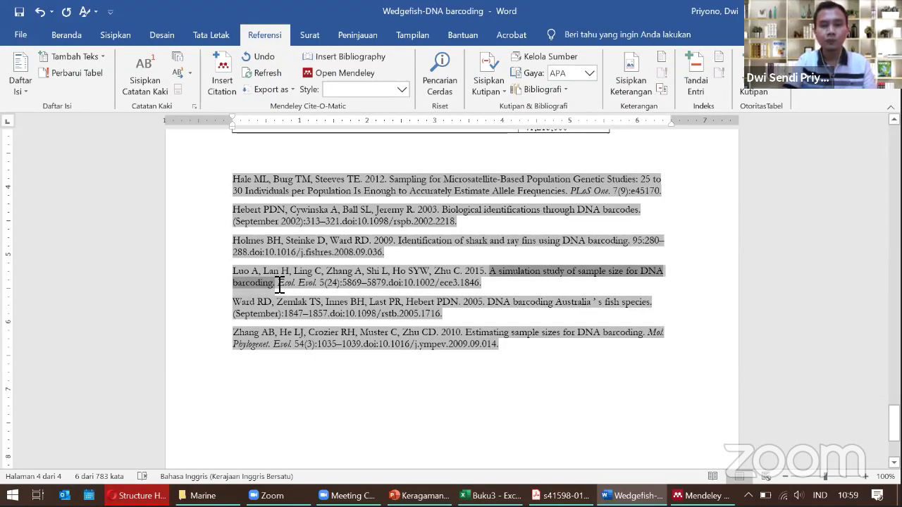
In the Wedgefish-DNA barcoding Word document, highlight the reference title "A simulation study of sample size for DNA barcoding".
drag(280, 283, 277, 283)
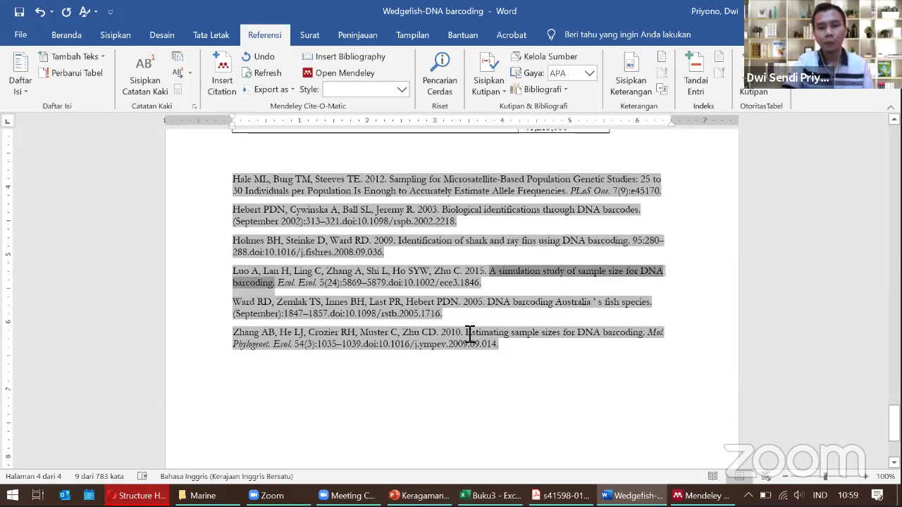
Copy the reference title "Estimating sample sizes for DNA barcoding" from the Word document and search the Mendeley Desktop library for it.
drag(465, 331, 643, 337)
key(ctrl+c)
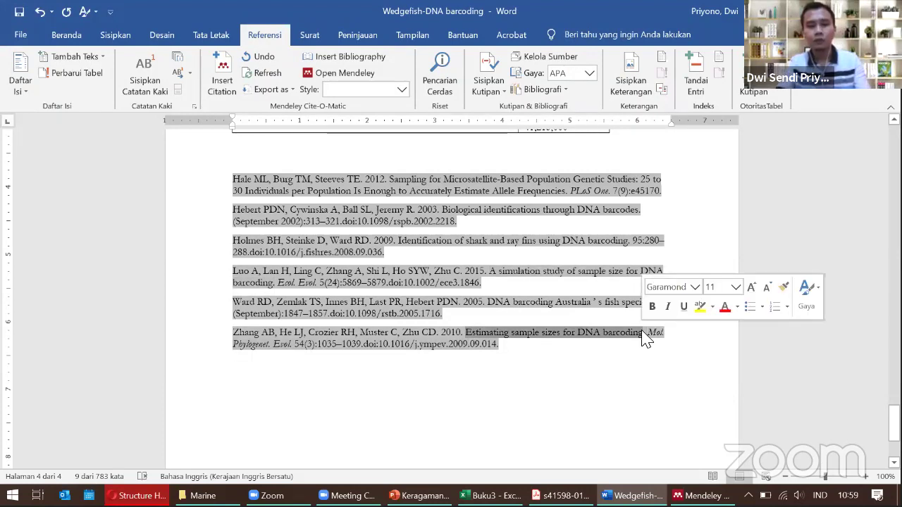
key(alt+Tab)
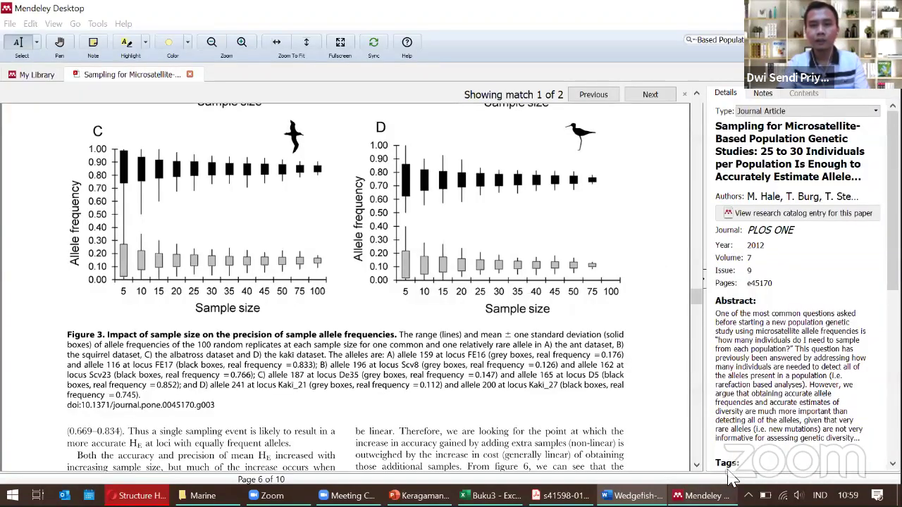
key(Return)
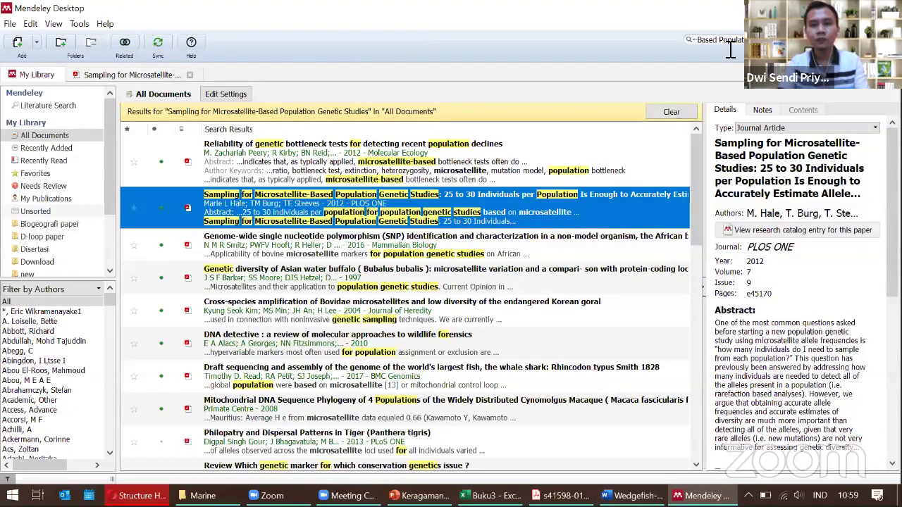
key(ctrl+a)
key(ctrl+v)
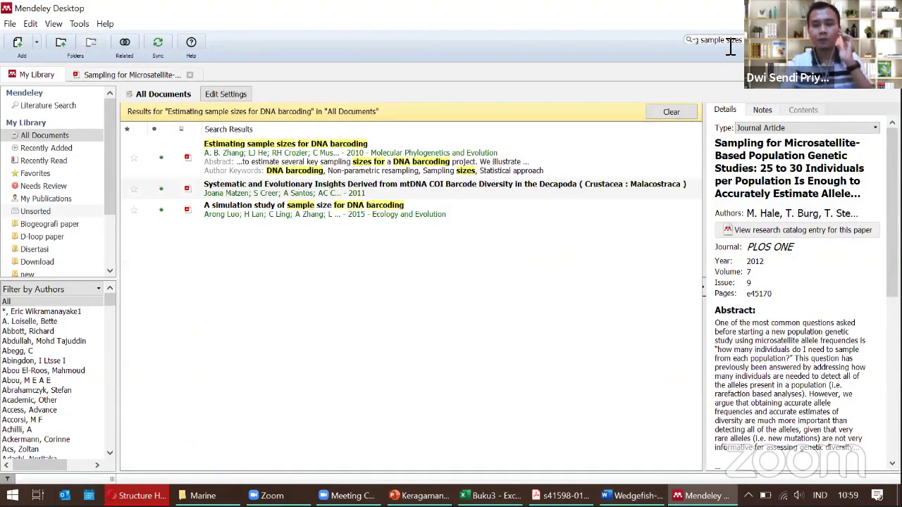
Open the 2010 paper "Estimating sample sizes for DNA barcoding" and look through its abstract, introduction and haplotype discovery curve figure.
click(405, 156)
double_click(405, 156)
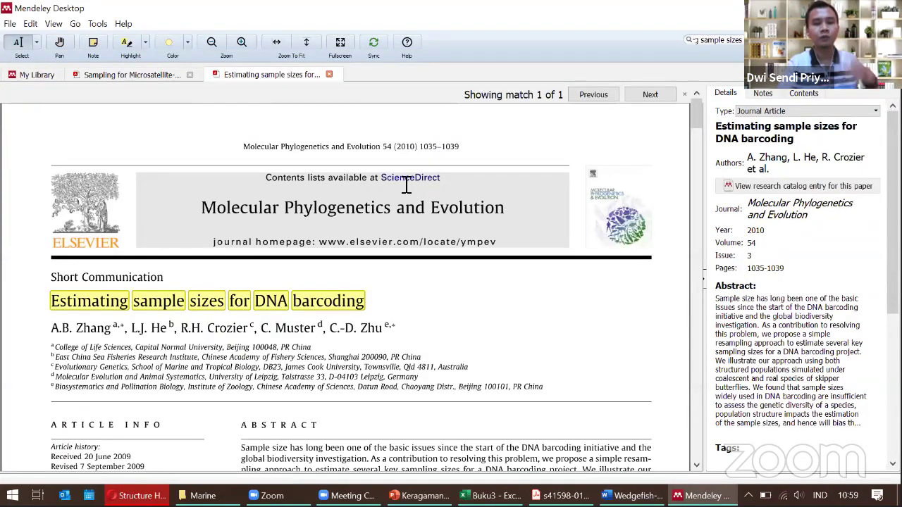
scroll(421, 214, down, 1)
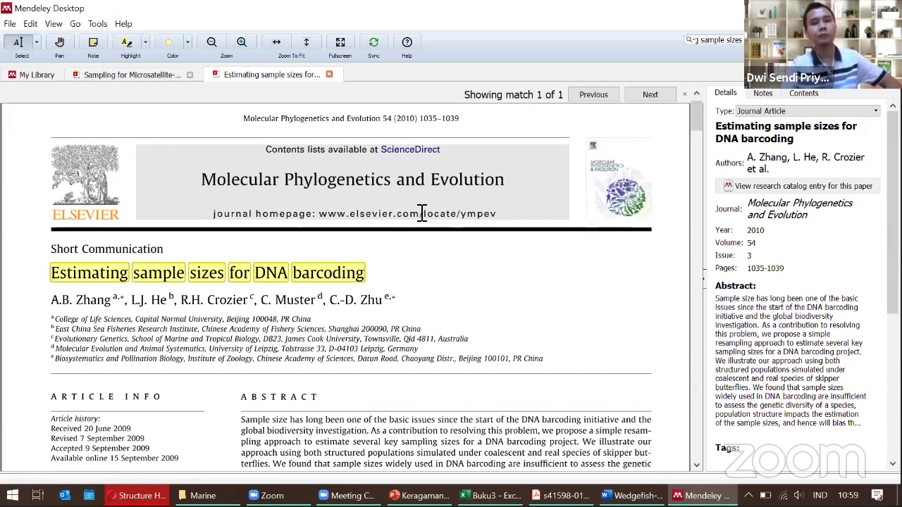
scroll(421, 213, down, 5)
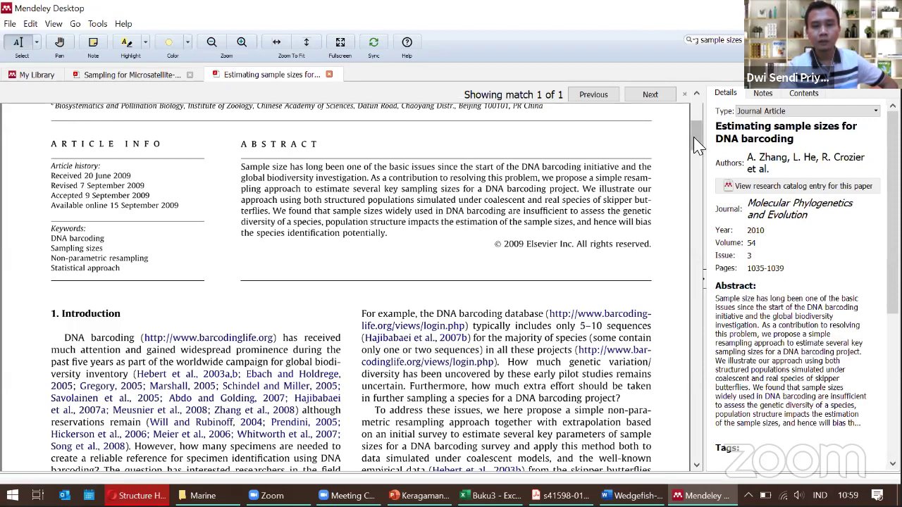
scroll(704, 190, down, 15)
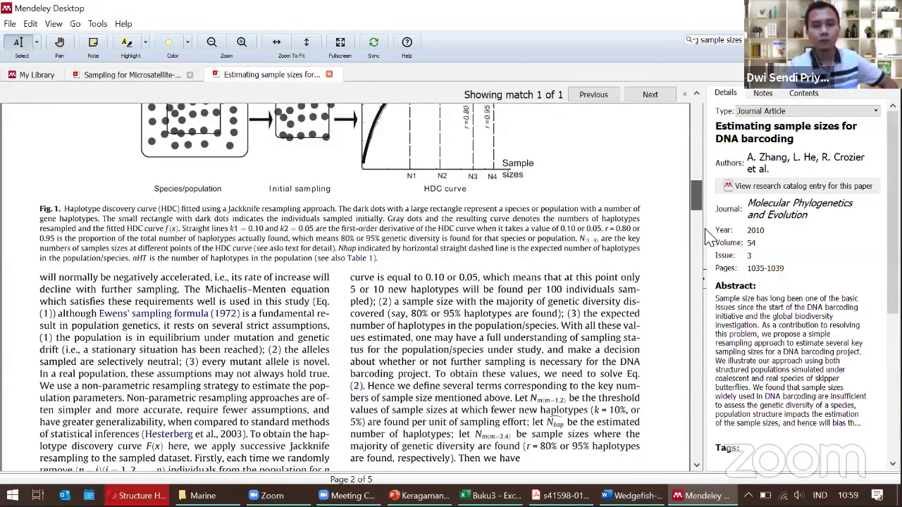
scroll(706, 270, down, 5)
scroll(634, 288, up, 20)
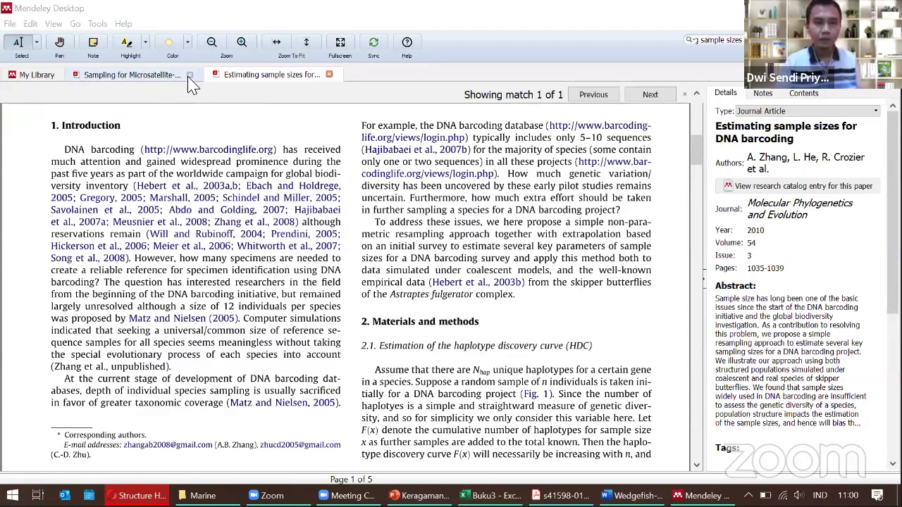
Return to the open paper "Sampling for Microsatellite-Based Population Genetic Studies" and show its title and abstract on page 1.
click(154, 76)
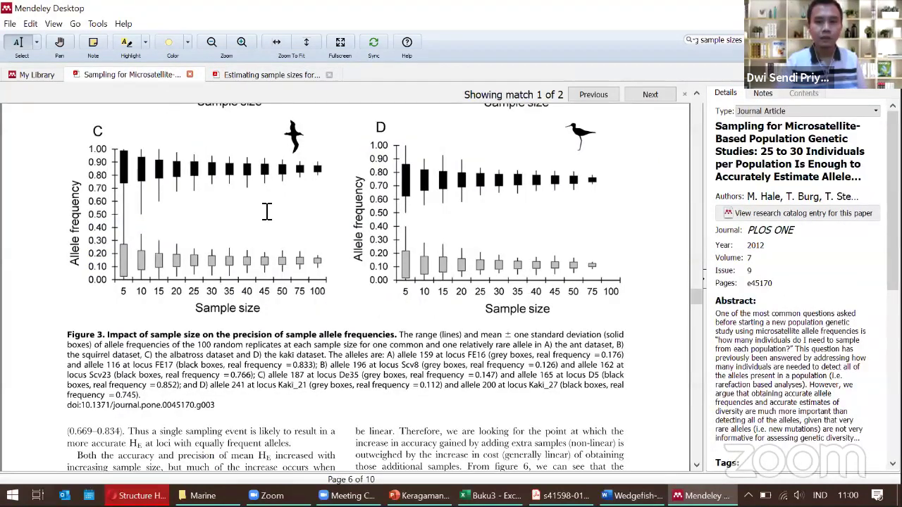
scroll(287, 210, up, 3)
scroll(290, 210, up, 5)
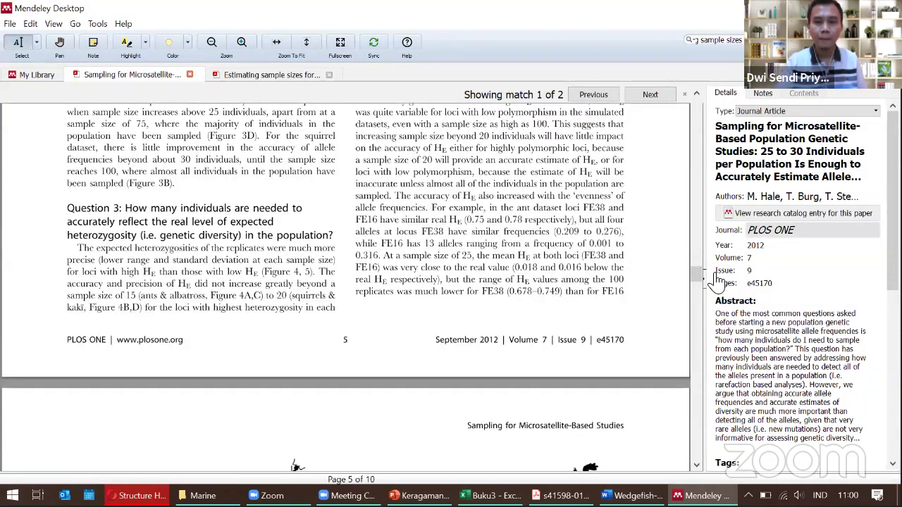
drag(699, 286, 698, 99)
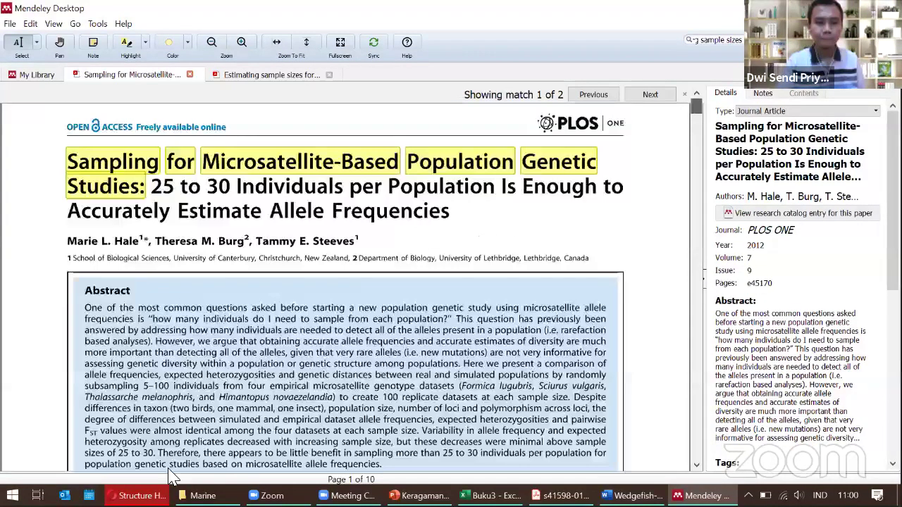
Switch to the PowerPoint presentation Keragaman dan struktur Genetik and start the slide show from slide 35.
key(alt+Tab)
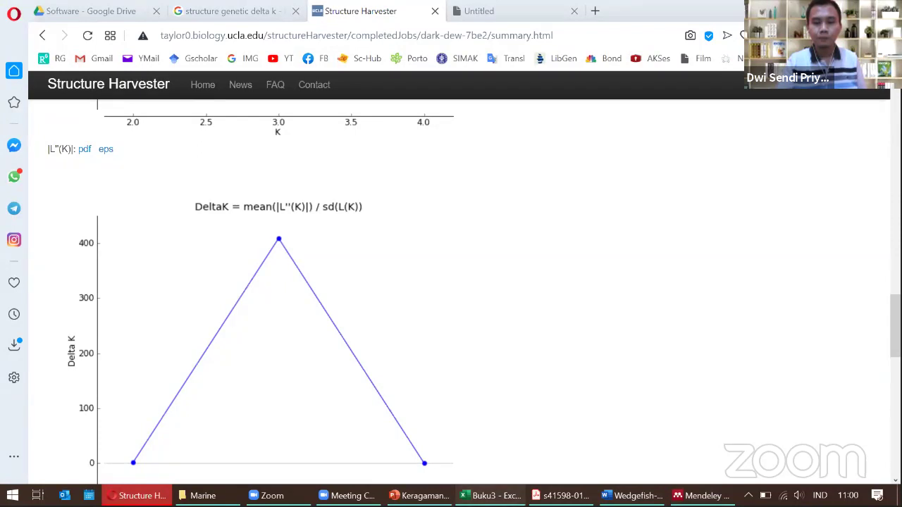
click(491, 495)
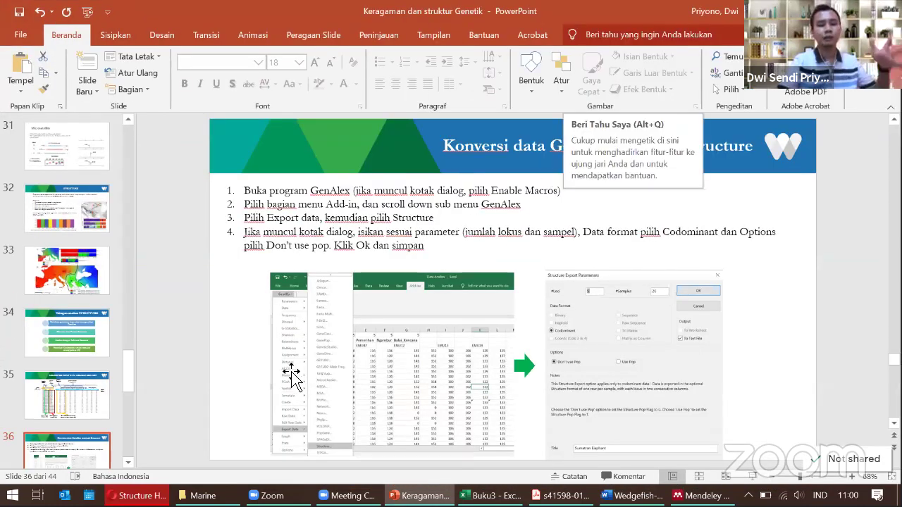
click(92, 395)
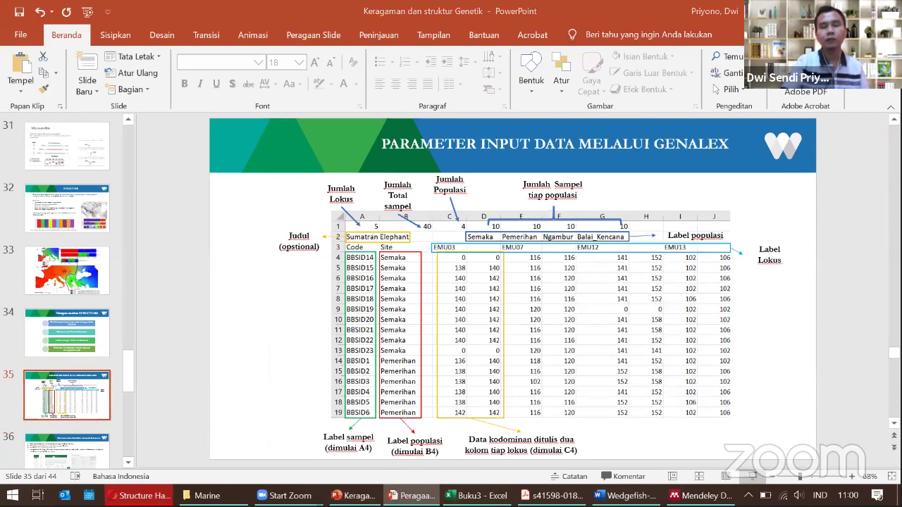
key(shift+F5)
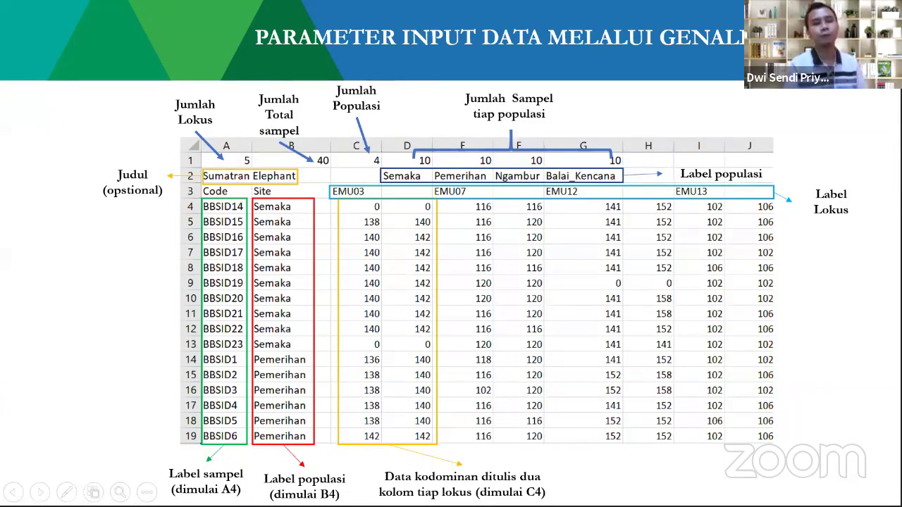
Page through the slides on GenAlEx conversion, Structure analysis and Structure Harvester to the end of the show.
key(Right)
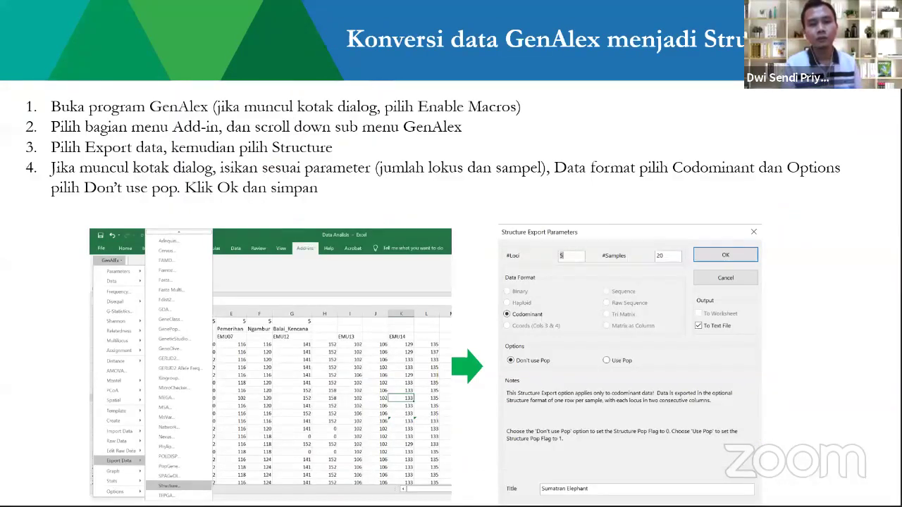
key(Right)
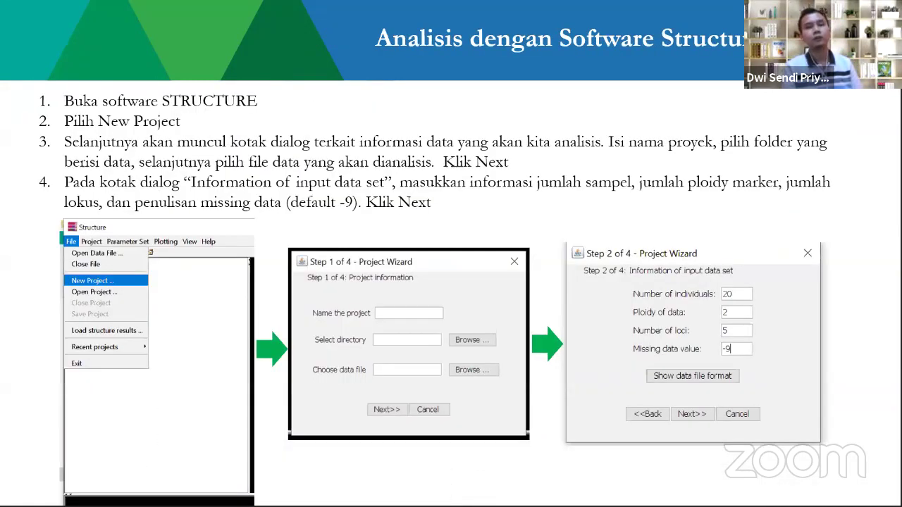
key(Right)
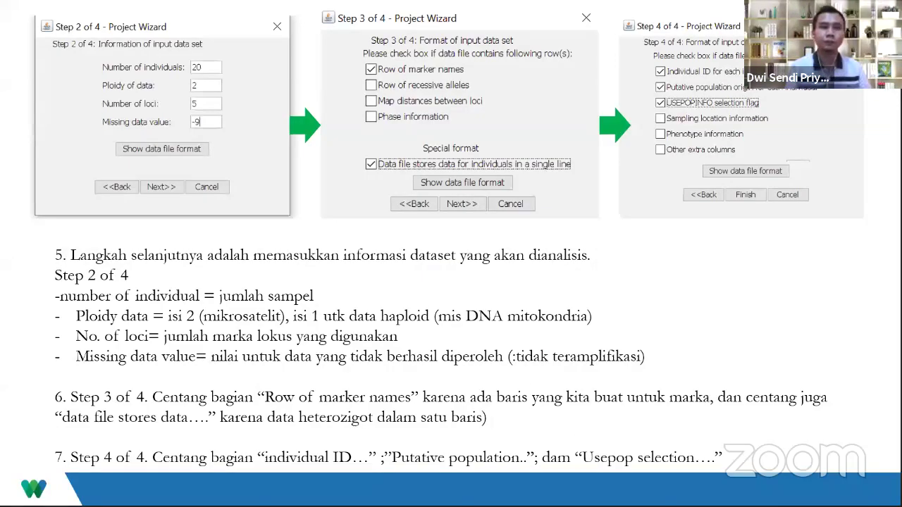
key(Right)
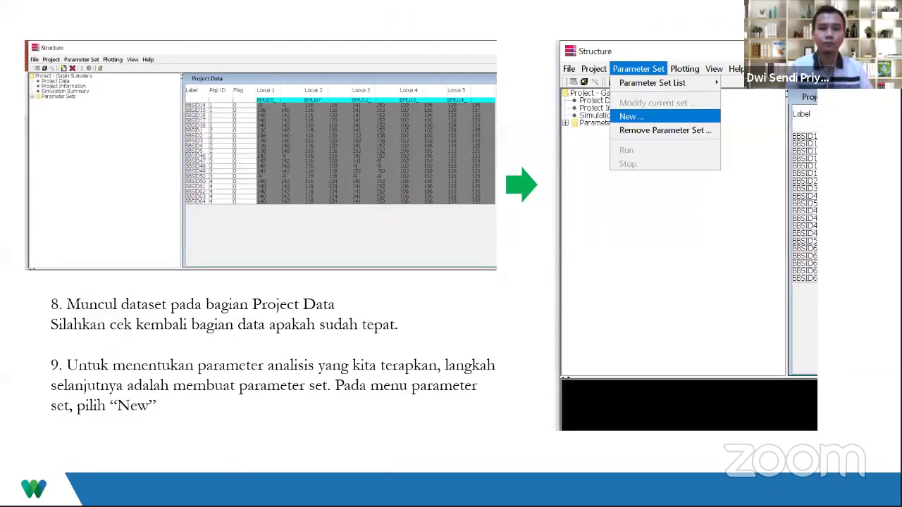
key(Right)
key(Right)
key(Right)
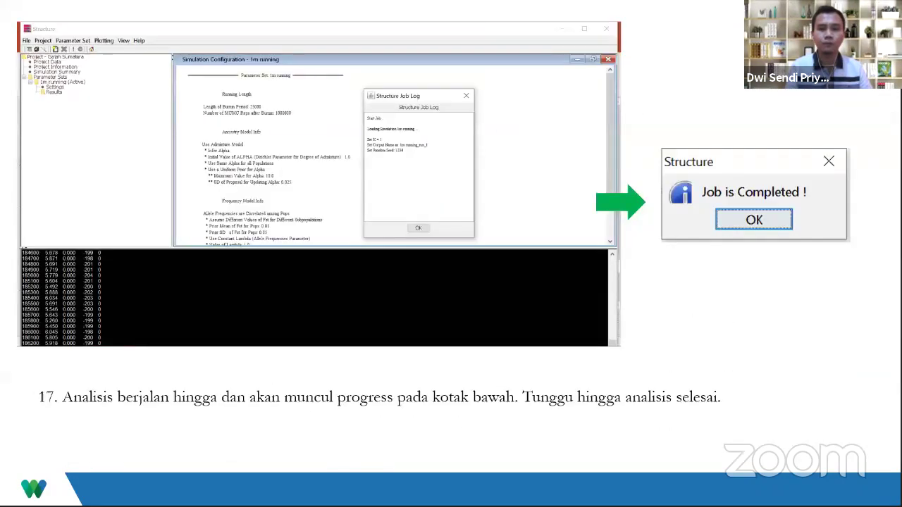
key(Right)
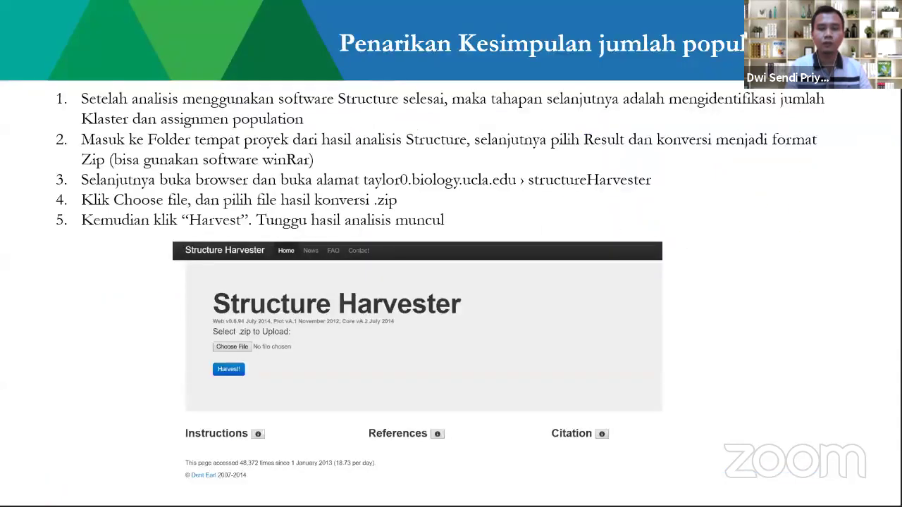
key(Right)
key(Right)
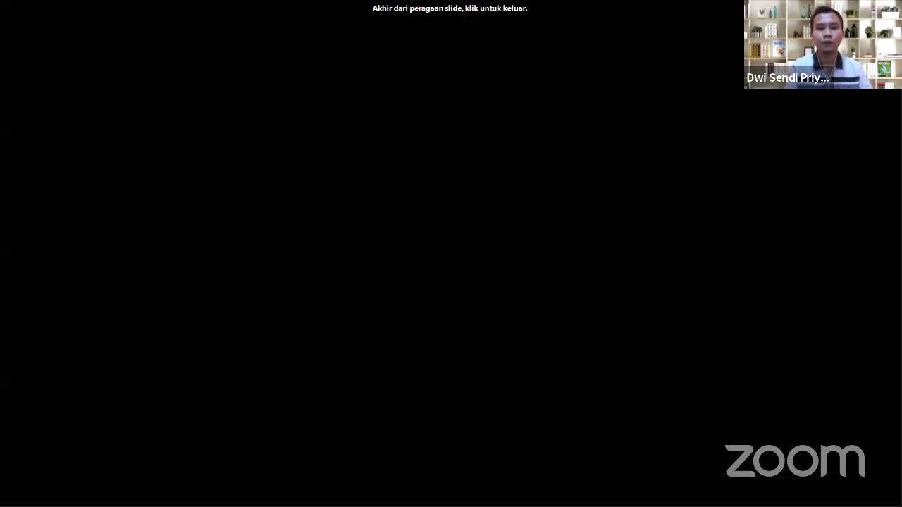
key(Left)
key(Right)
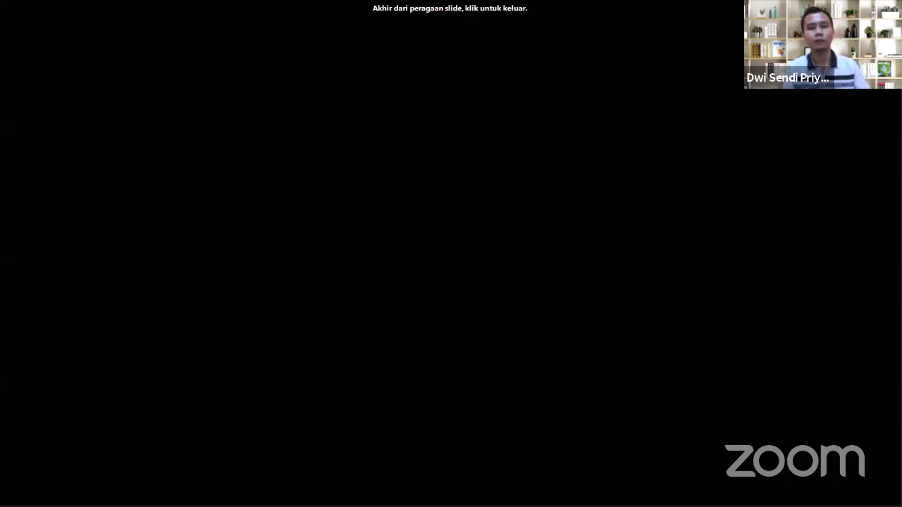
End the slide show and close the presentation and the Buku3 workbook.
key(Escape)
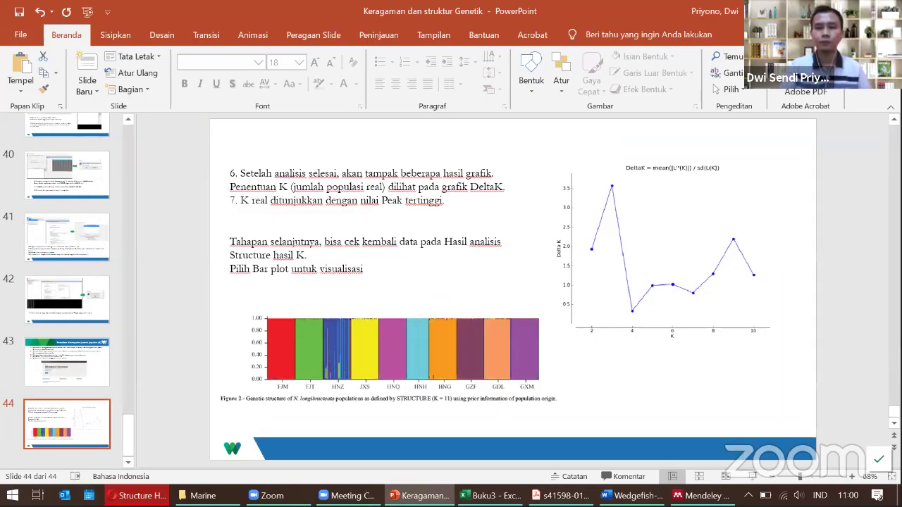
key(alt+F4)
key(alt+F4)
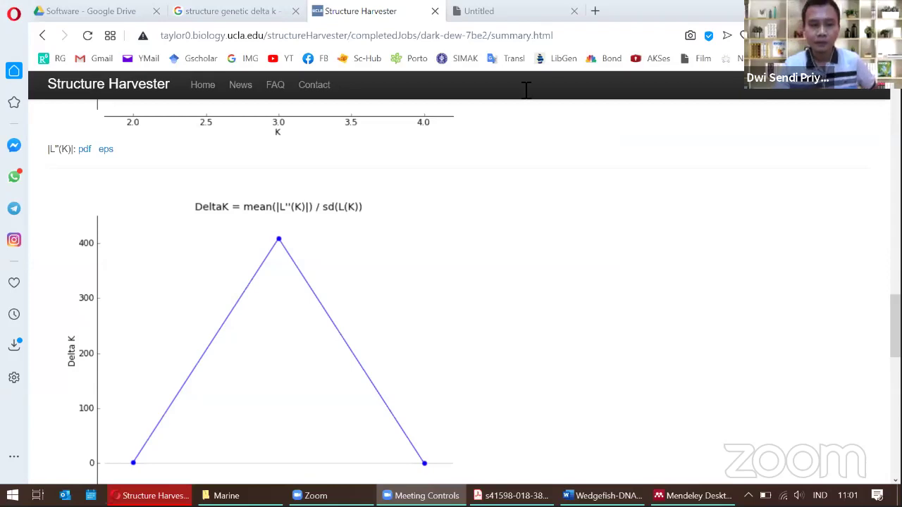
Launch Excel again and create a blank workbook.
key(super)
text(excel)
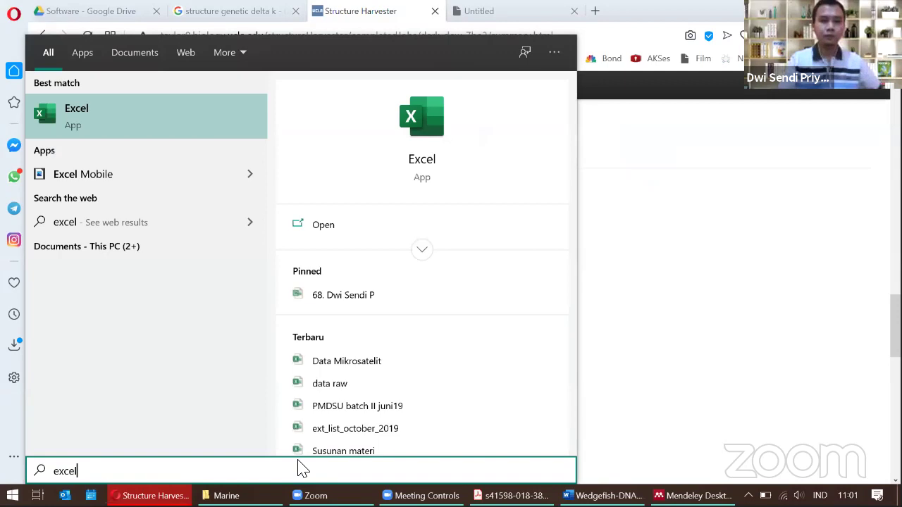
key(Return)
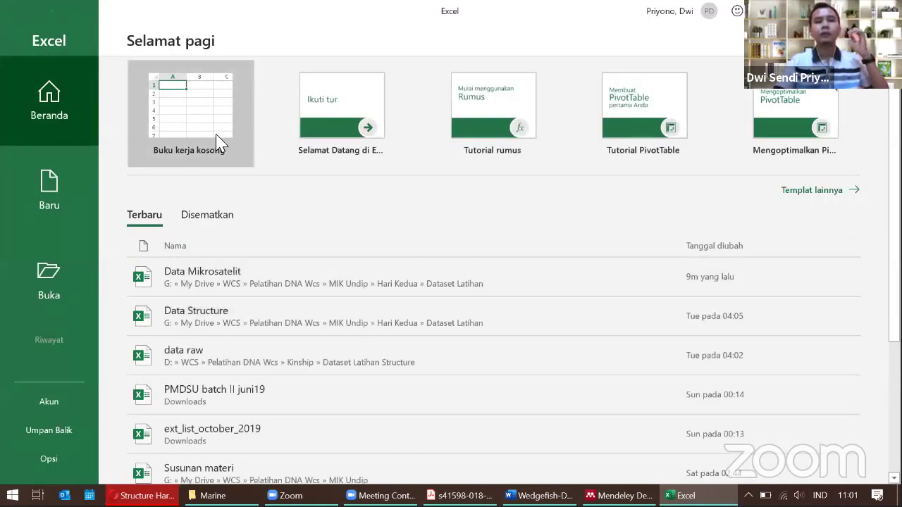
click(217, 141)
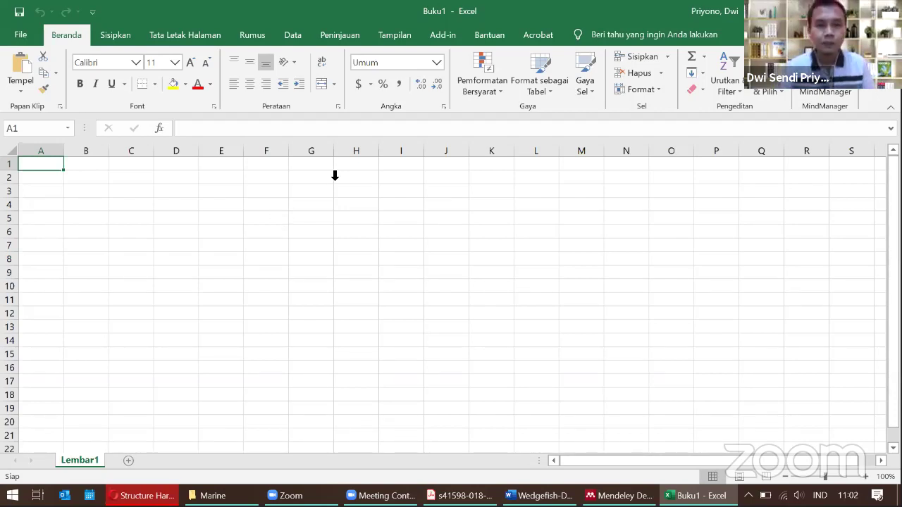
Display the list of GenAlEx add-in commands in the blank workbook and close it again.
click(455, 39)
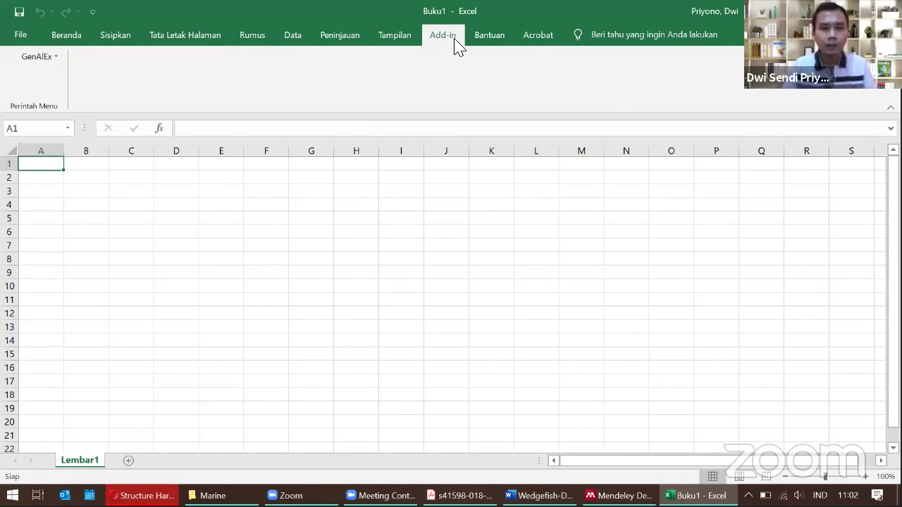
click(47, 57)
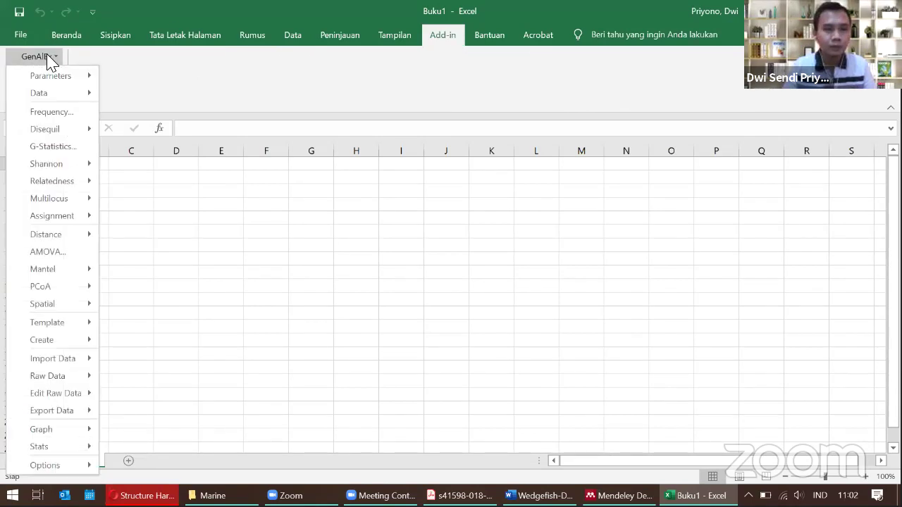
click(48, 56)
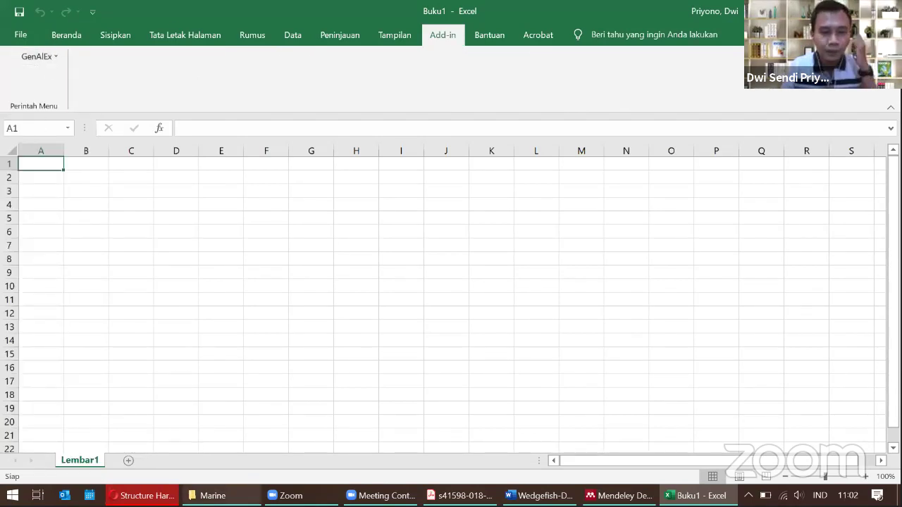
Switch to File Explorer and open the Elephants folder inside WCS on drive D.
click(212, 495)
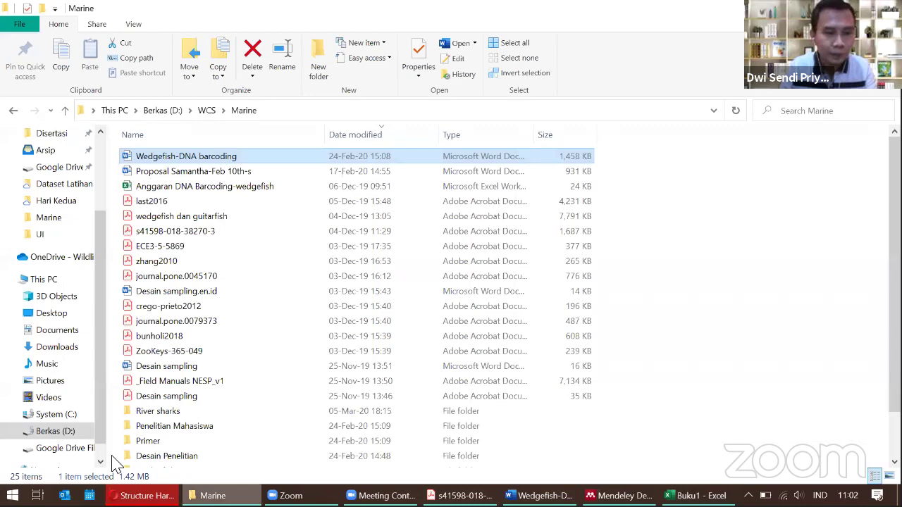
click(85, 430)
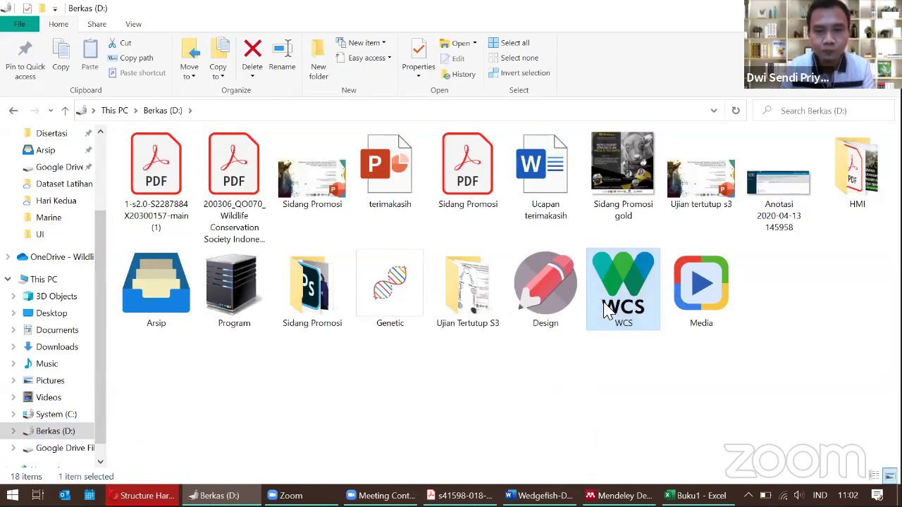
double_click(608, 310)
scroll(209, 415, down, 3)
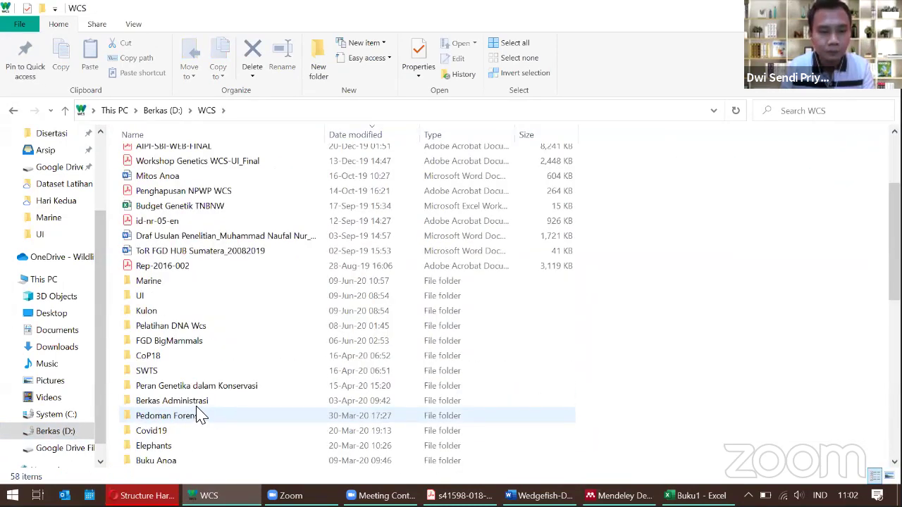
click(180, 447)
double_click(180, 447)
Check the contents of the IBD subfolder and return to the Elephants folder.
scroll(195, 441, down, 10)
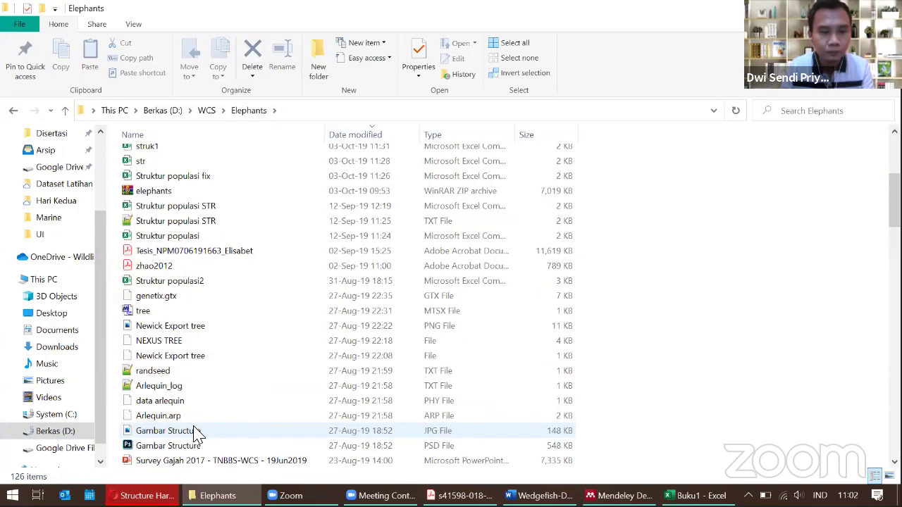
scroll(197, 436, down, 20)
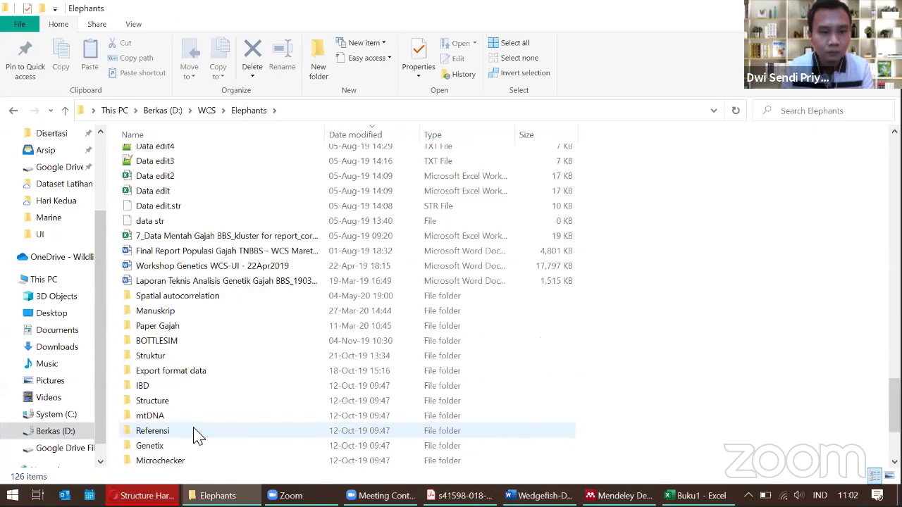
scroll(197, 437, down, 1)
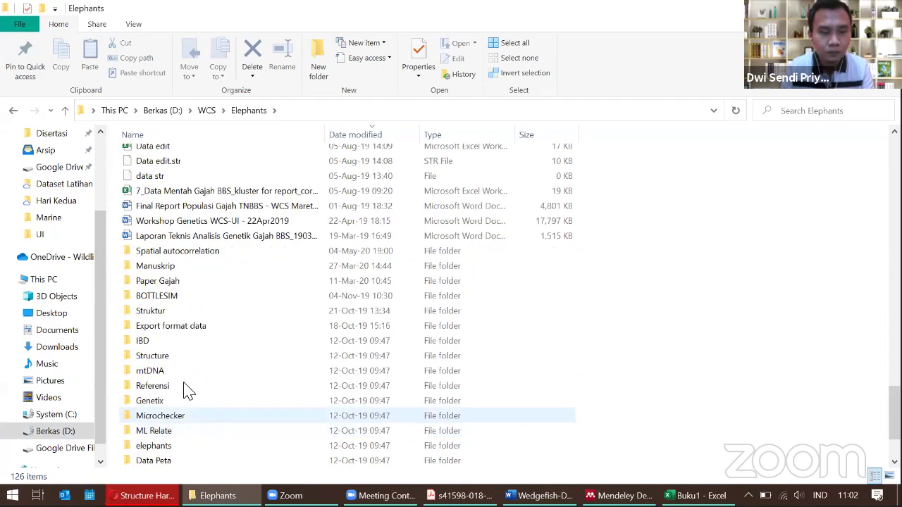
double_click(171, 343)
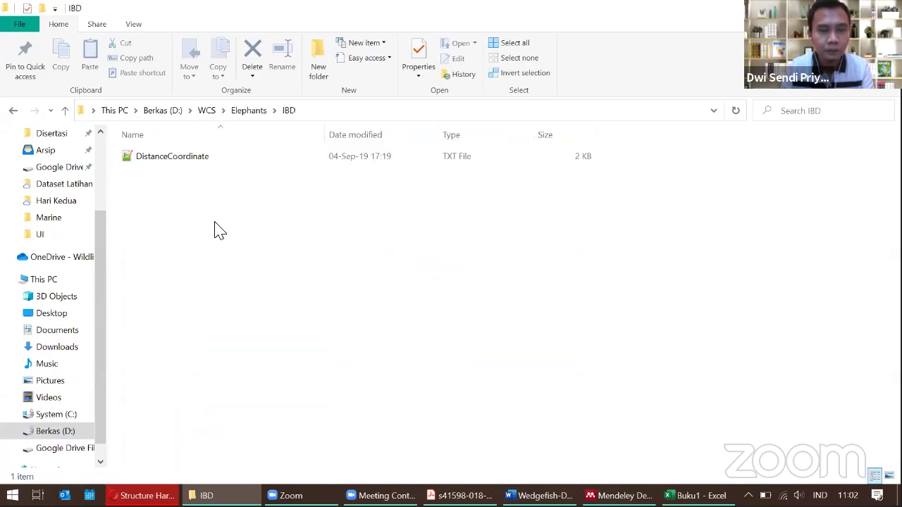
click(244, 112)
Open the workbook Gajah BBS Genetic and Geographic Distance from the Spatial autocorrelation folder.
scroll(195, 358, down, 2)
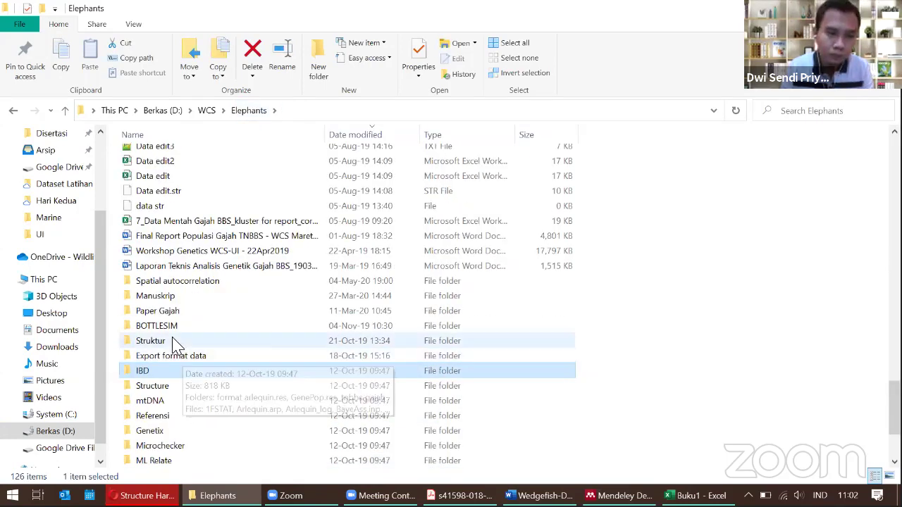
scroll(195, 389, down, 3)
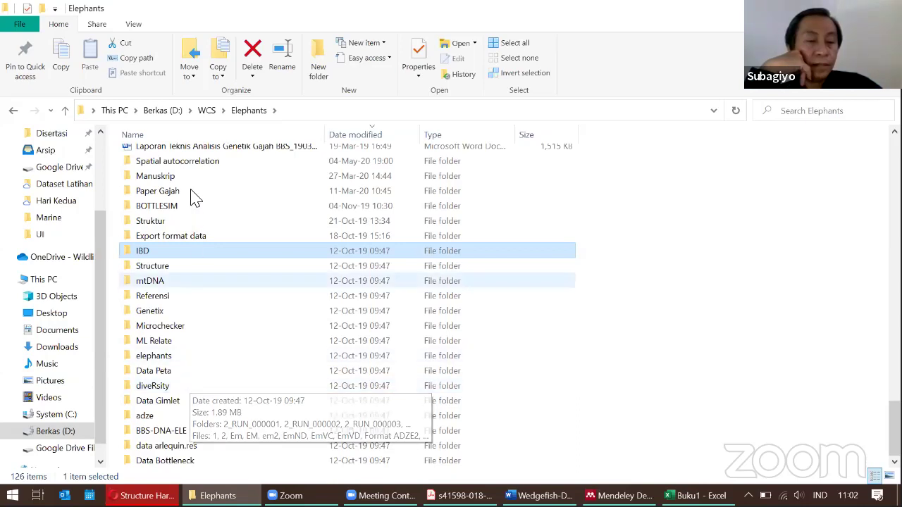
double_click(191, 163)
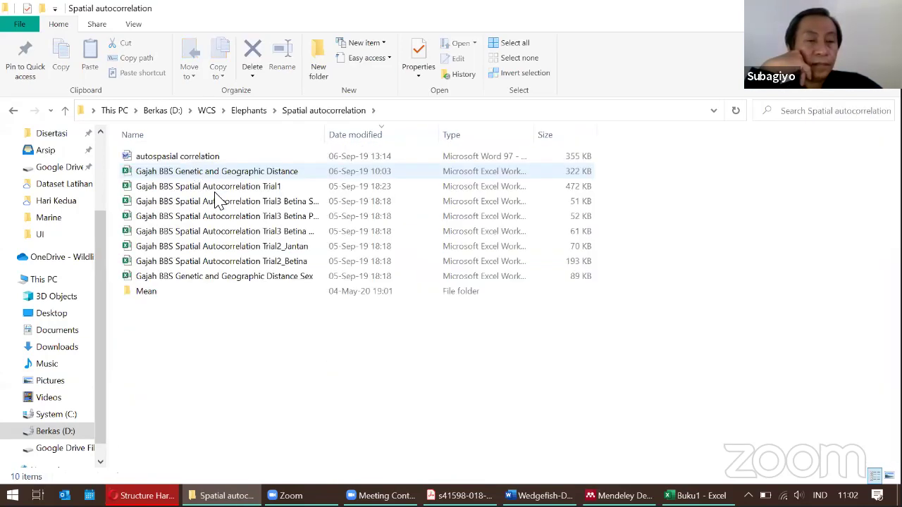
double_click(297, 172)
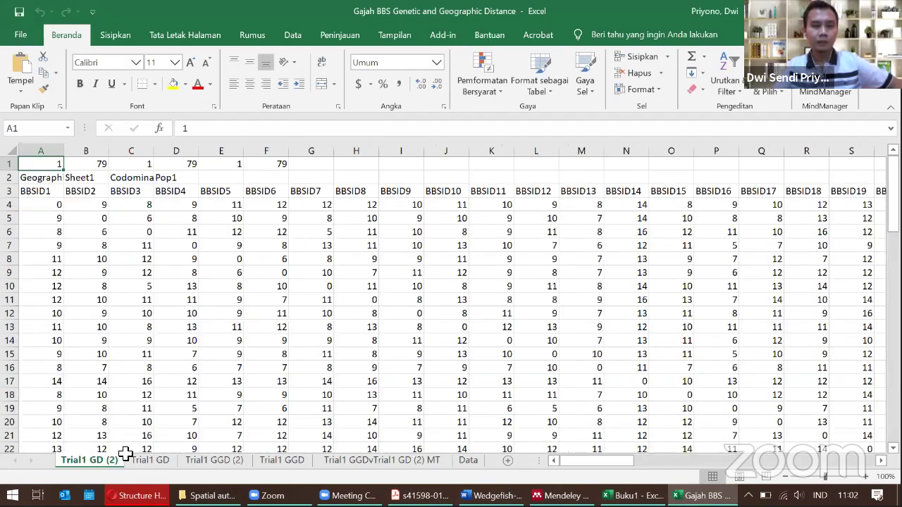
Examine the sample IDs and microsatellite genotypes on the Data sheet from the first rows down and back.
click(469, 460)
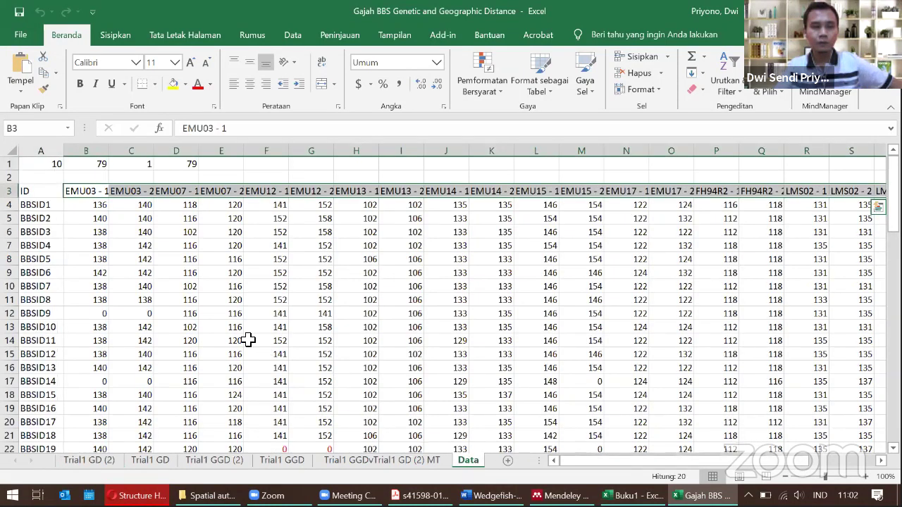
click(208, 305)
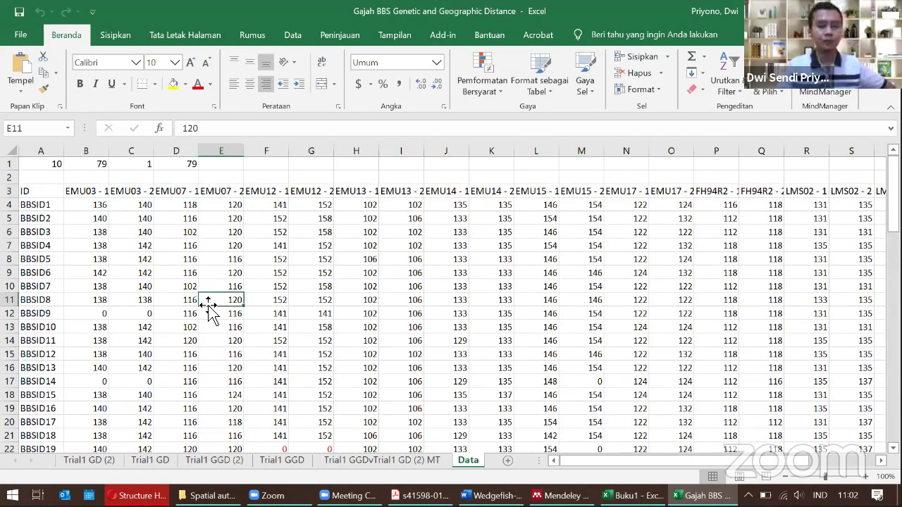
scroll(208, 305, down, 16)
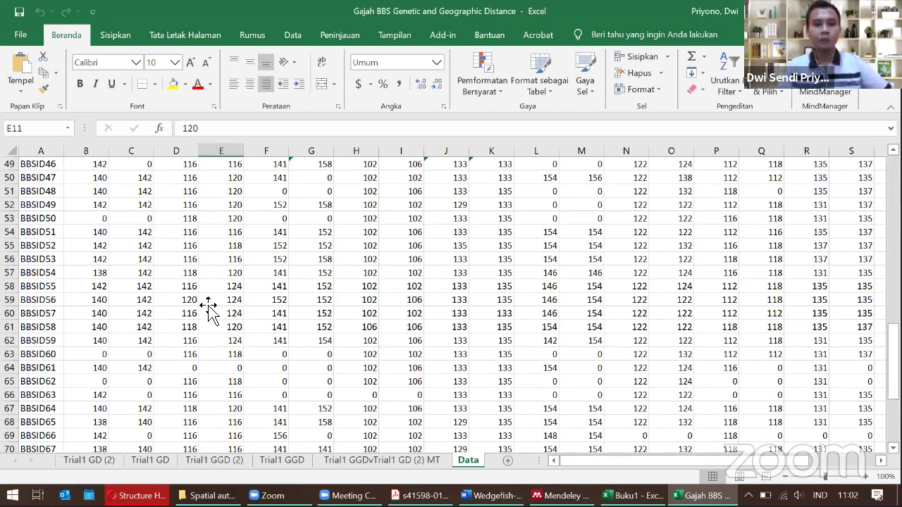
scroll(209, 305, up, 16)
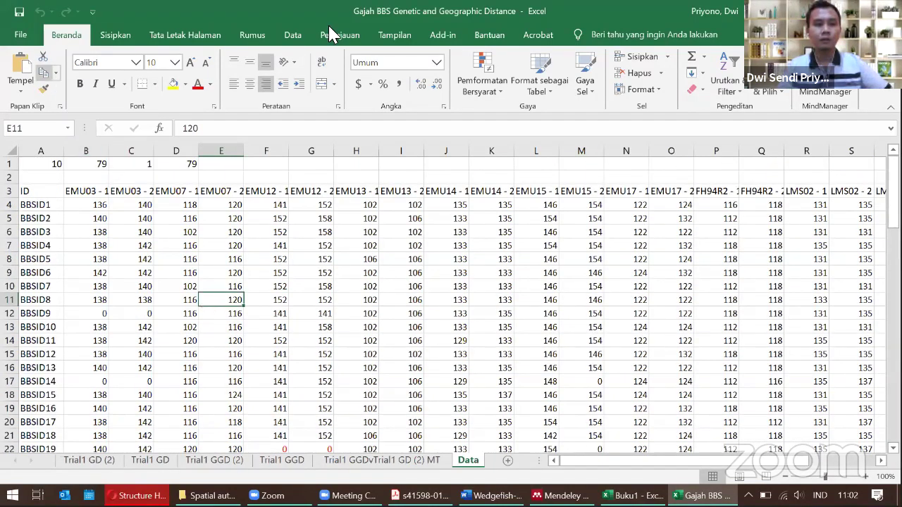
Try to calculate GenAlEx genetic distance for the Data sheet with 10 loci, 79 samples, Codom-Genotypic and a labelled triangular matrix output.
click(442, 35)
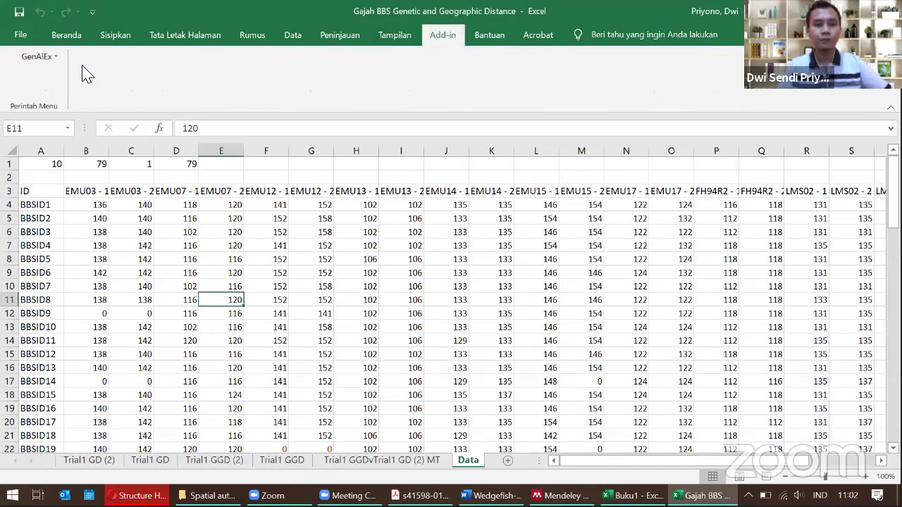
click(51, 61)
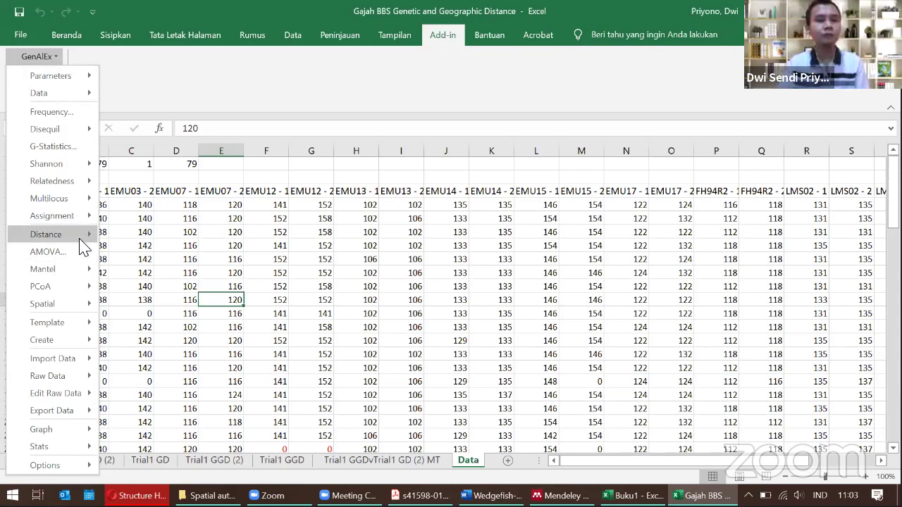
mouse_move(79, 240)
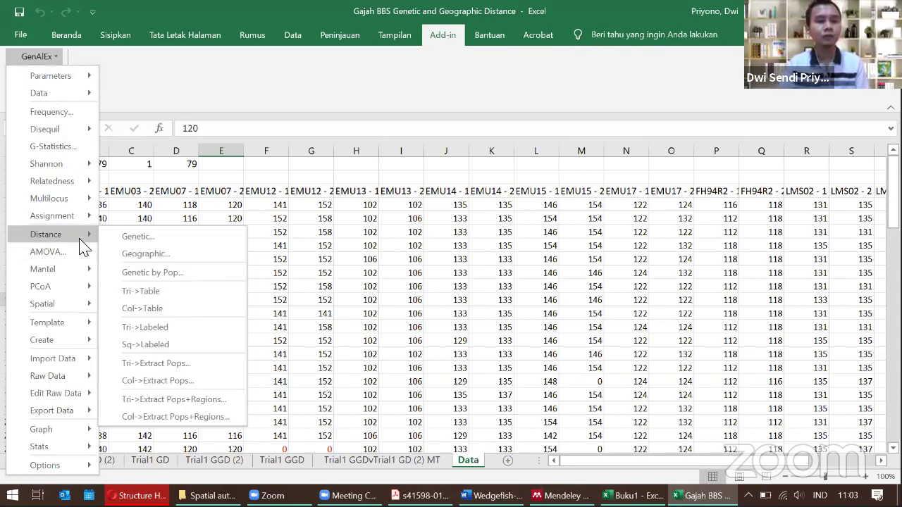
click(137, 238)
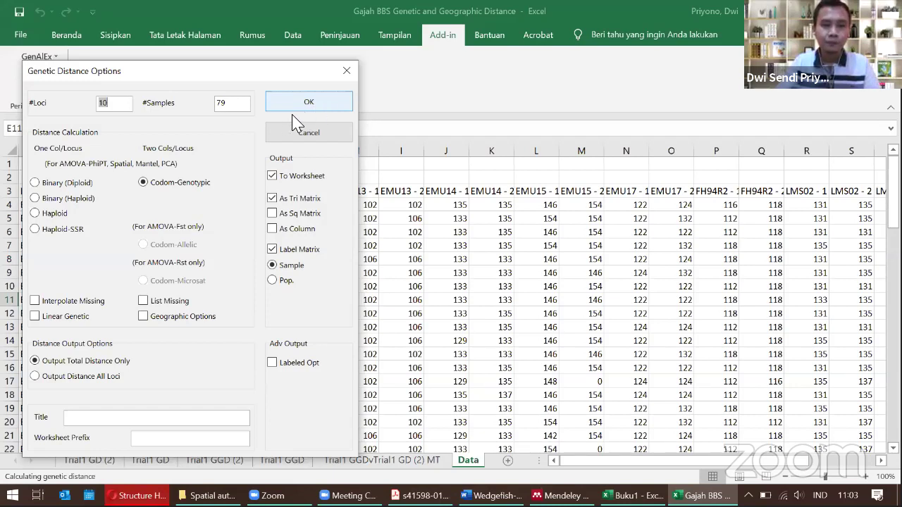
click(326, 105)
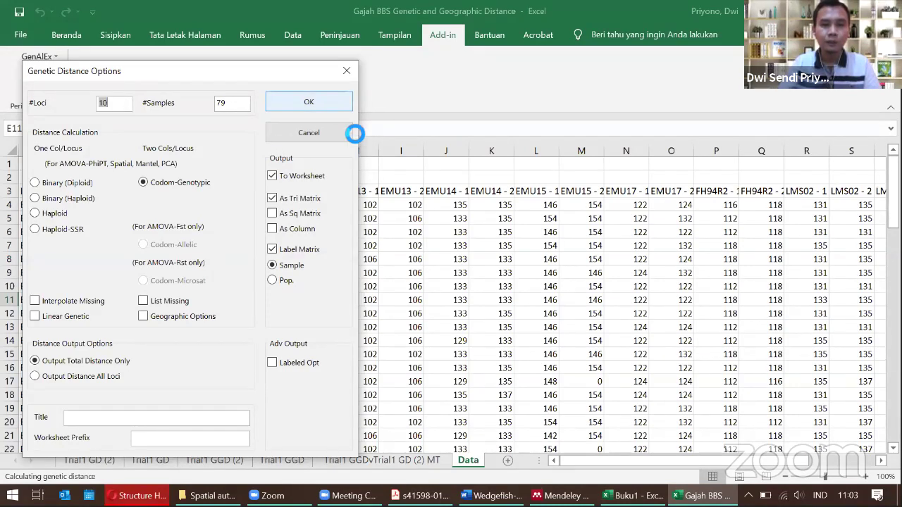
click(557, 301)
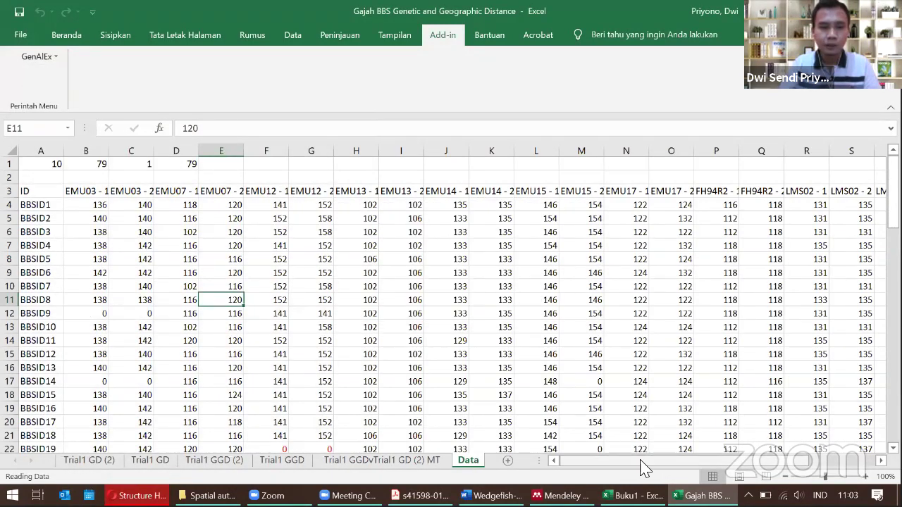
View the existing distance matrices on the Trial1 GGD and Trial1 GD (2) sheets.
click(424, 469)
click(281, 466)
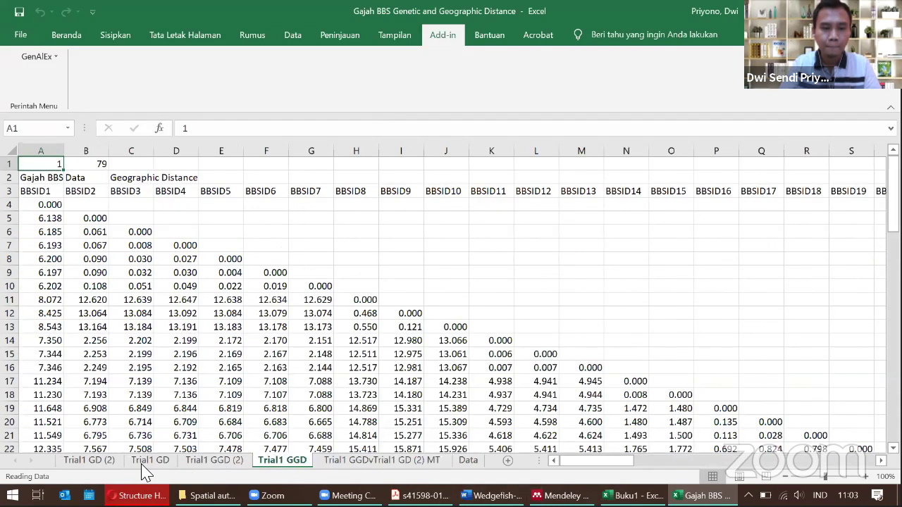
key(ctrl+Page_Up)
click(88, 465)
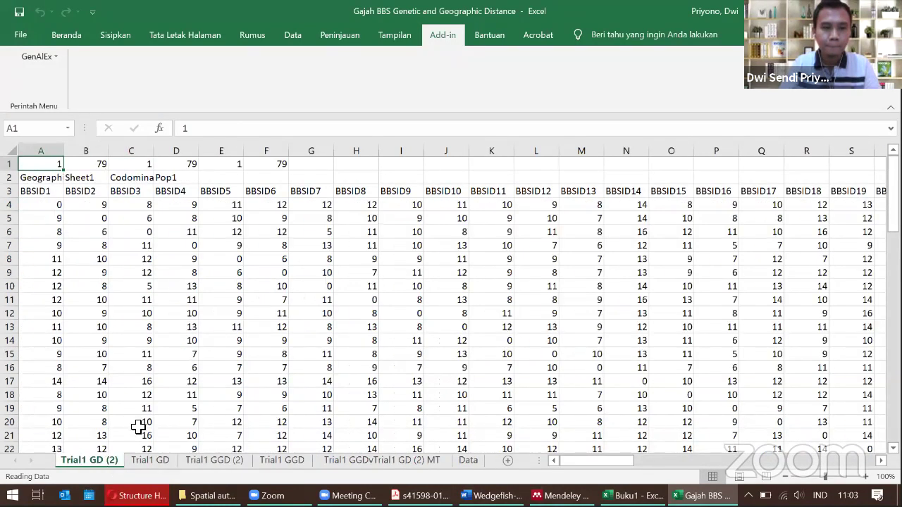
Open the workbook ALLBBS_GD_GGD_meancoordinate from the Mean subfolder of Spatial autocorrelation.
click(211, 495)
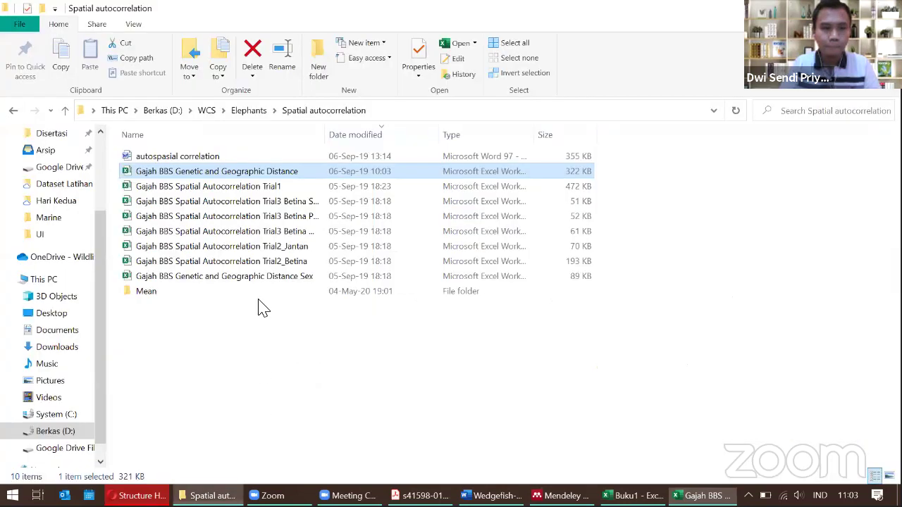
double_click(239, 293)
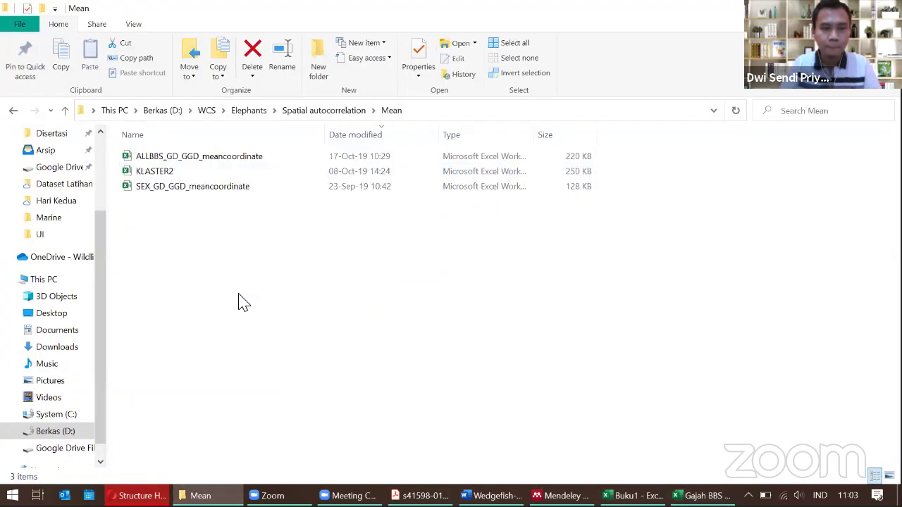
click(282, 169)
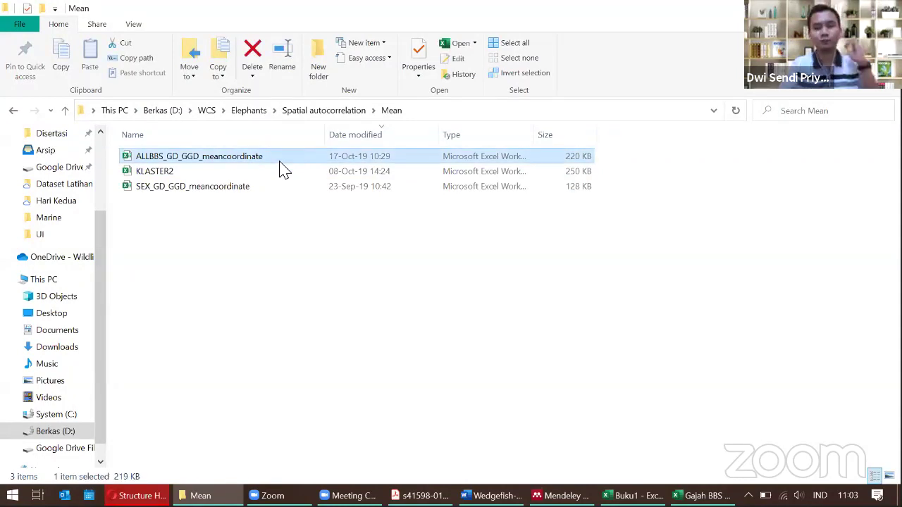
Close the blank Buku1 workbook and the Gajah BBS Genetic and Geographic Distance workbook without saving changes.
click(702, 495)
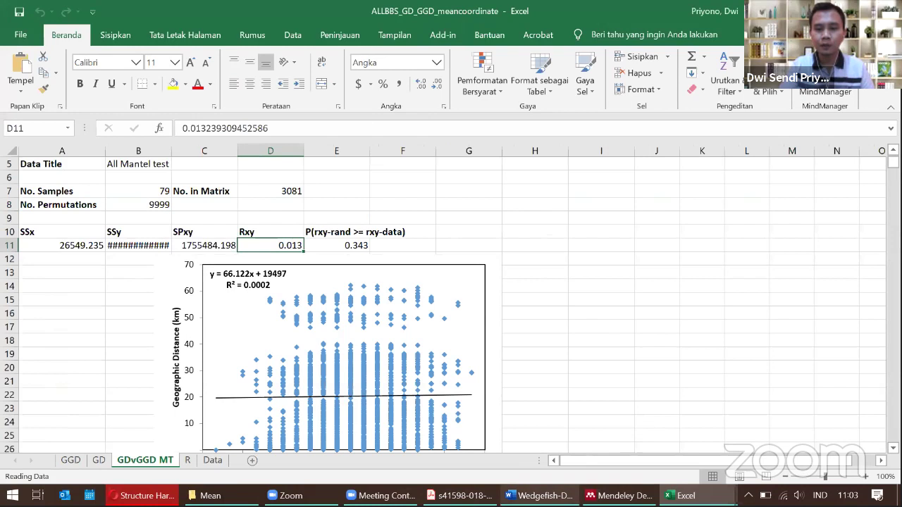
mouse_move(685, 495)
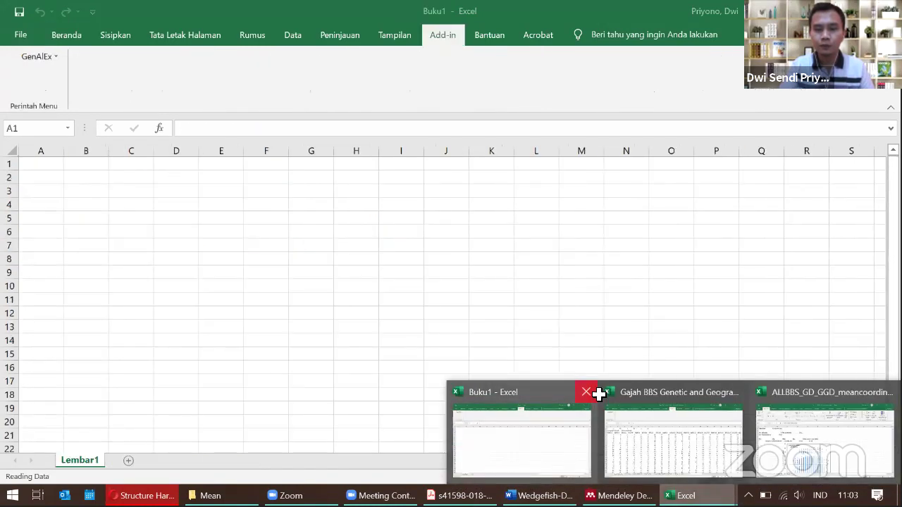
click(585, 392)
key(alt+Tab)
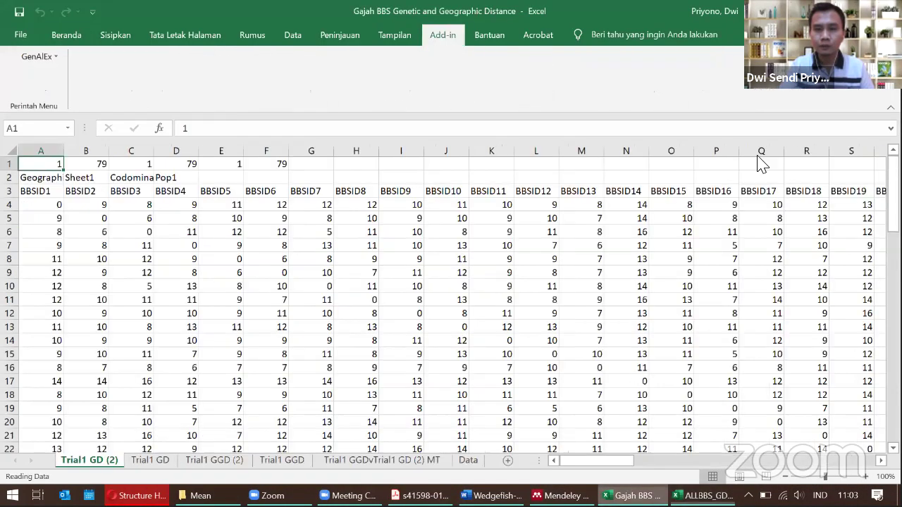
key(ctrl+w)
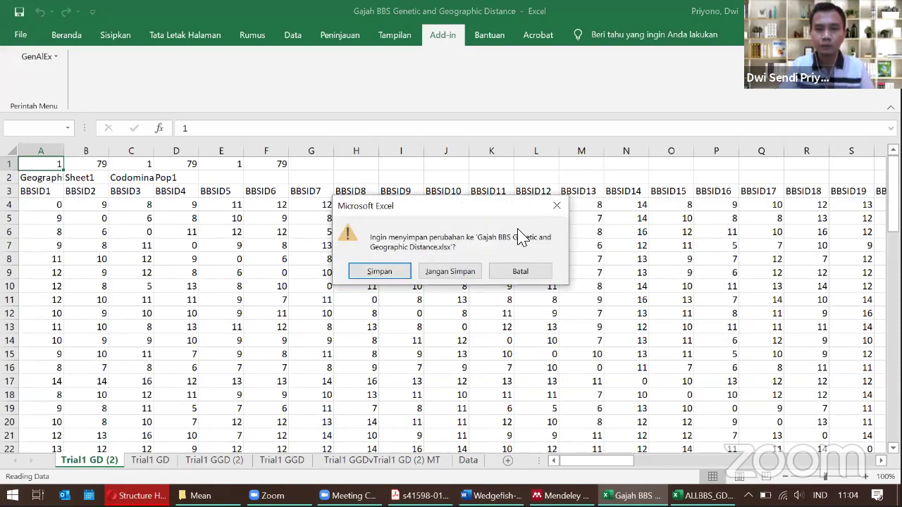
click(453, 274)
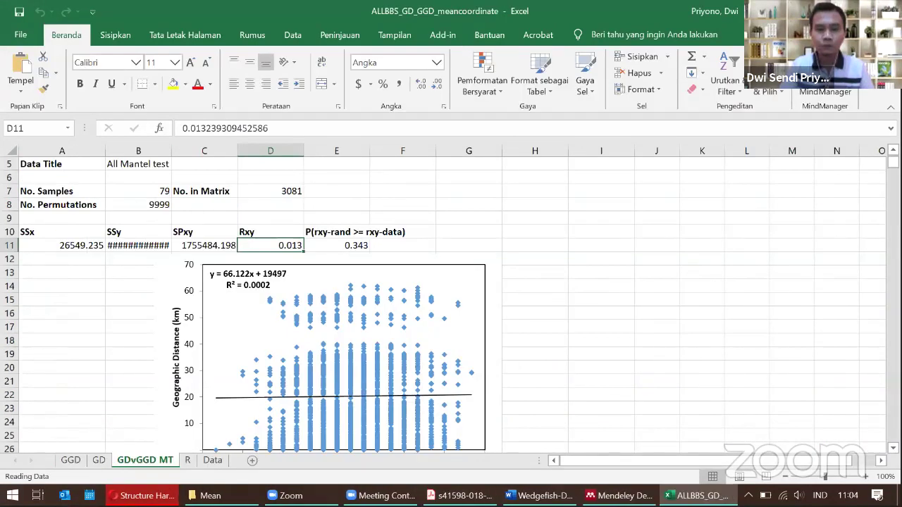
Examine the genotypes and X and Y coordinates on the Data sheet of ALLBBS_GD_GGD_meancoordinate.
click(222, 461)
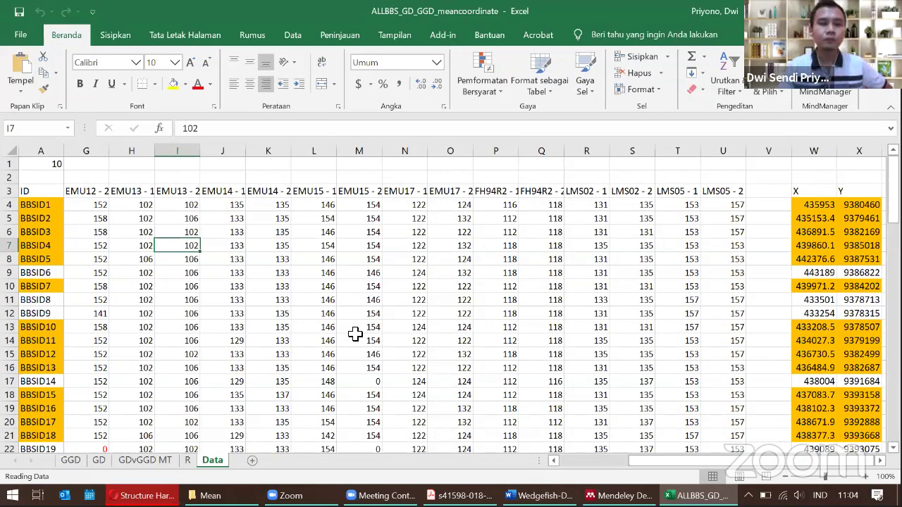
scroll(355, 334, down, 1)
scroll(391, 331, up, 1)
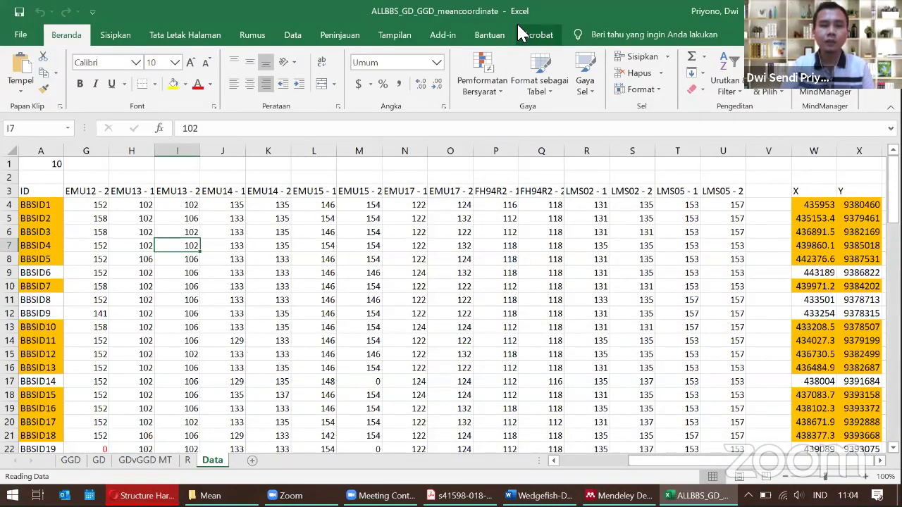
Try to calculate codominant genotypic distances for the 79 samples at 10 loci on the Data sheet as a labelled triangular matrix.
click(434, 41)
click(25, 57)
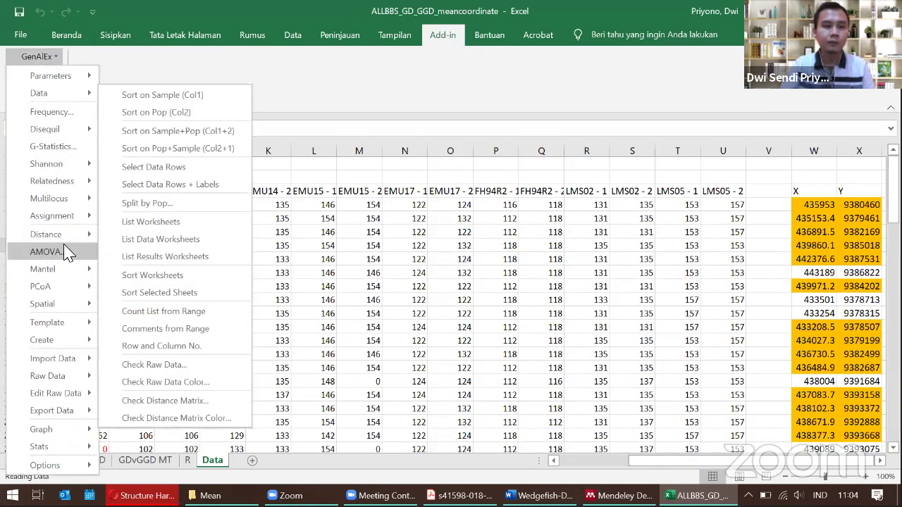
mouse_move(86, 236)
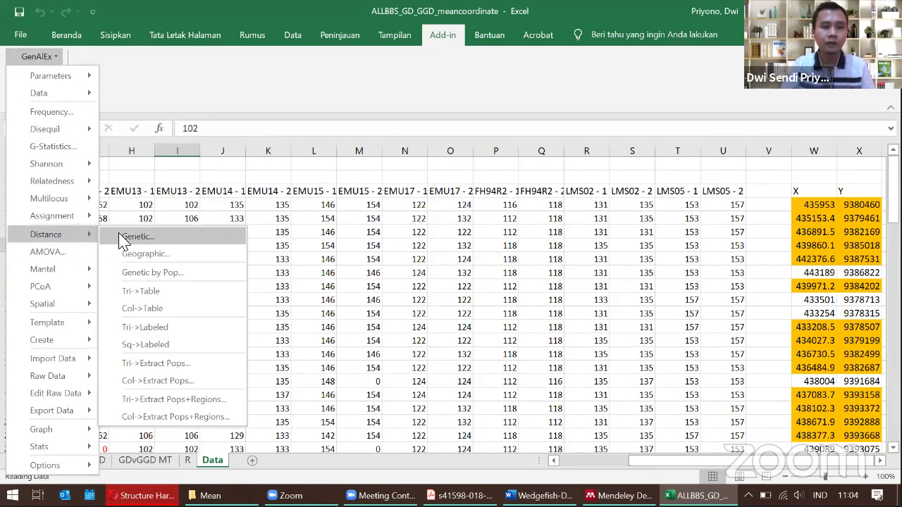
click(137, 235)
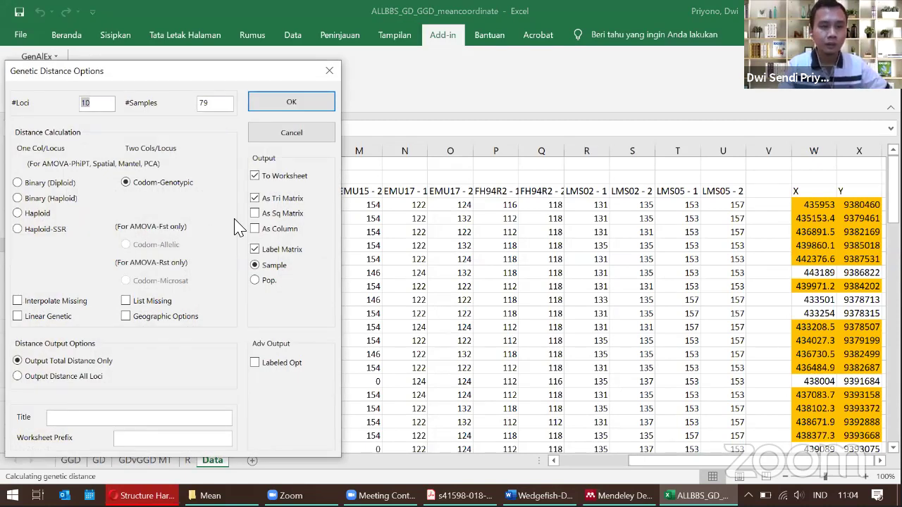
click(302, 105)
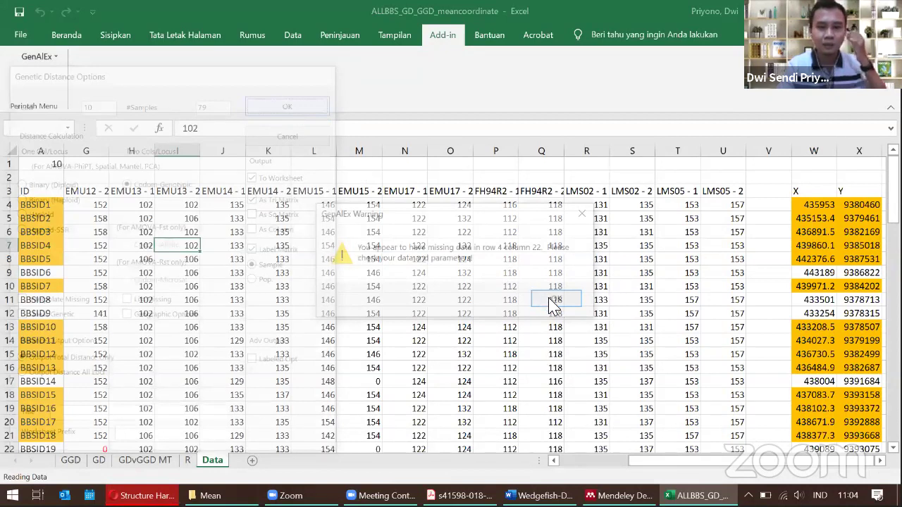
key(Return)
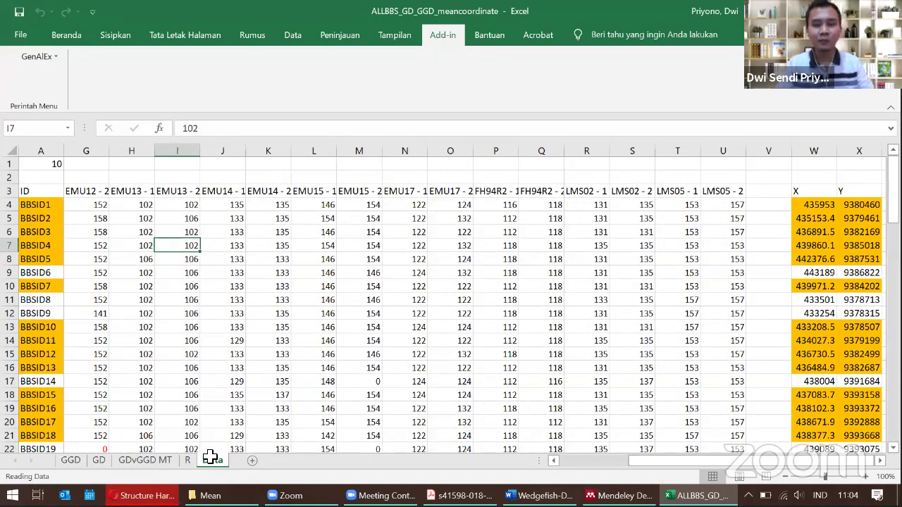
click(39, 60)
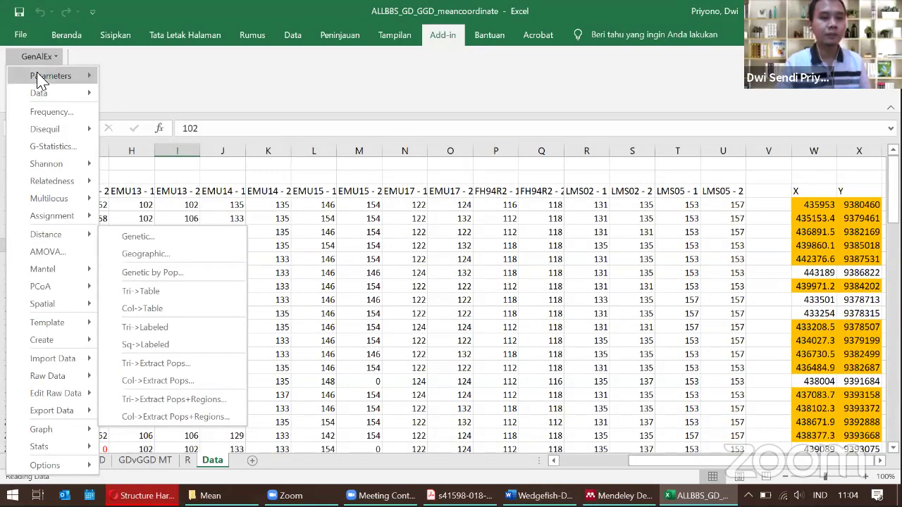
click(134, 236)
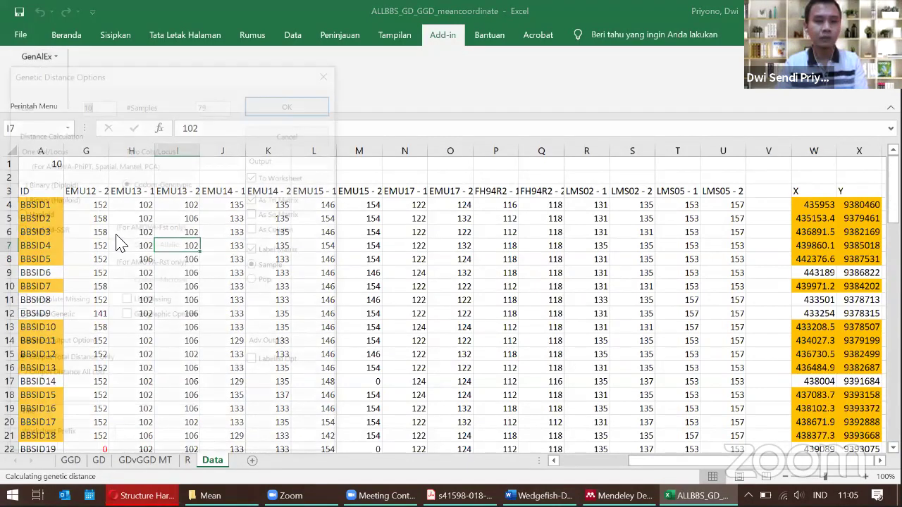
click(292, 101)
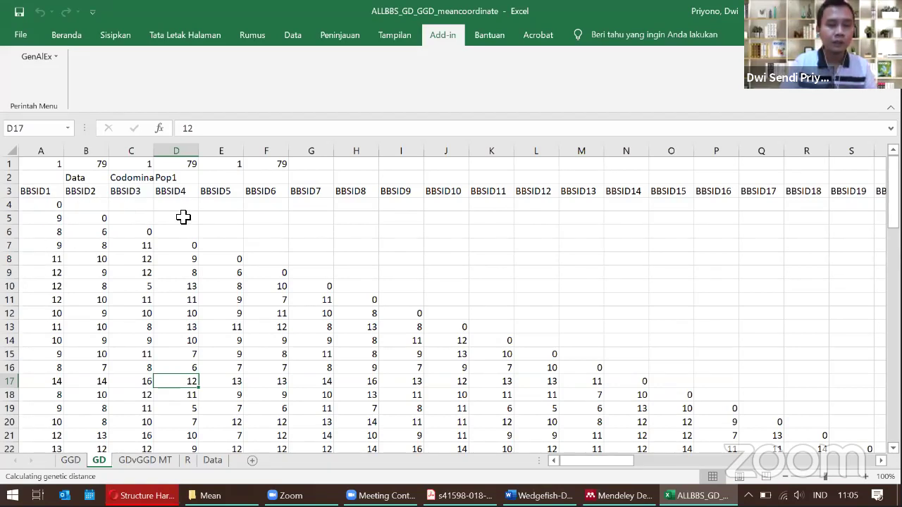
Review the existing genetic distance matrix on the GD sheet and return to the Data sheet.
scroll(198, 224, down, 5)
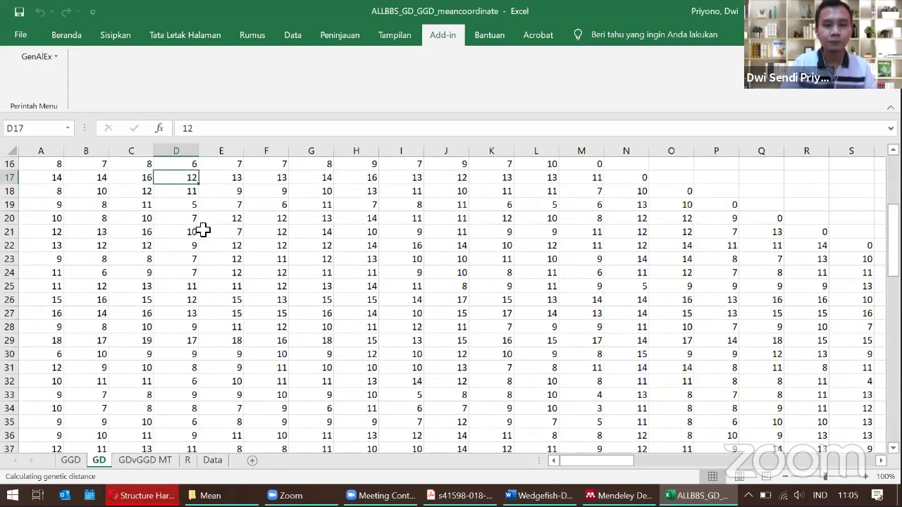
scroll(203, 231, down, 9)
scroll(204, 231, up, 8)
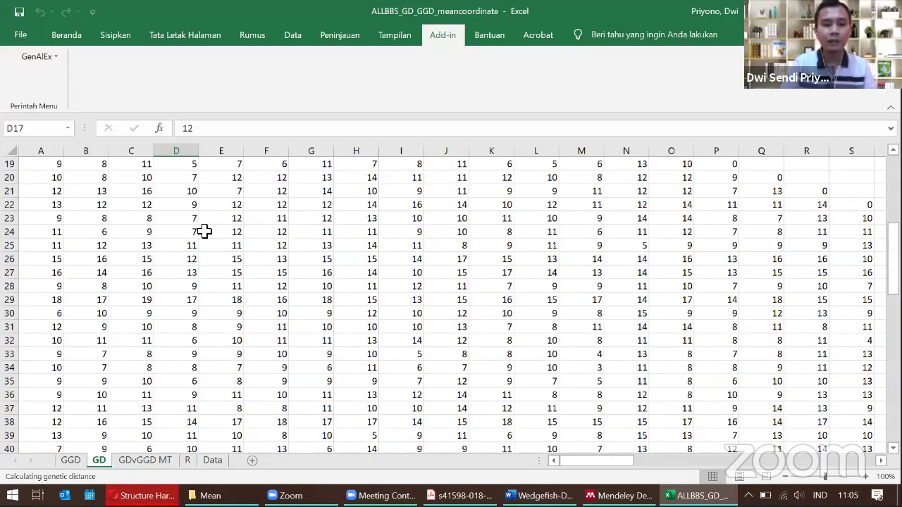
scroll(204, 231, up, 6)
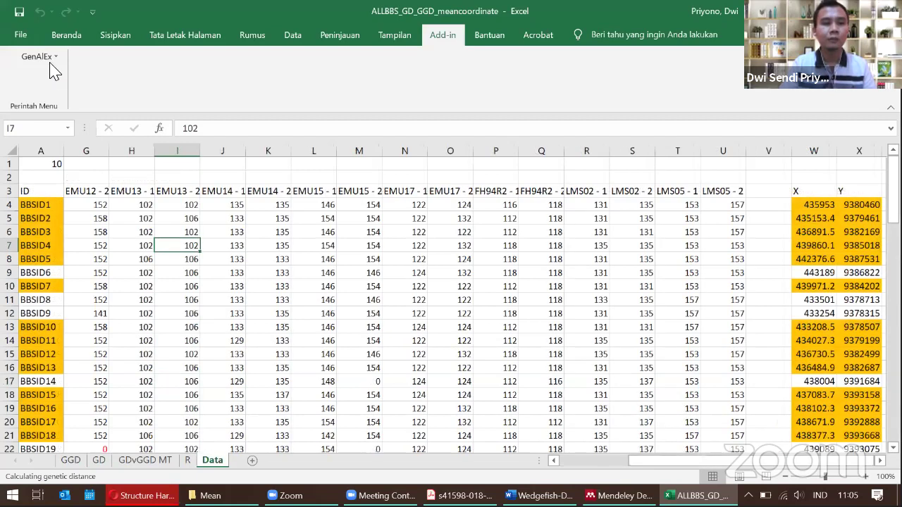
click(50, 62)
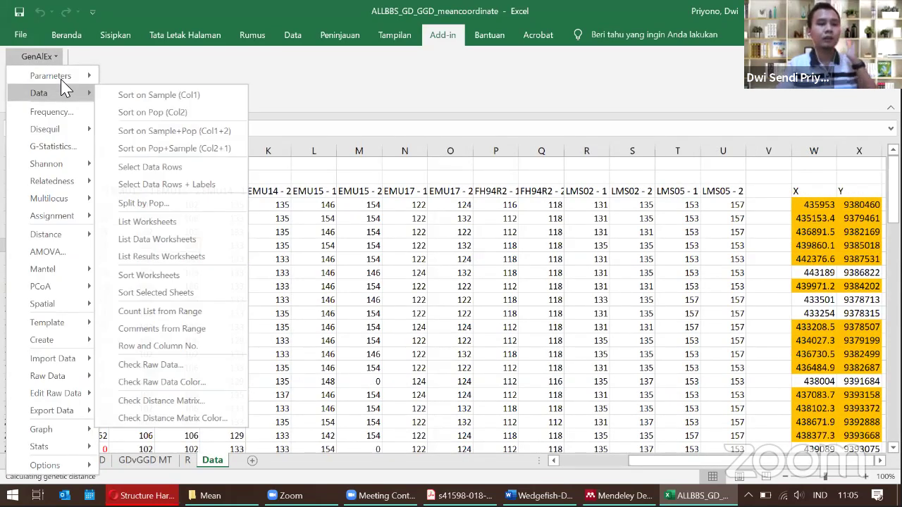
mouse_move(76, 239)
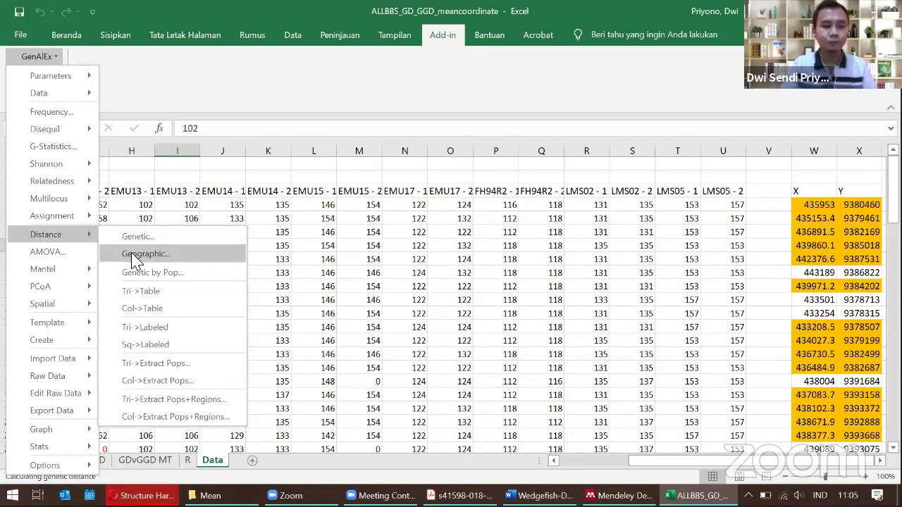
click(398, 281)
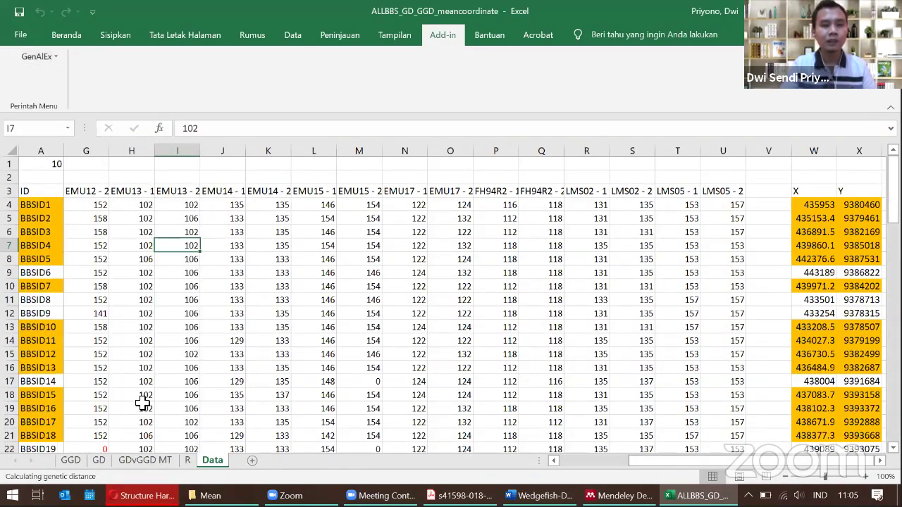
Examine the pairwise geographic distance matrix on the GGD sheet after a brief look at the GD sheet.
click(100, 460)
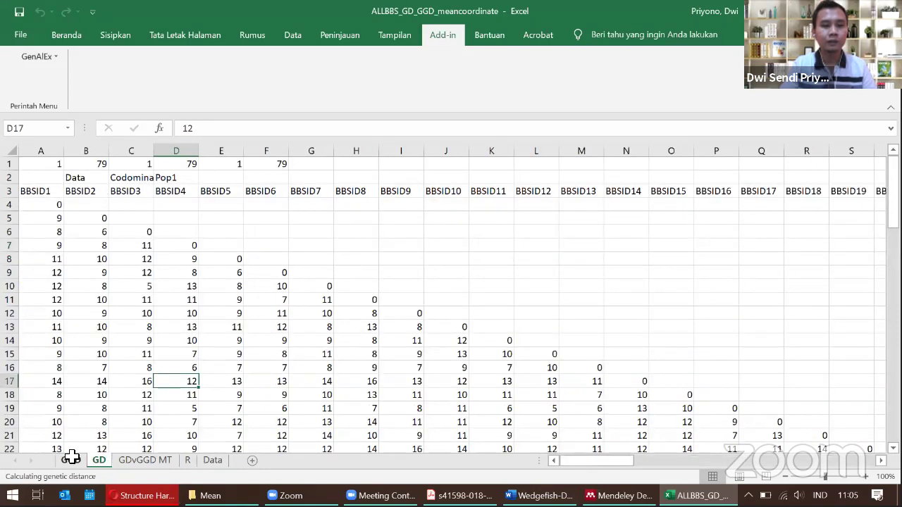
scroll(166, 335, up, 2)
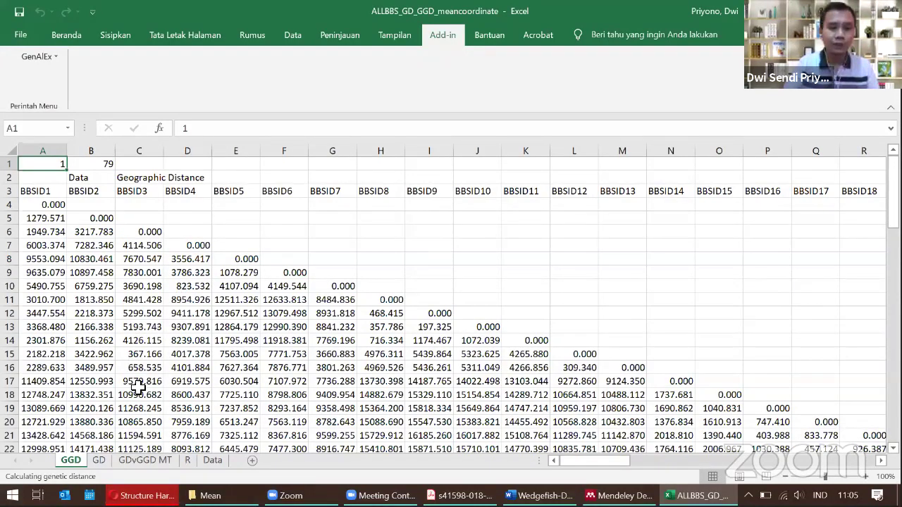
scroll(160, 352, down, 3)
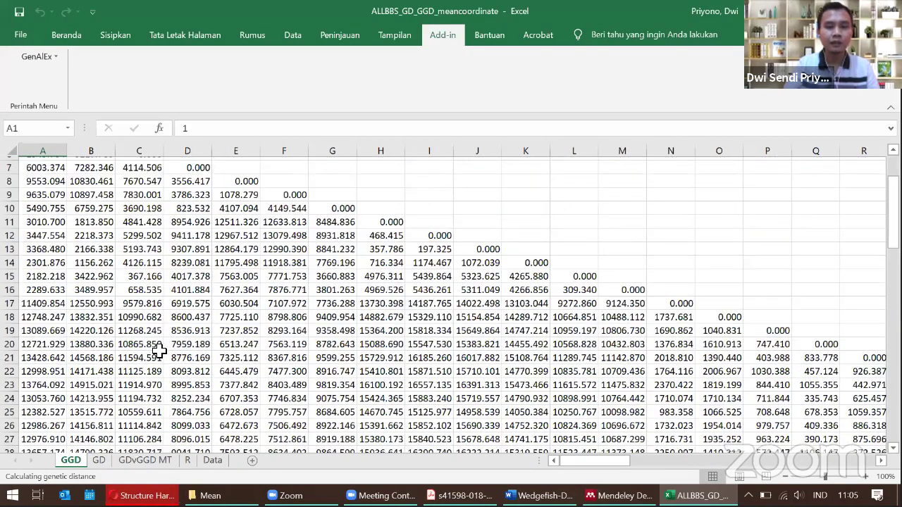
scroll(169, 331, down, 3)
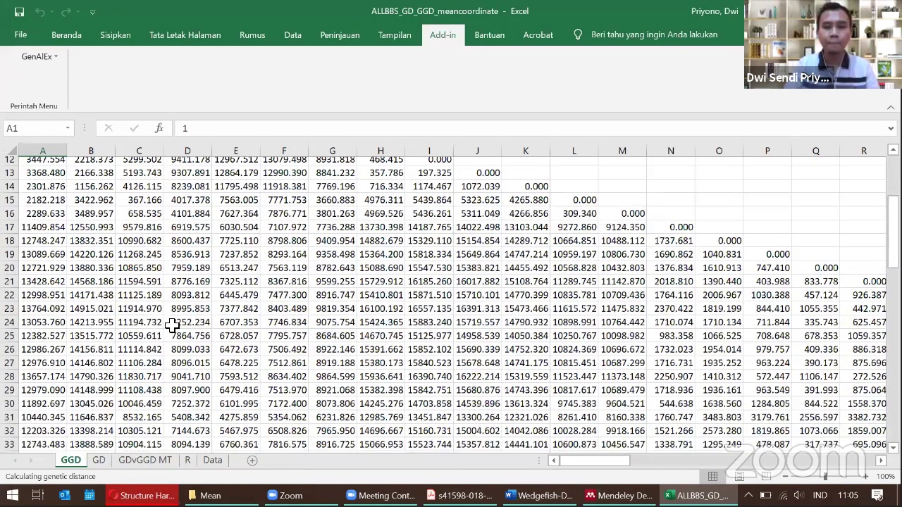
scroll(176, 321, down, 3)
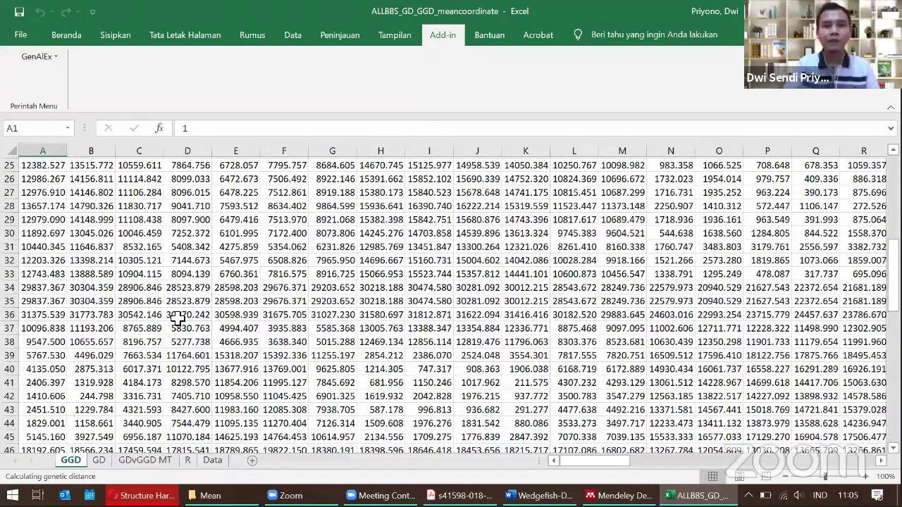
scroll(177, 318, down, 4)
scroll(176, 318, up, 12)
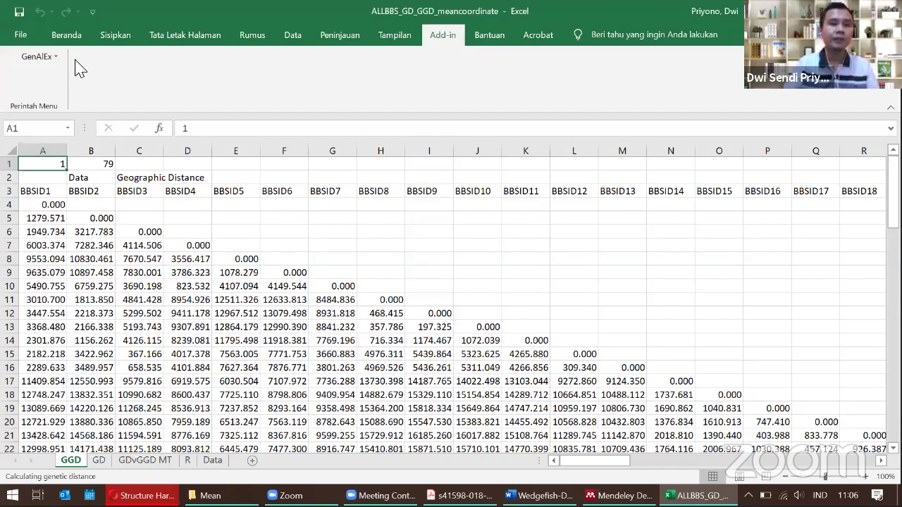
Try to run a paired Mantel test using GGD as both the X and Y matrix.
click(54, 62)
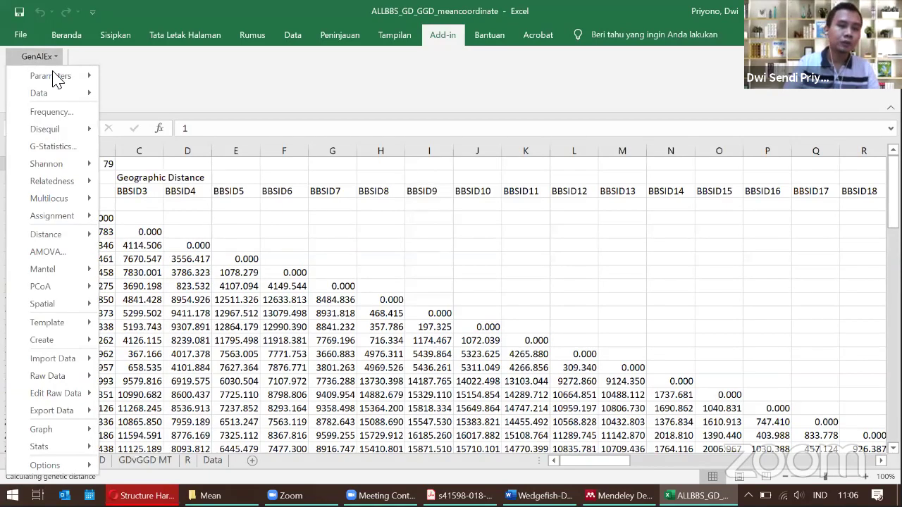
mouse_move(59, 275)
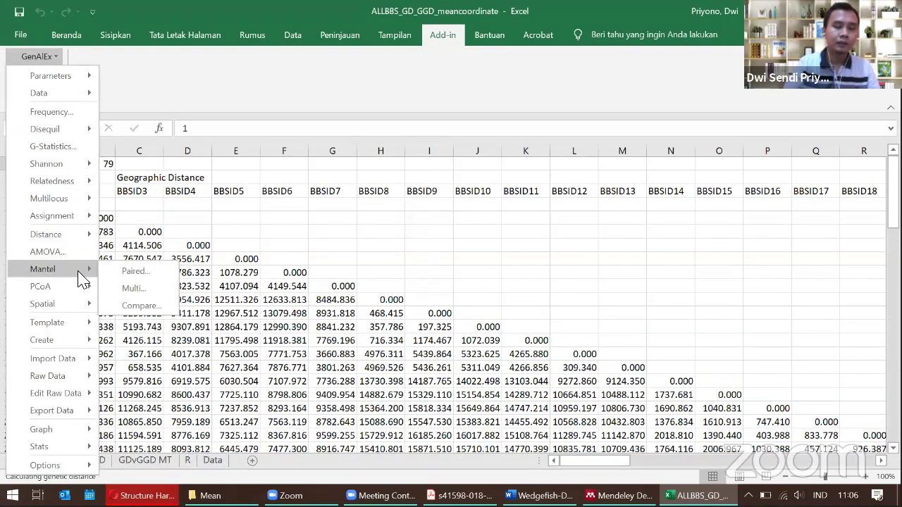
click(118, 272)
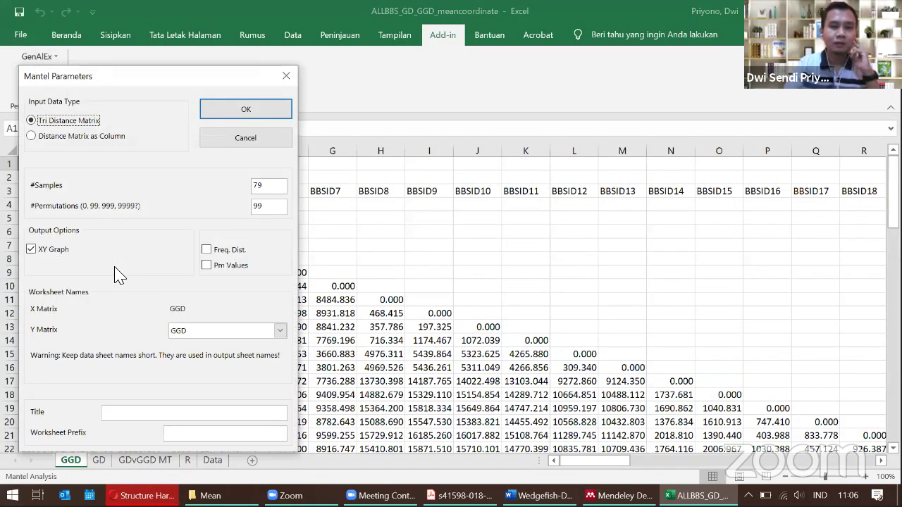
click(246, 111)
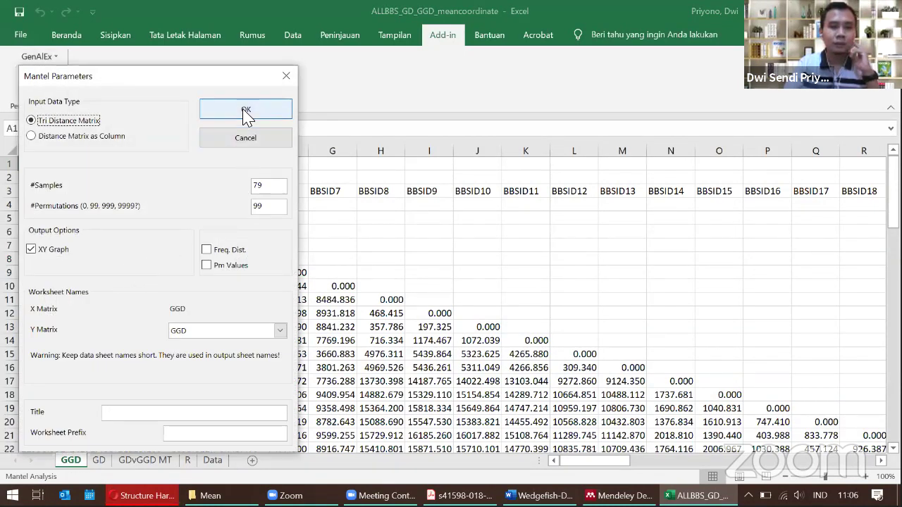
click(246, 112)
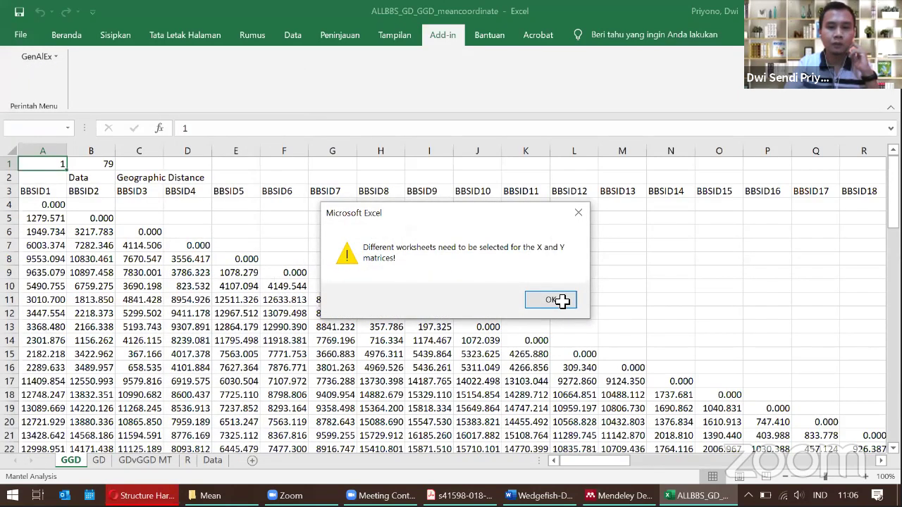
click(560, 300)
click(275, 143)
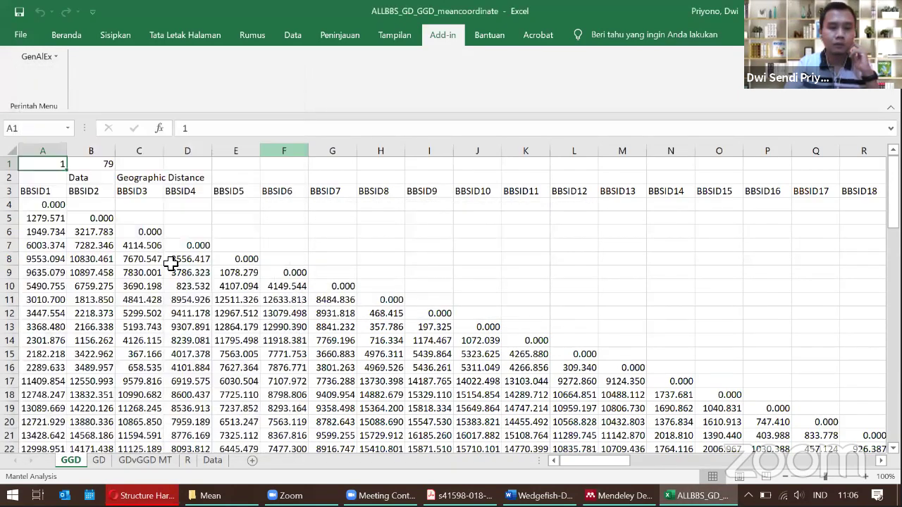
Run a paired Mantel test on triangular matrices with GGD as X, GD as Y, 79 samples, 99 permutations and an XY graph.
click(38, 59)
mouse_move(84, 271)
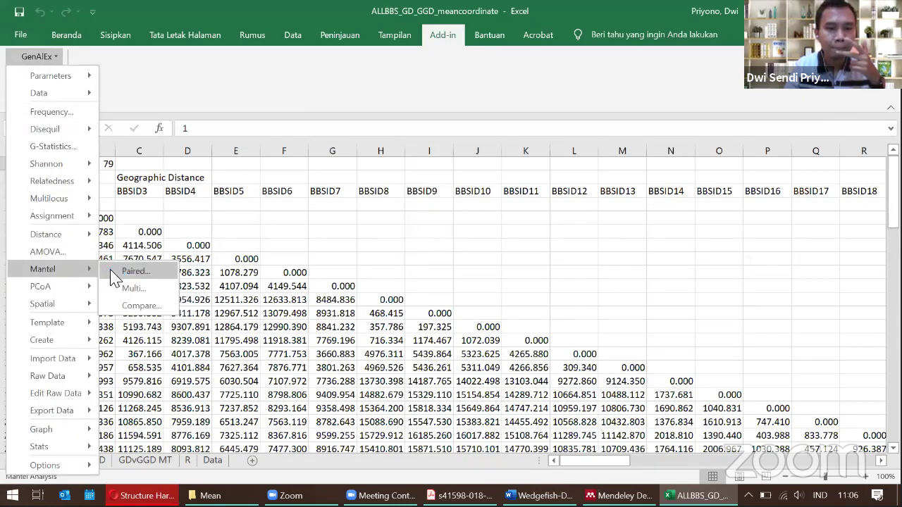
click(116, 272)
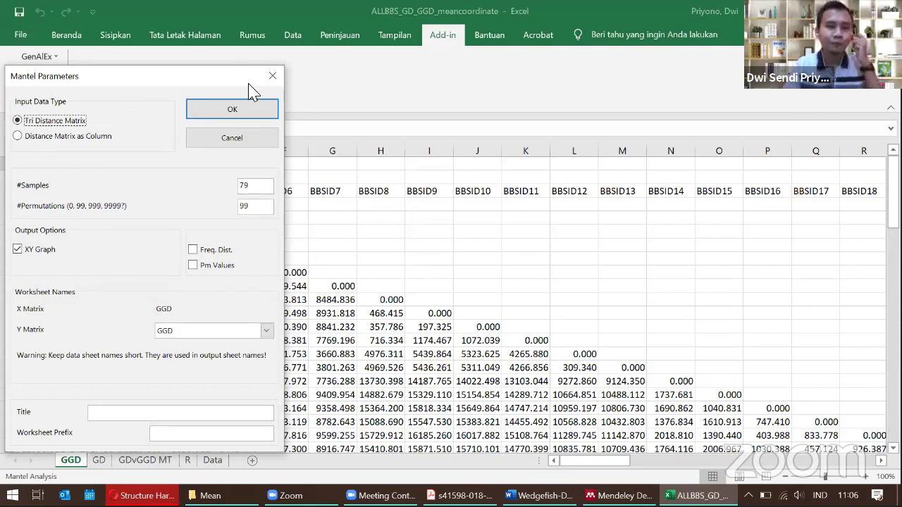
drag(252, 90, 474, 91)
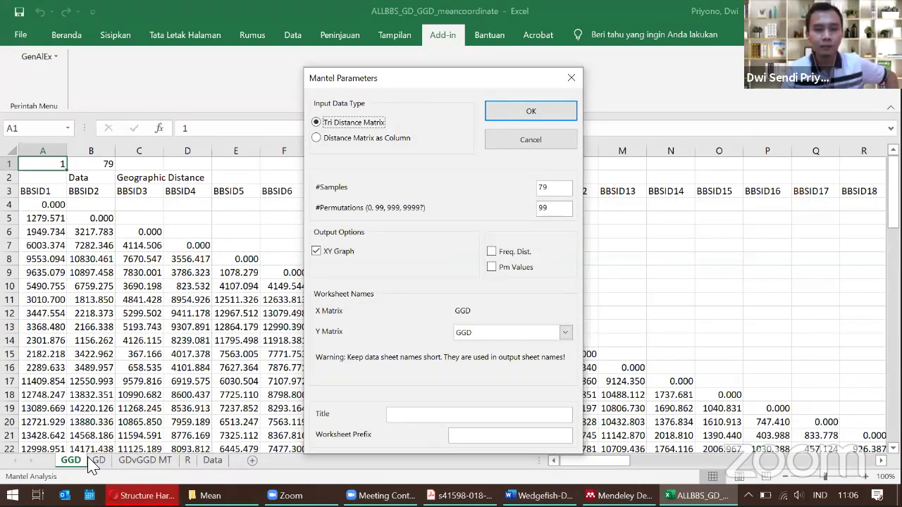
click(486, 336)
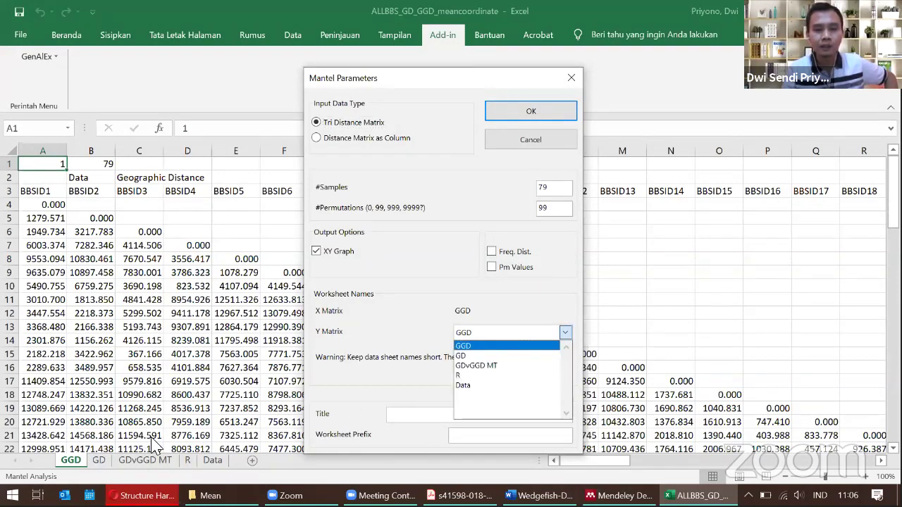
click(479, 356)
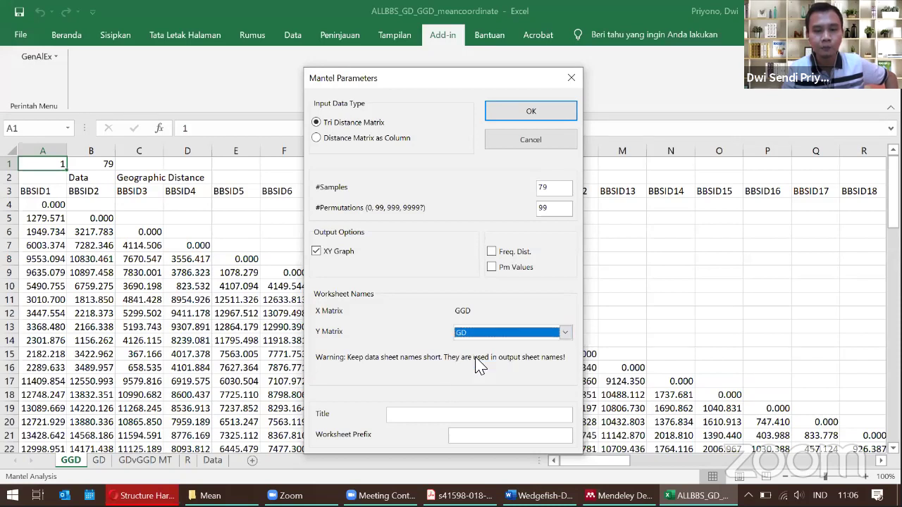
click(560, 118)
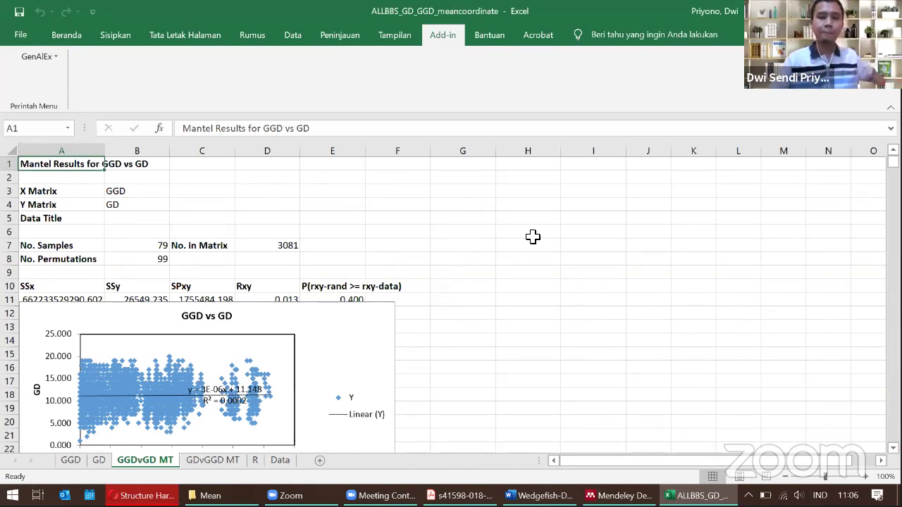
Move the GGD vs GD scatter chart clear of the Mantel results row and enlarge it slightly.
scroll(517, 242, down, 2)
click(397, 256)
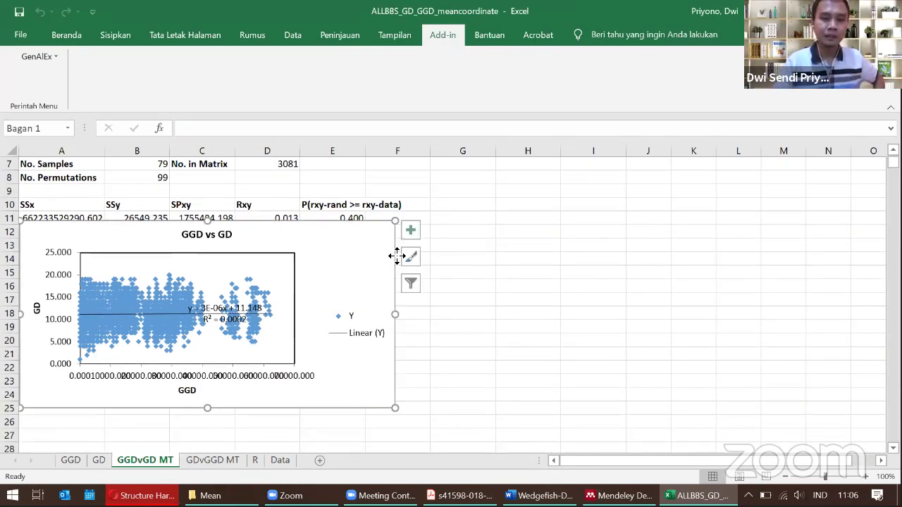
drag(396, 255, 584, 274)
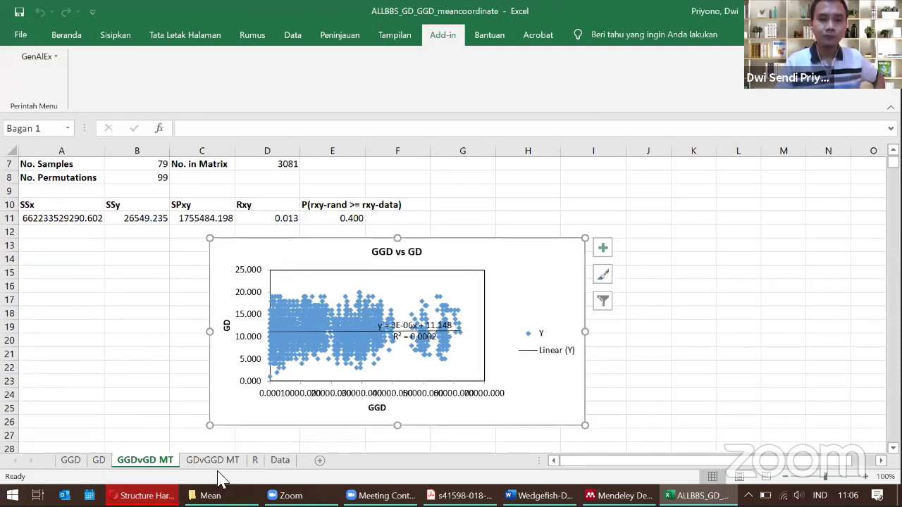
drag(211, 426, 181, 445)
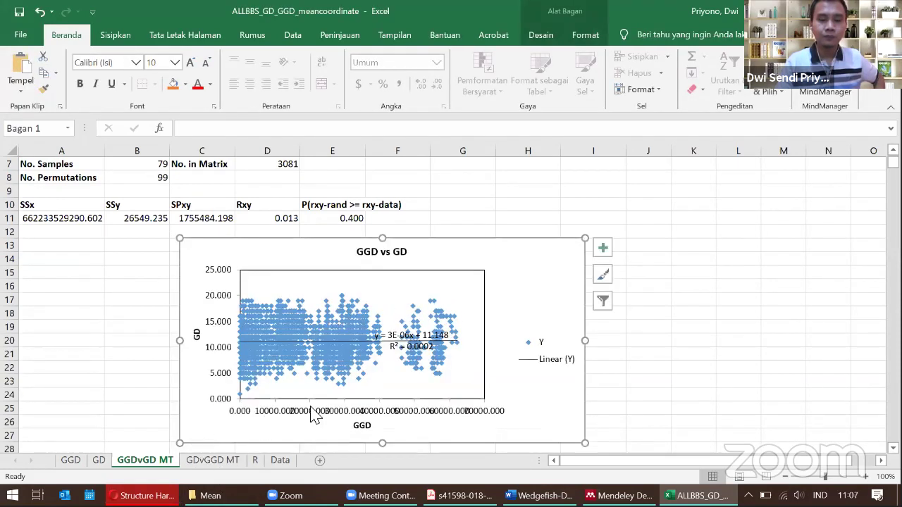
Move the trendline equation and R² label off the data points into the upper part of the GGD vs GD plot area.
click(423, 222)
click(540, 274)
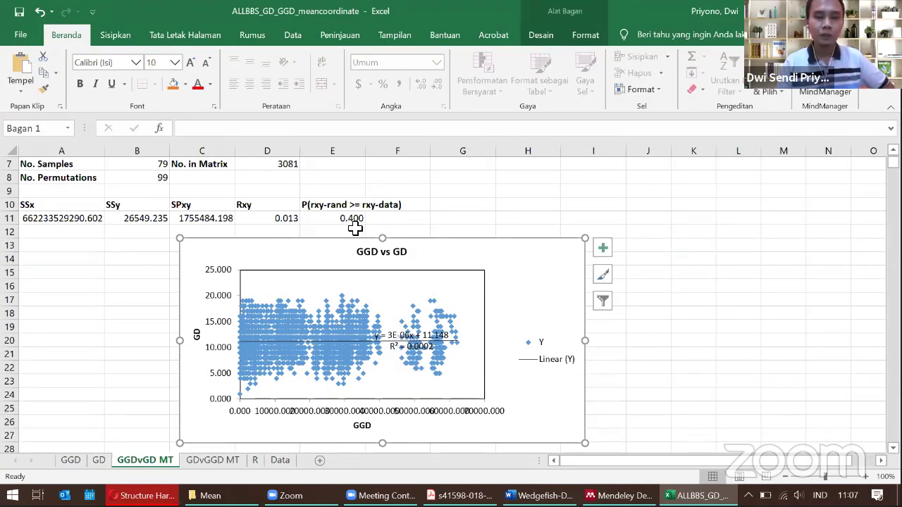
scroll(352, 232, down, 6)
scroll(354, 236, up, 6)
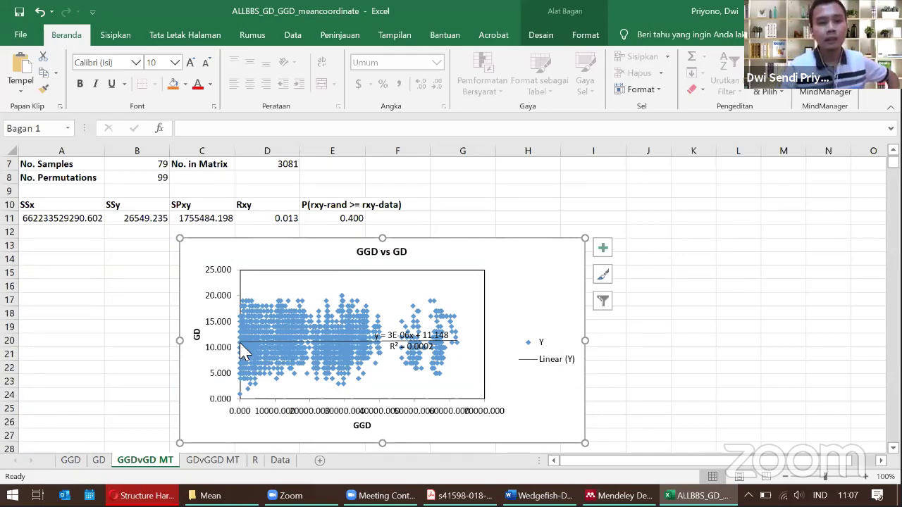
mouse_move(239, 345)
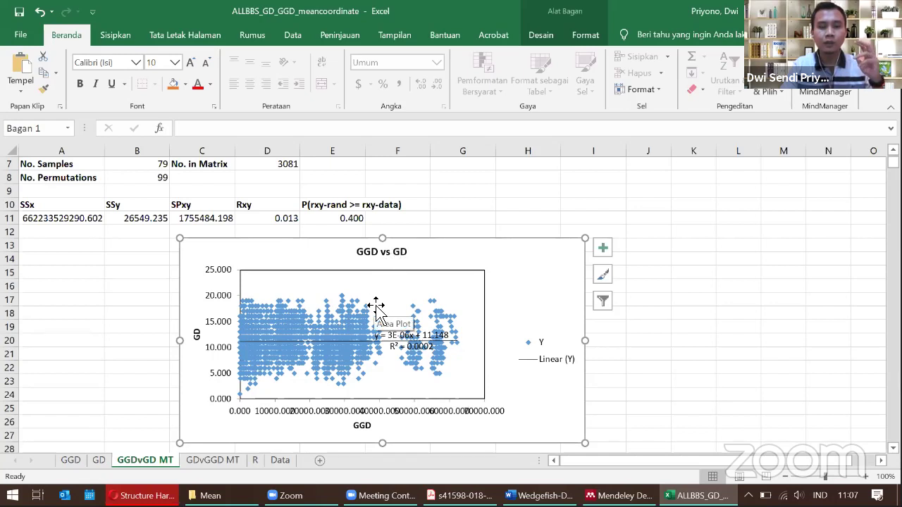
mouse_move(255, 391)
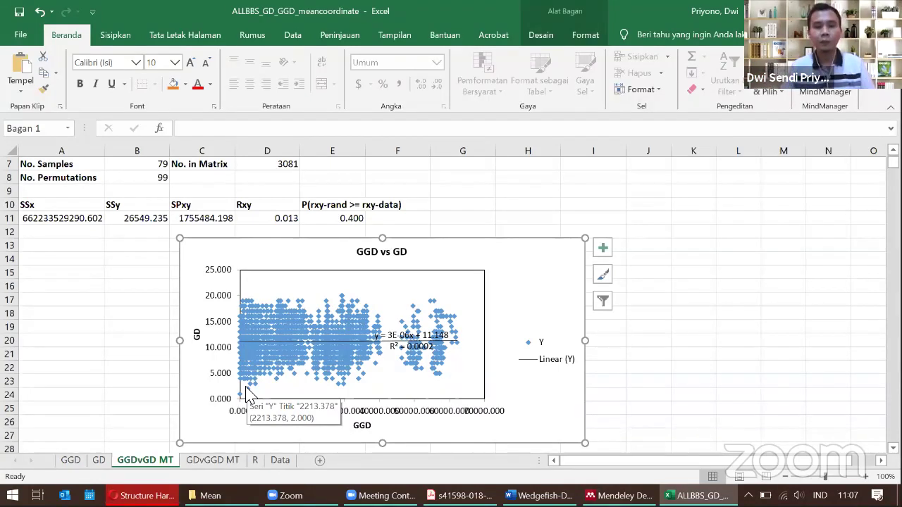
click(391, 344)
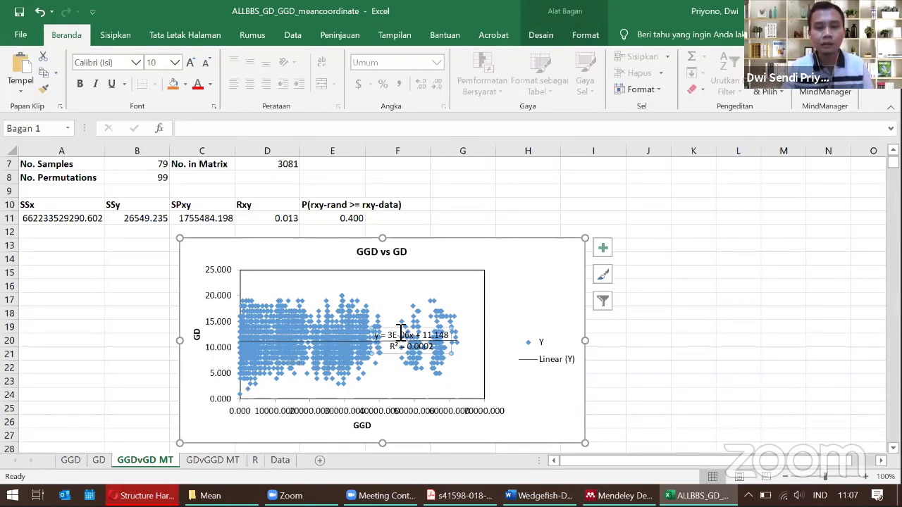
drag(399, 328, 394, 277)
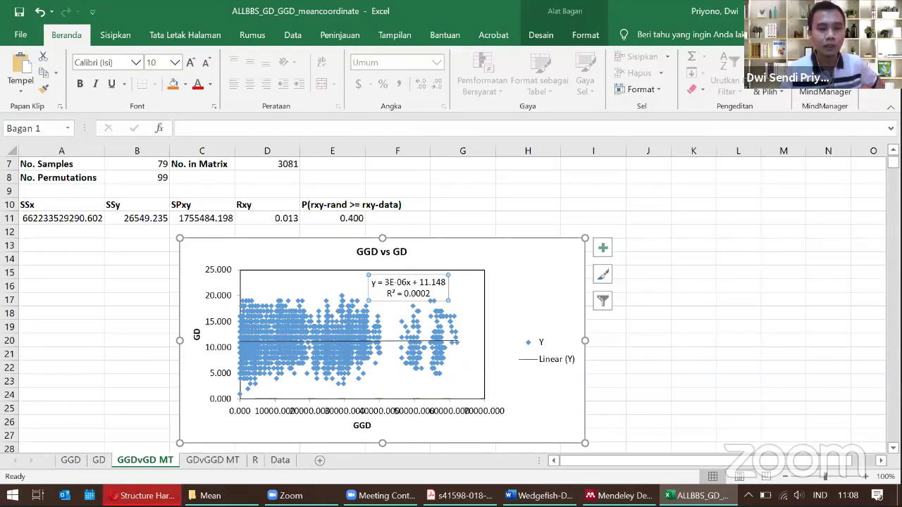
Switch to the Opera browser and replace the Google image search with "isolation by distance mantel test".
click(144, 495)
scroll(288, 368, up, 5)
click(257, 11)
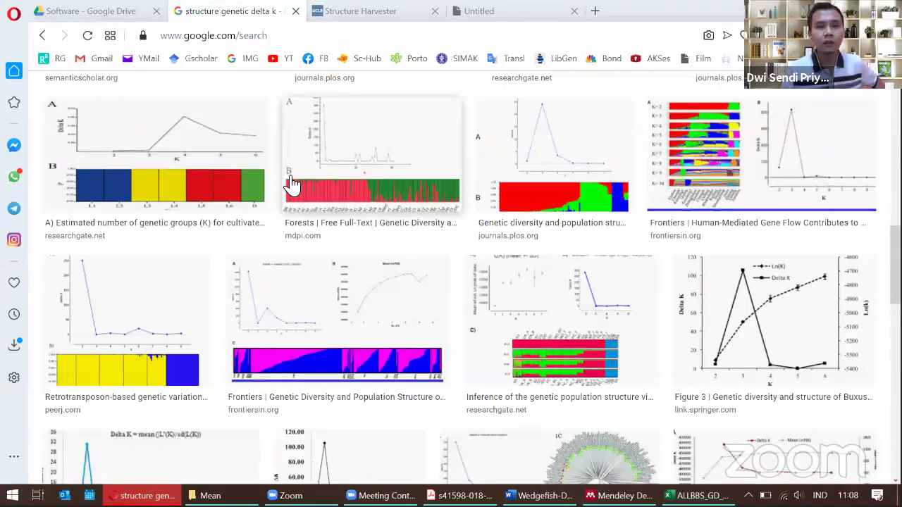
scroll(291, 185, up, 6)
click(293, 103)
triple_click(140, 105)
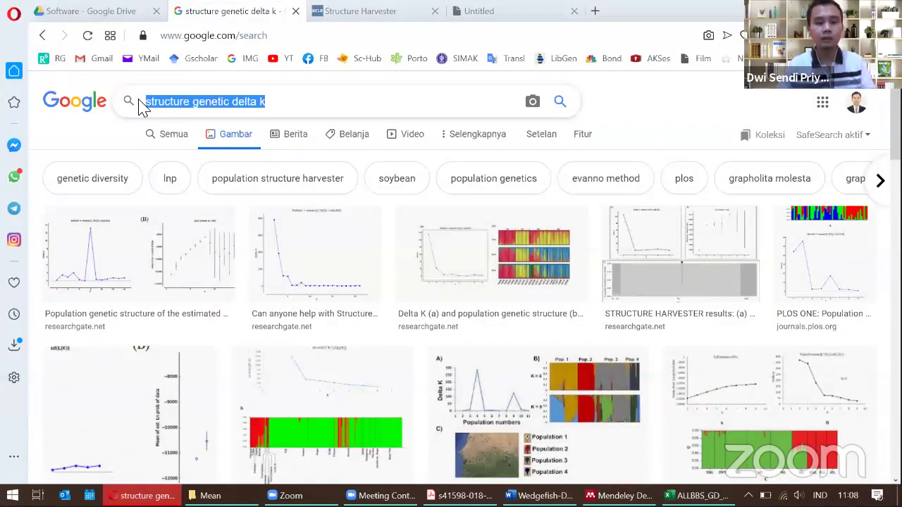
text(iso)
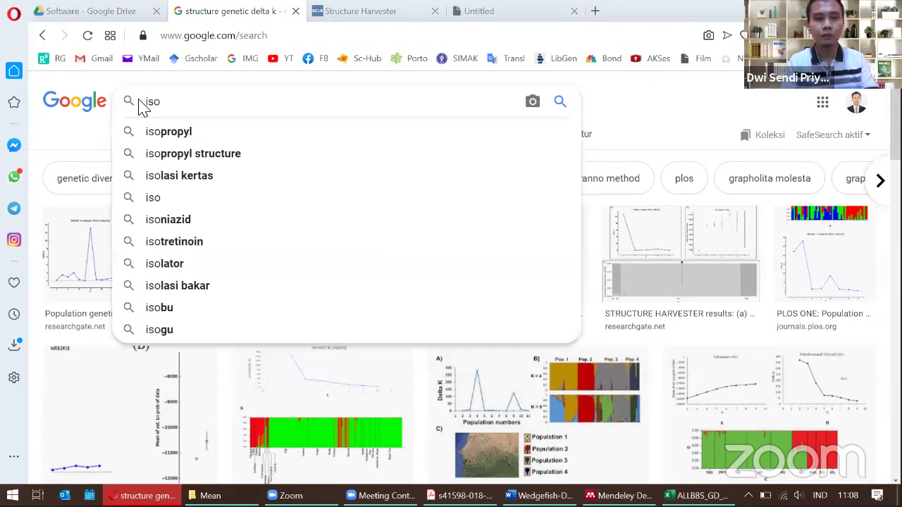
text(lation by )
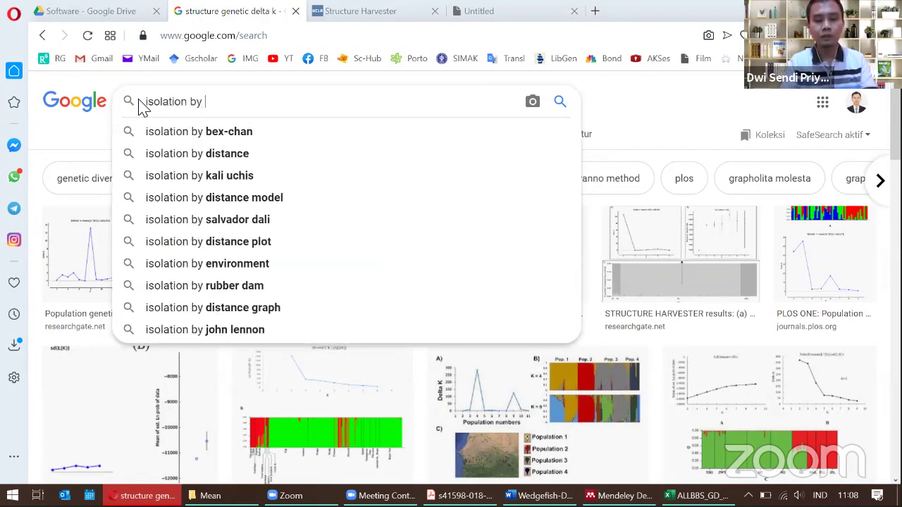
text(distance ma)
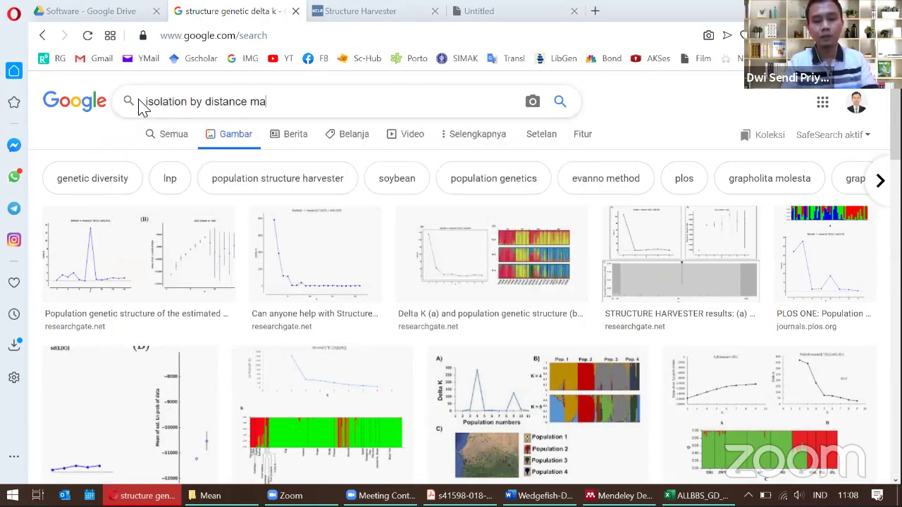
text(ntel test)
key(Return)
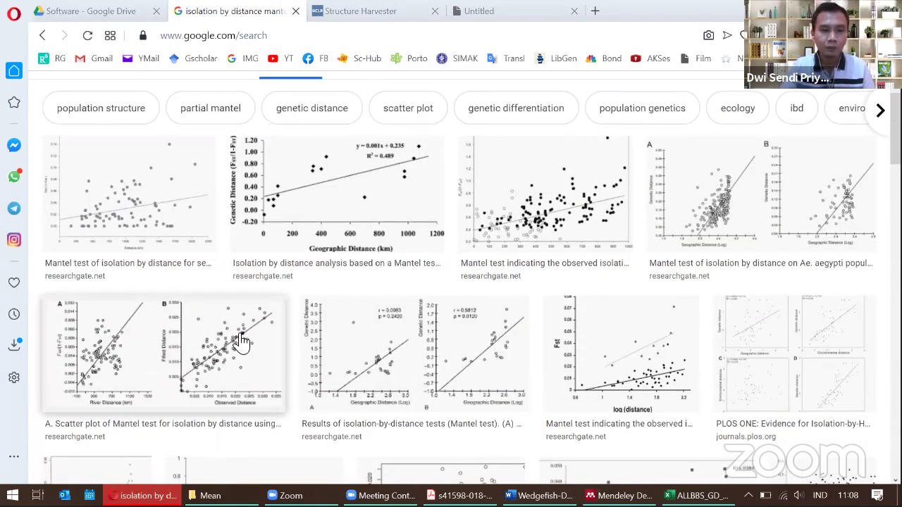
Preview several isolation-by-distance scatter plots from the image results, including the R² = 0.489 example and the seven microsatellite loci plot.
click(240, 343)
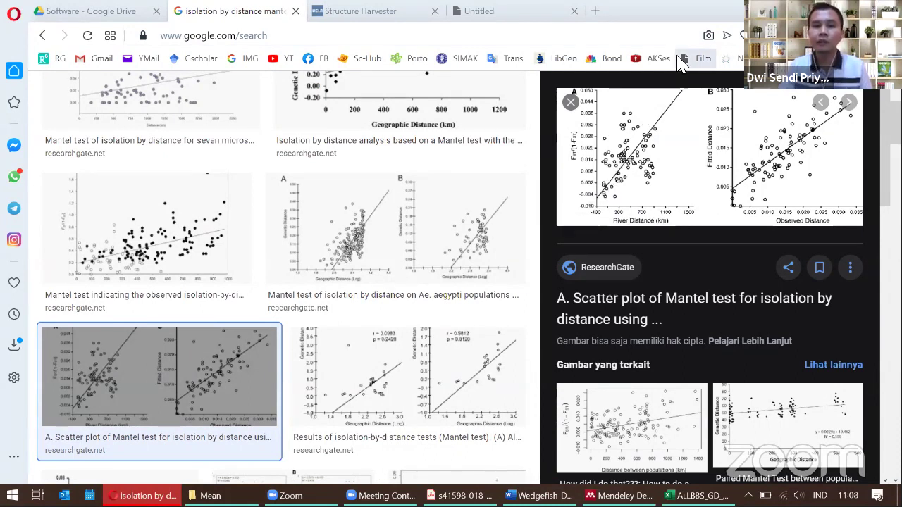
click(176, 232)
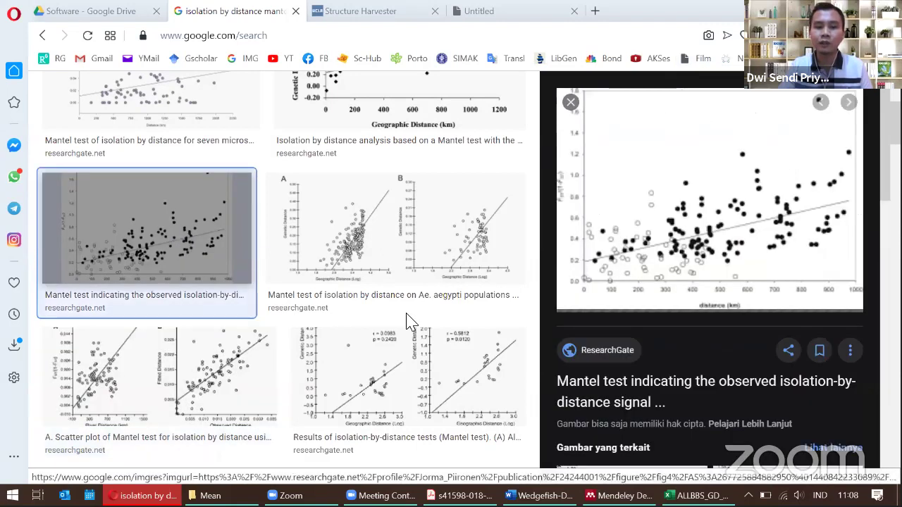
click(399, 380)
scroll(443, 275, up, 4)
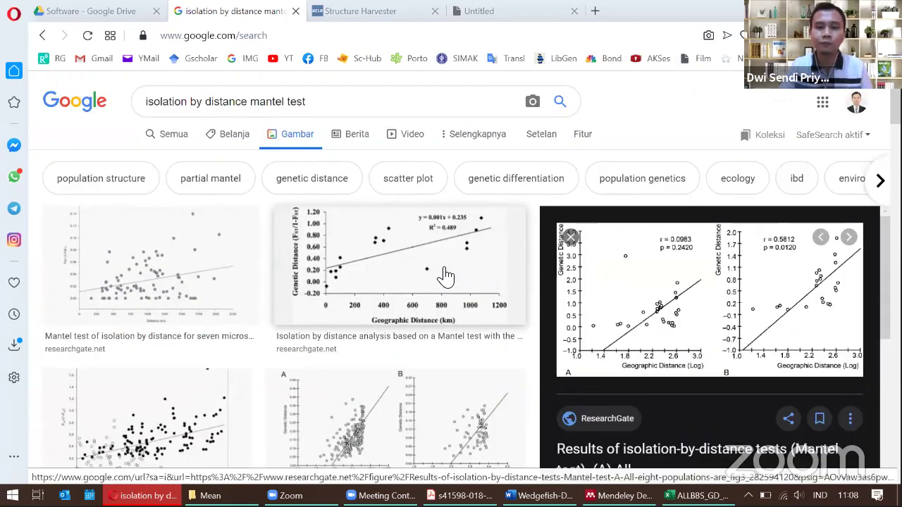
click(443, 276)
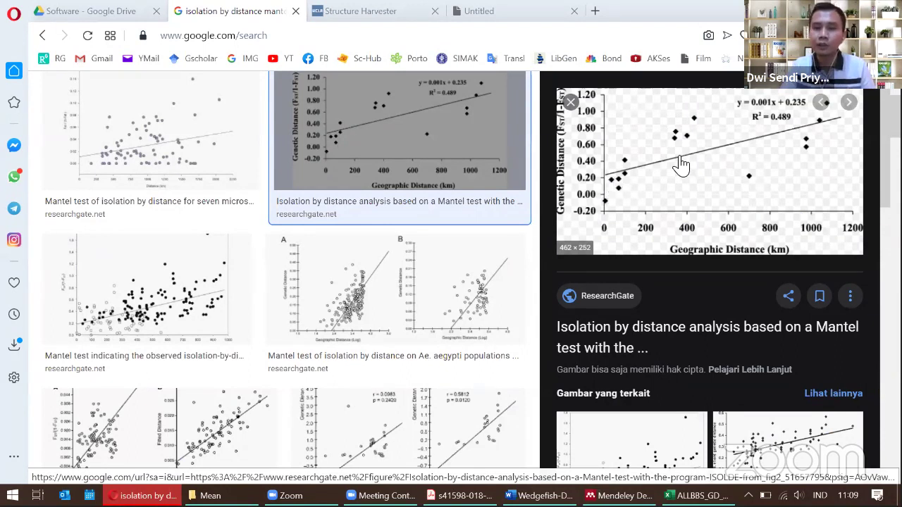
click(201, 147)
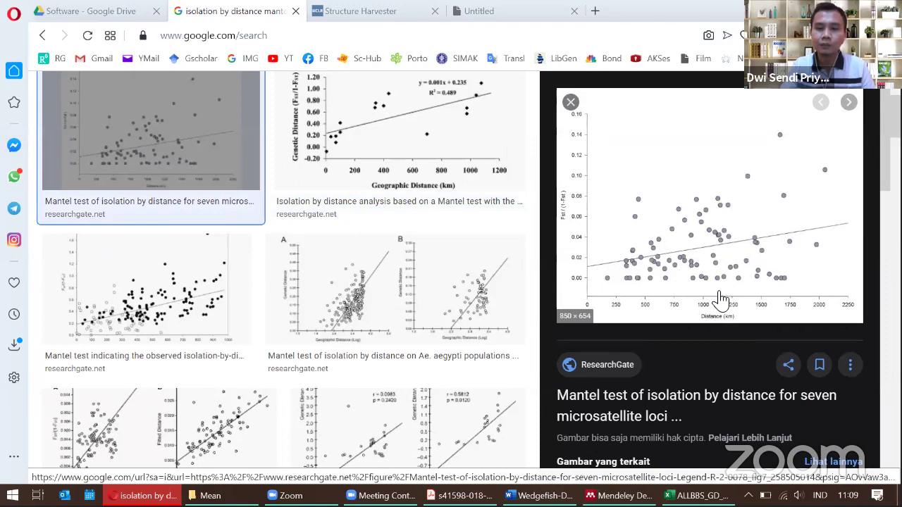
Switch back to Excel and close the ALLBBS_GD_GGD_meancoordinate workbook without saving the changes.
click(687, 496)
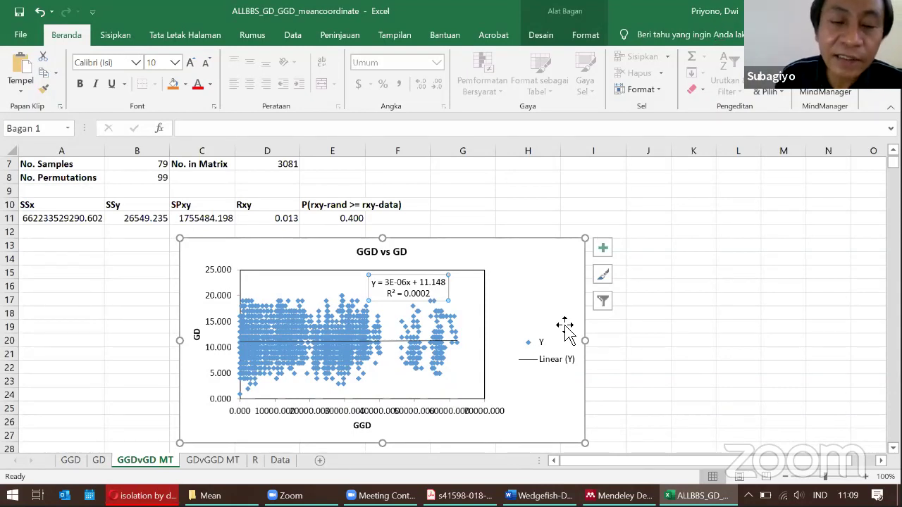
key(ctrl+w)
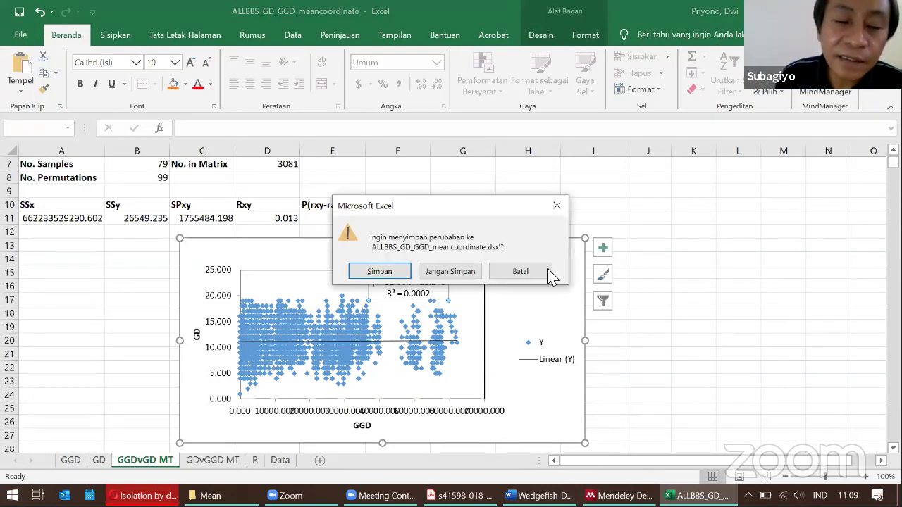
click(457, 279)
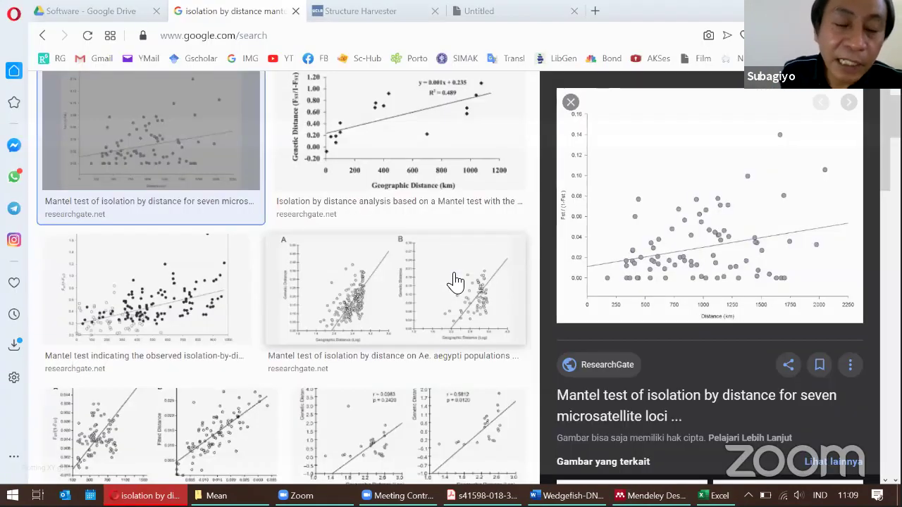